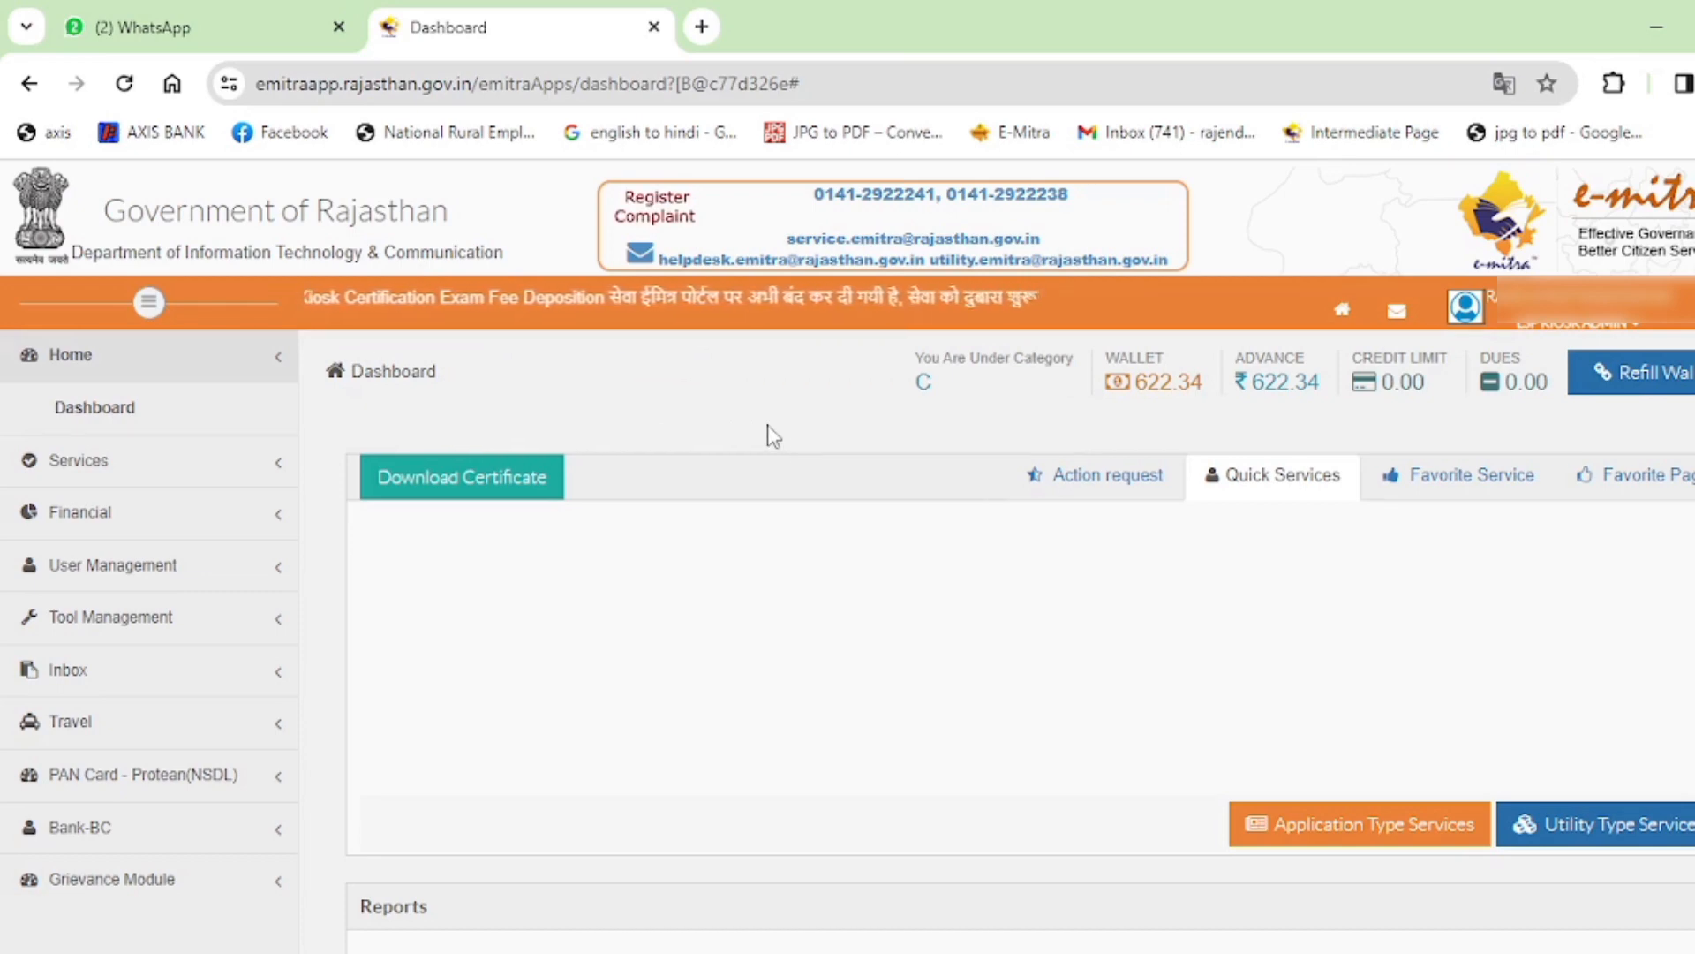
Open Utility Type Services from the e-Mitra dashboard.
left_click(1550, 826)
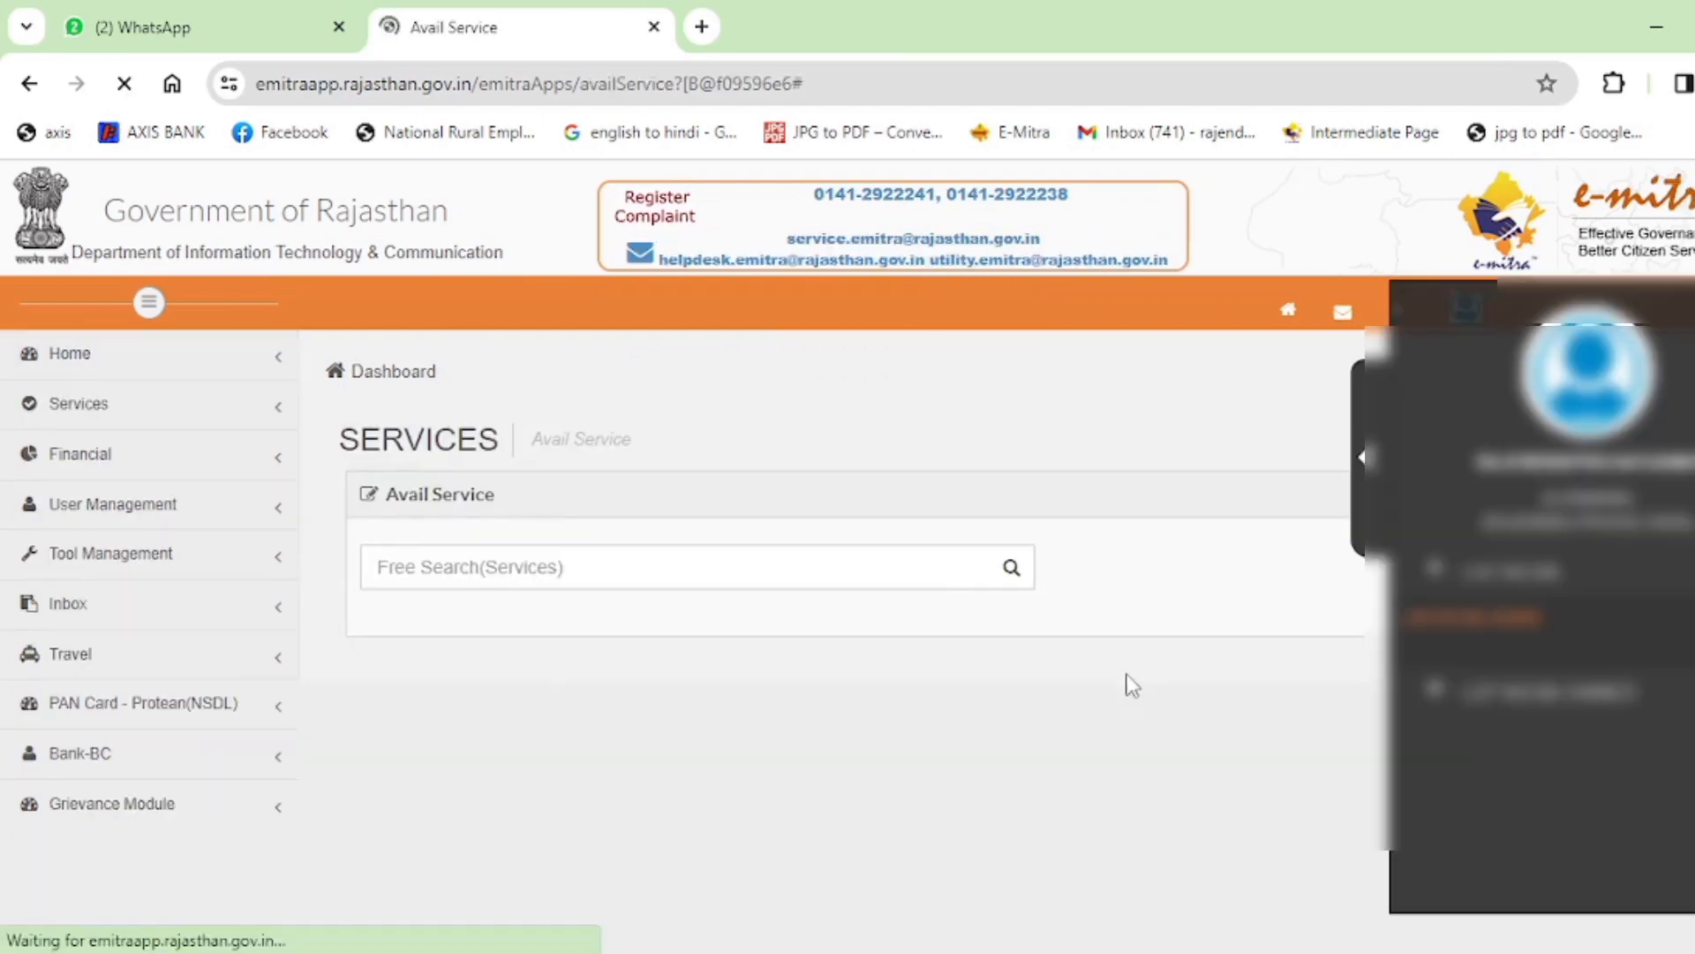
Search 'DES', select DES Death Registration, and confirm the redirect to the Pehchan portal.
left_click(636, 568)
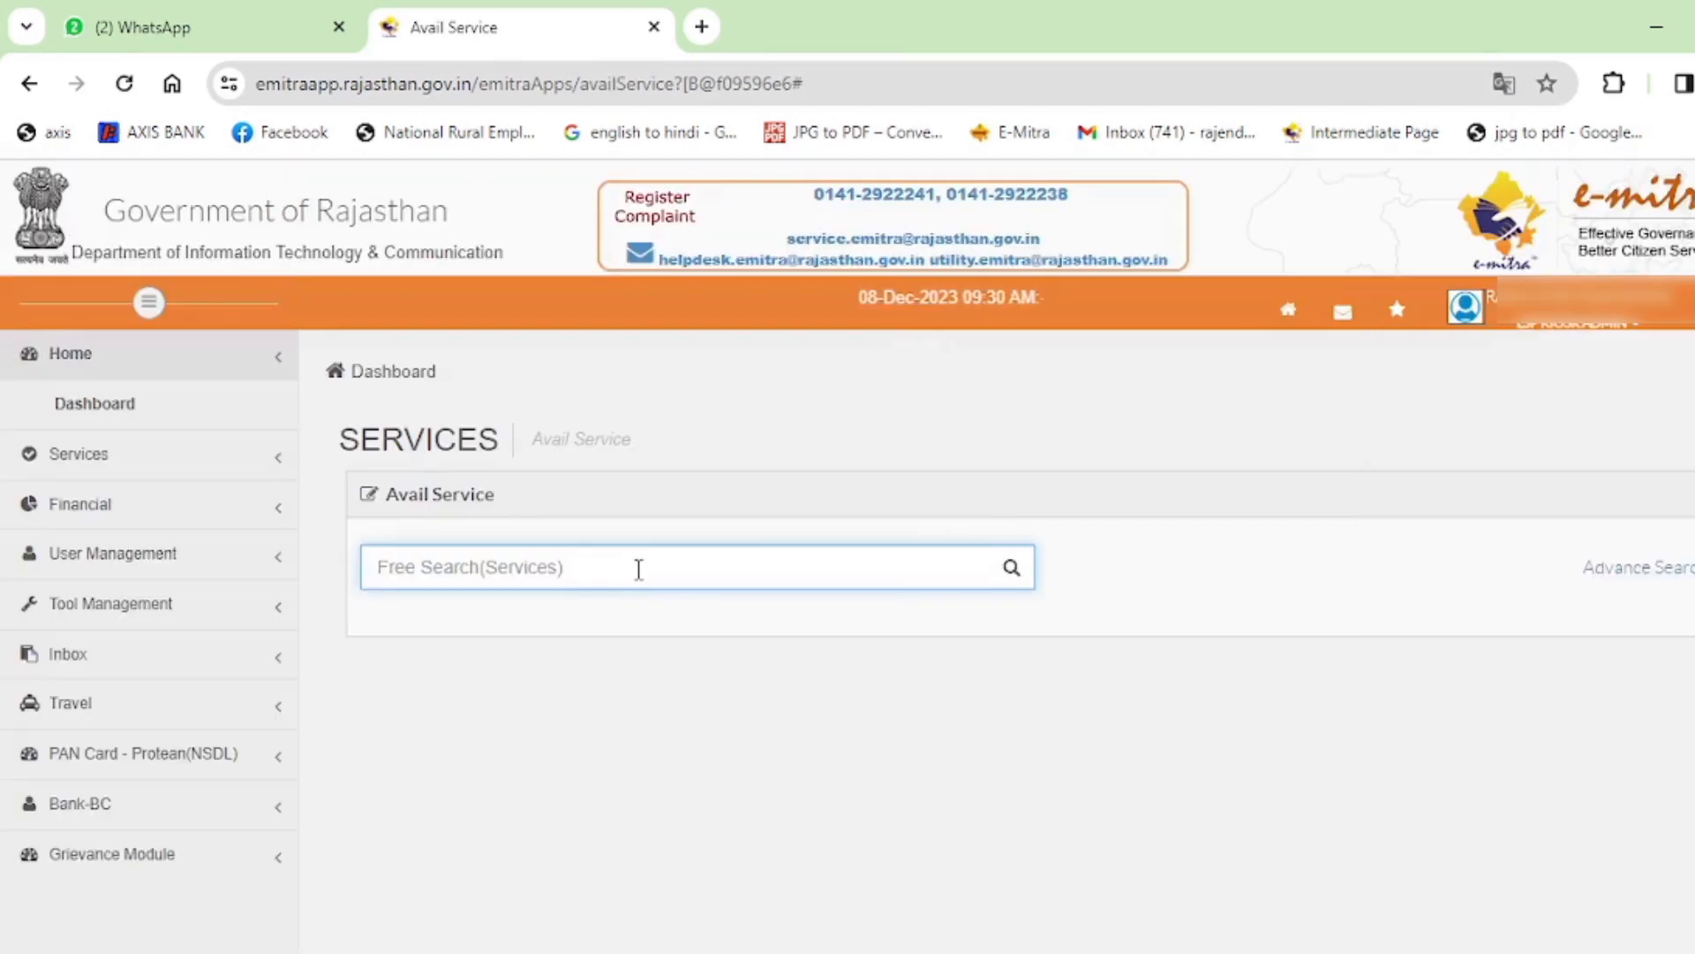
type("DES")
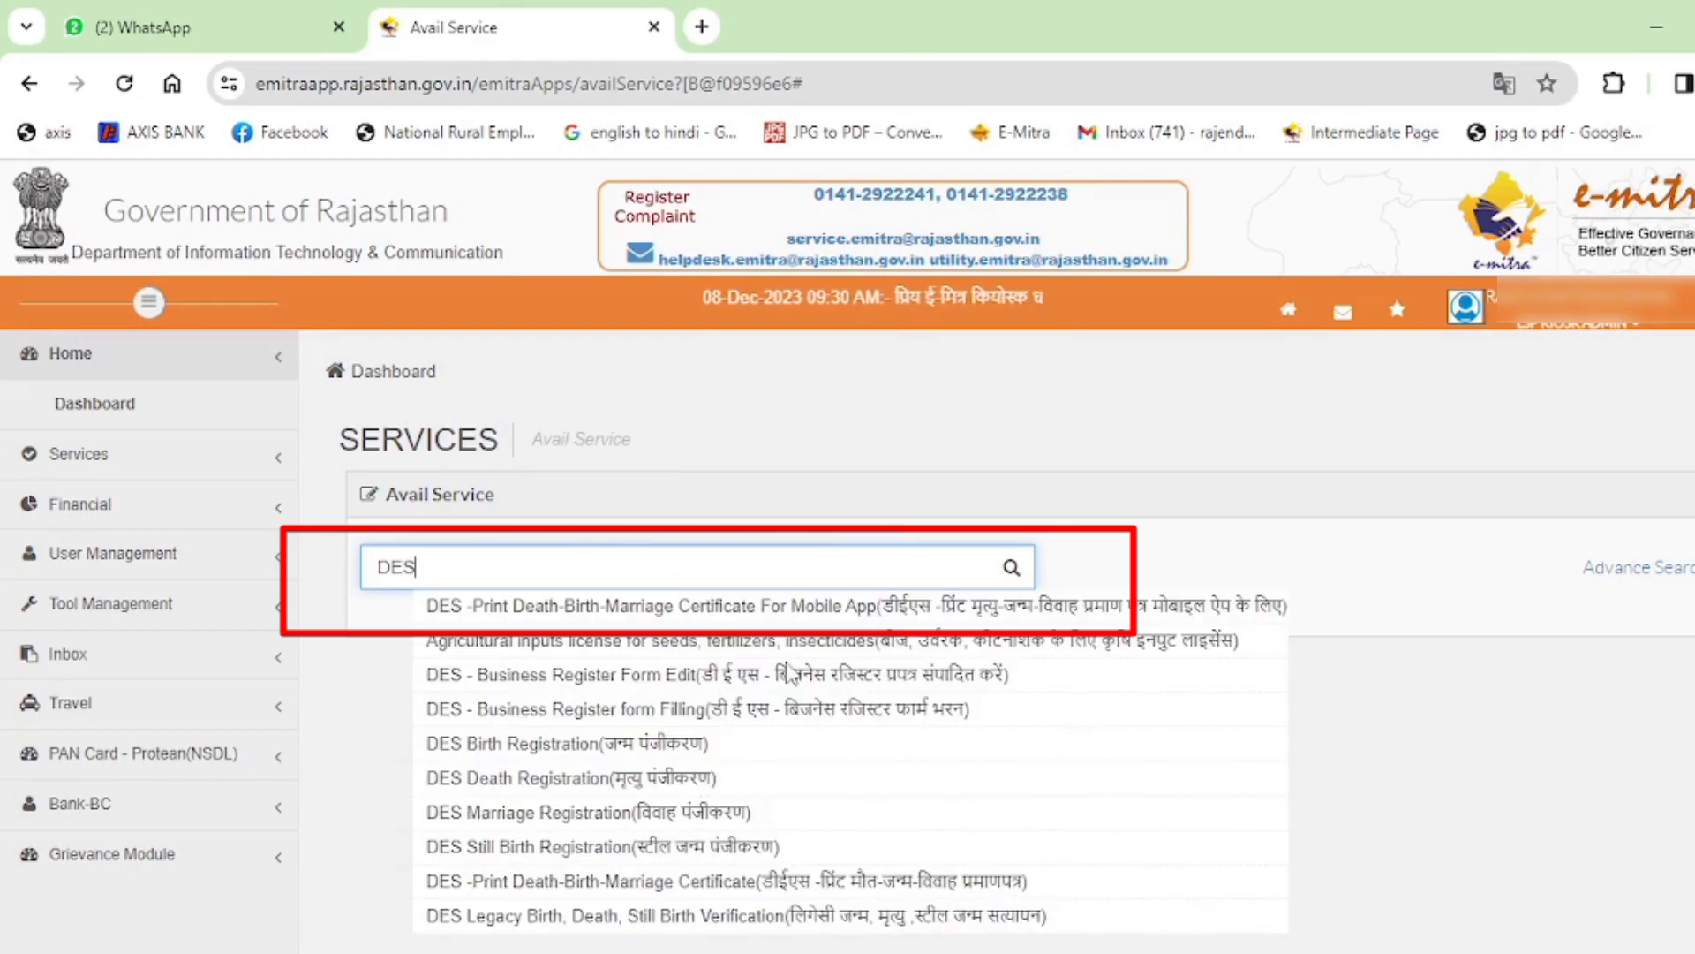
scroll(788, 675, "down", 1)
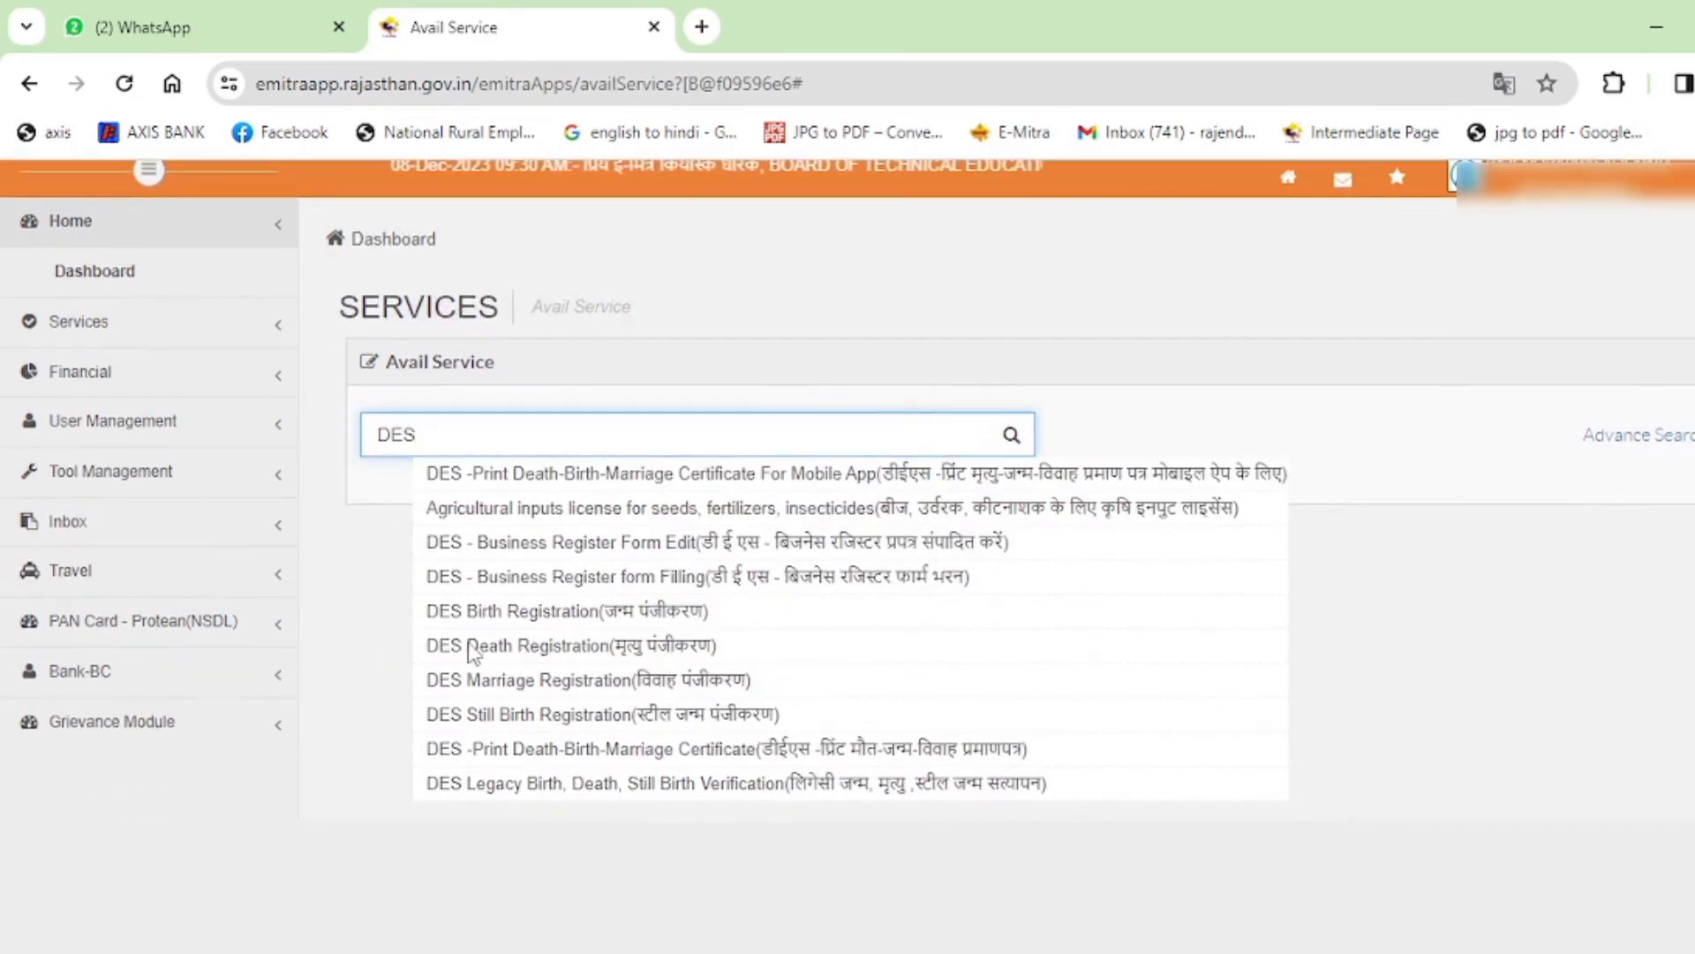
left_click(609, 645)
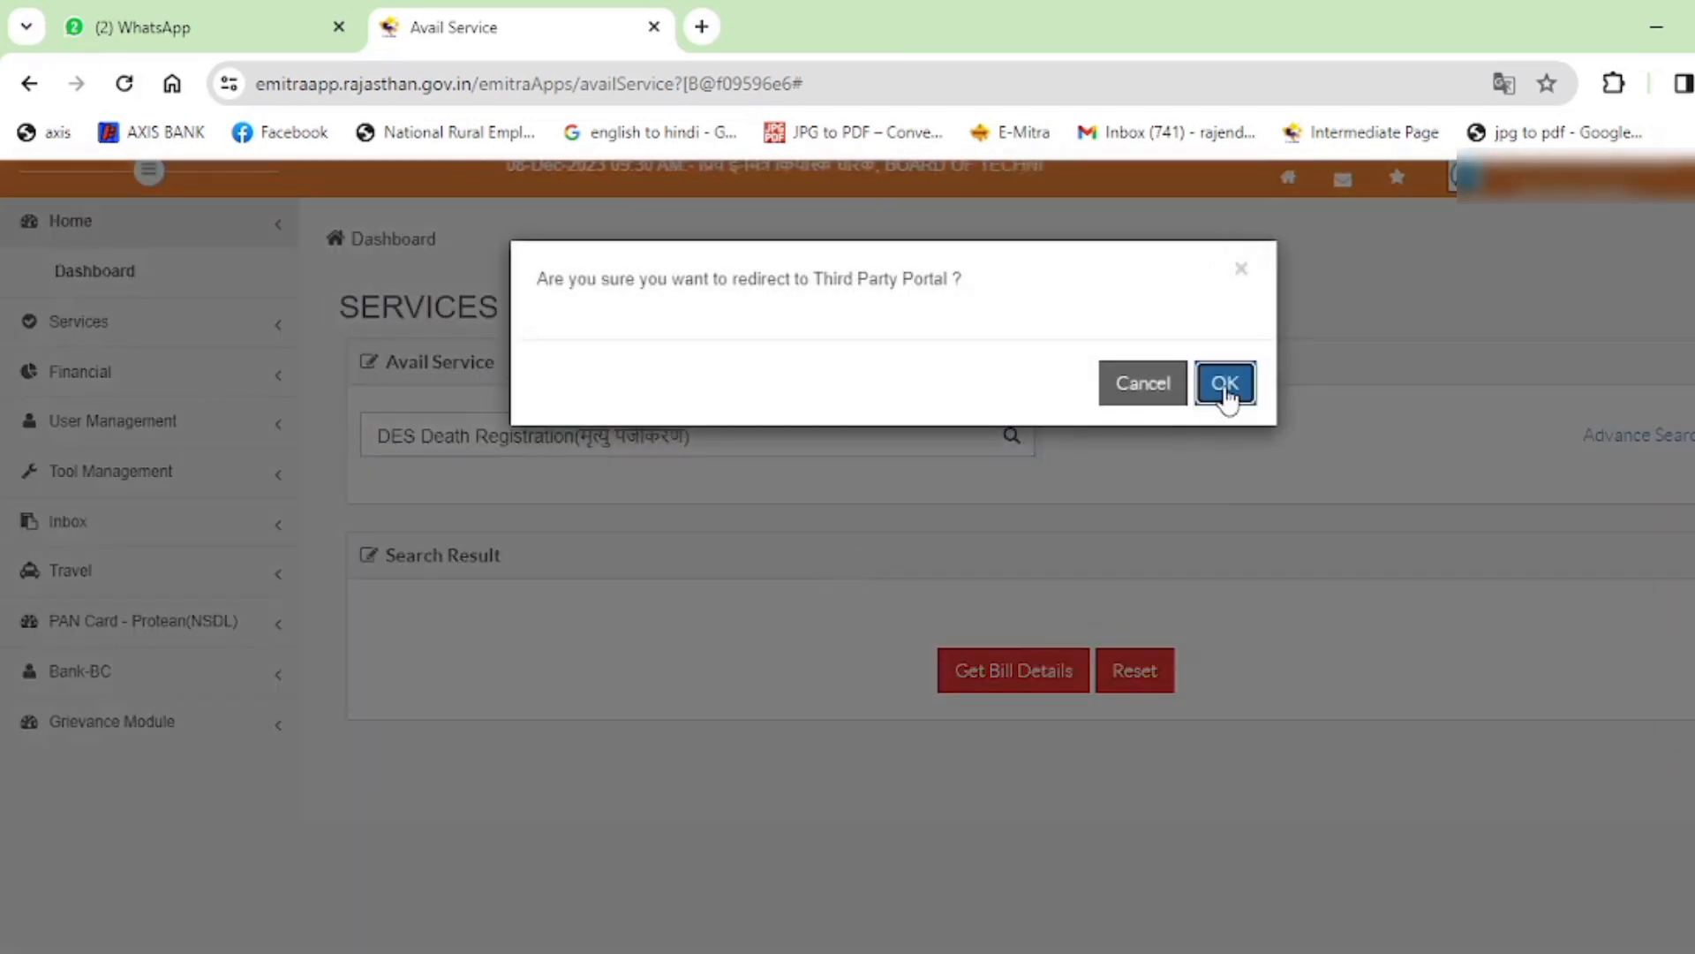
left_click(1225, 385)
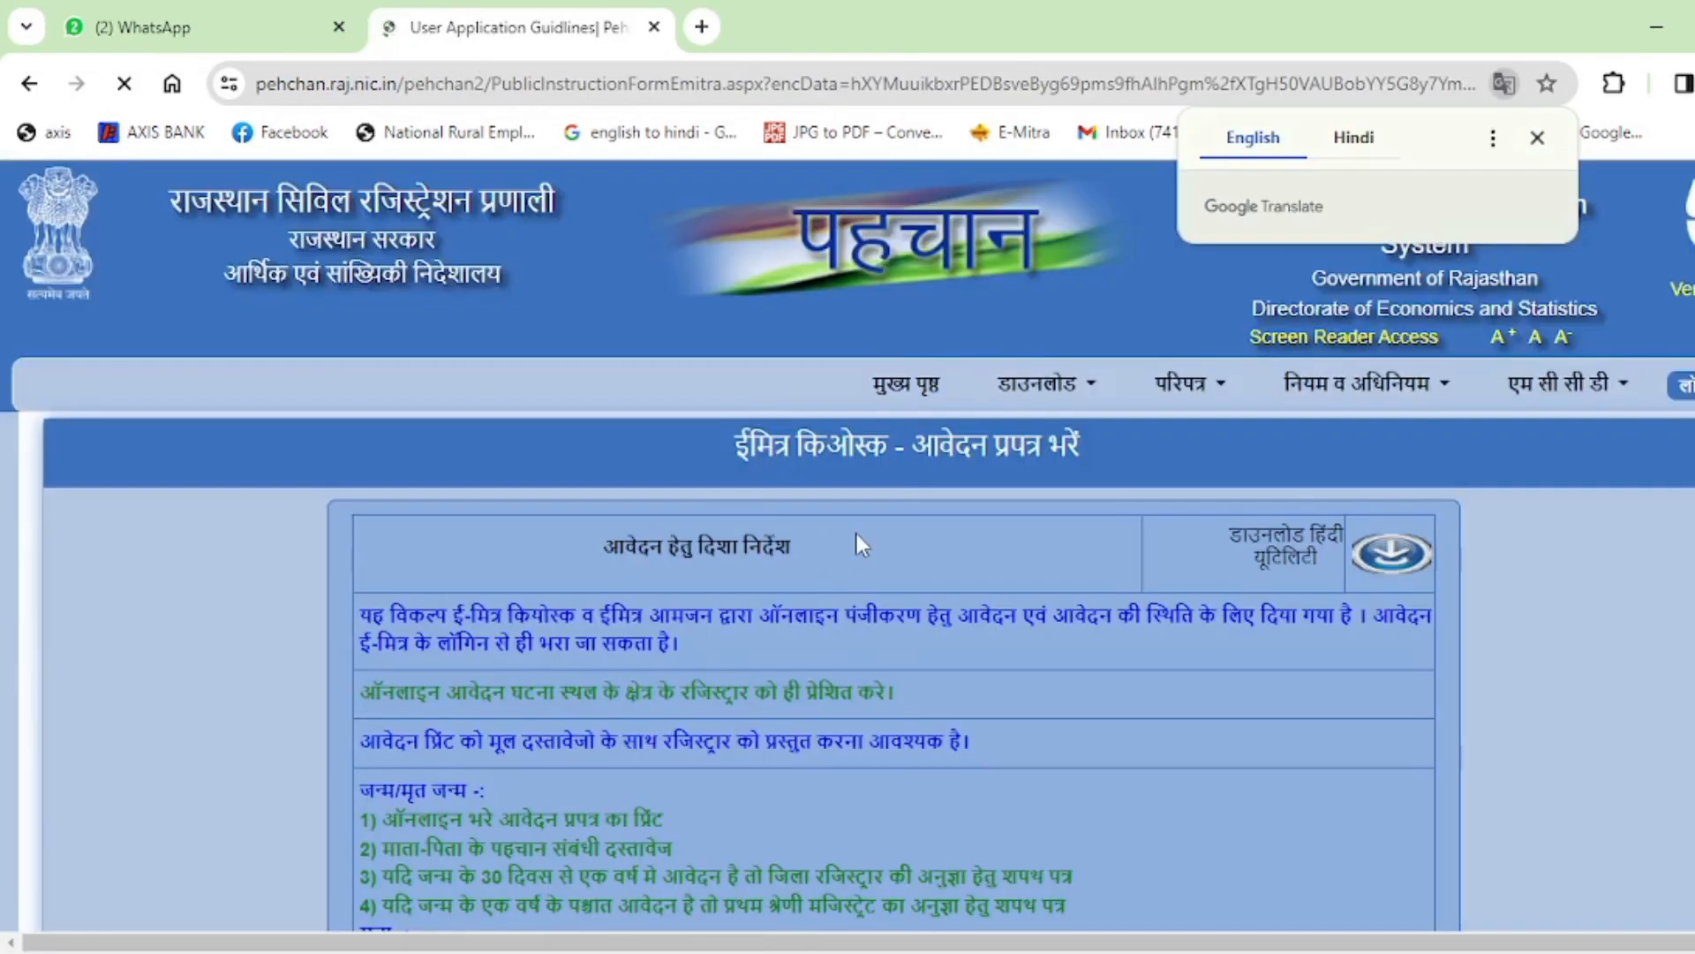
Scroll through the guidelines and proceed with मृत्यु प्रपत्र के लिए selected via प्रवेश करे.
scroll(856, 544, "down", 6)
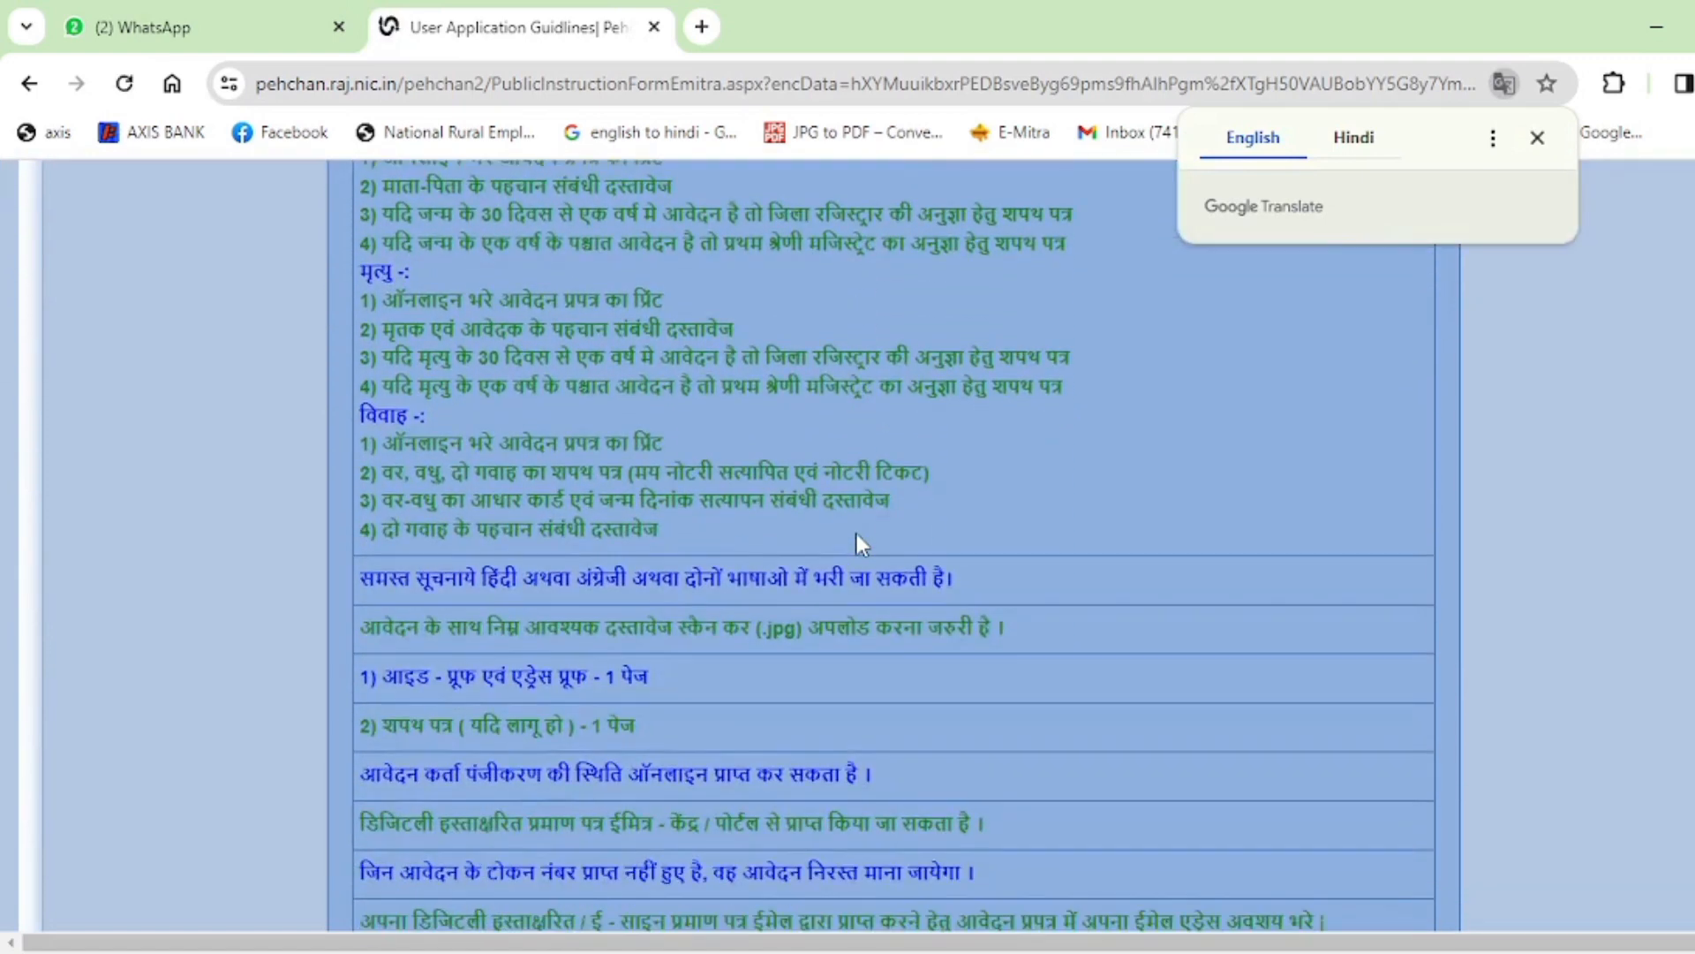
scroll(856, 533, "down", 1)
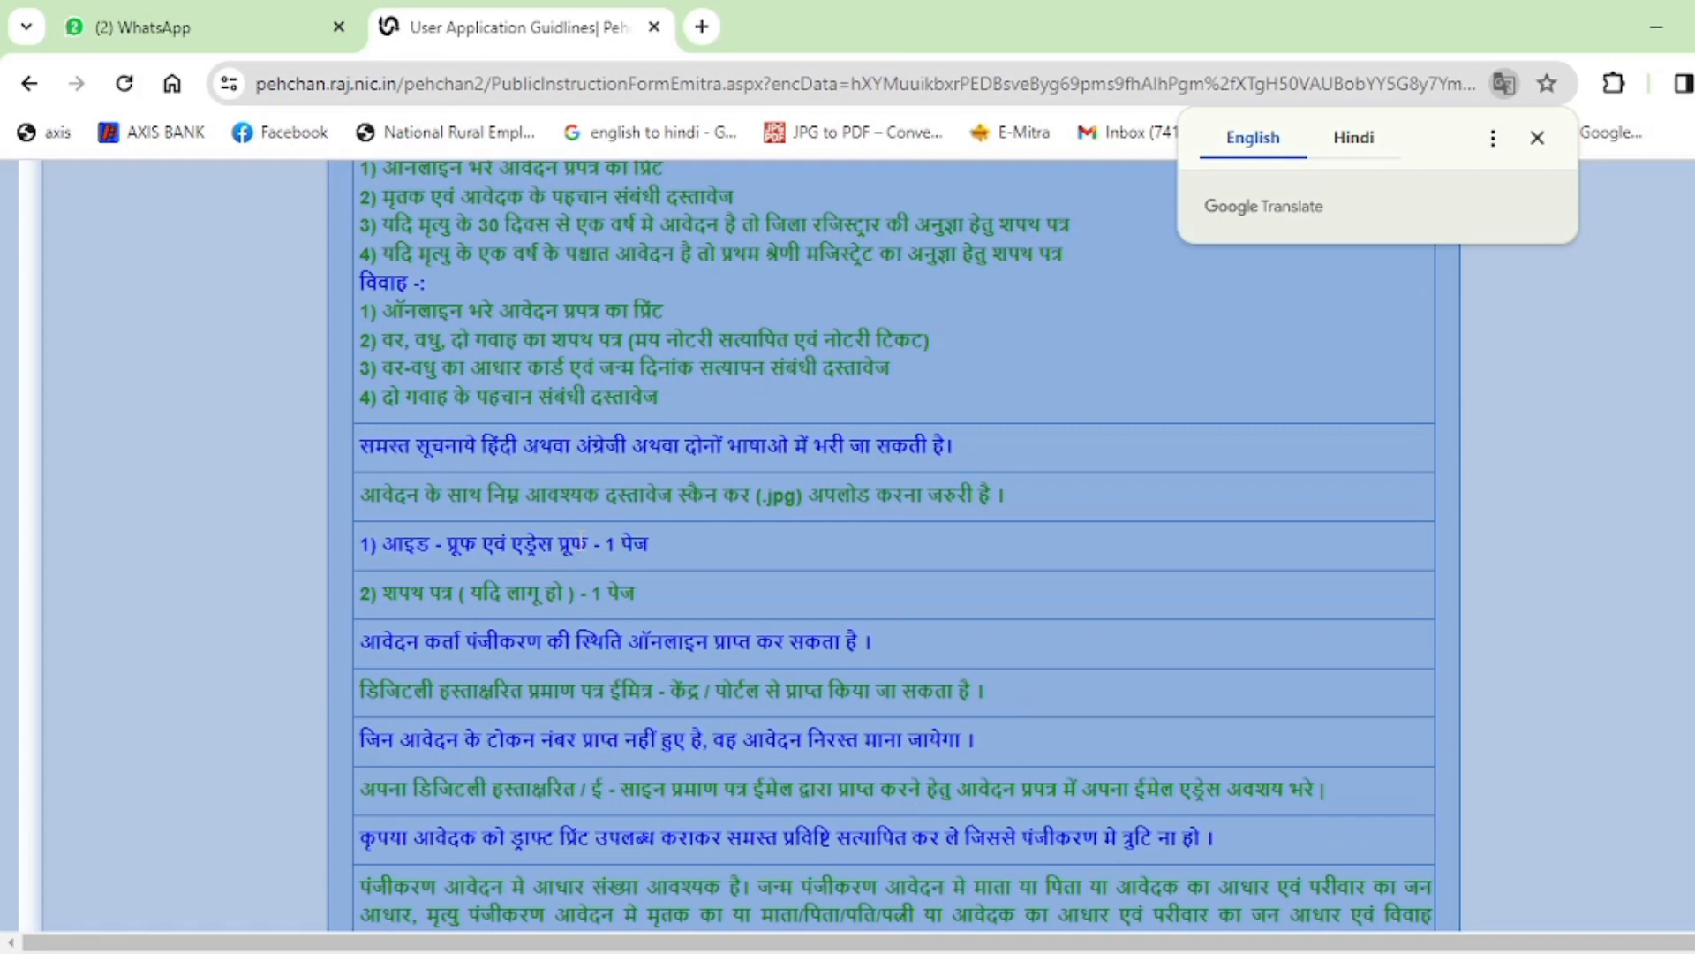
scroll(637, 531, "down", 3)
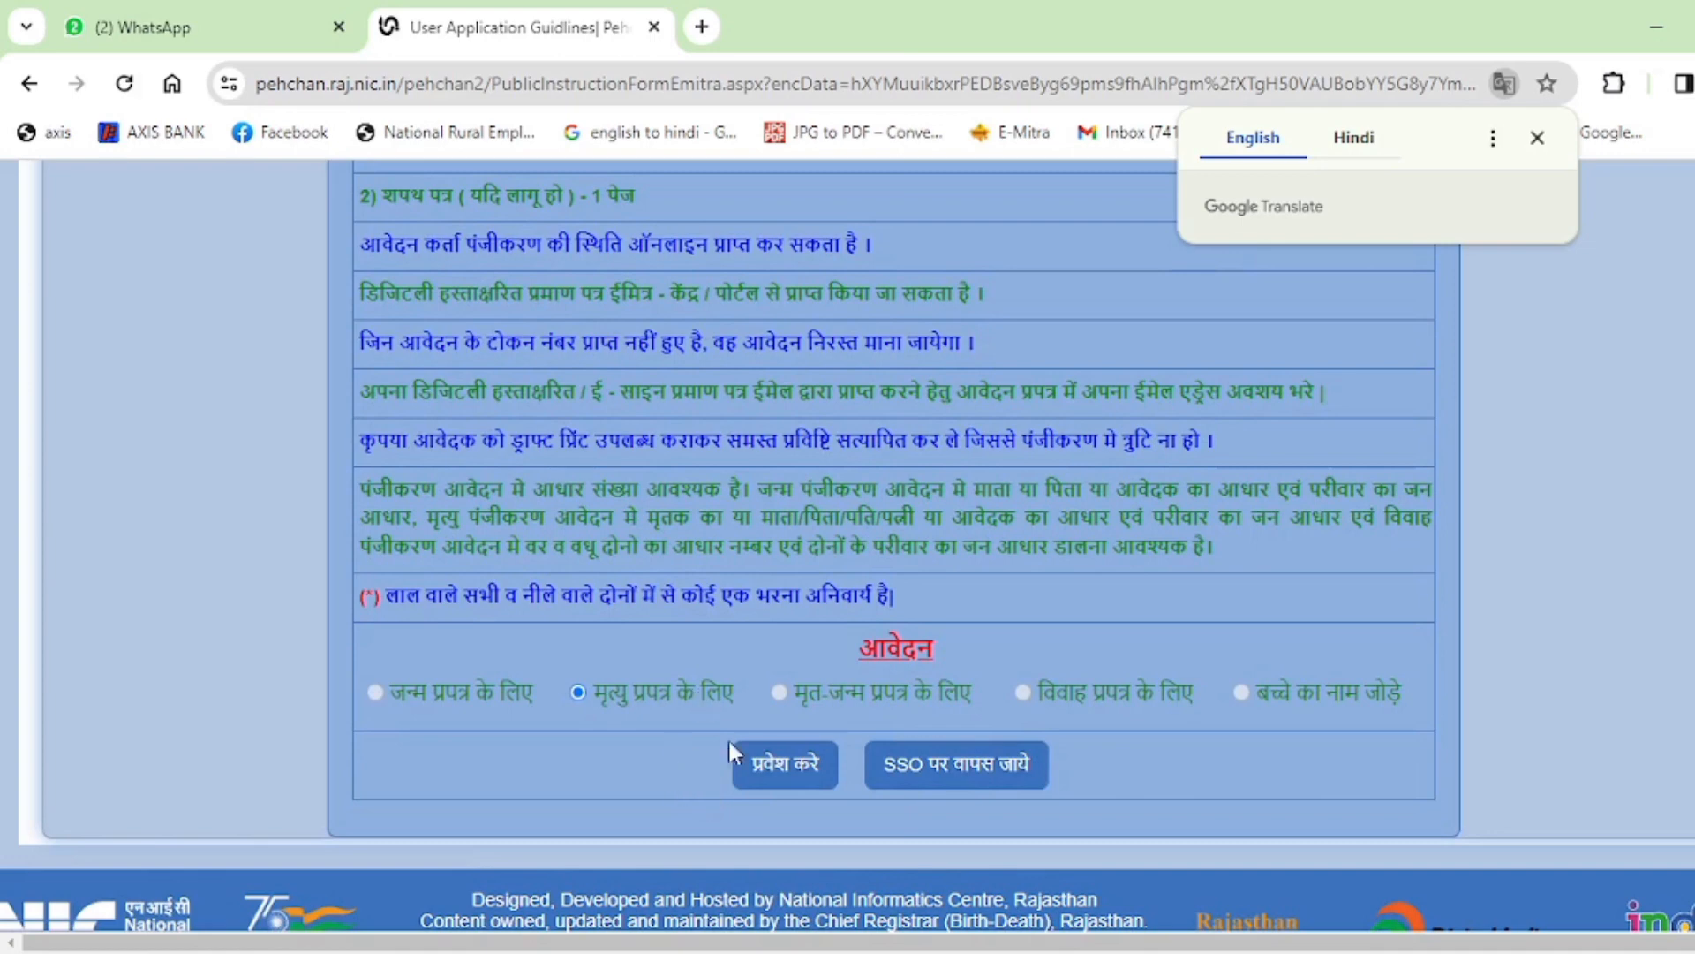
left_click(762, 763)
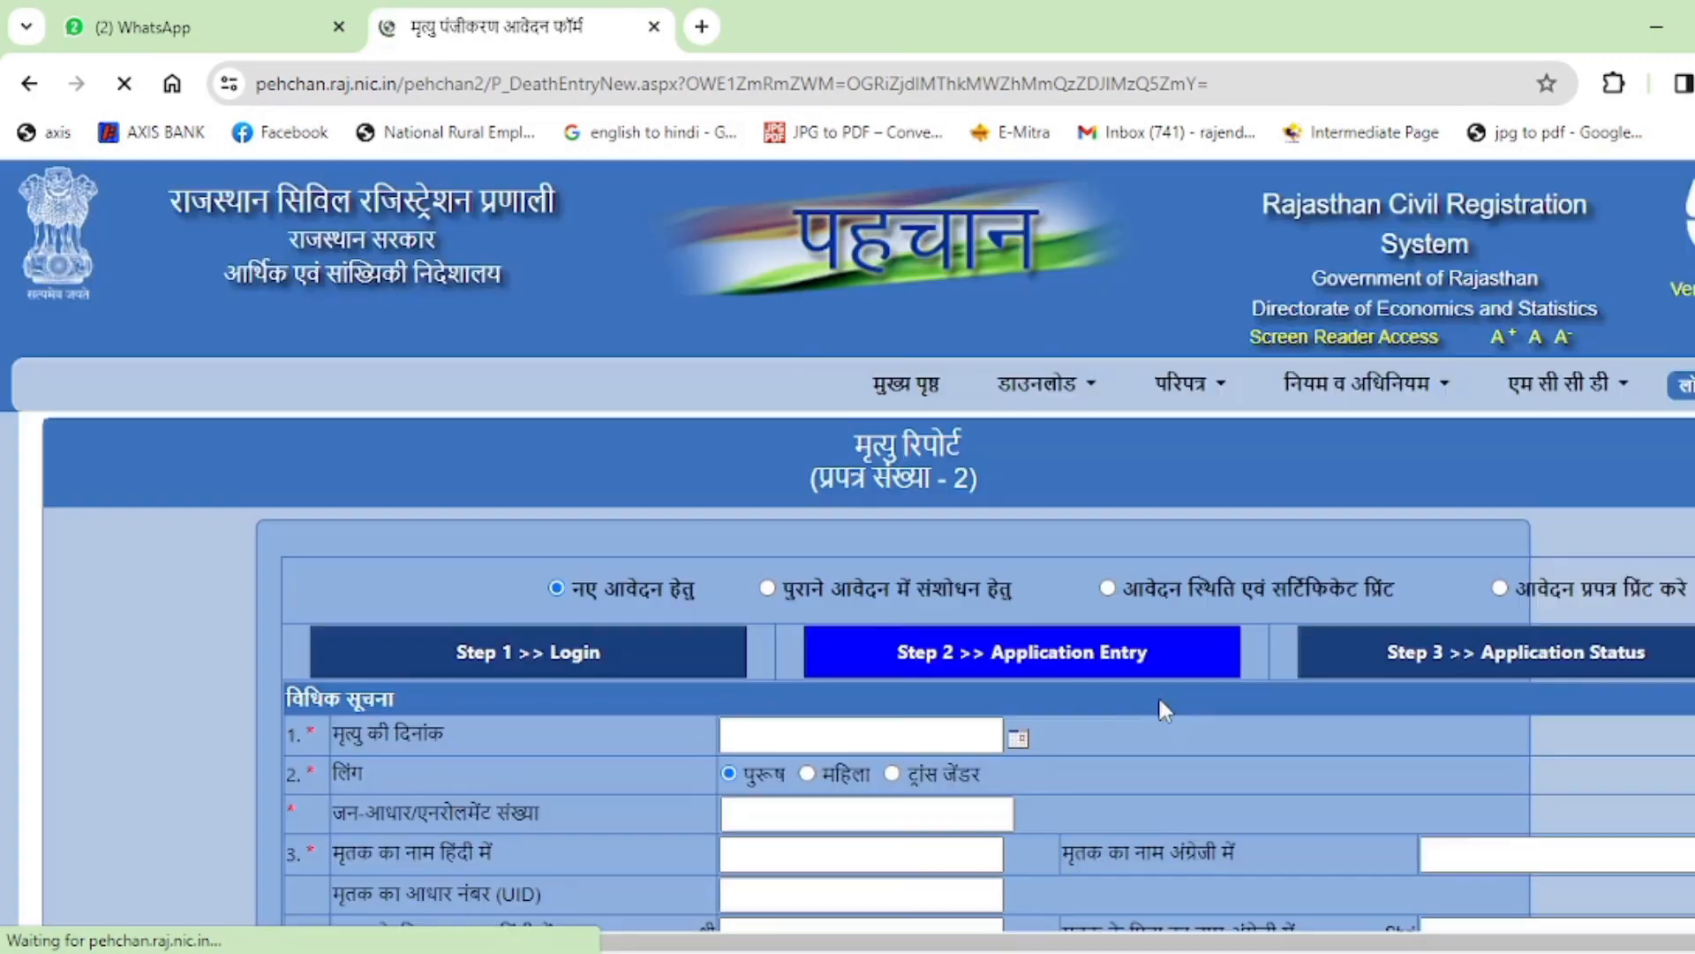
Pick 15 August 2023 in the date-of-death calendar.
scroll(1013, 581, "down", 2)
scroll(1015, 587, "down", 2)
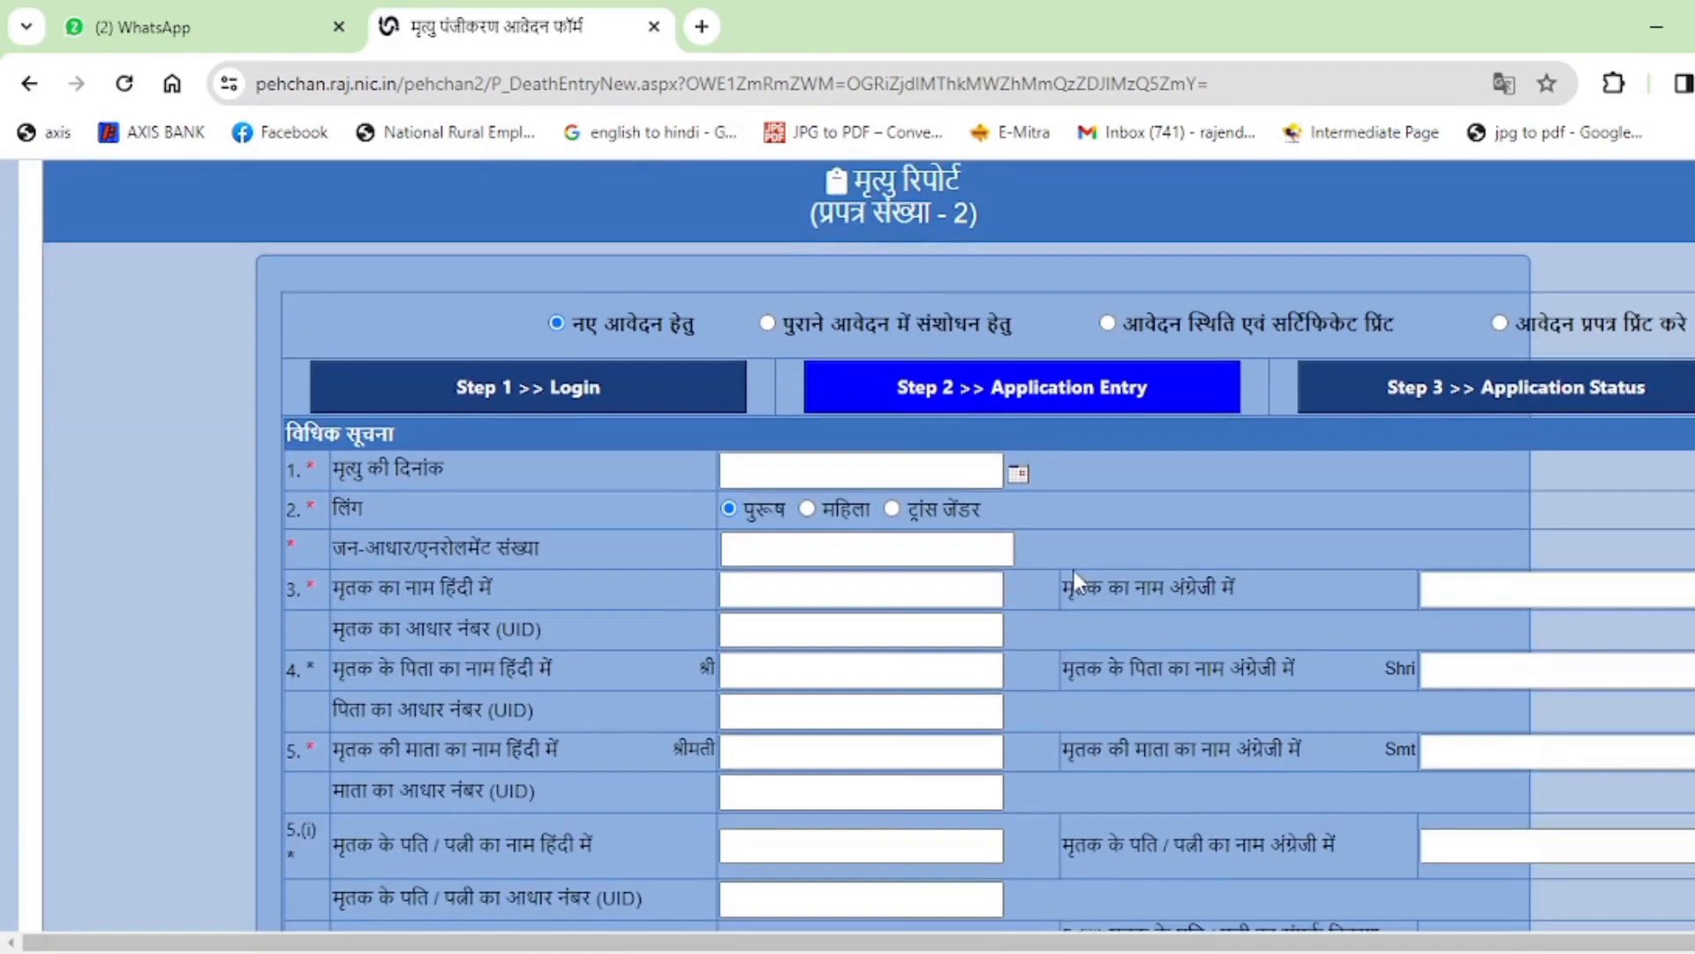
left_click(905, 469)
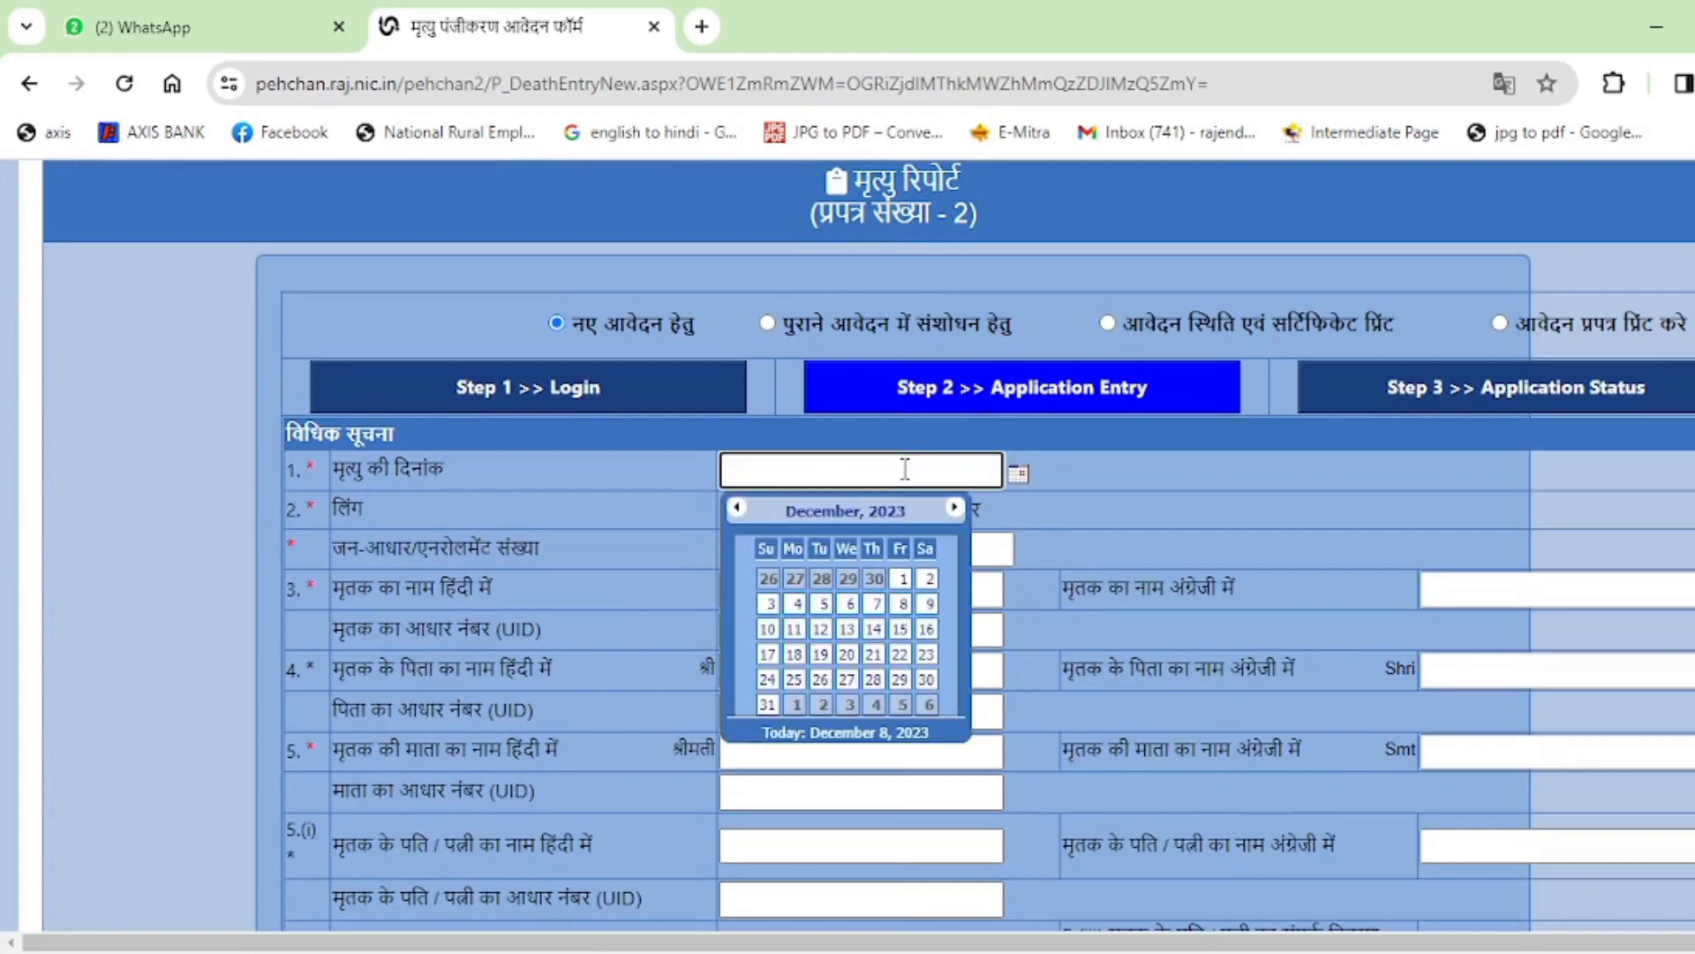
left_click(735, 510)
left_click(735, 510)
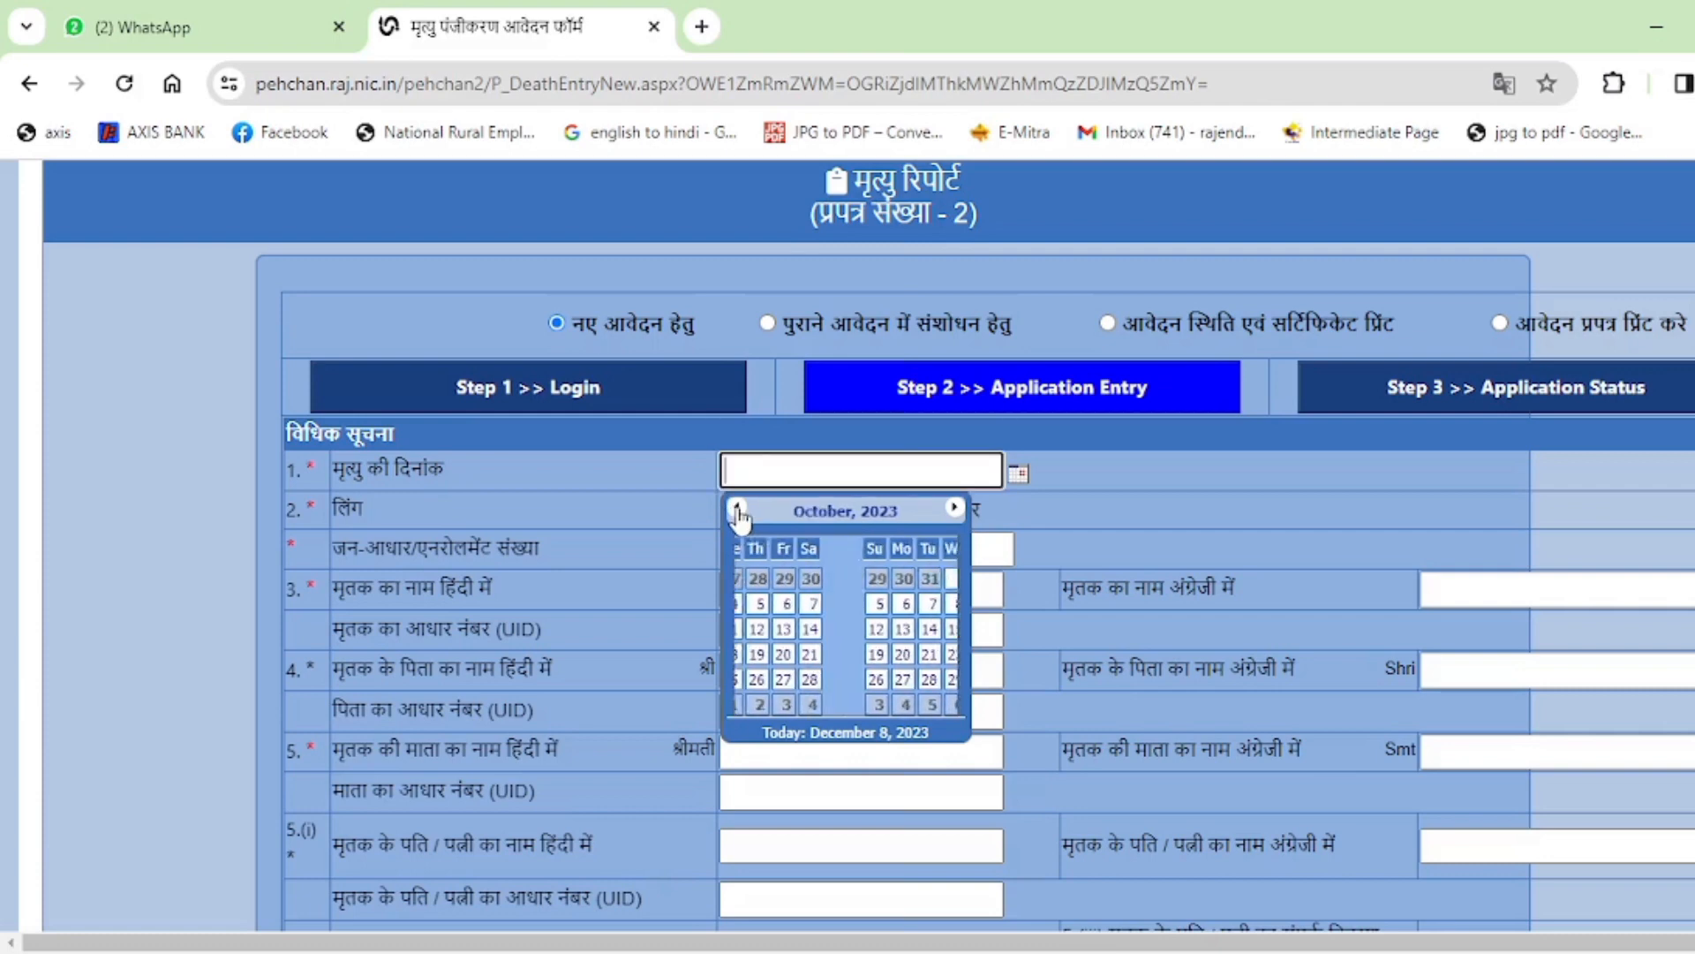
left_click(738, 511)
left_click(738, 510)
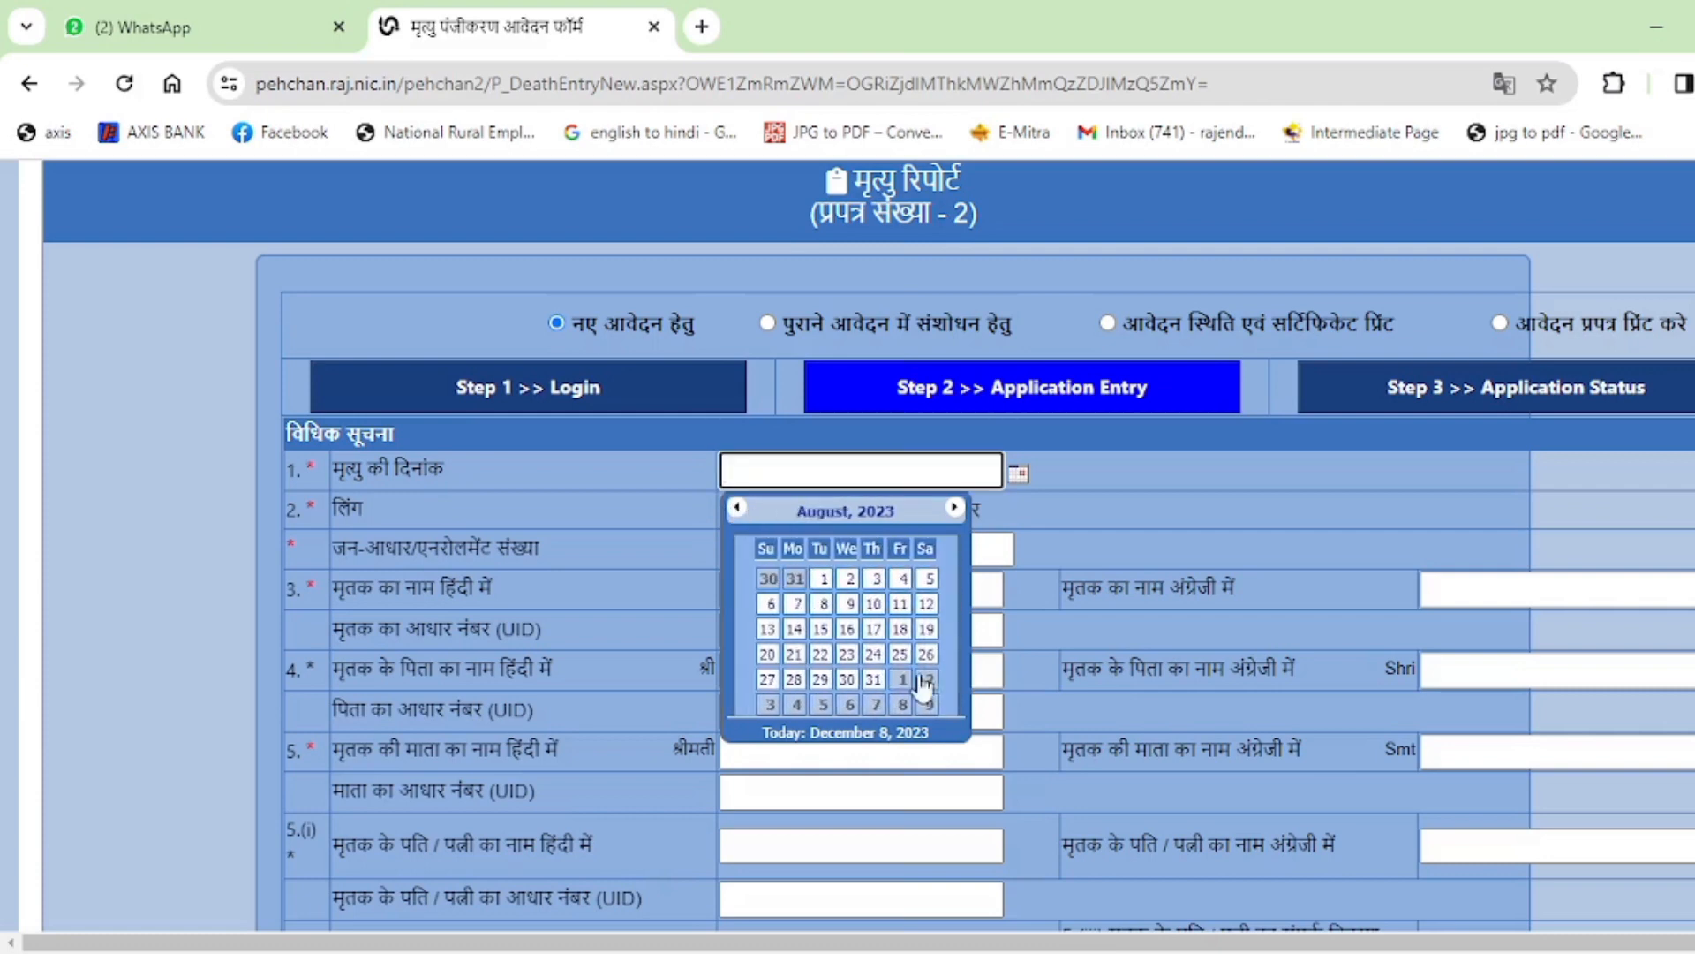
left_click(821, 629)
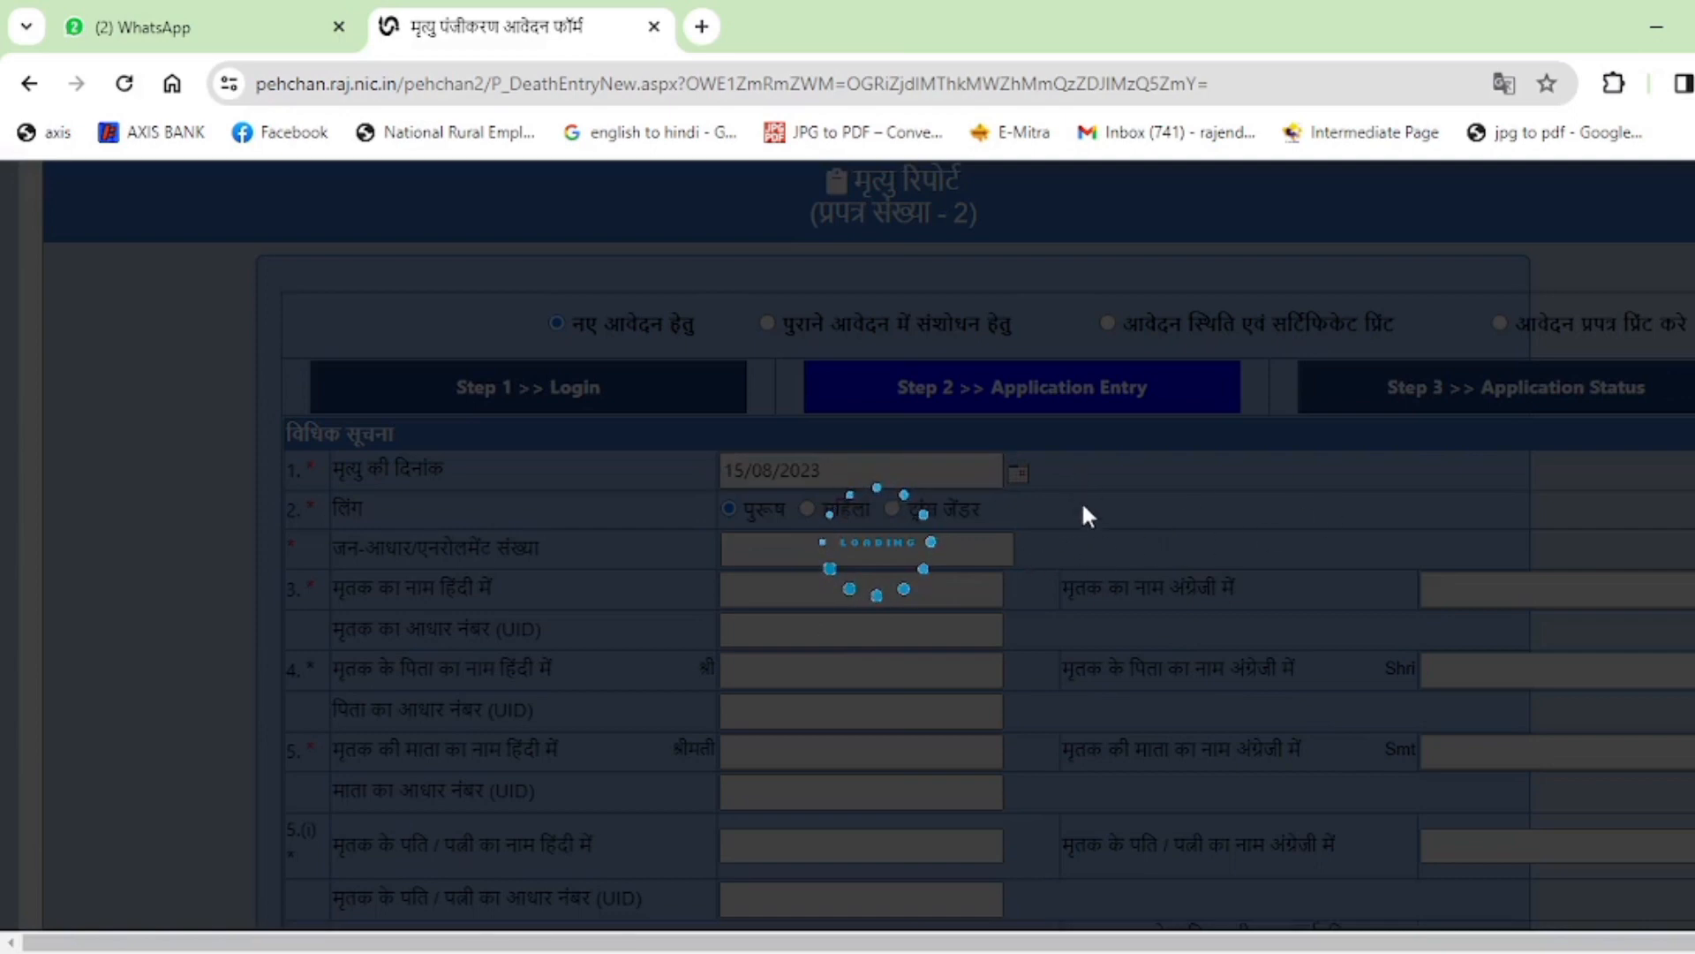
scroll(1086, 508, "down", 2)
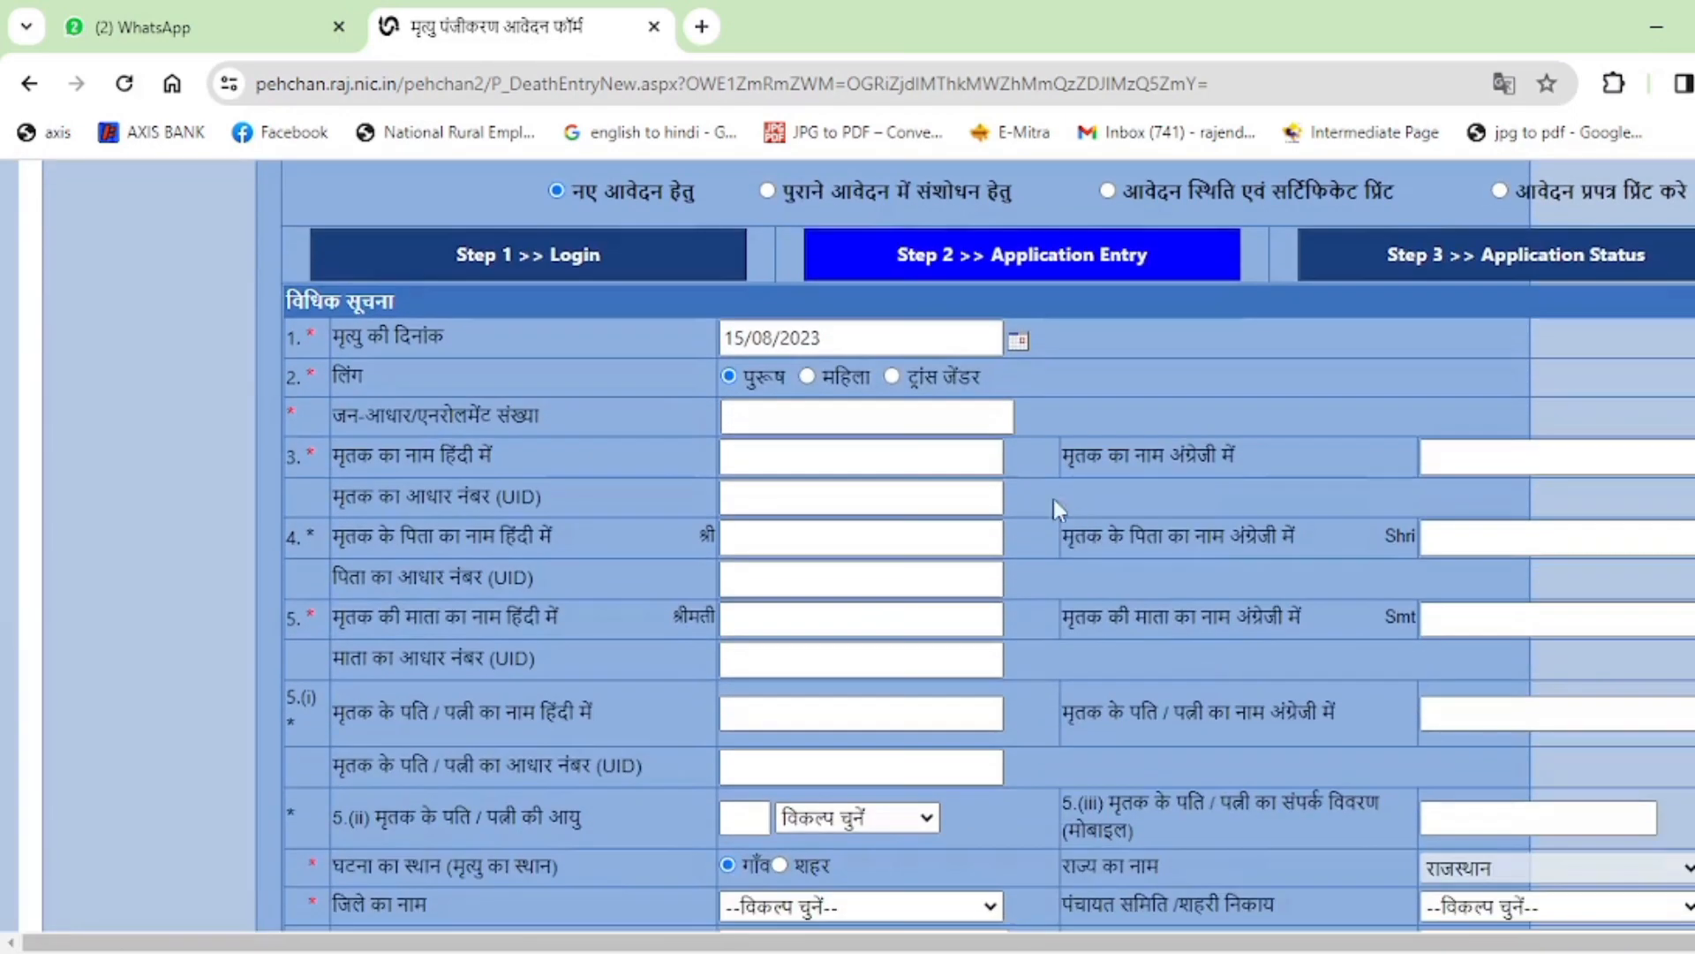
Enter the family's Jan-Aadhaar number, load its members, and mark the second member as deceased.
left_click(879, 417)
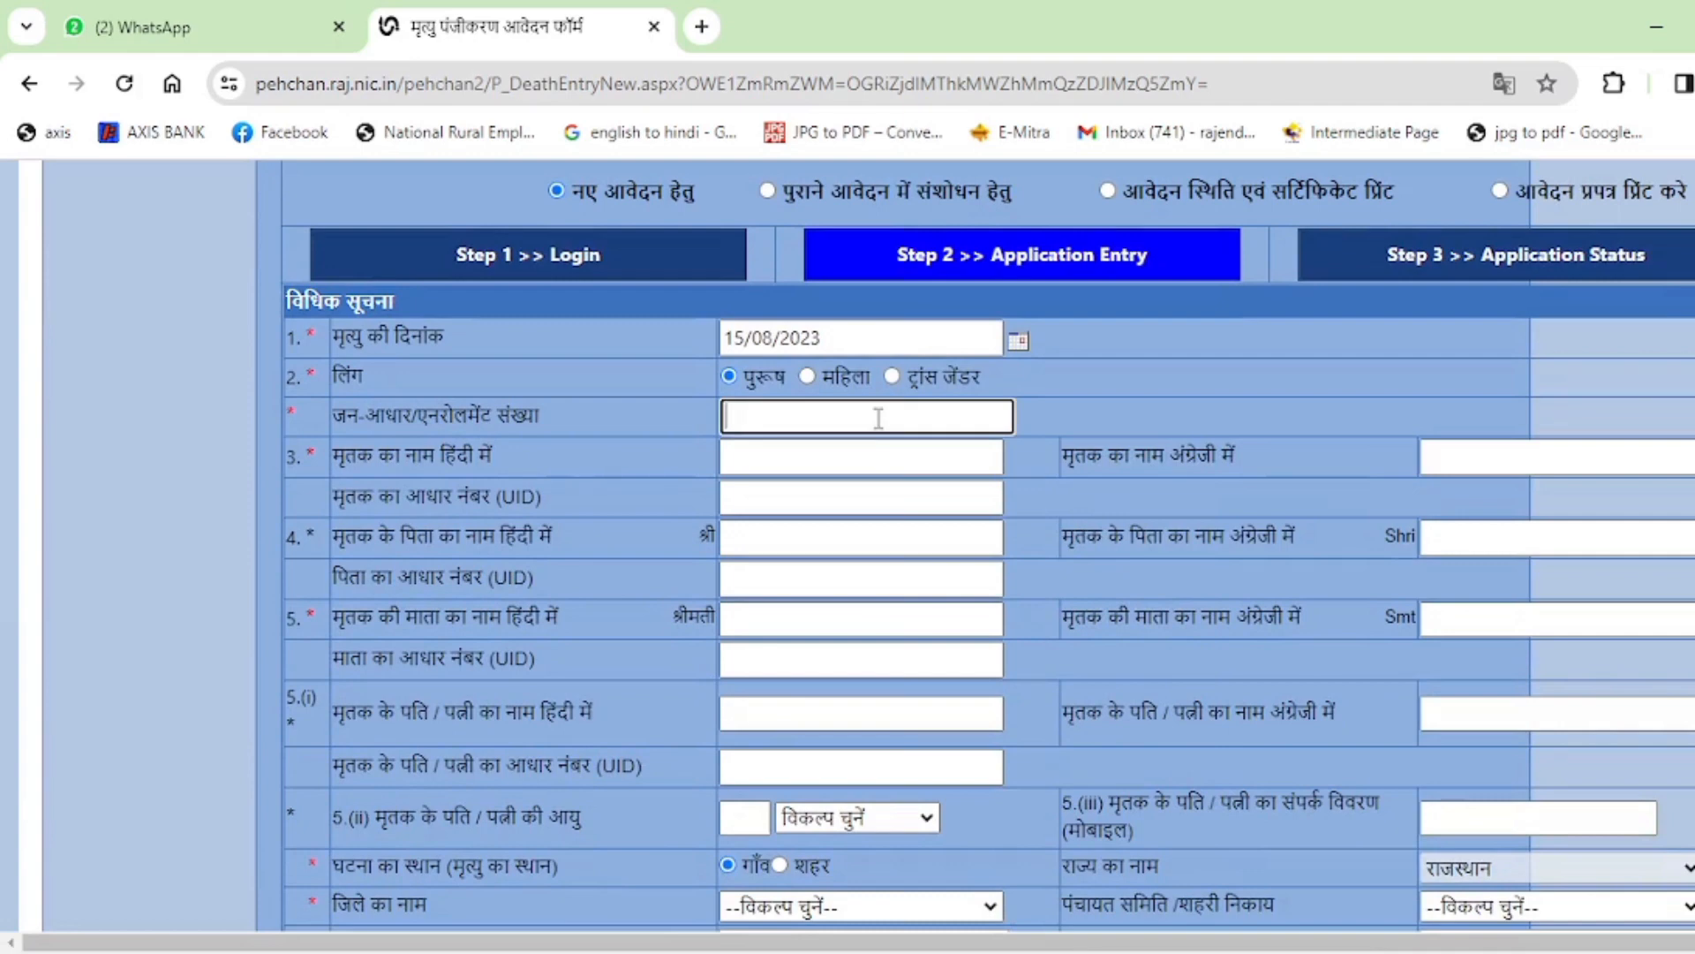
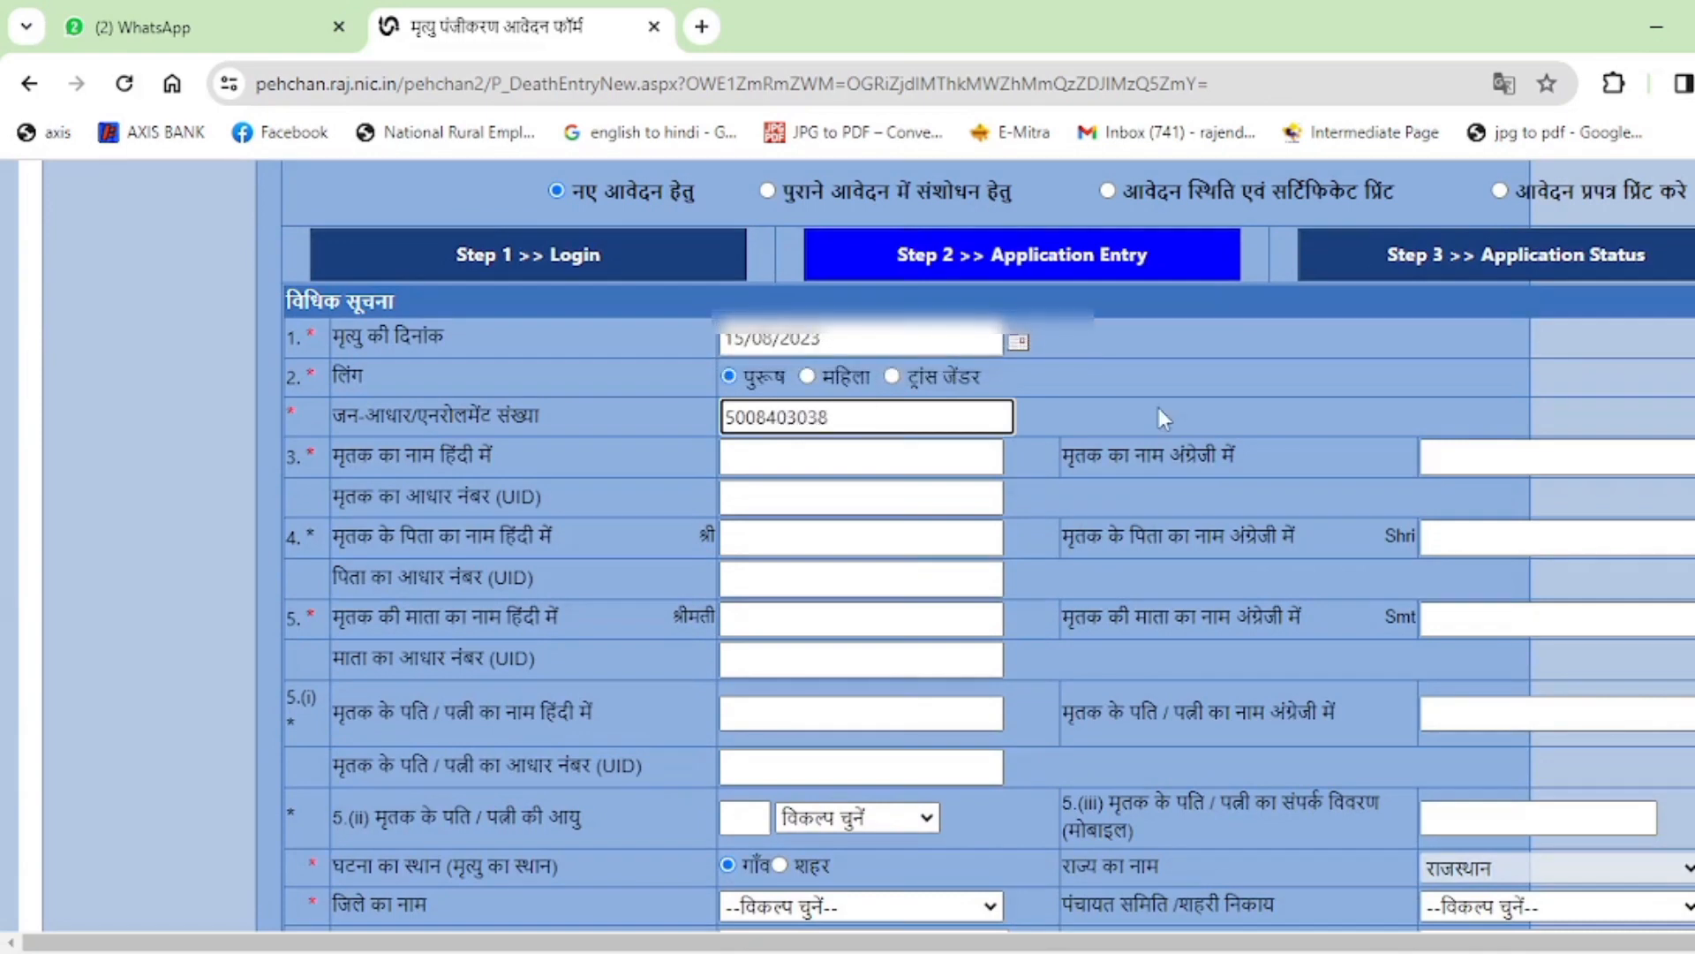
left_click(1160, 411)
scroll(1044, 470, "down", 1)
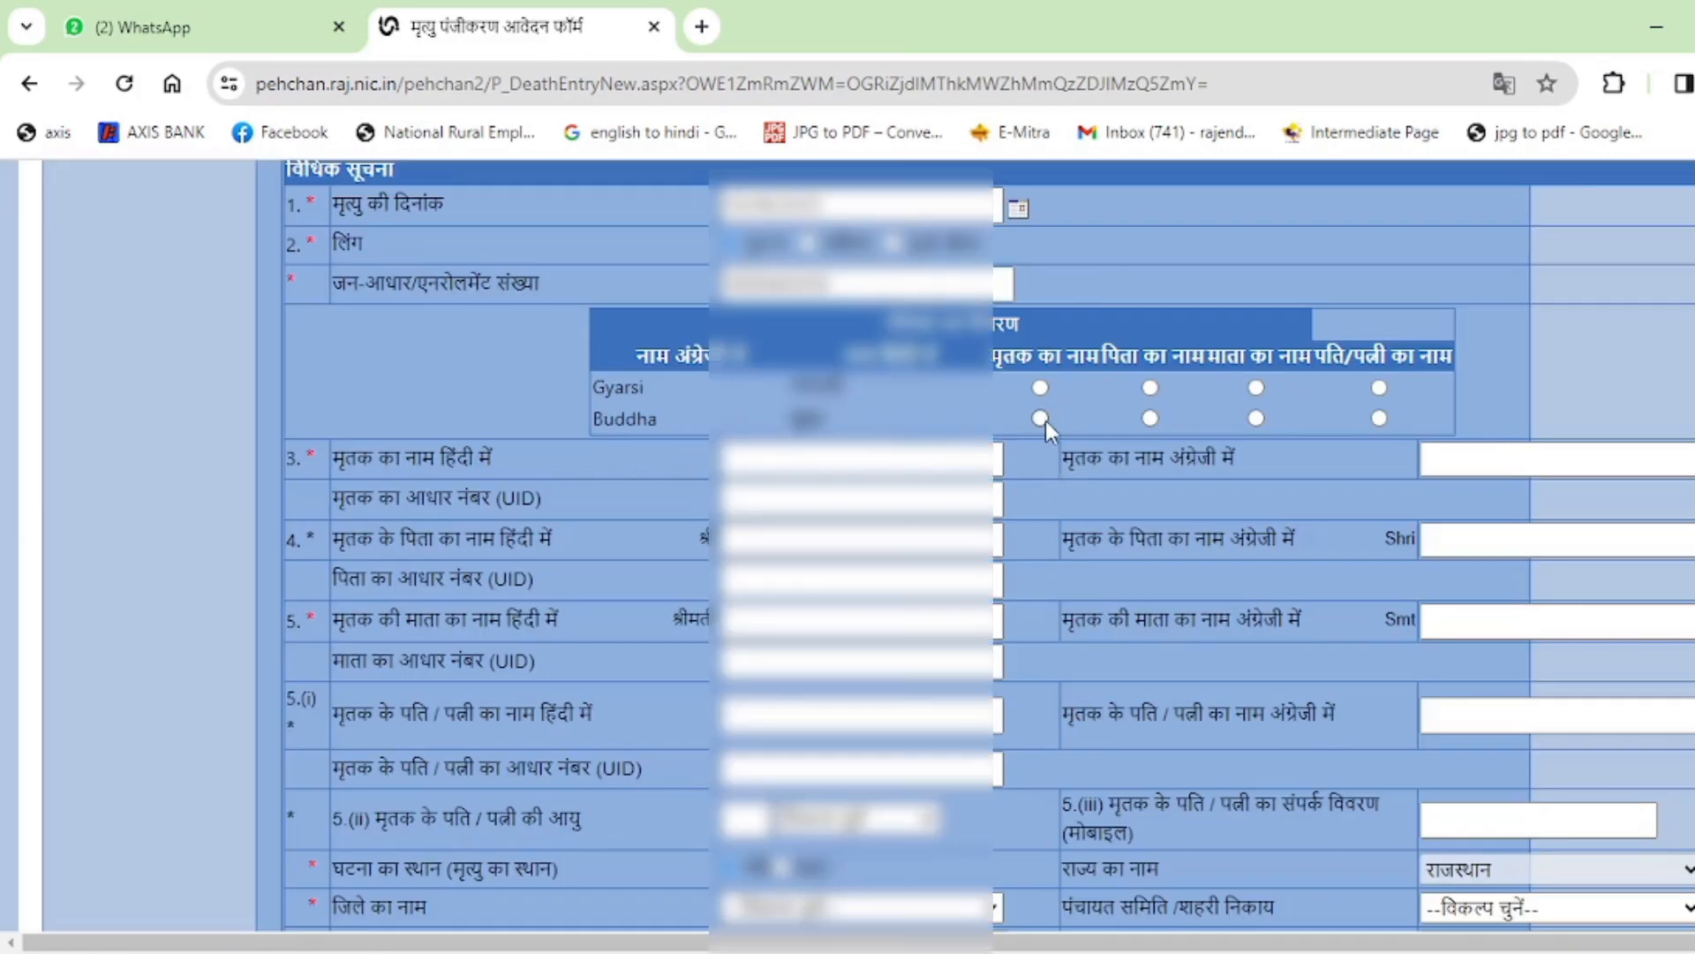
left_click(1041, 418)
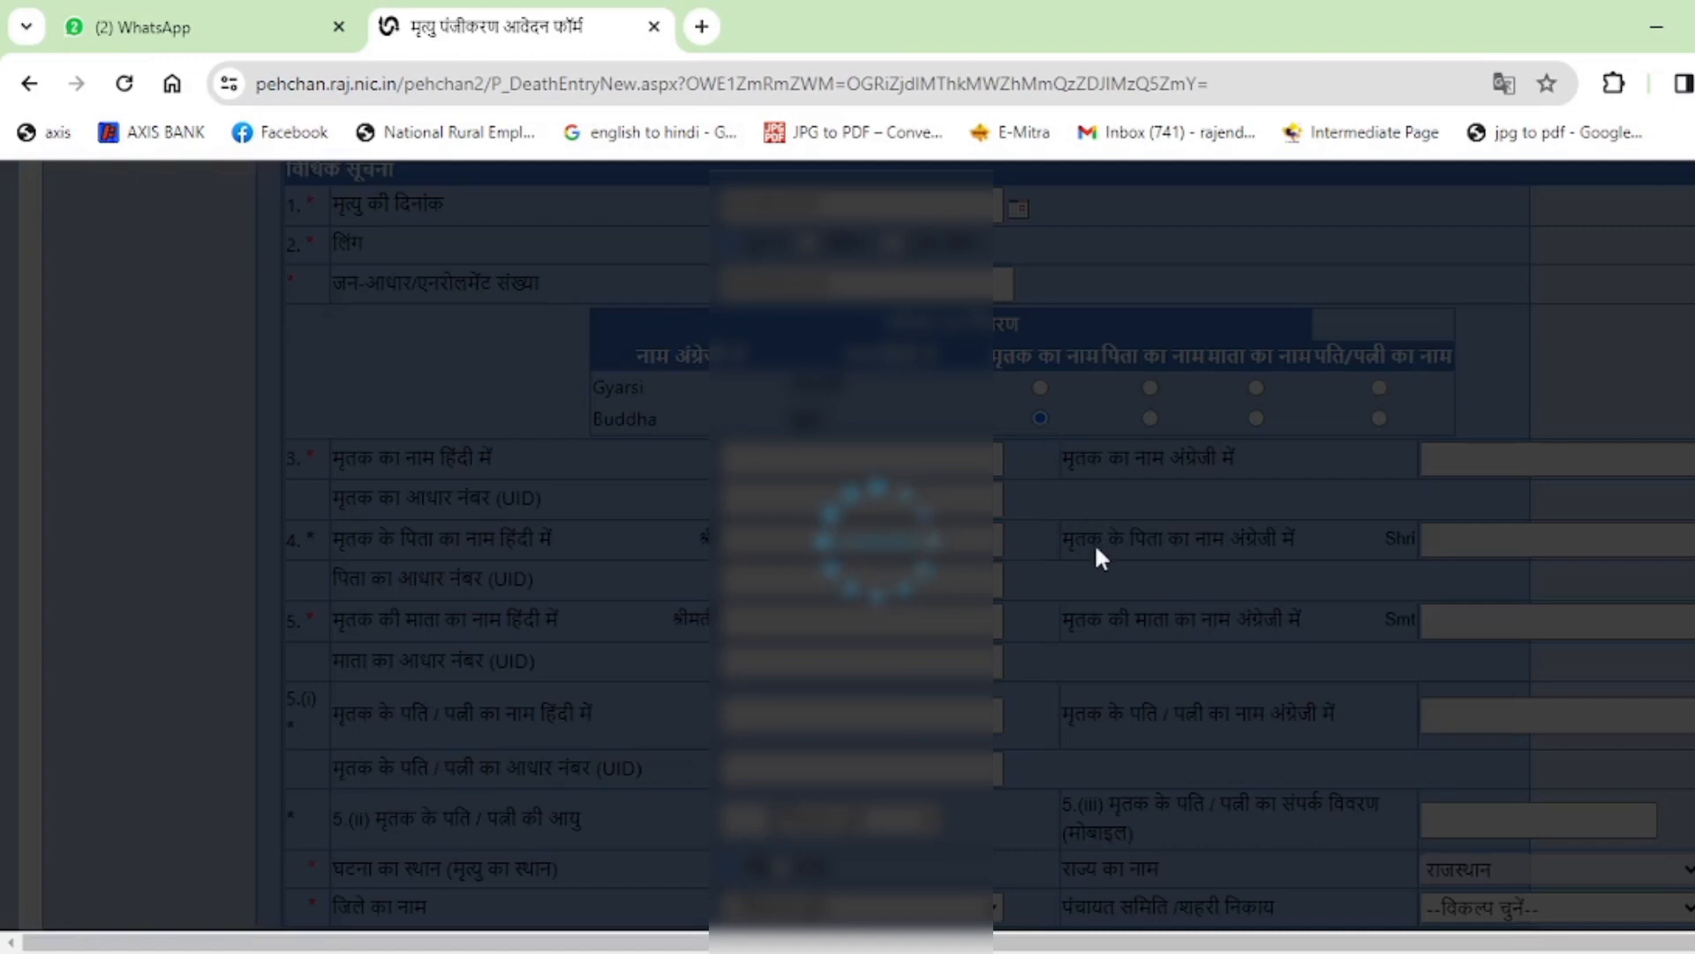
scroll(1094, 542, "down", 1)
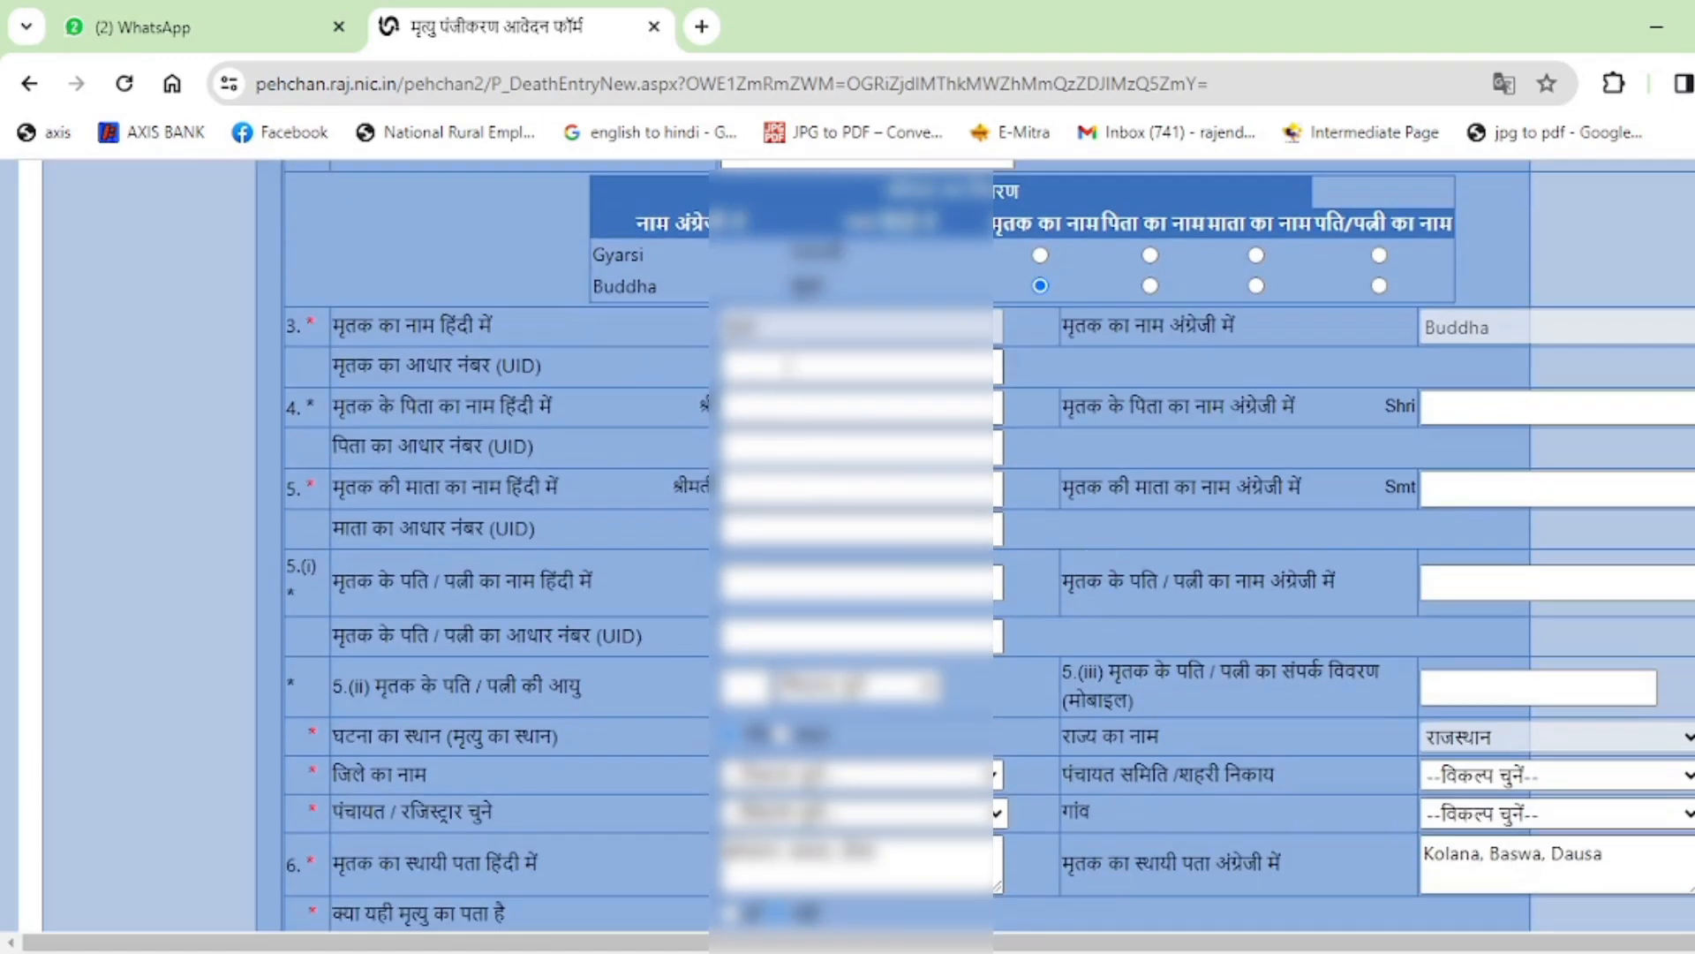
Switch the system keyboard input language to Hindi.
left_click(765, 403)
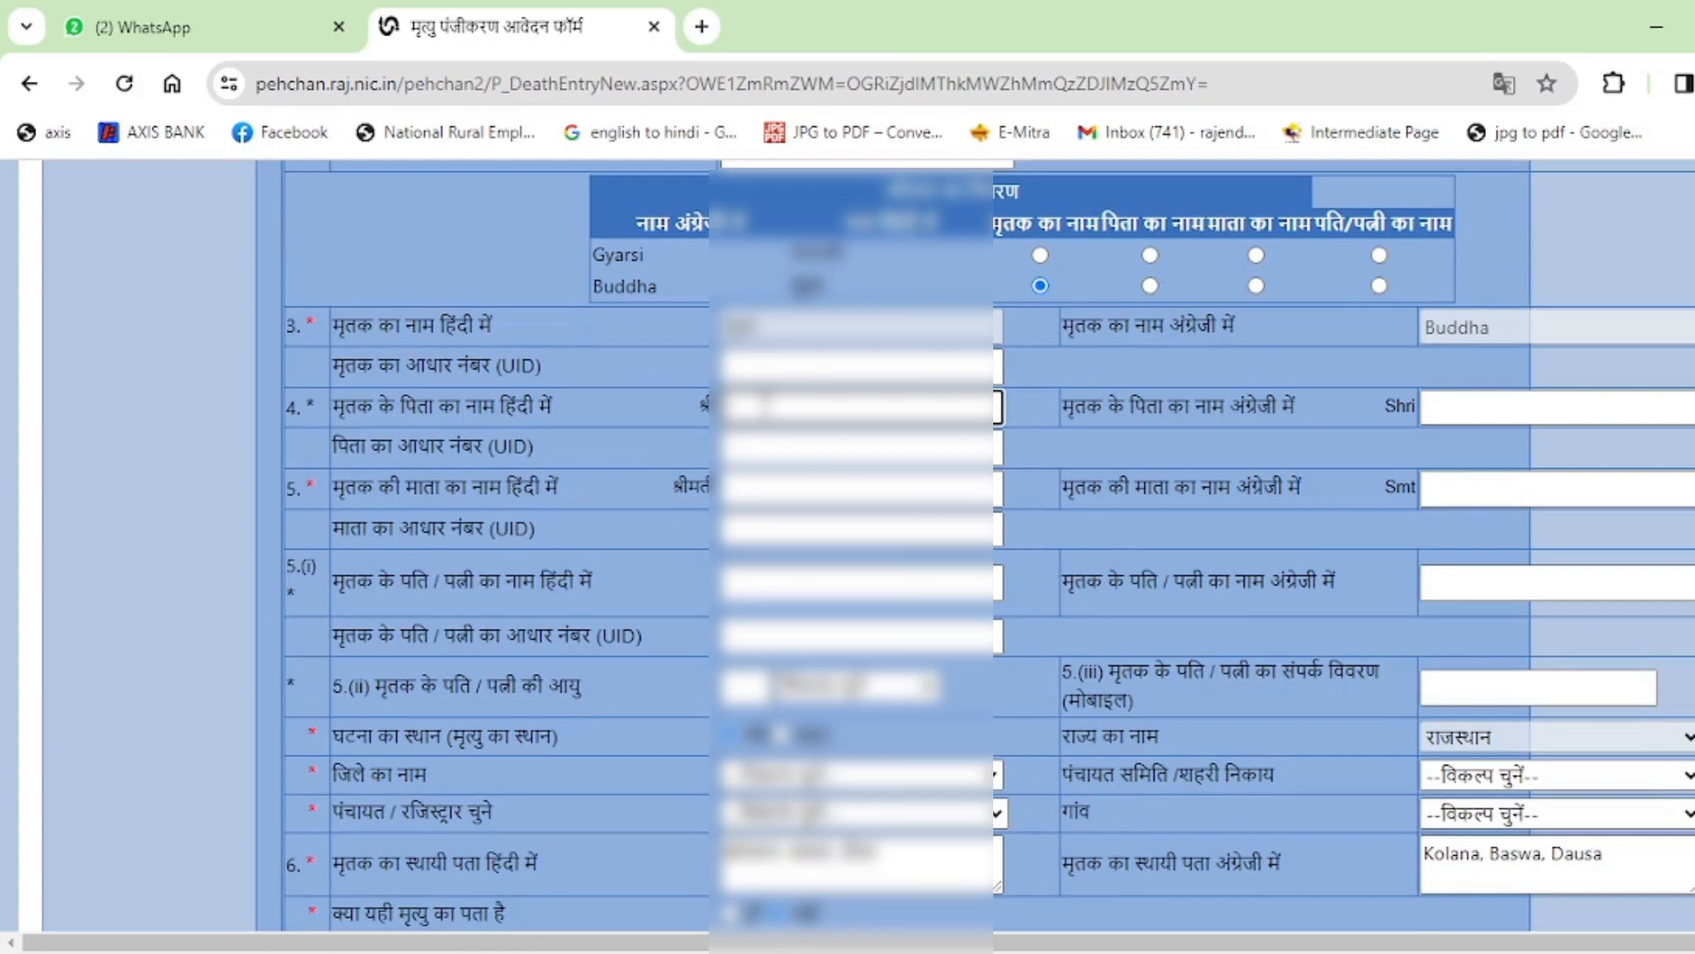
key("super+a")
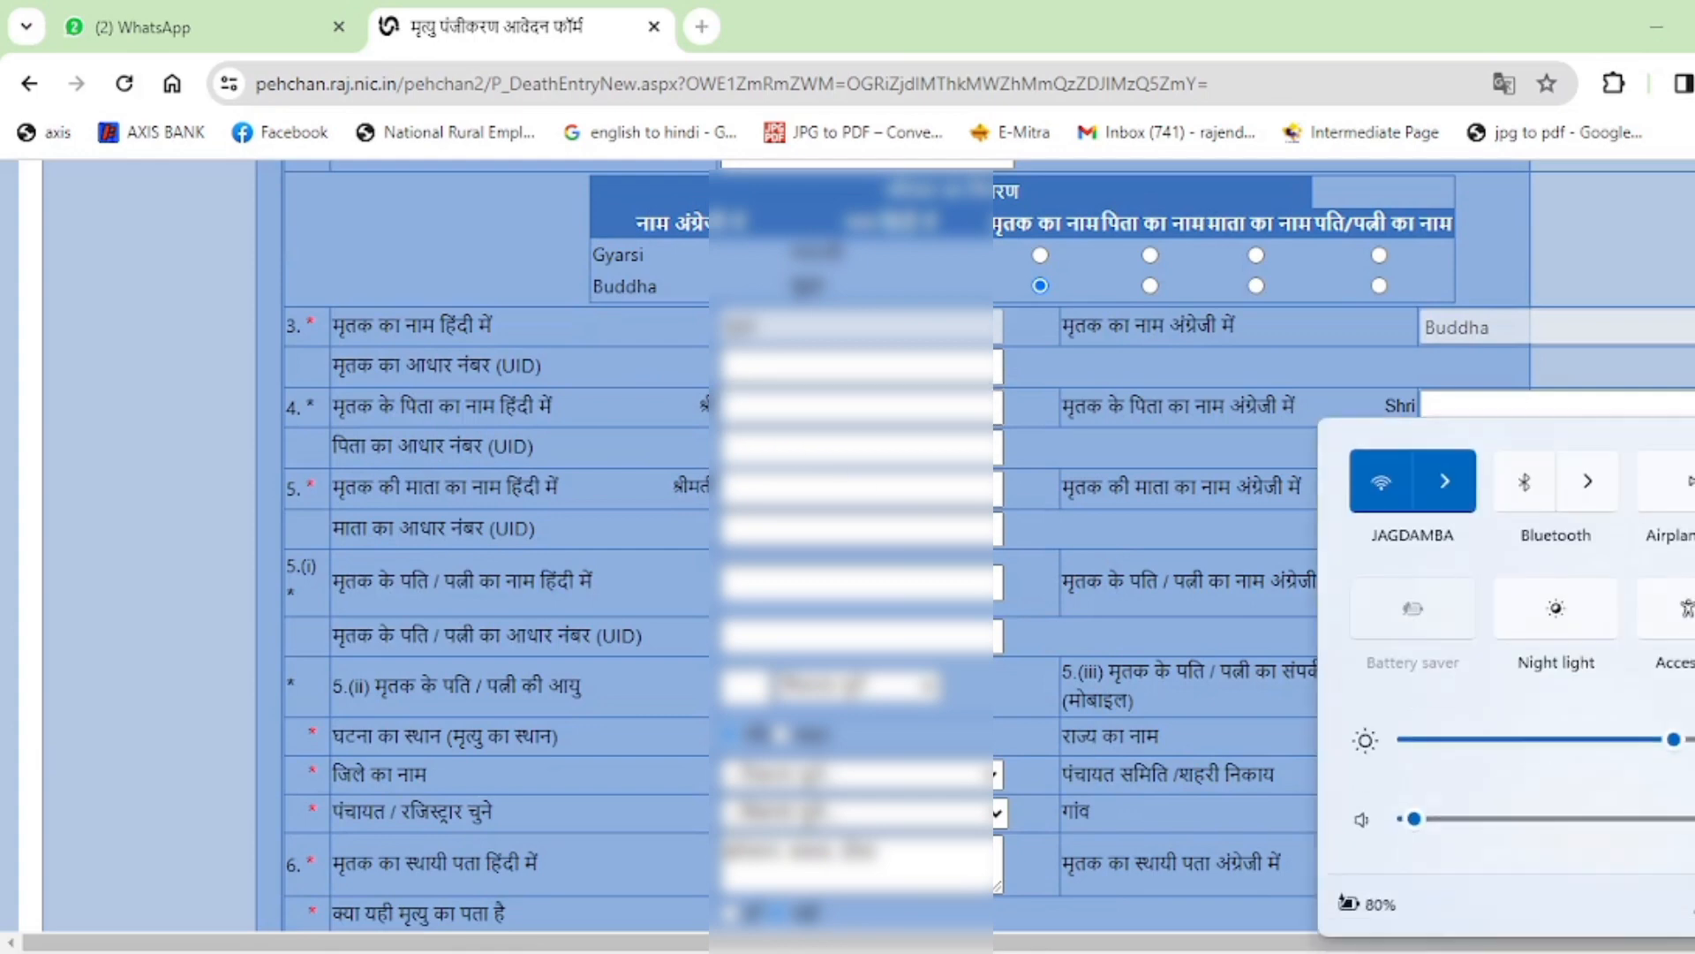
left_click(1493, 952)
left_click(1466, 839)
Enter the father's name in Hindi via transliteration and in English.
left_click(806, 408)
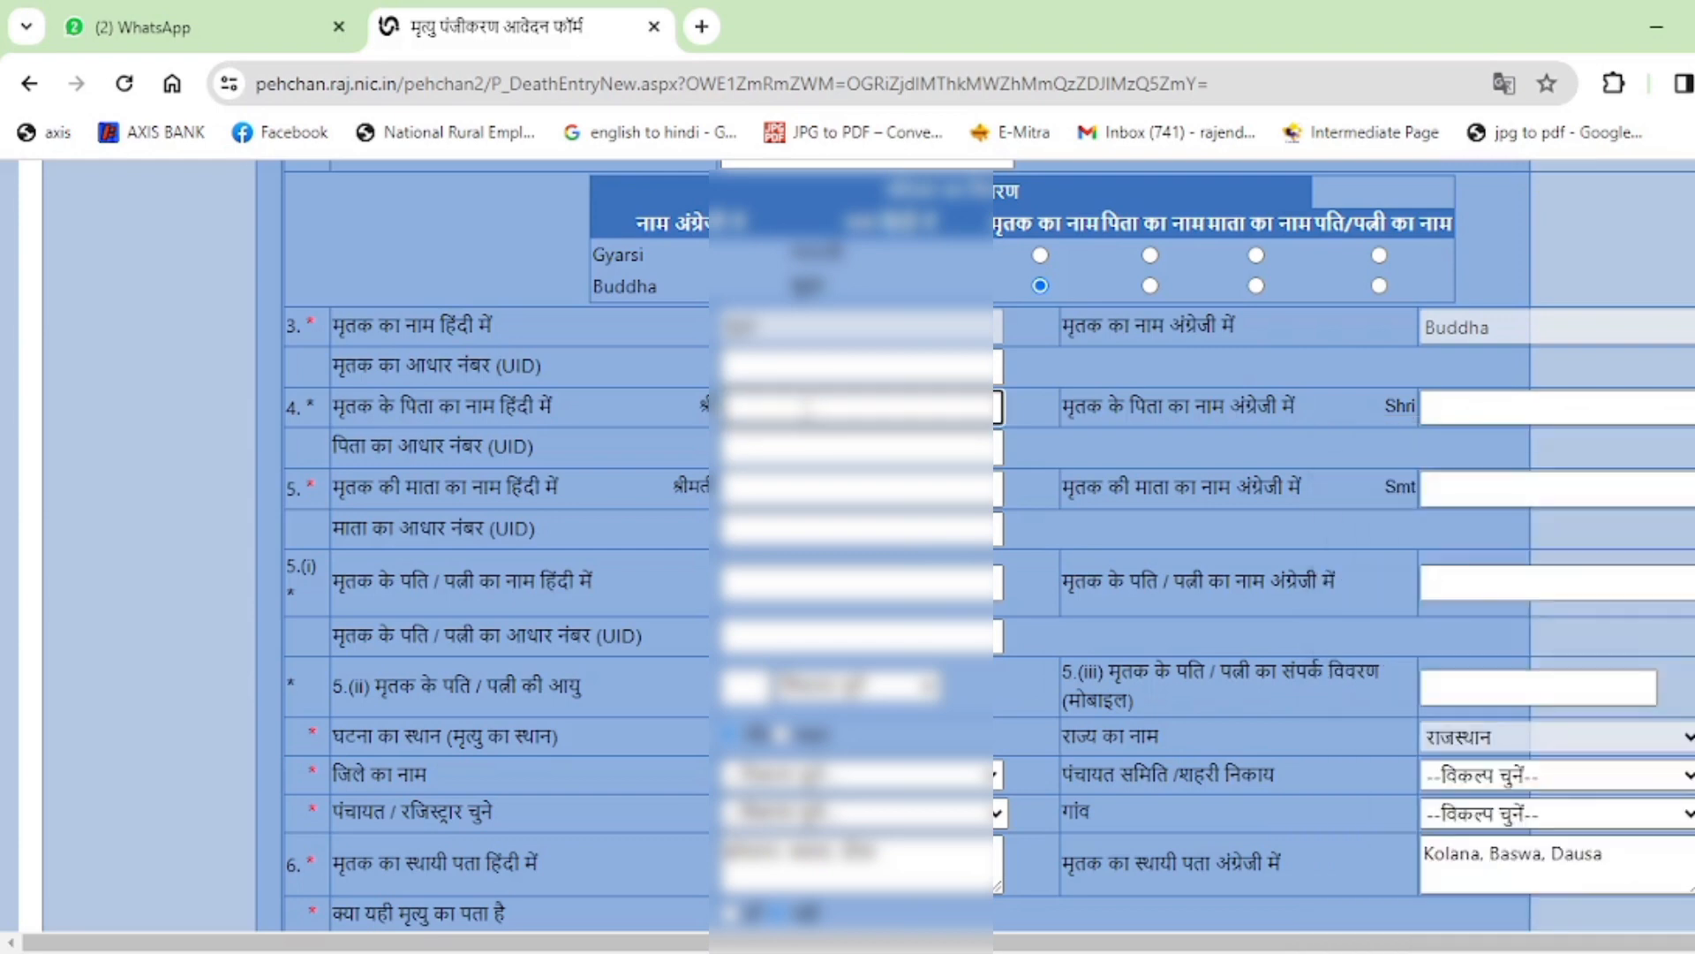
type("ramdev")
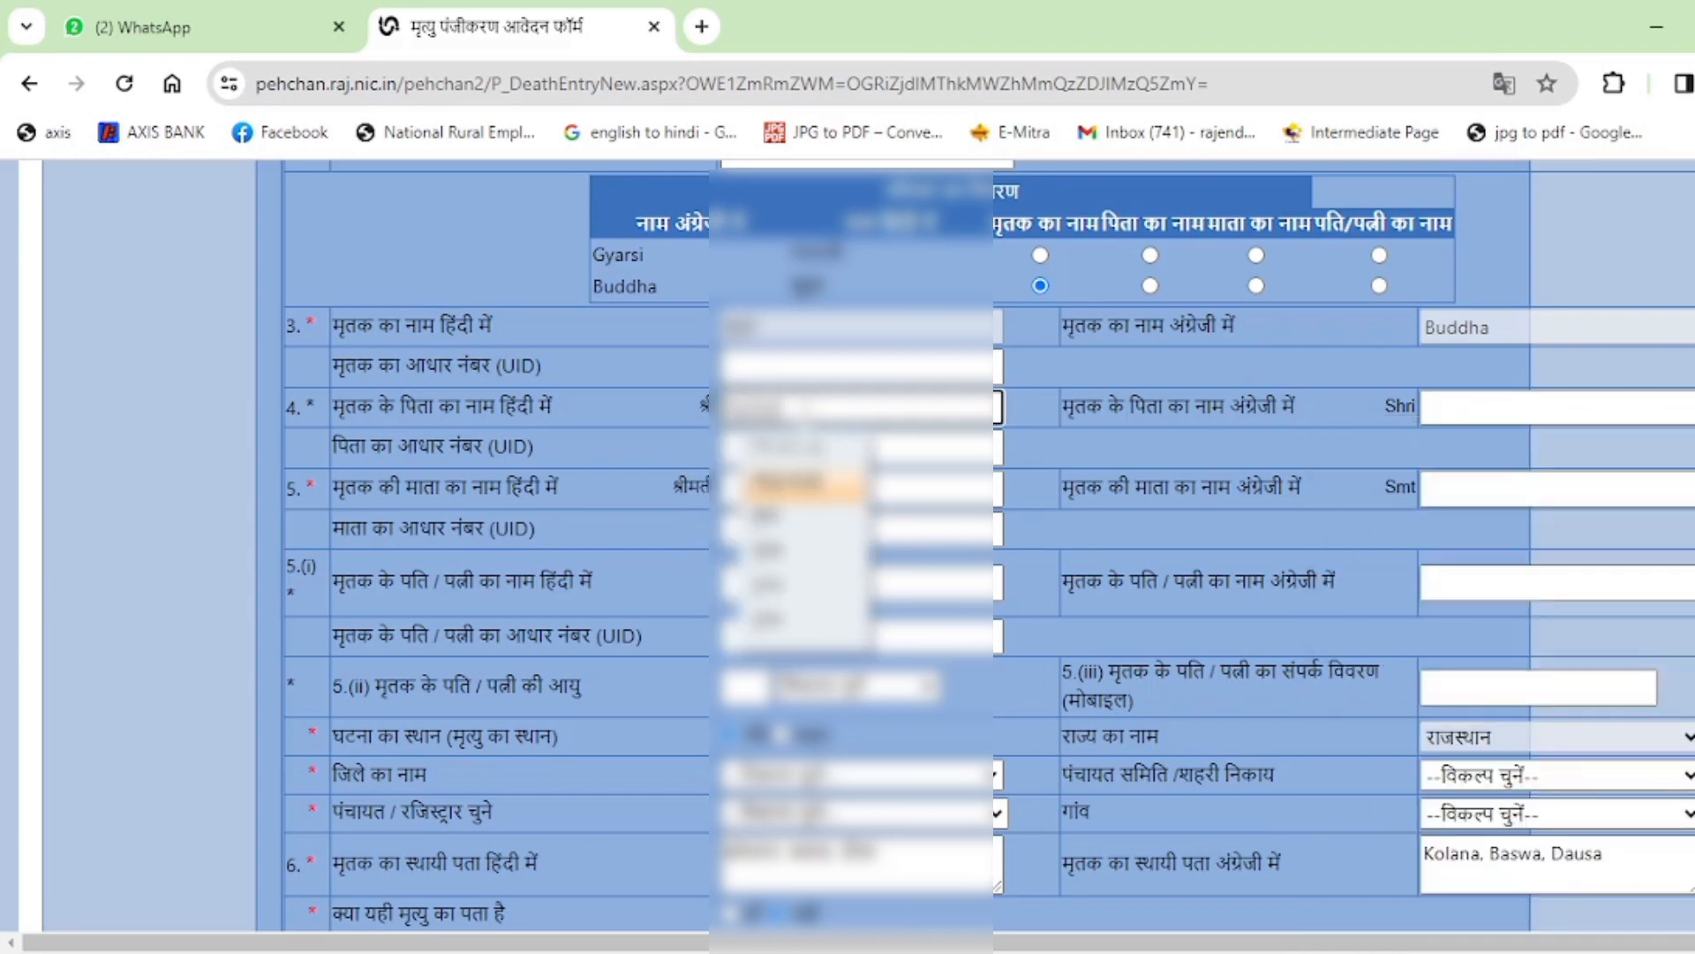
key("Down")
key("Down")
key("Down")
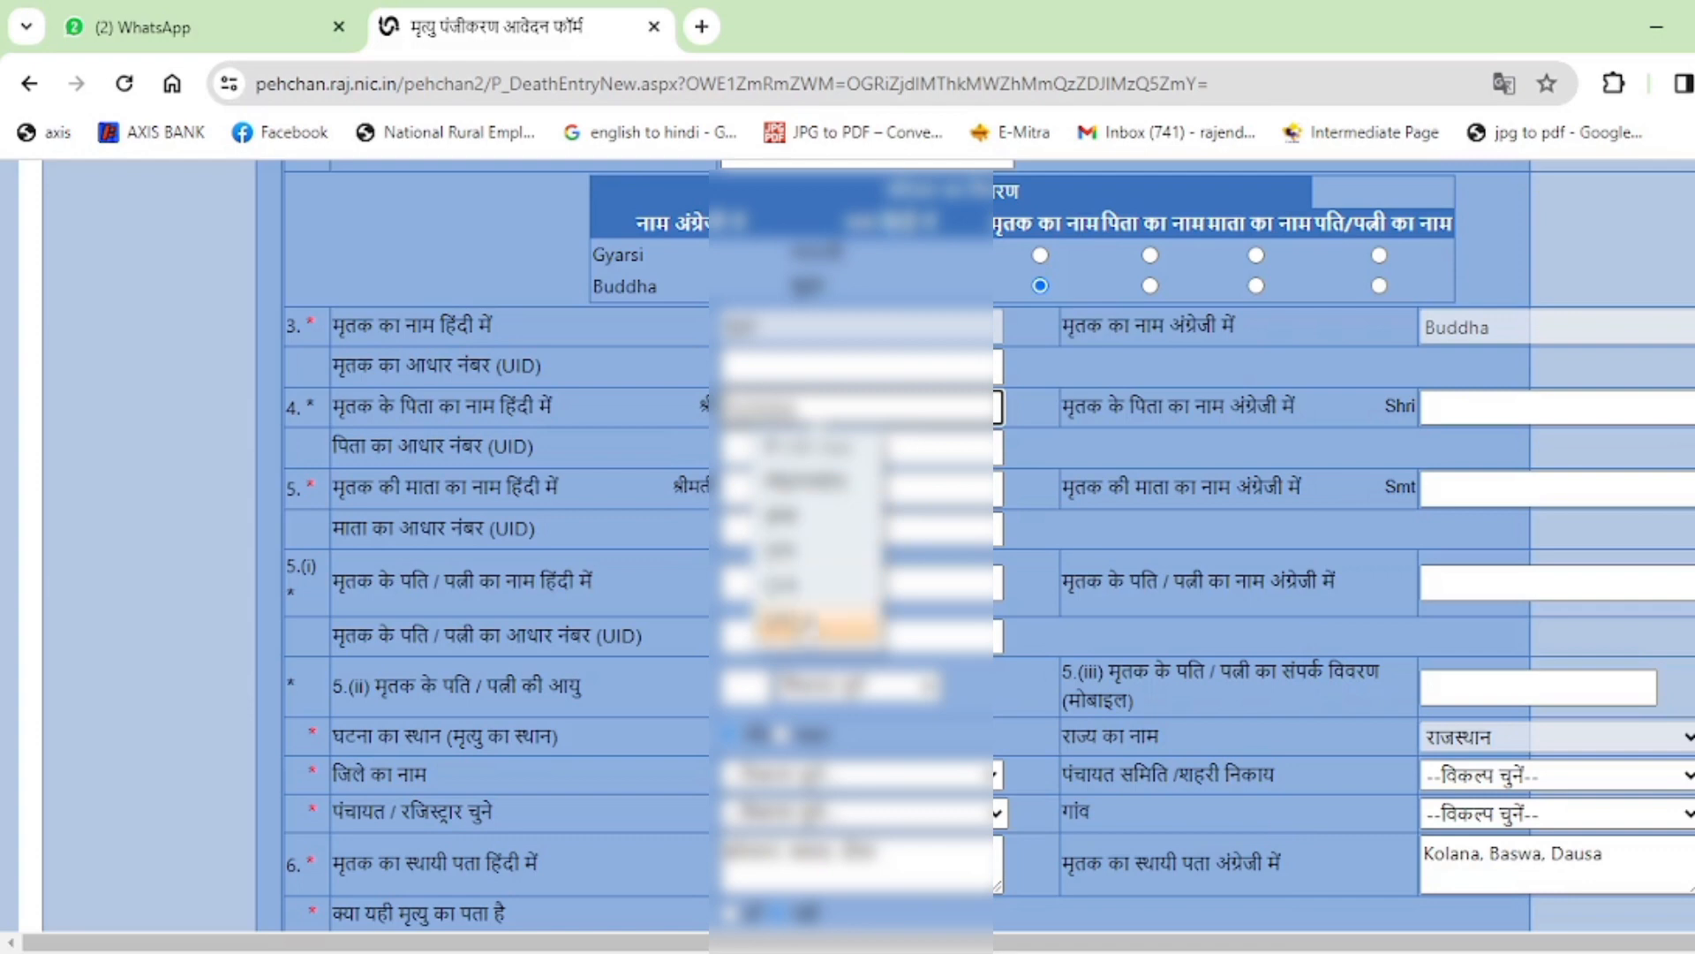
key("Return")
left_click(1121, 464)
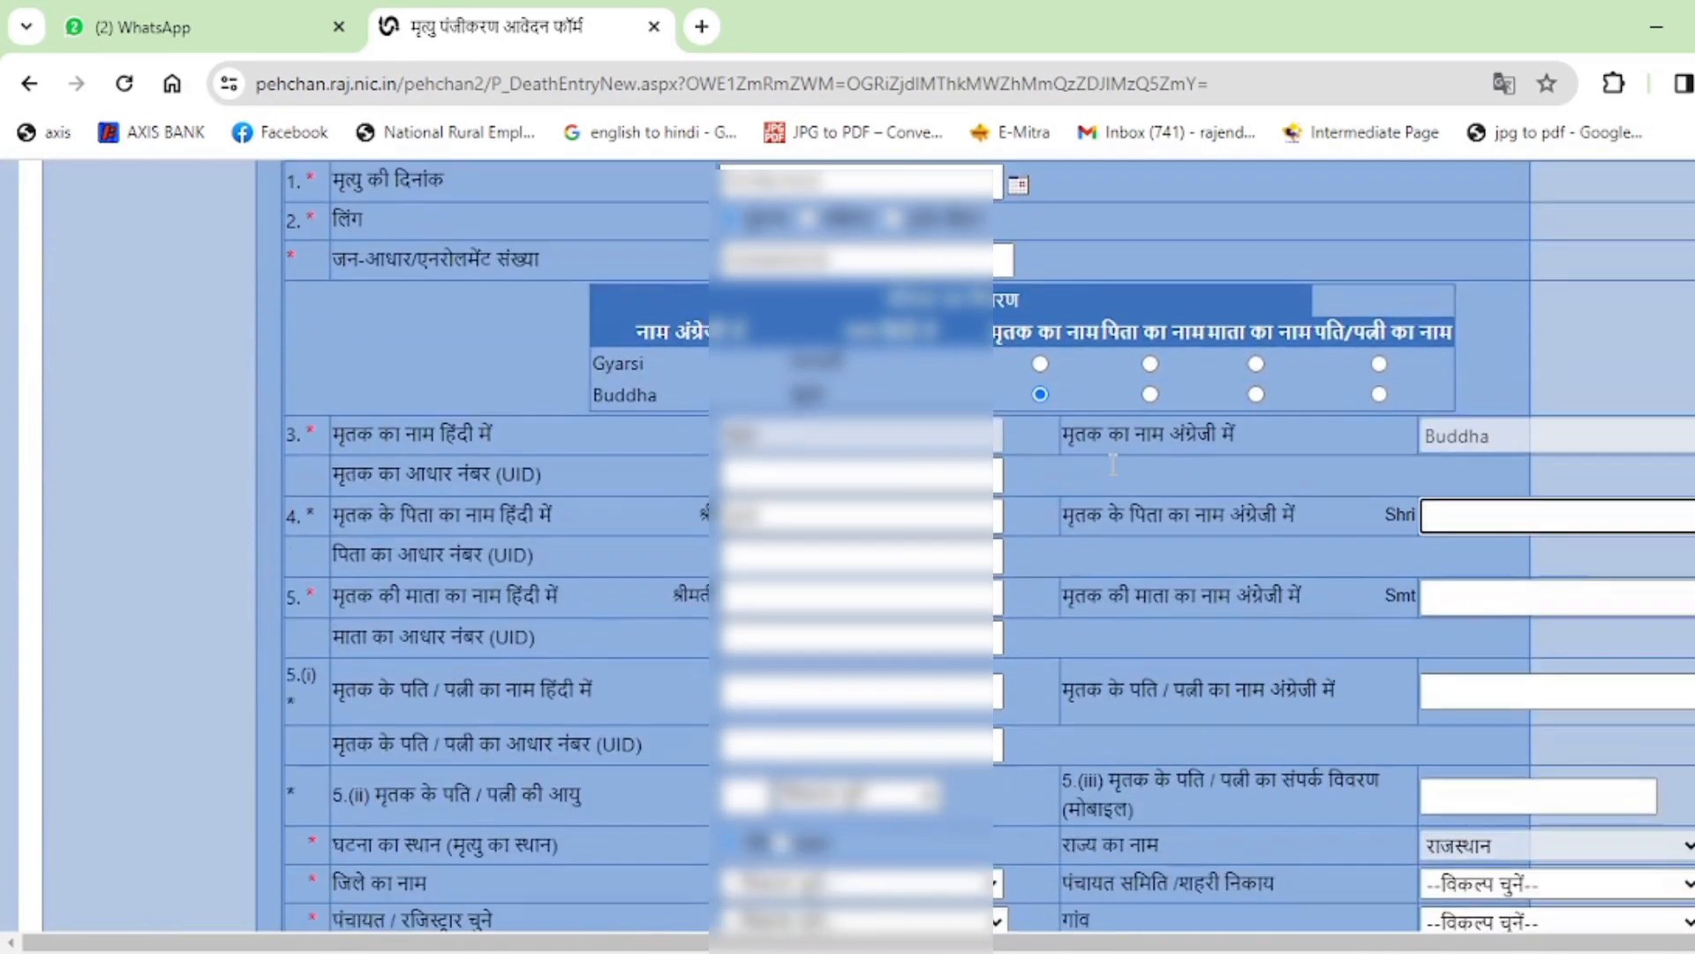
type("PUNYA")
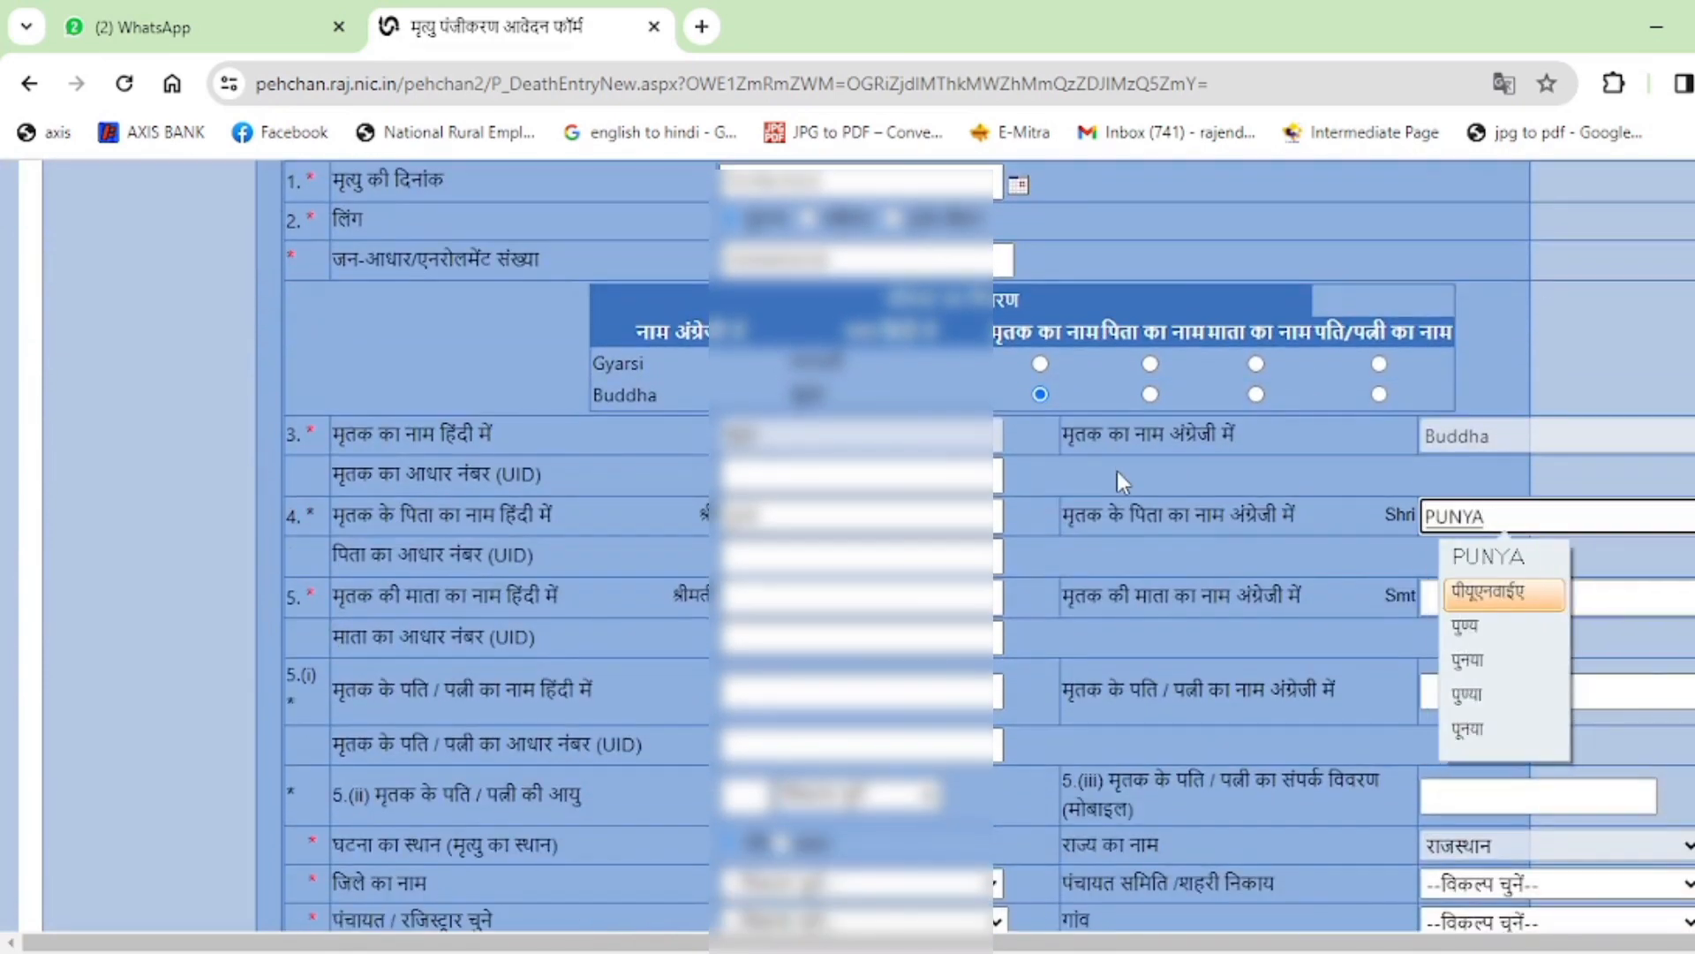
left_click(1542, 561)
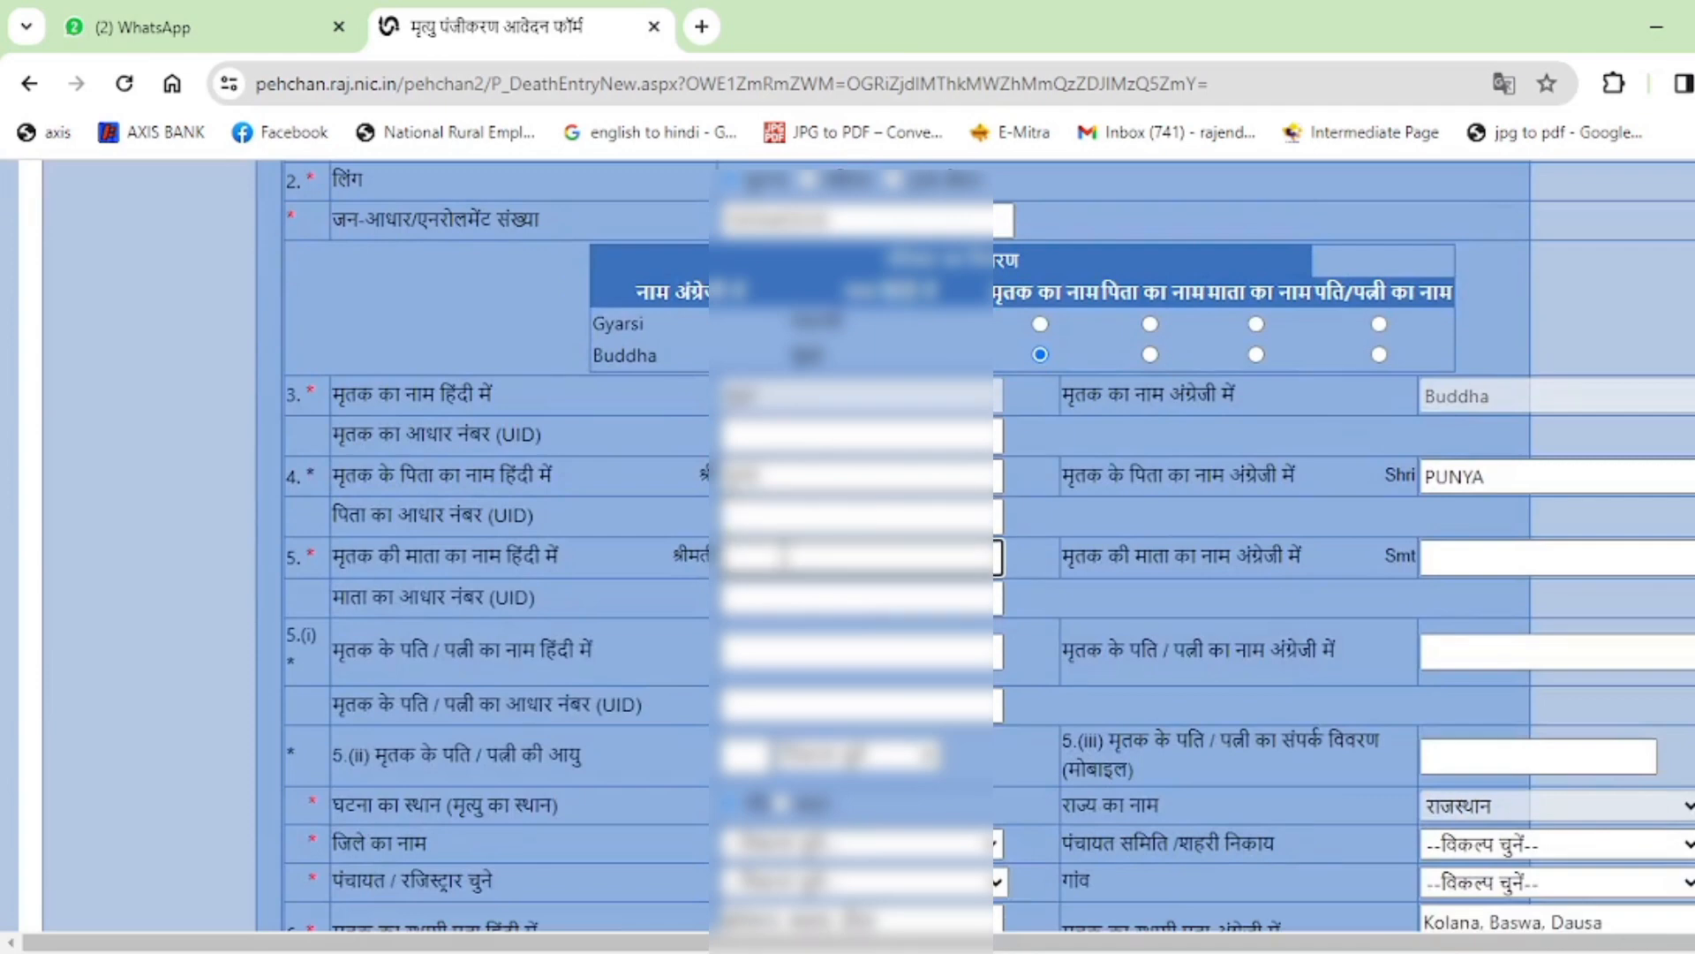
Type the mother's name and choose its Hindi spelling.
type("ramkali")
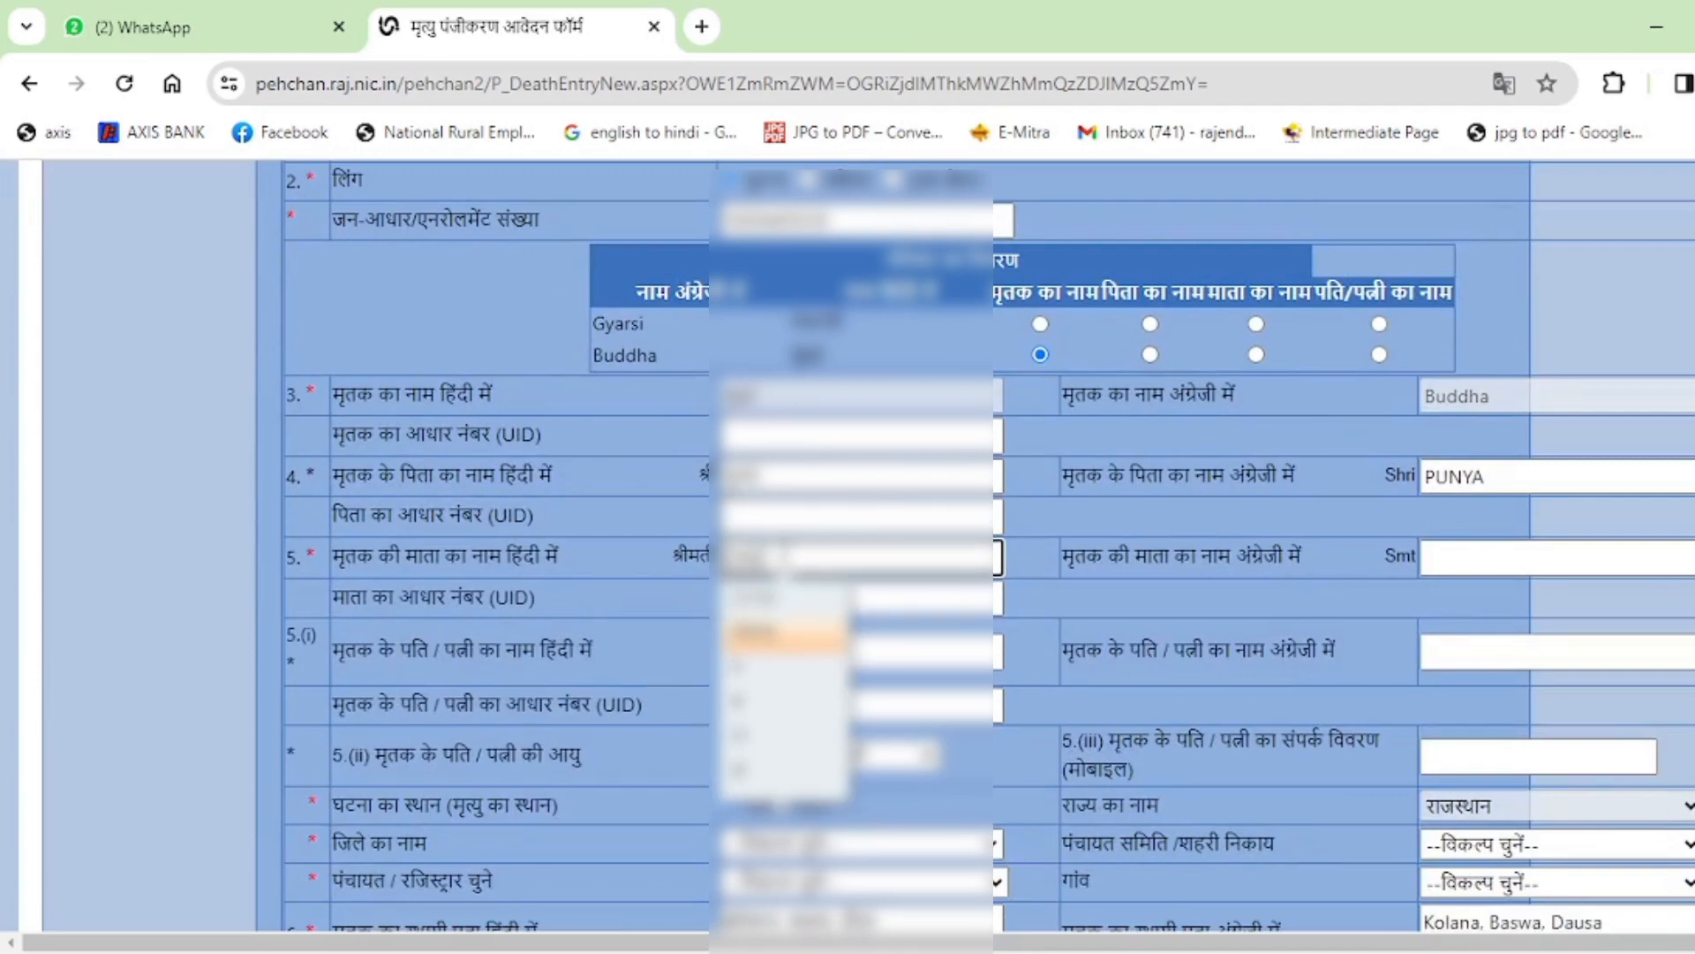
left_click(777, 673)
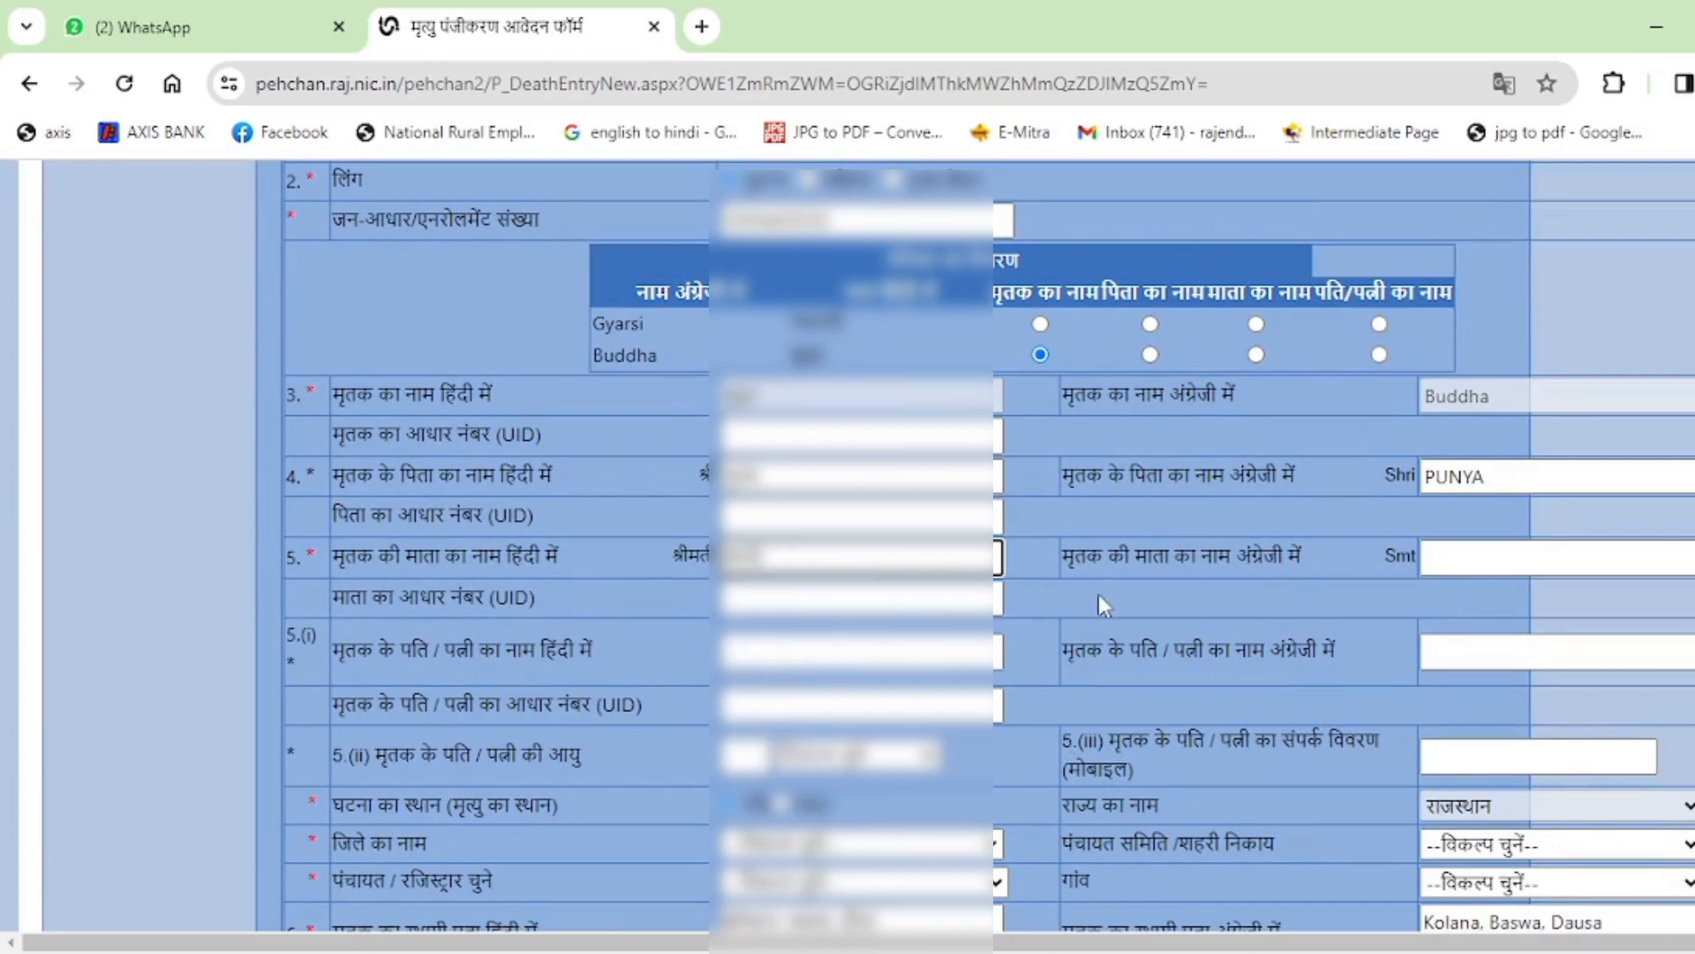
left_click(1099, 595)
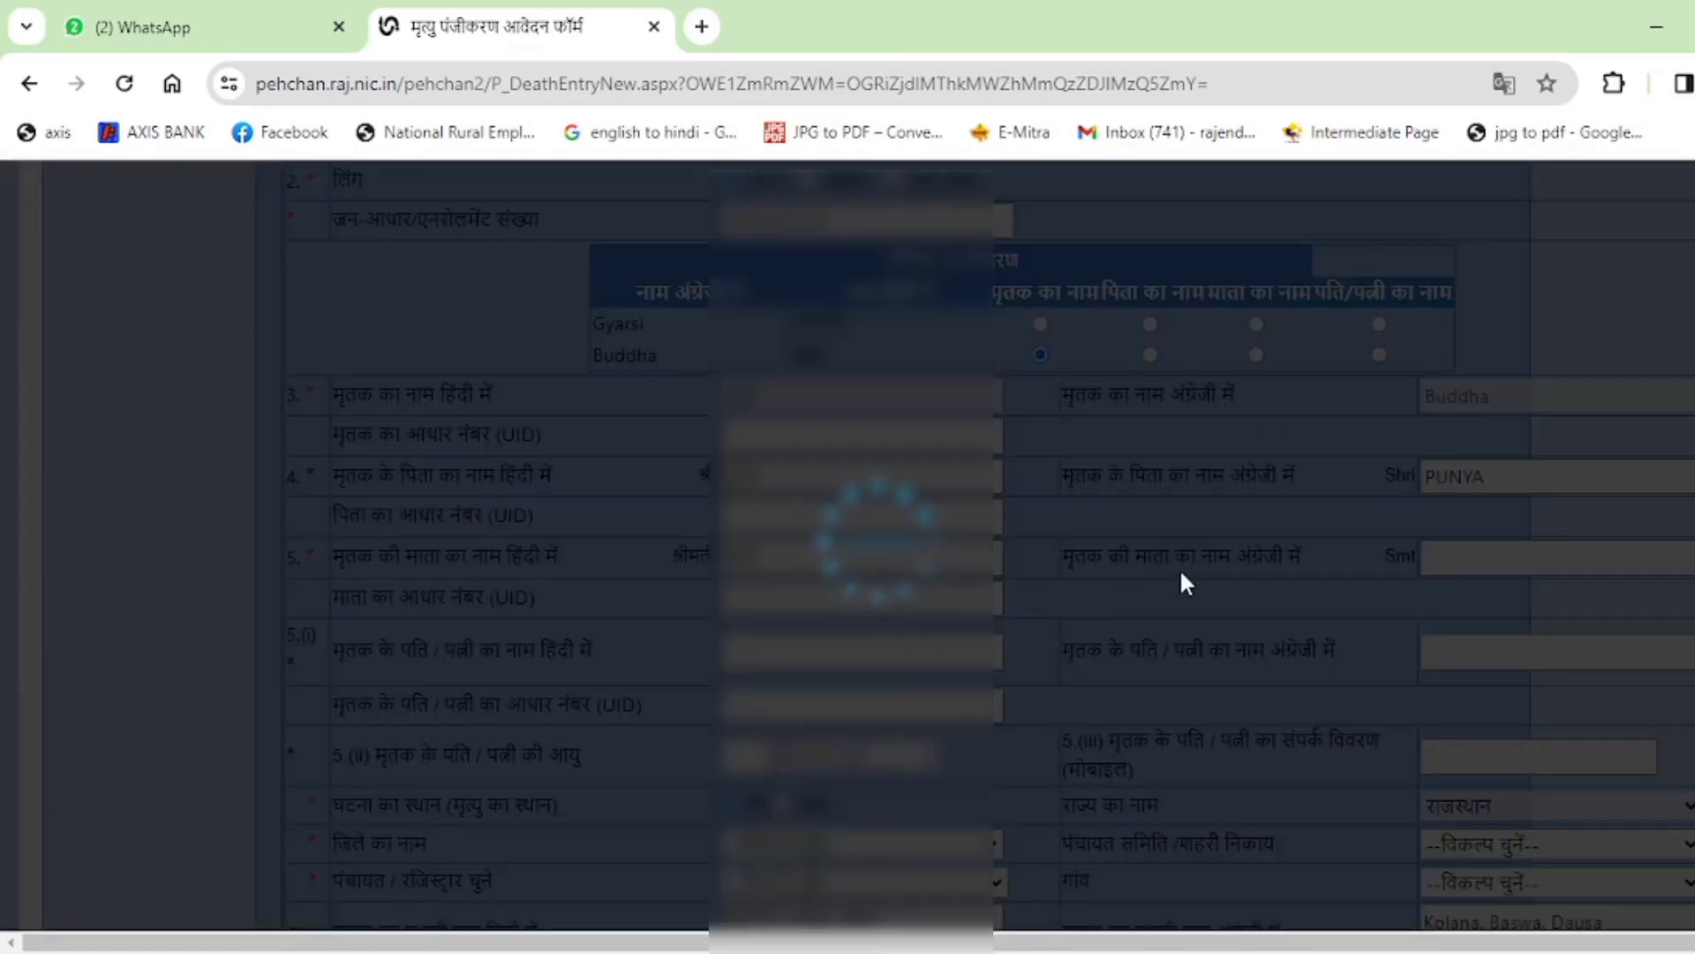
Enter the mother's name in the English-name box.
scroll(1236, 574, "down", 2)
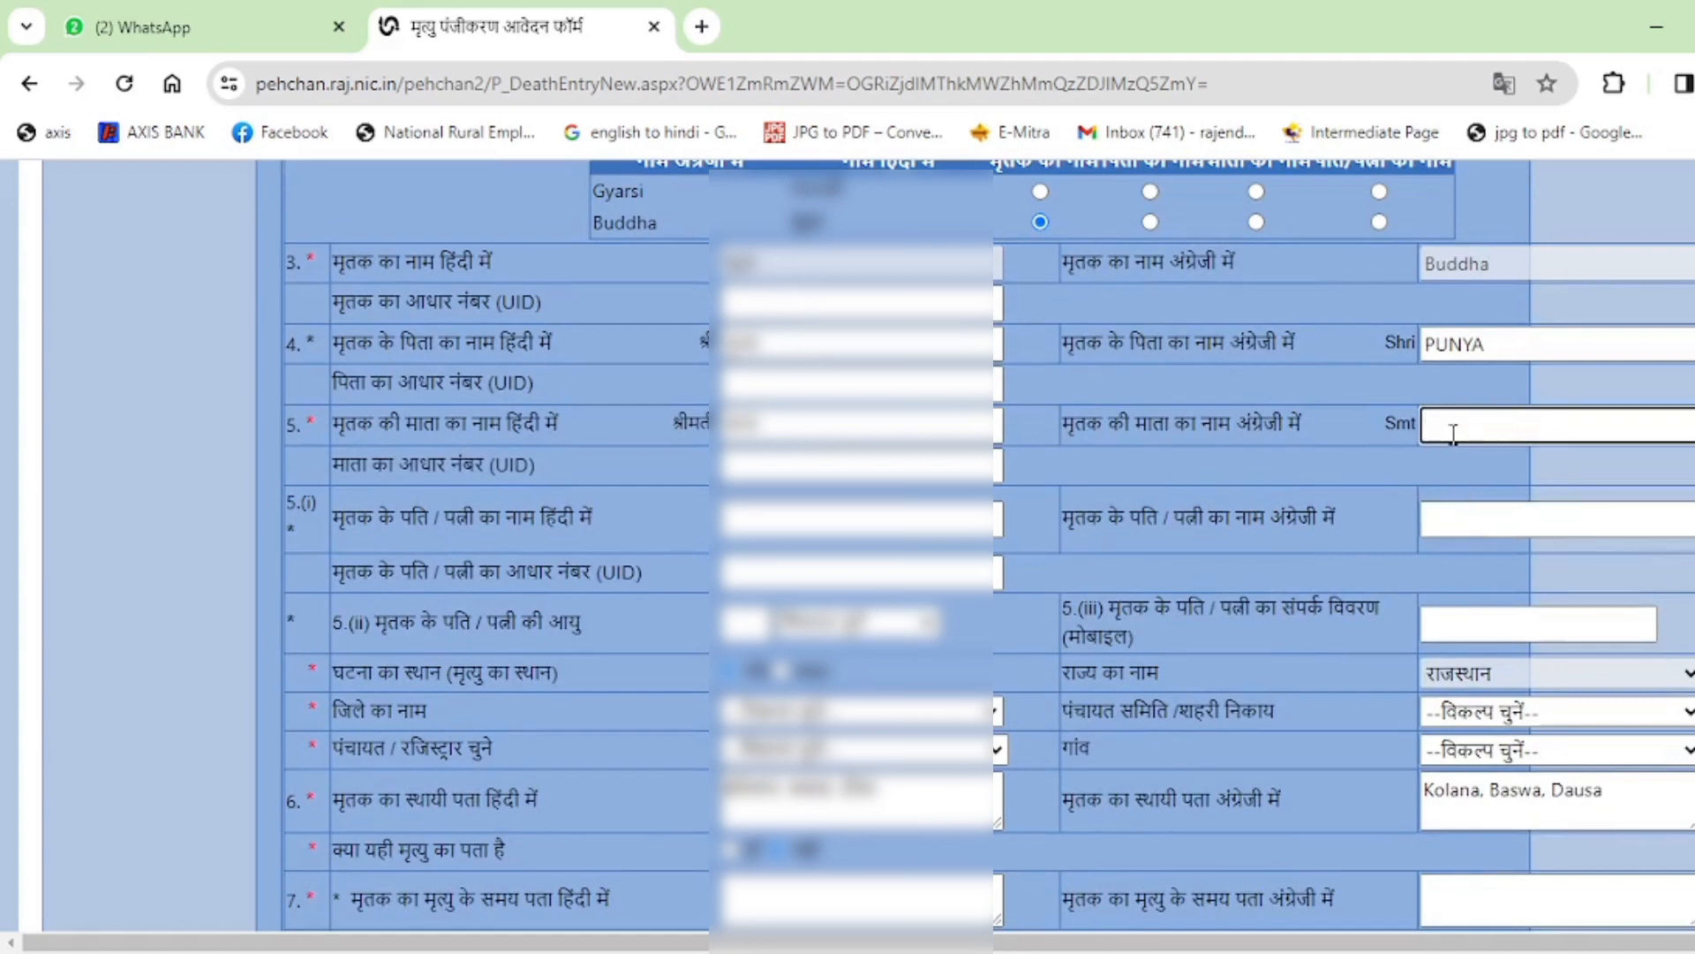
type("DHAPA")
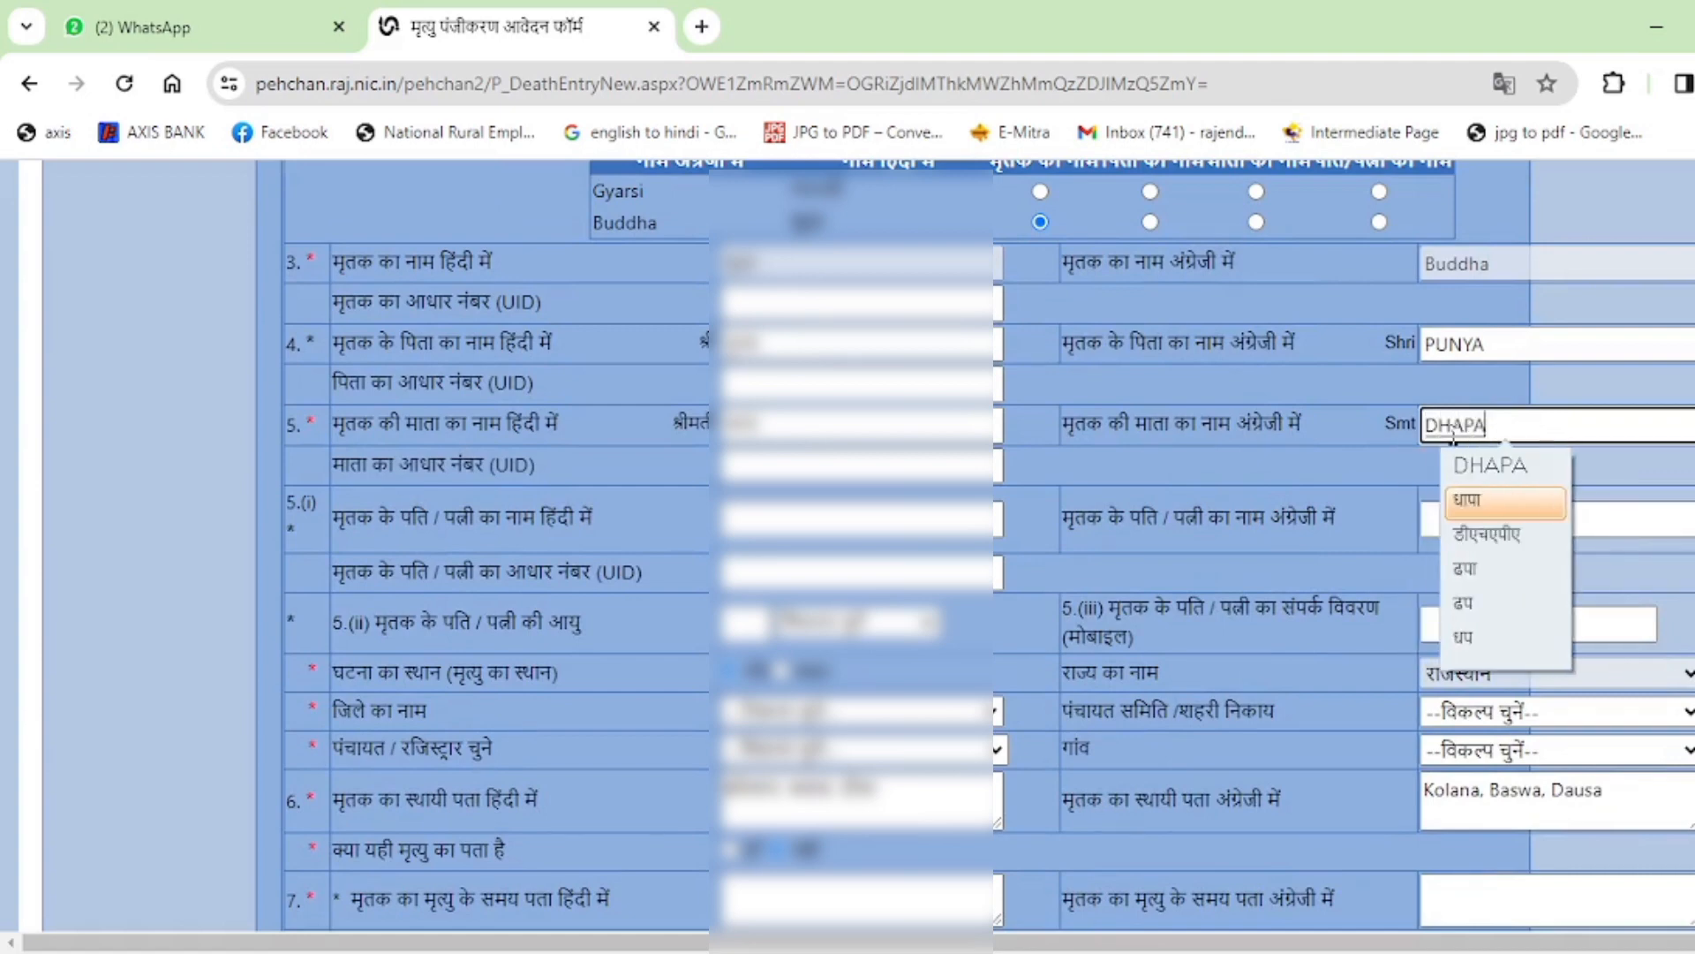
key("Escape")
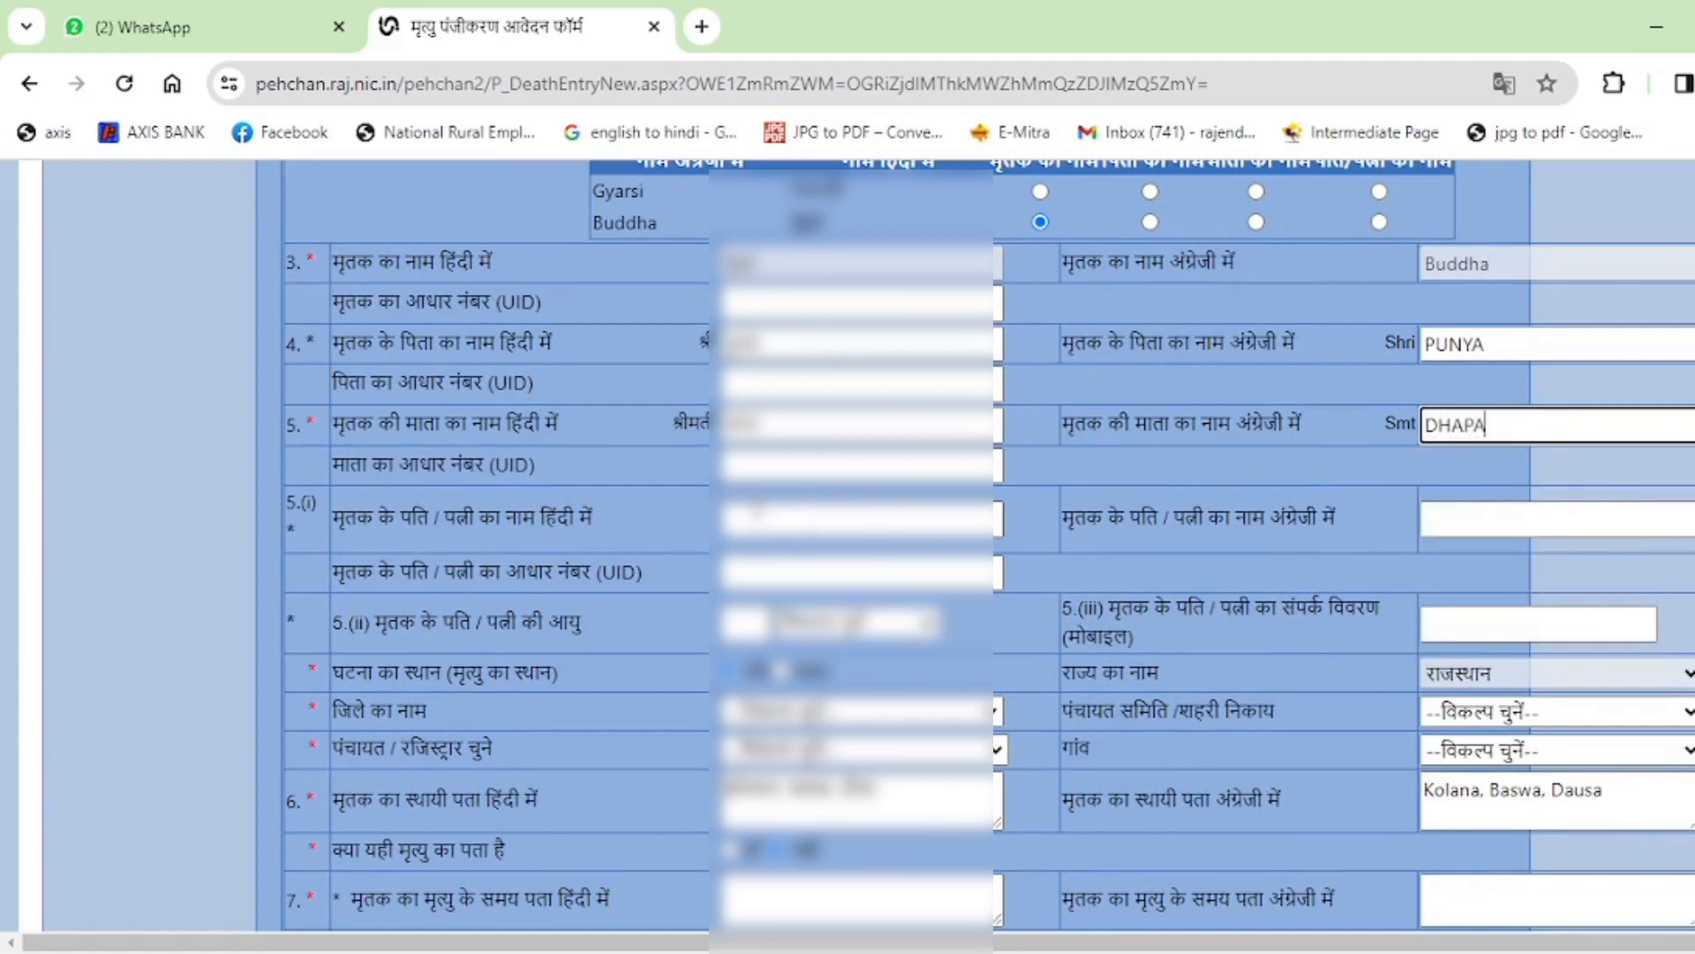
key("Tab")
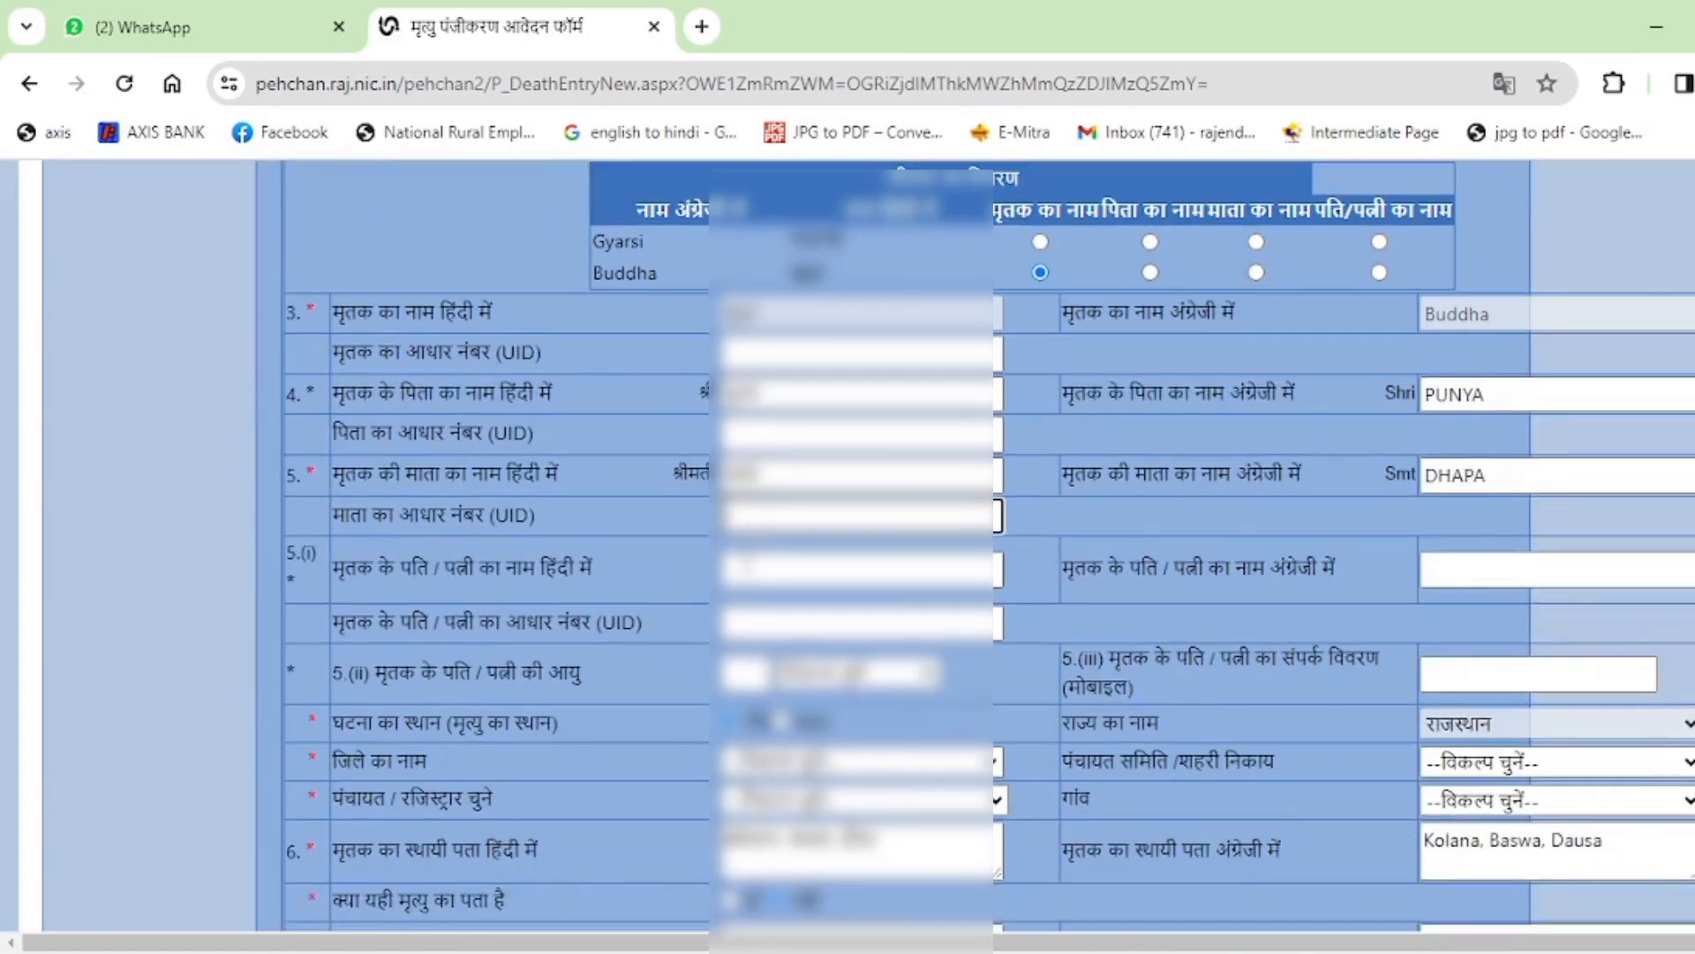
Enter the spouse's name in Hindi, choosing the correct transliterated spelling.
left_click(747, 566)
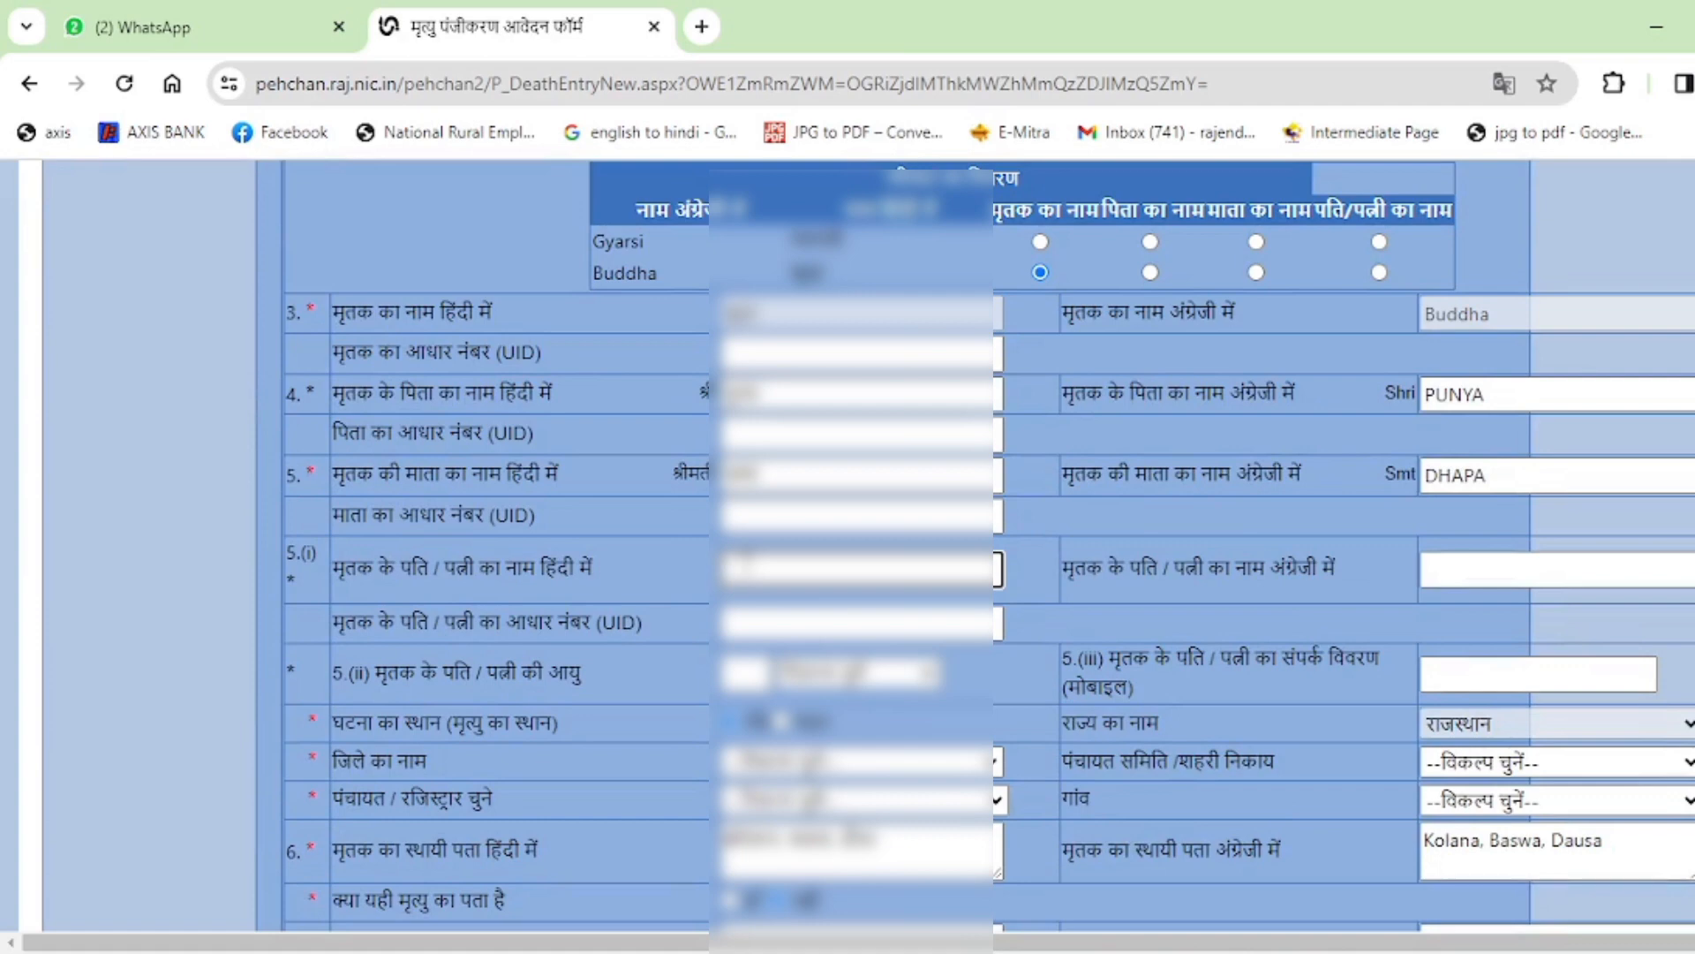
type("gya")
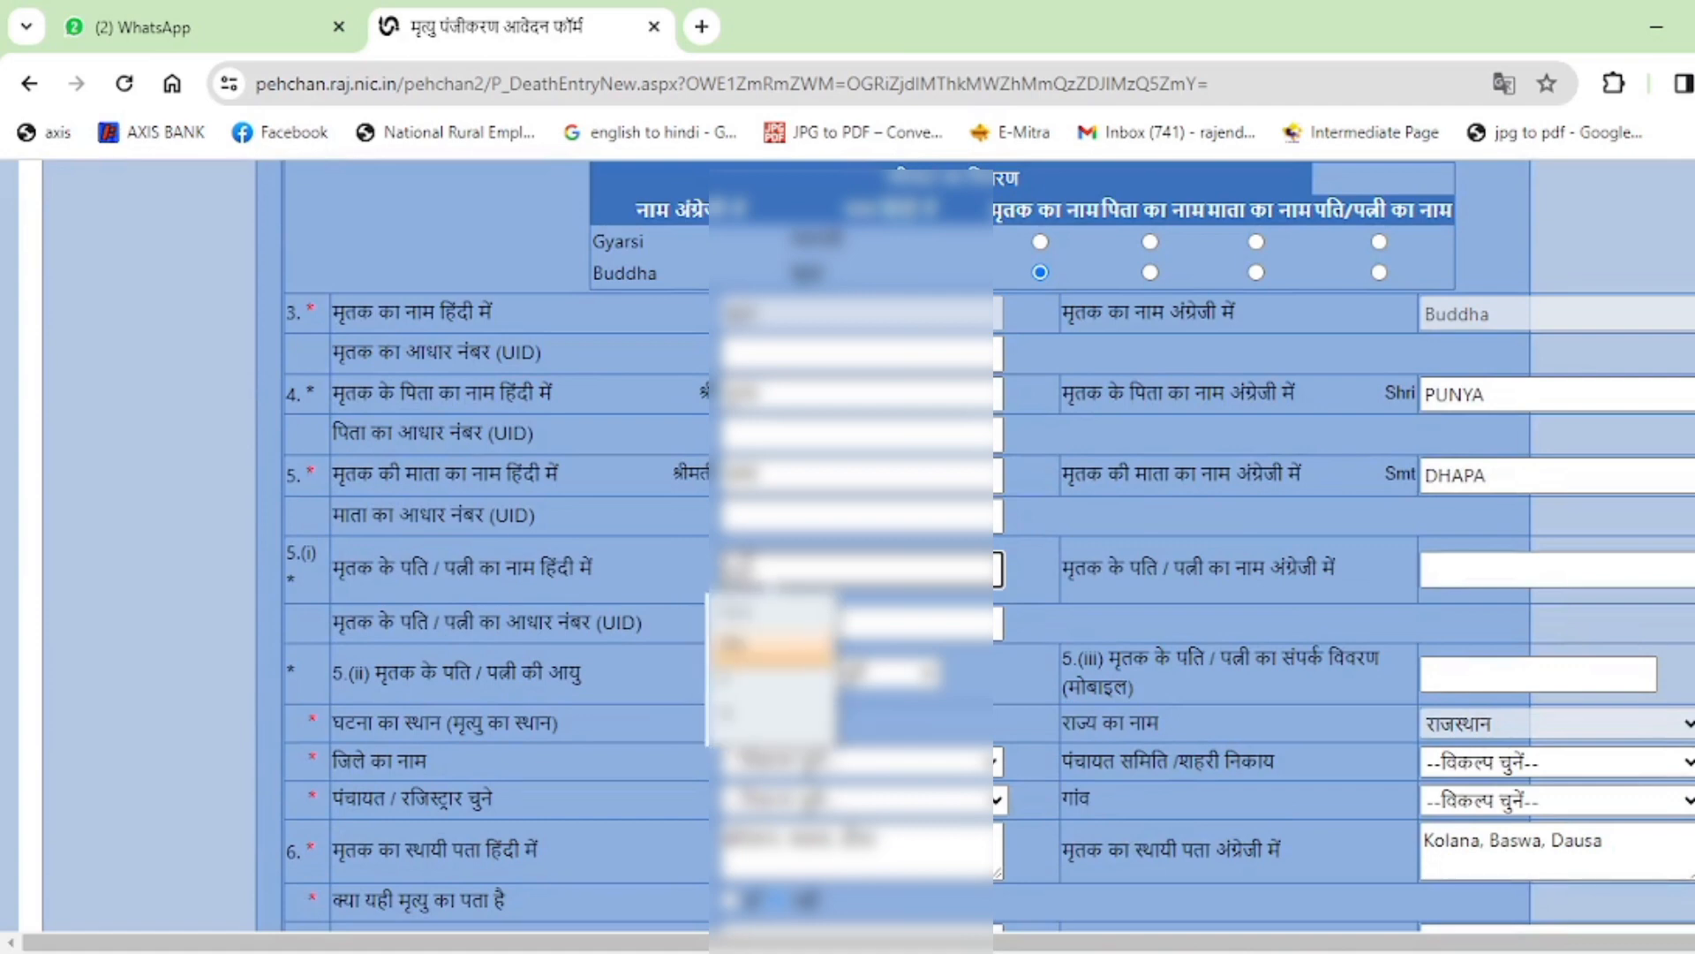
key("BackSpace")
type("YARSI")
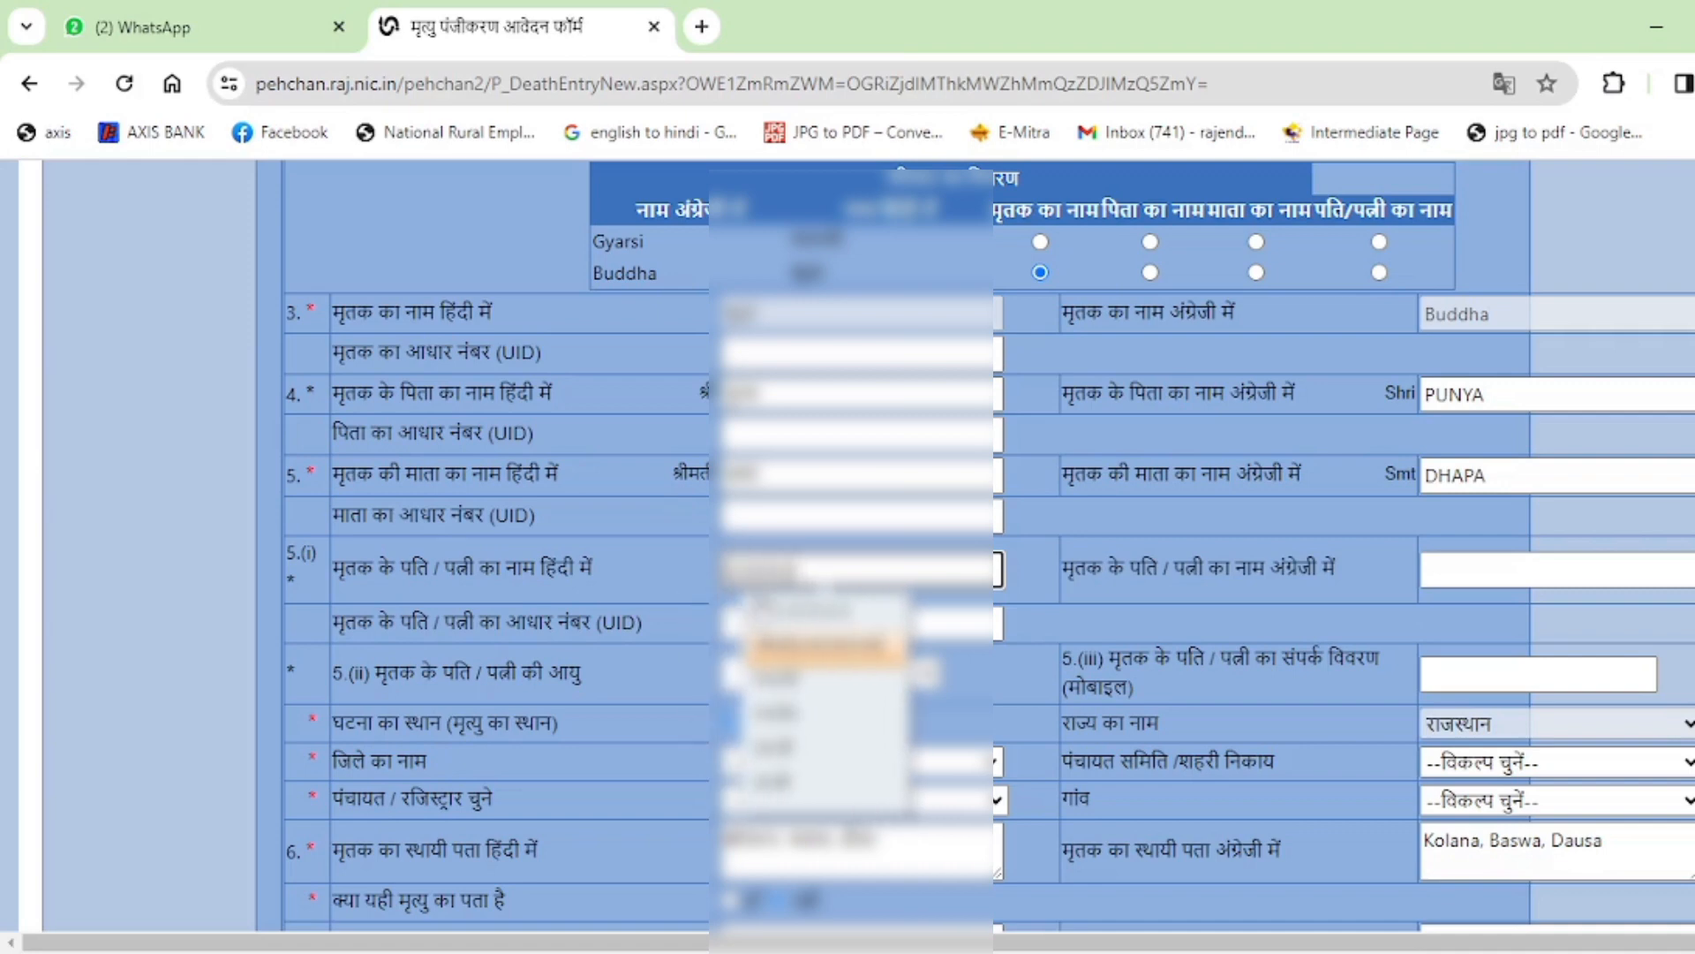
scroll(766, 609, "down", 1)
left_click(797, 552)
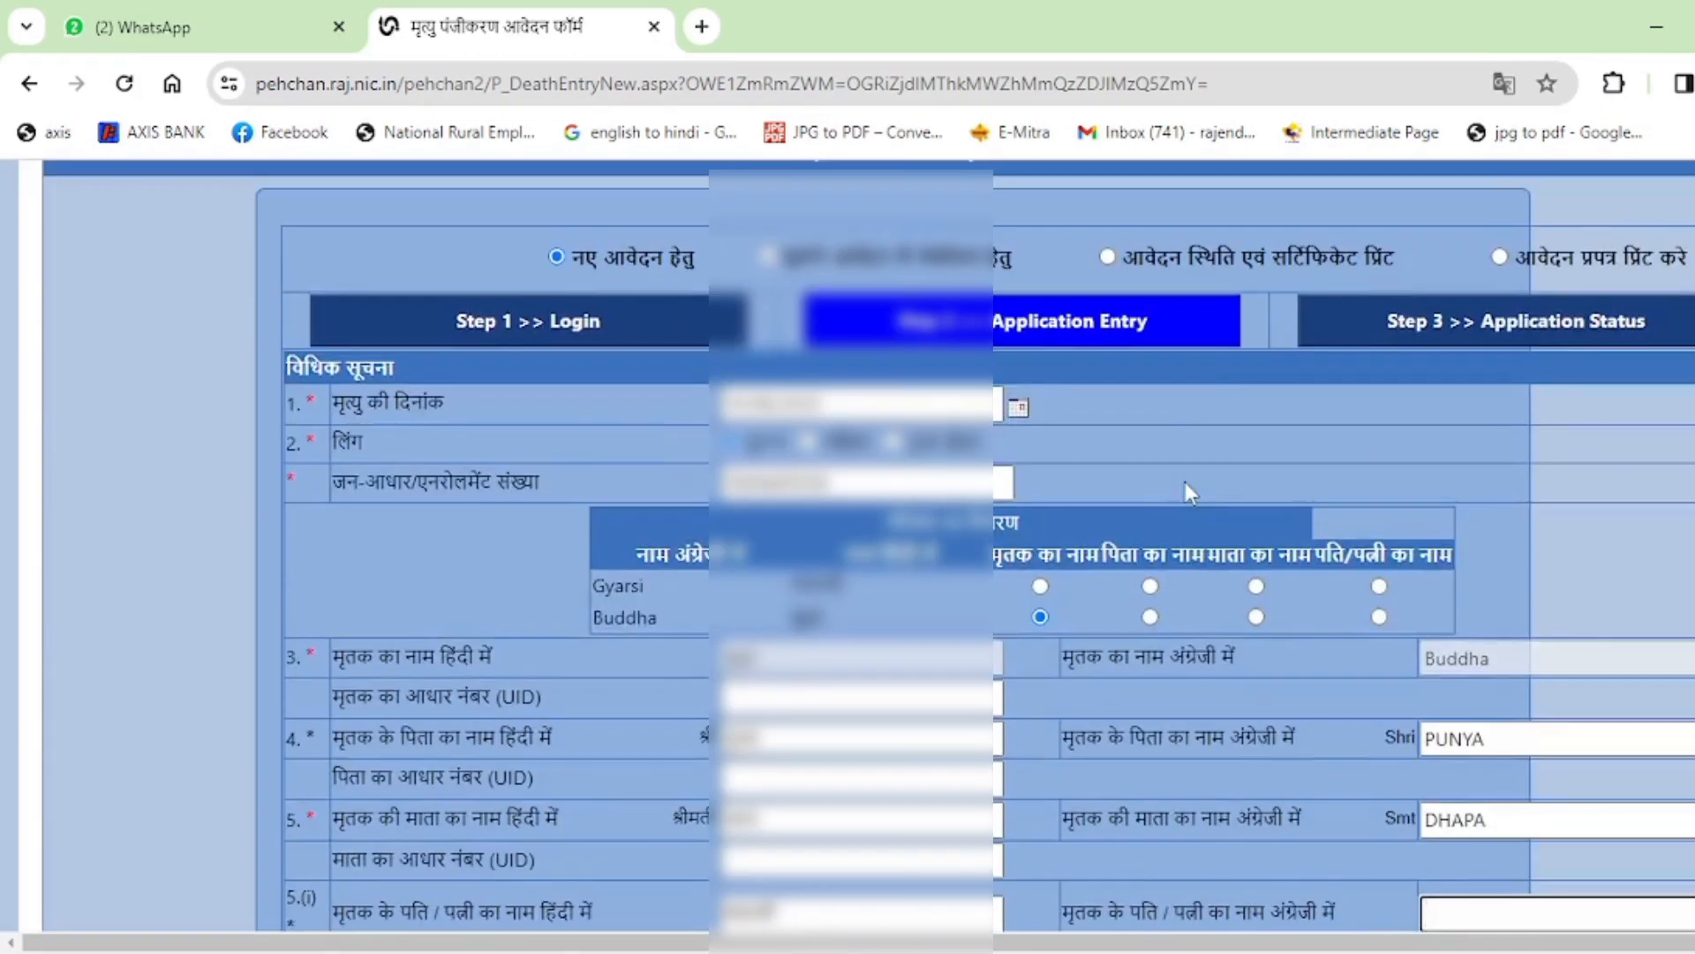
scroll(1185, 485, "down", 6)
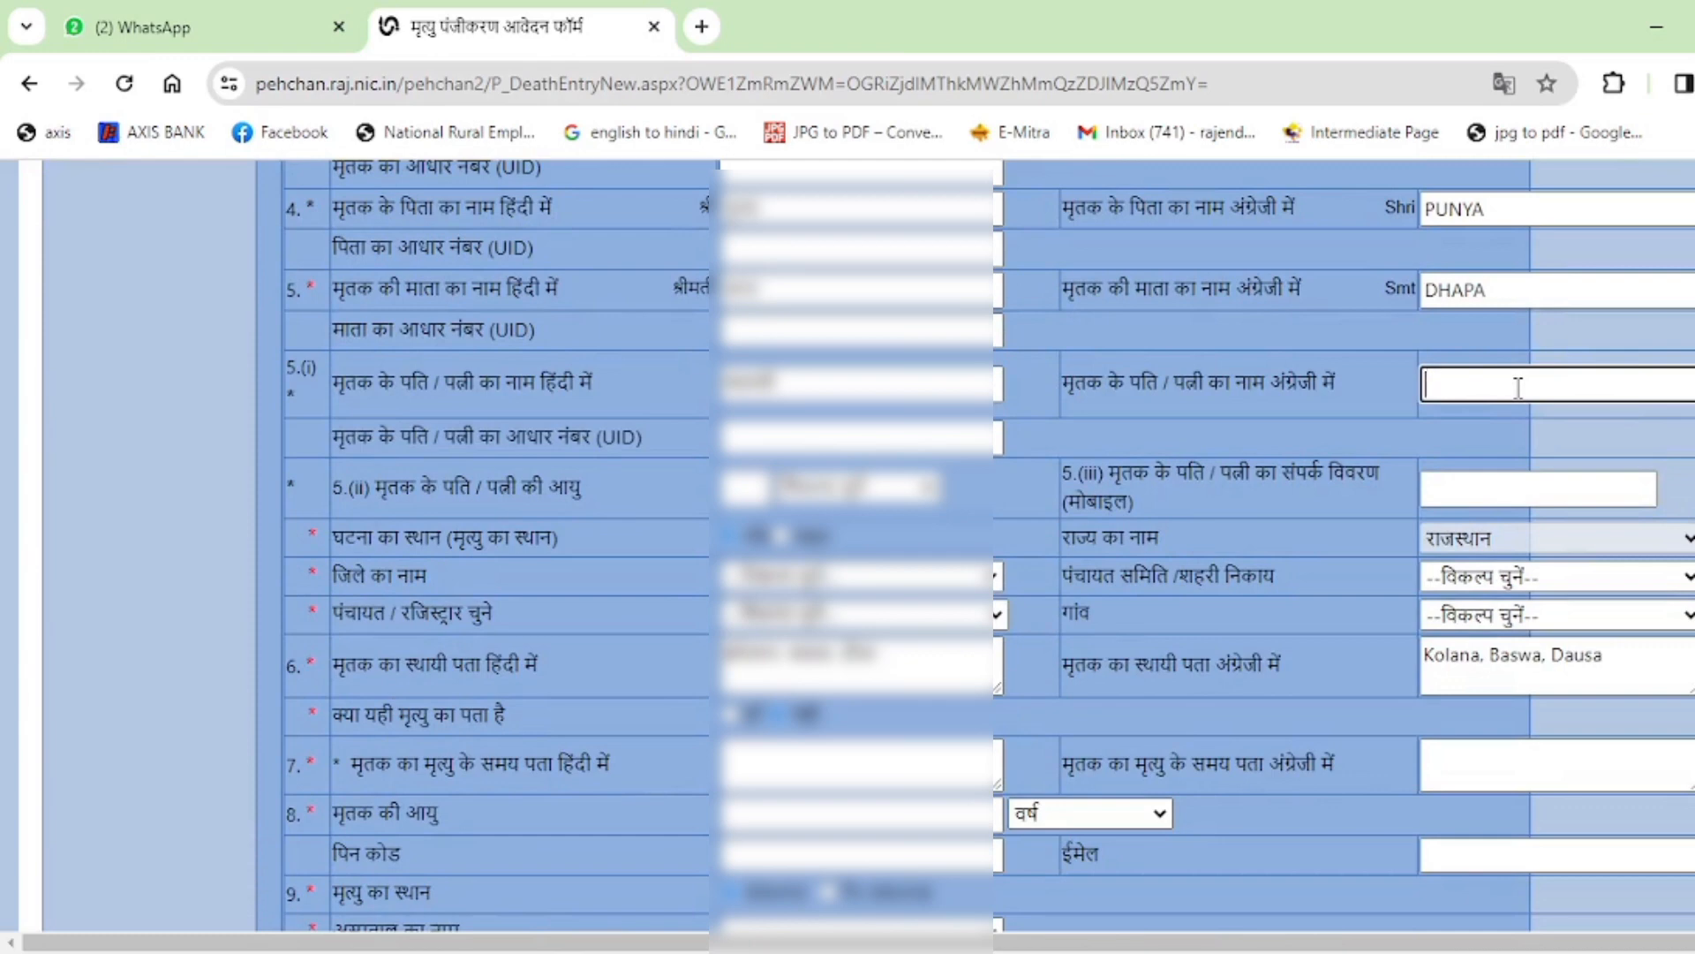
Enter the spouse's name in the English-name box.
type("GYARASI")
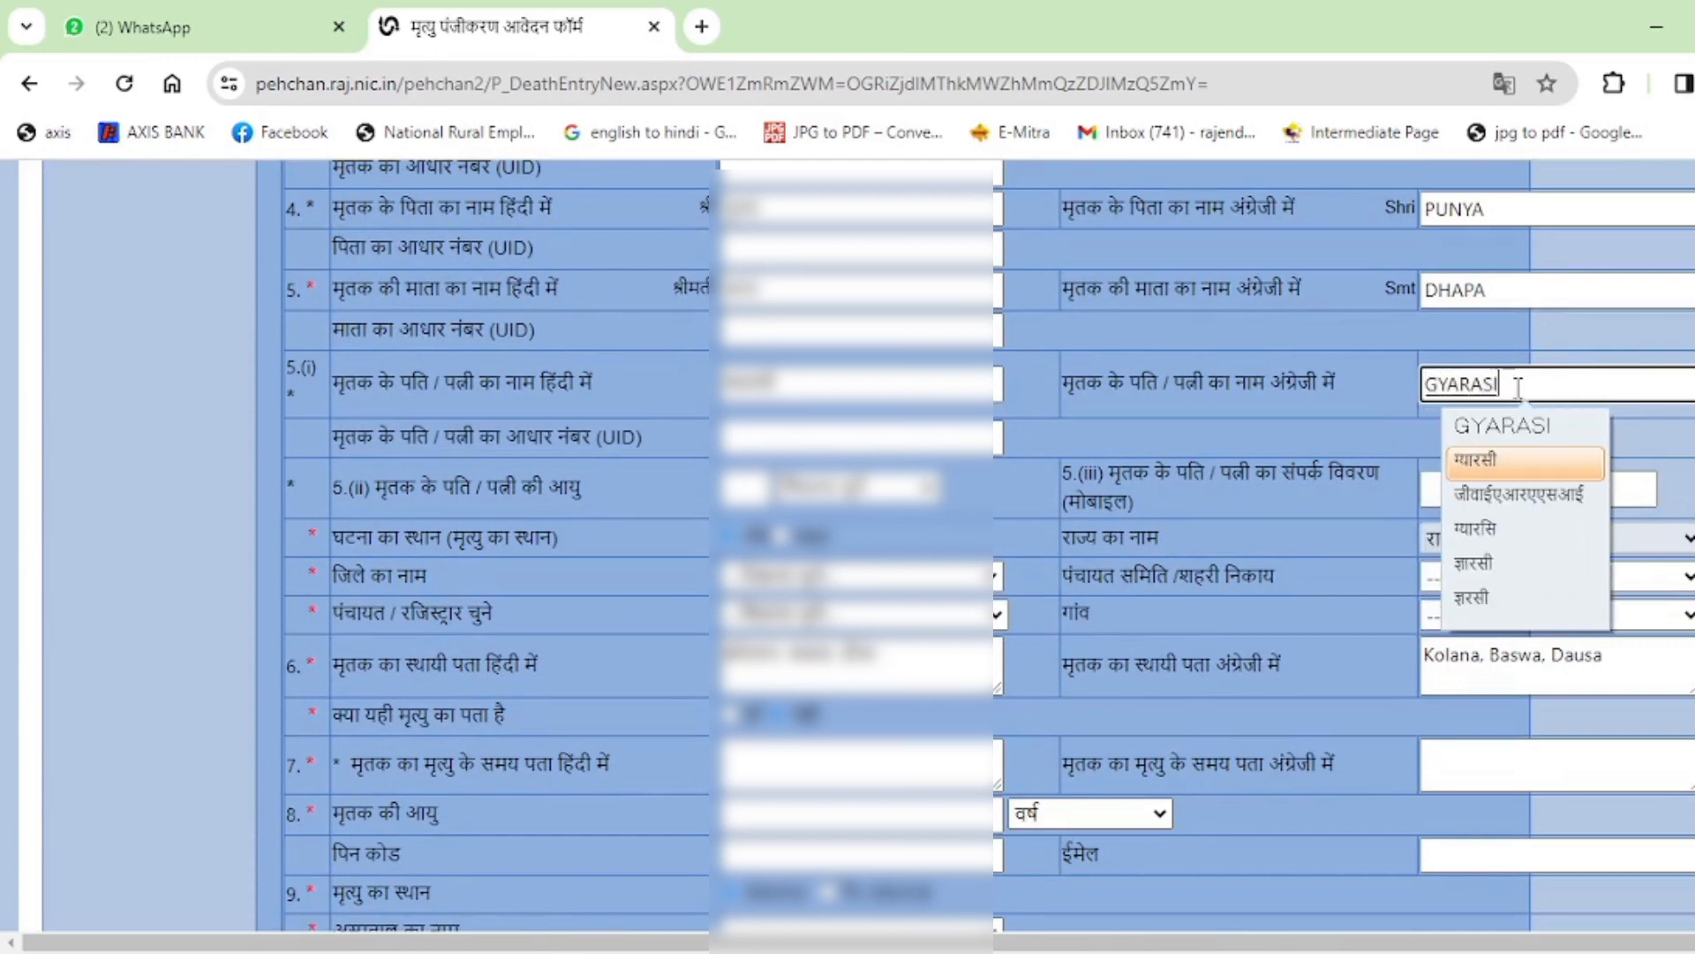
left_click(1473, 428)
left_click(1332, 447)
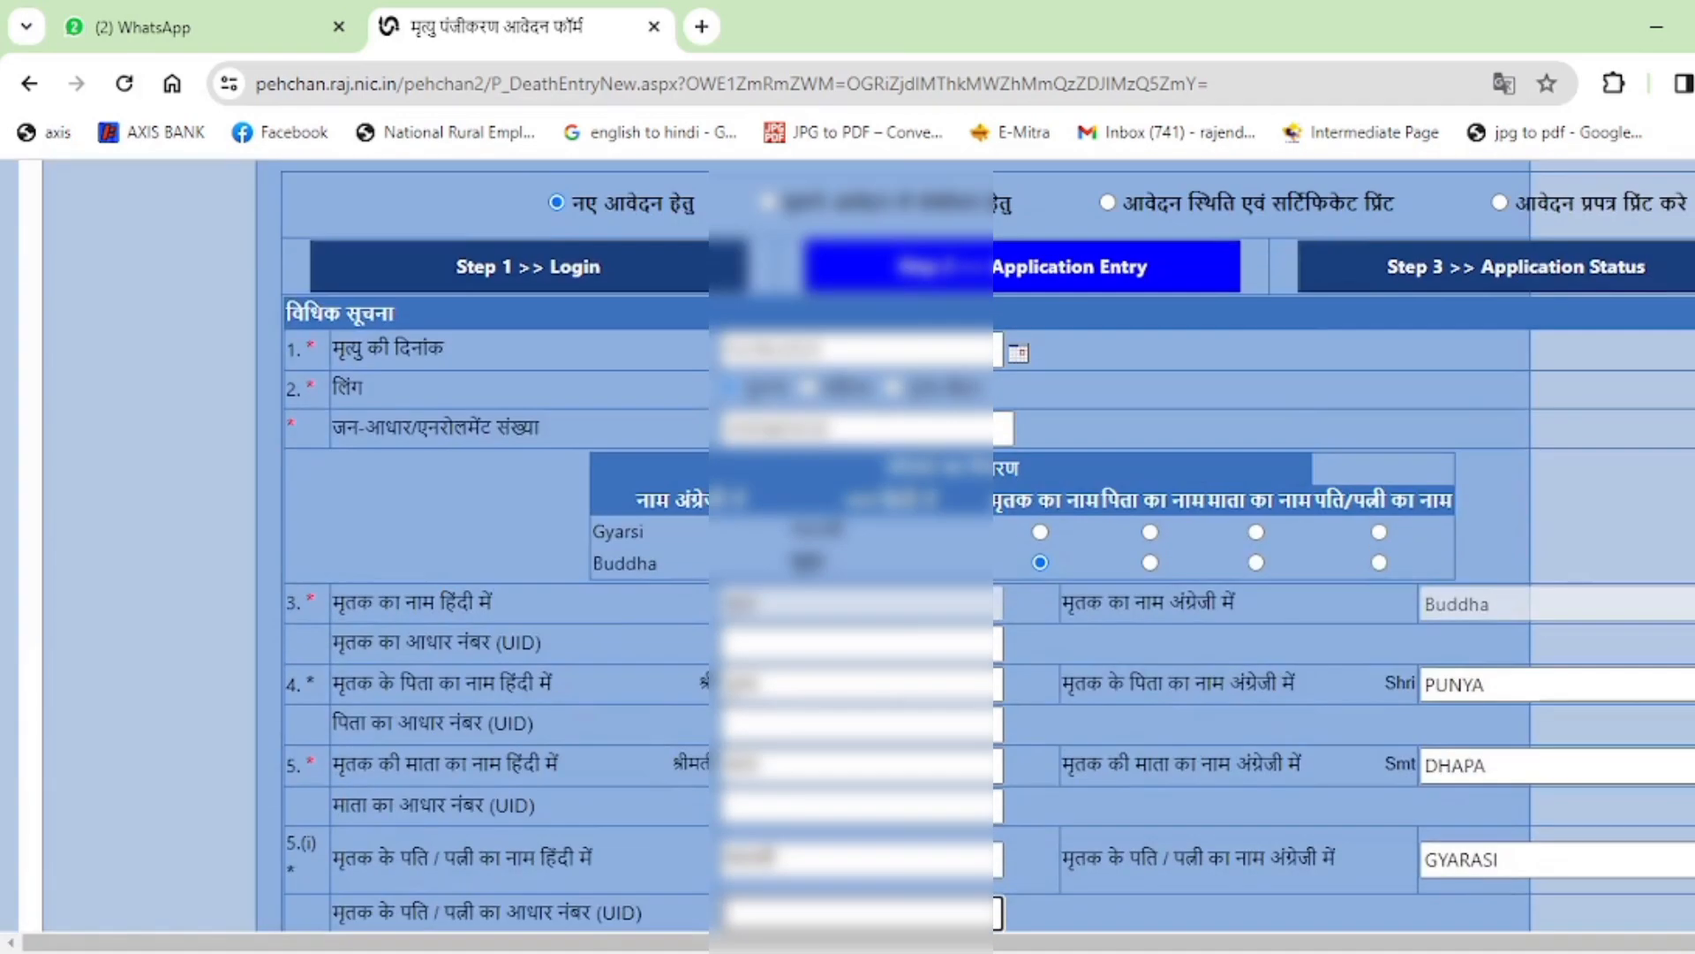
scroll(1079, 648, "down", 3)
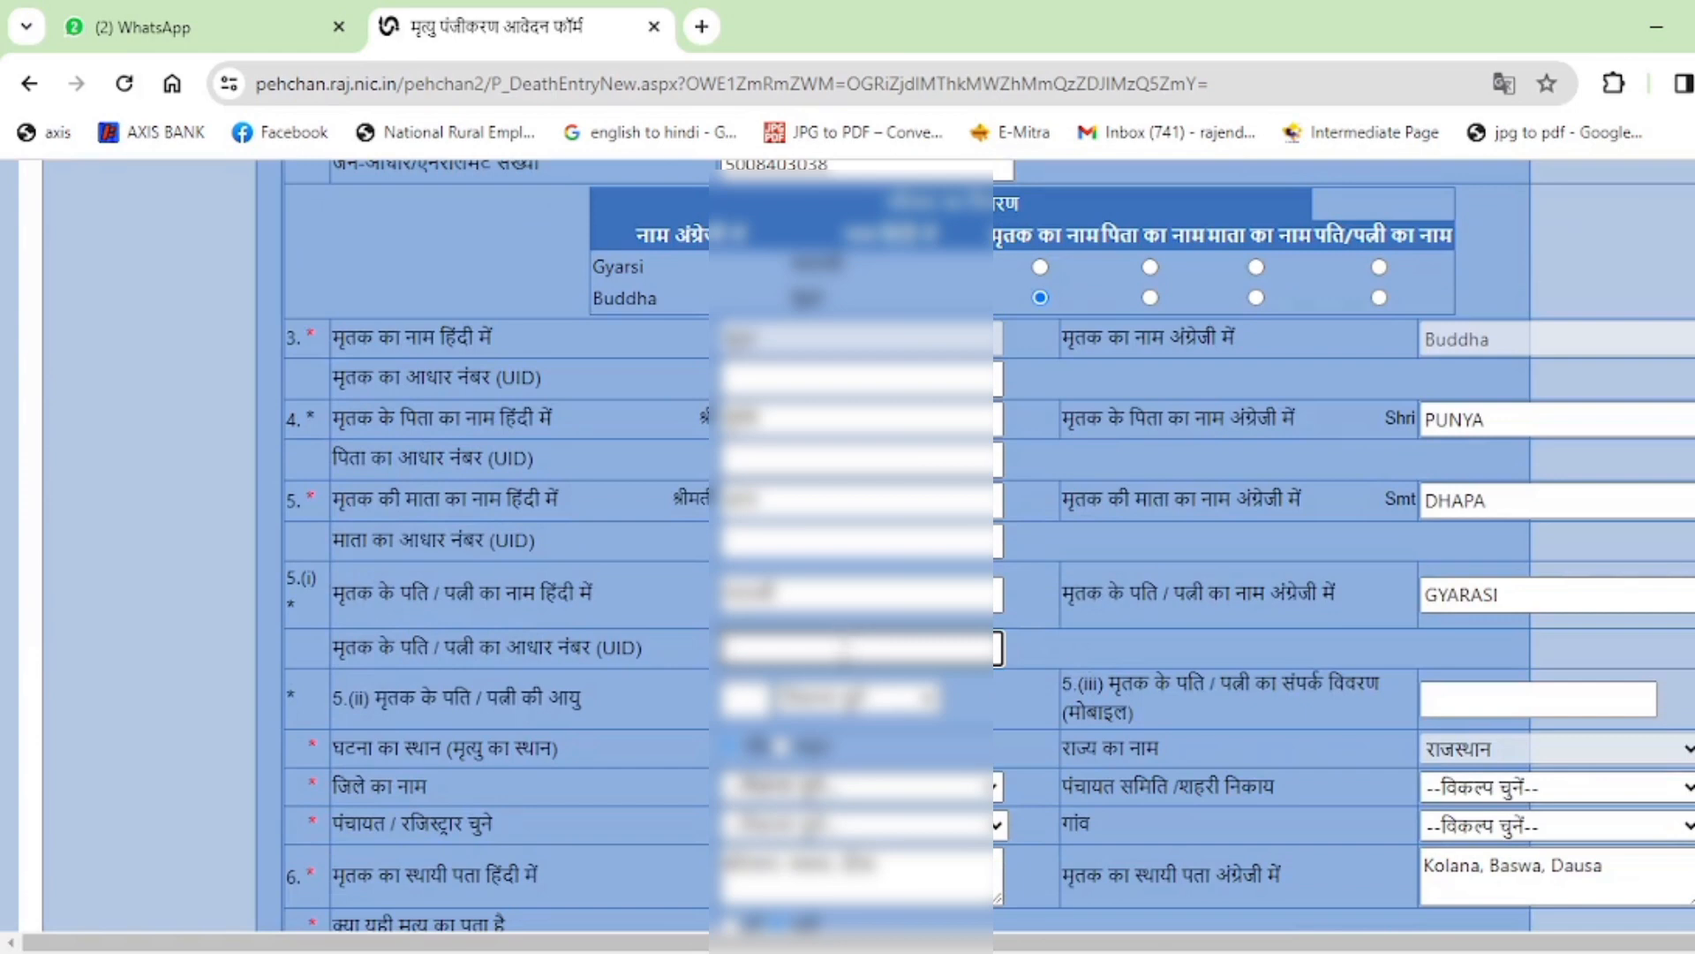
Enter the spouse's Aadhaar number so it is verified.
type("56")
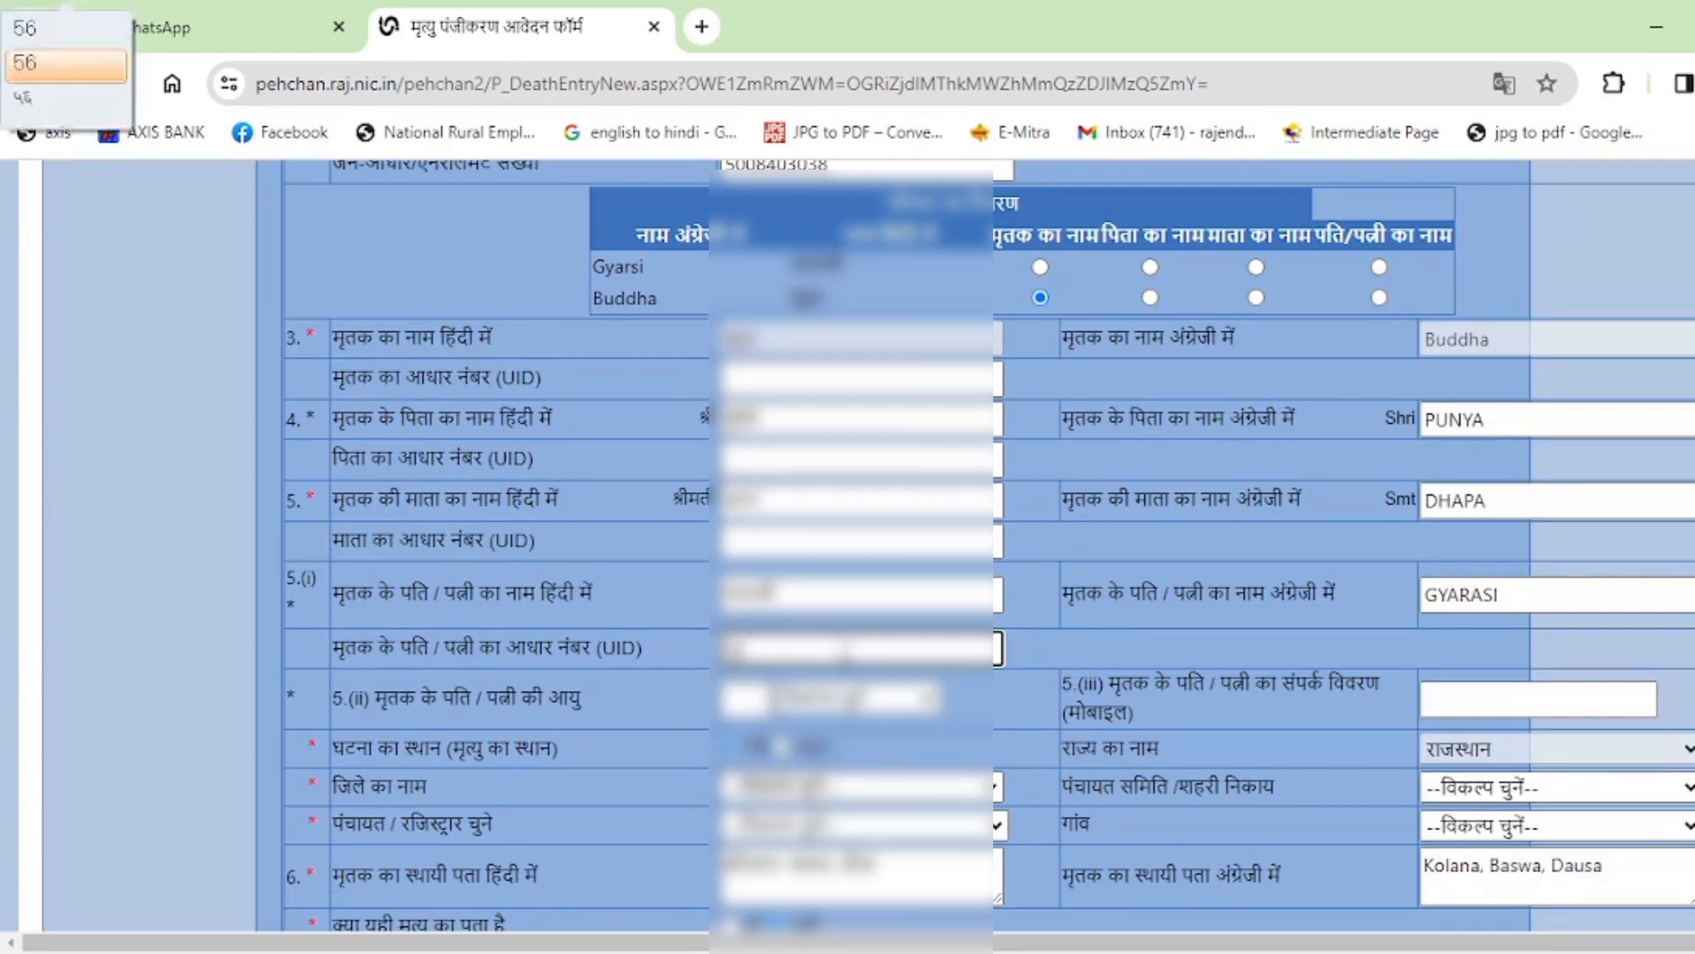
type("*****")
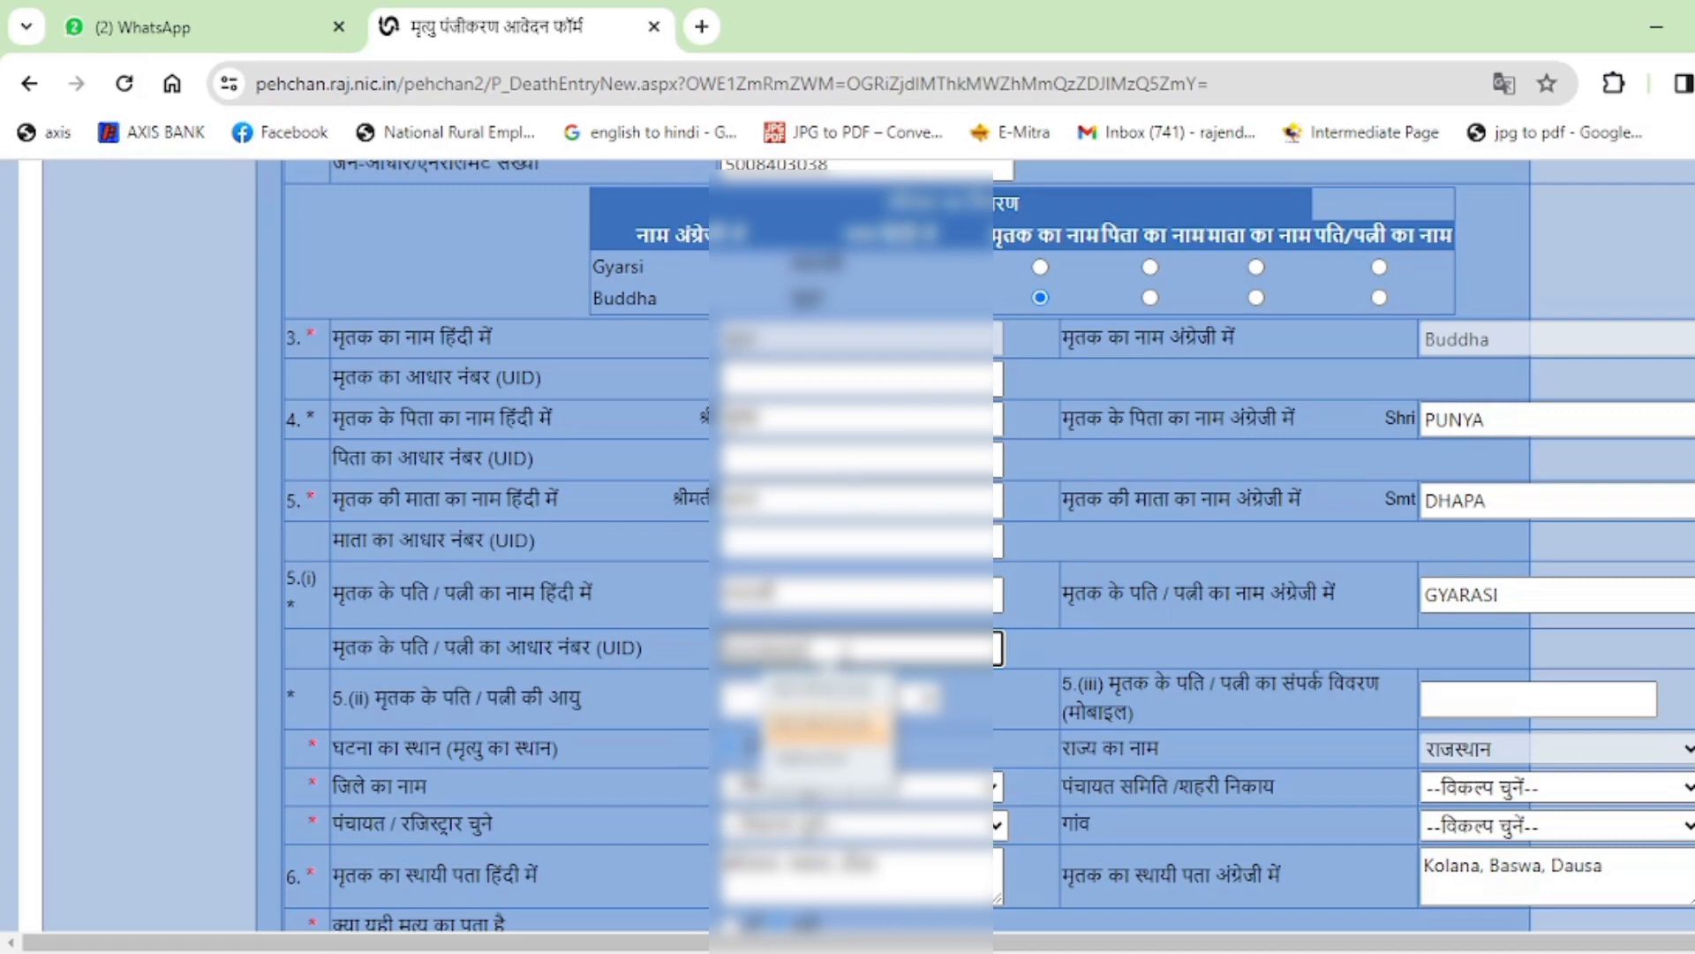
type("***")
key("Up")
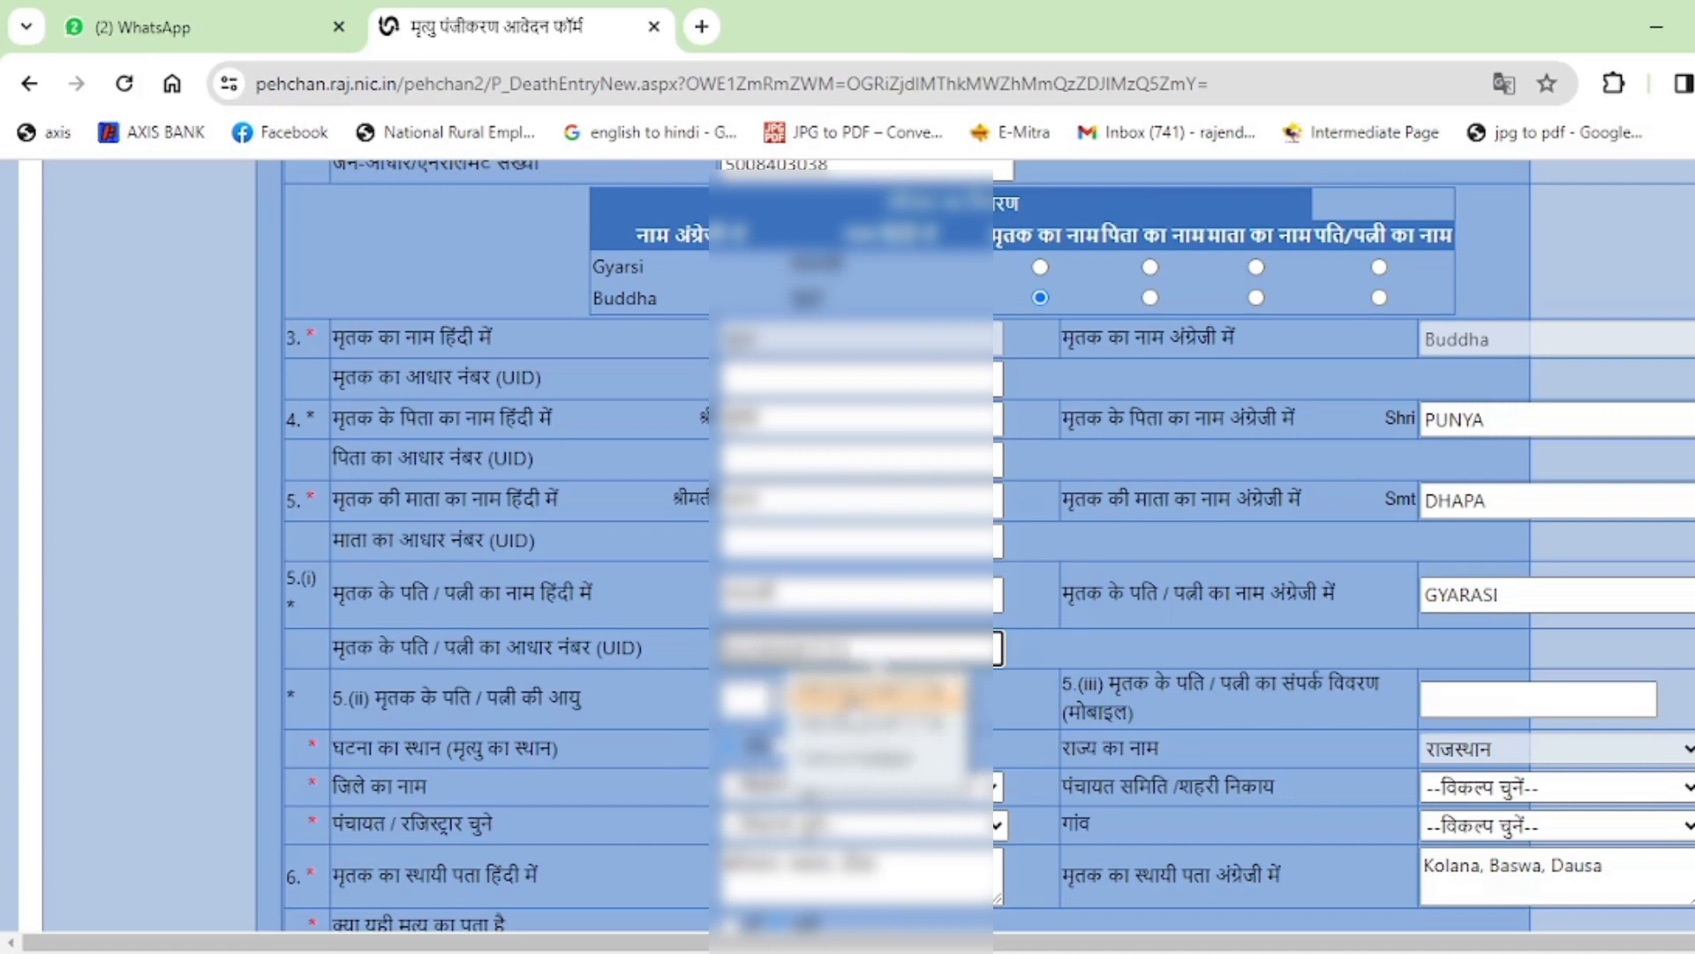
key("Return")
left_click(1215, 638)
Set the spouse's age to 70.
scroll(1216, 637, "down", 1)
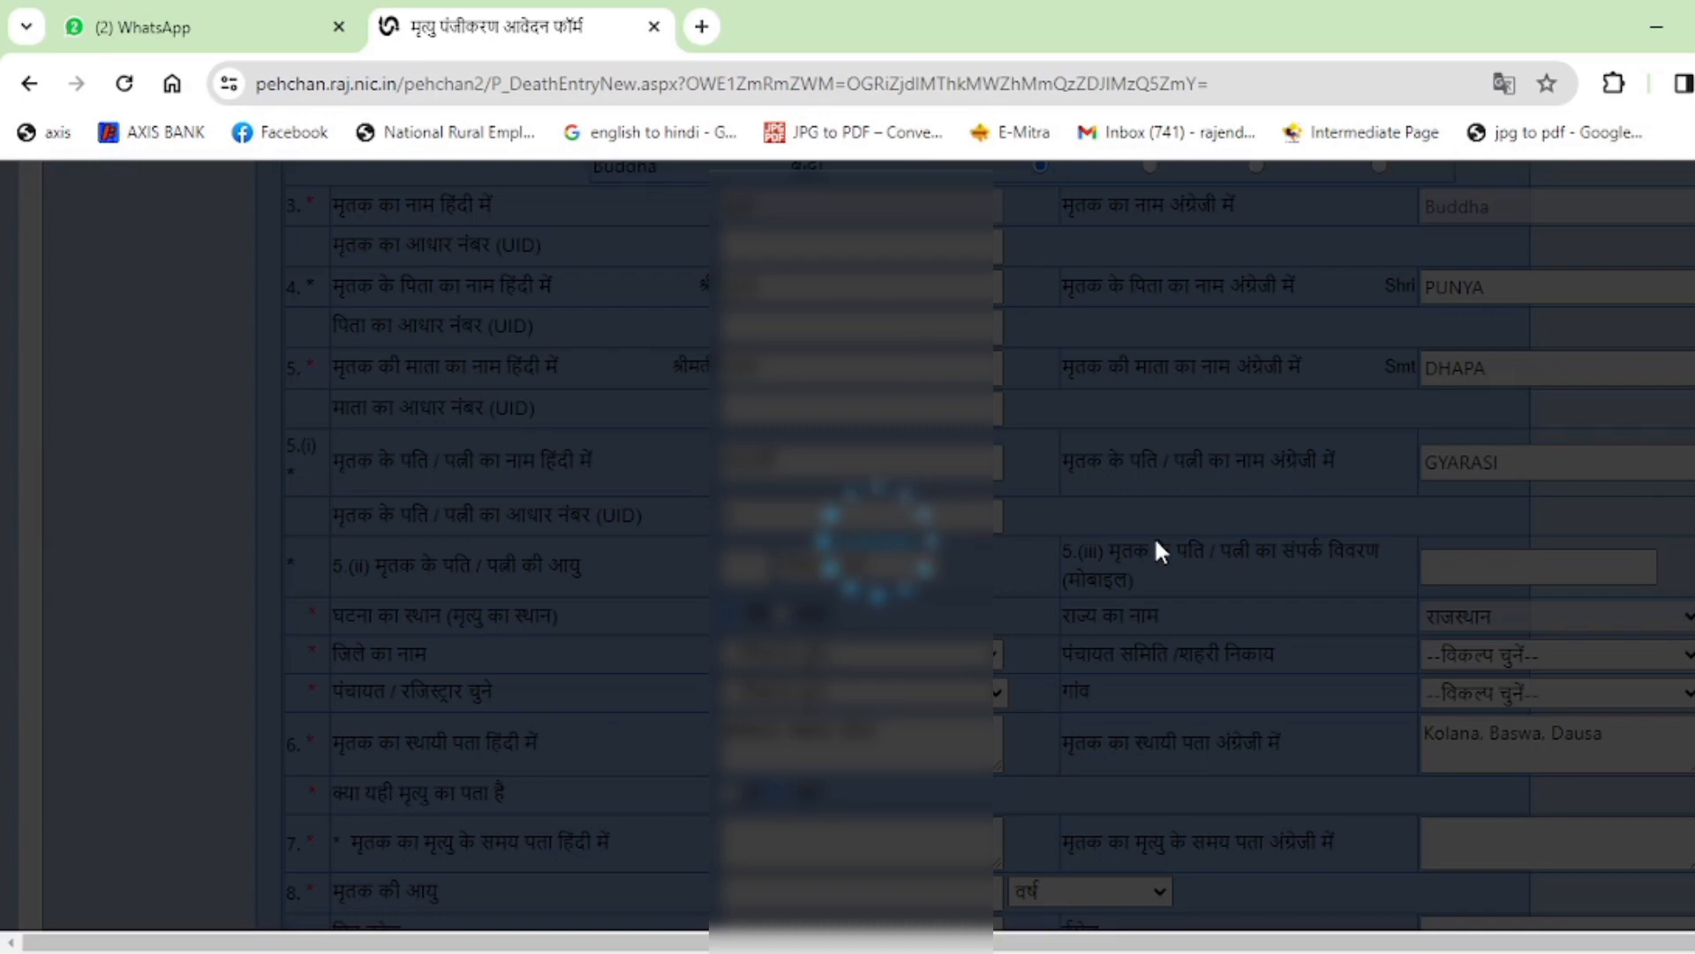
scroll(1157, 541, "down", 1)
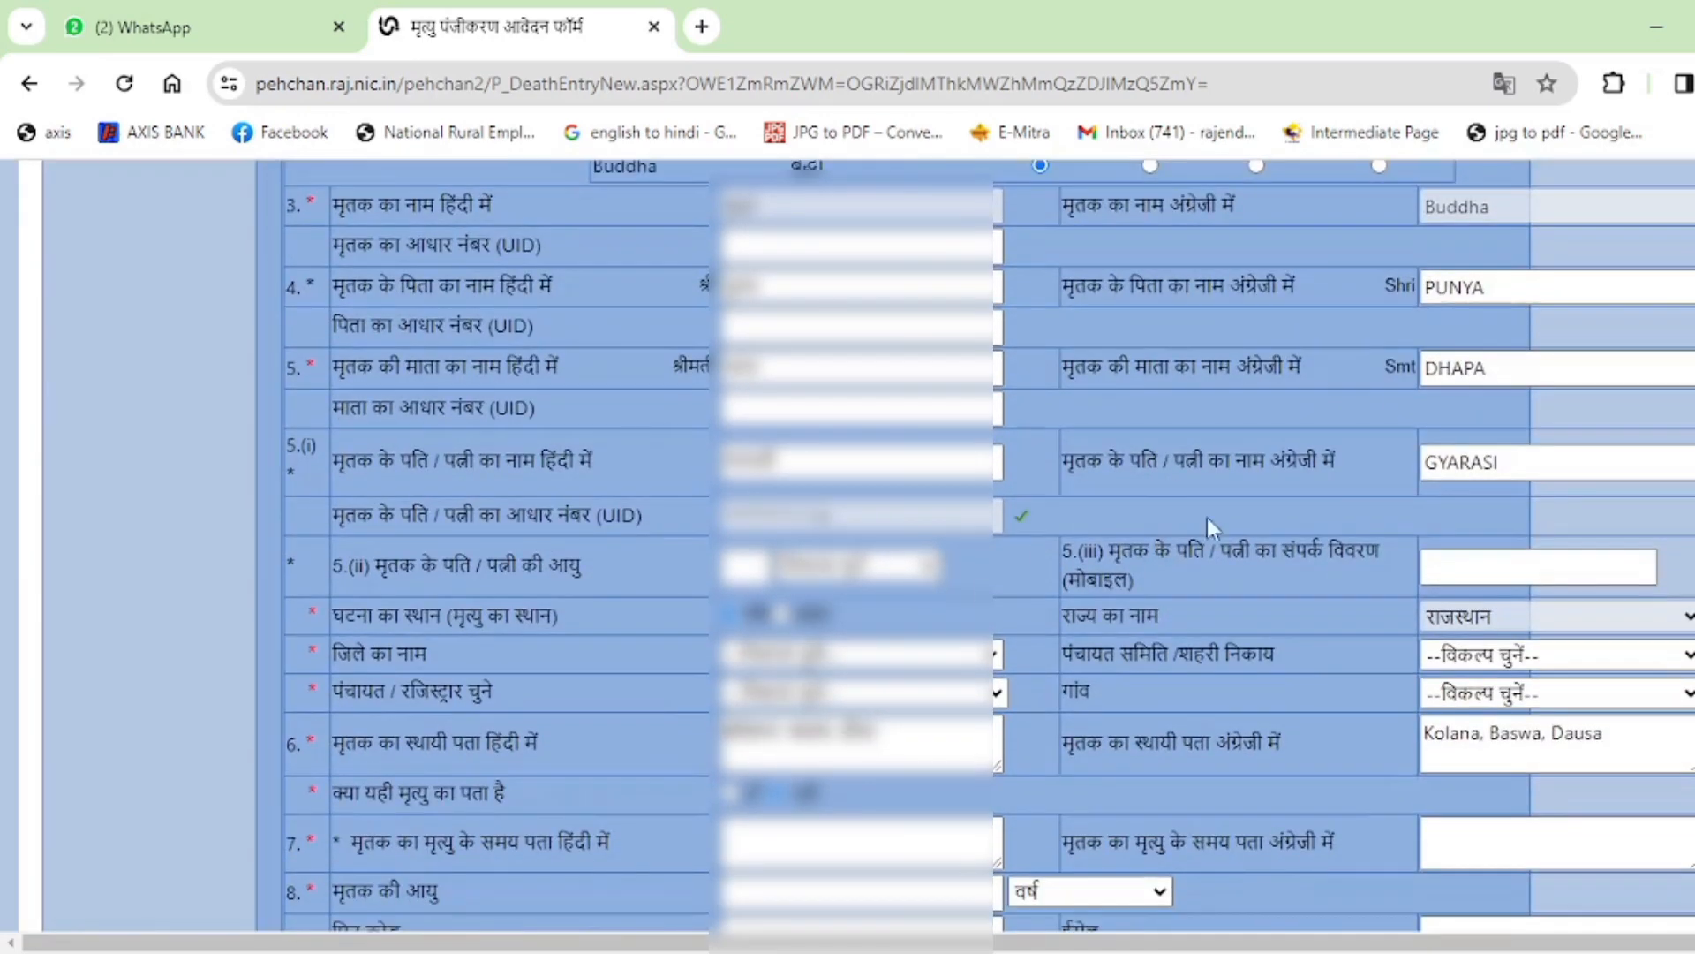
scroll(1307, 493, "down", 1)
scroll(1307, 493, "down", 1)
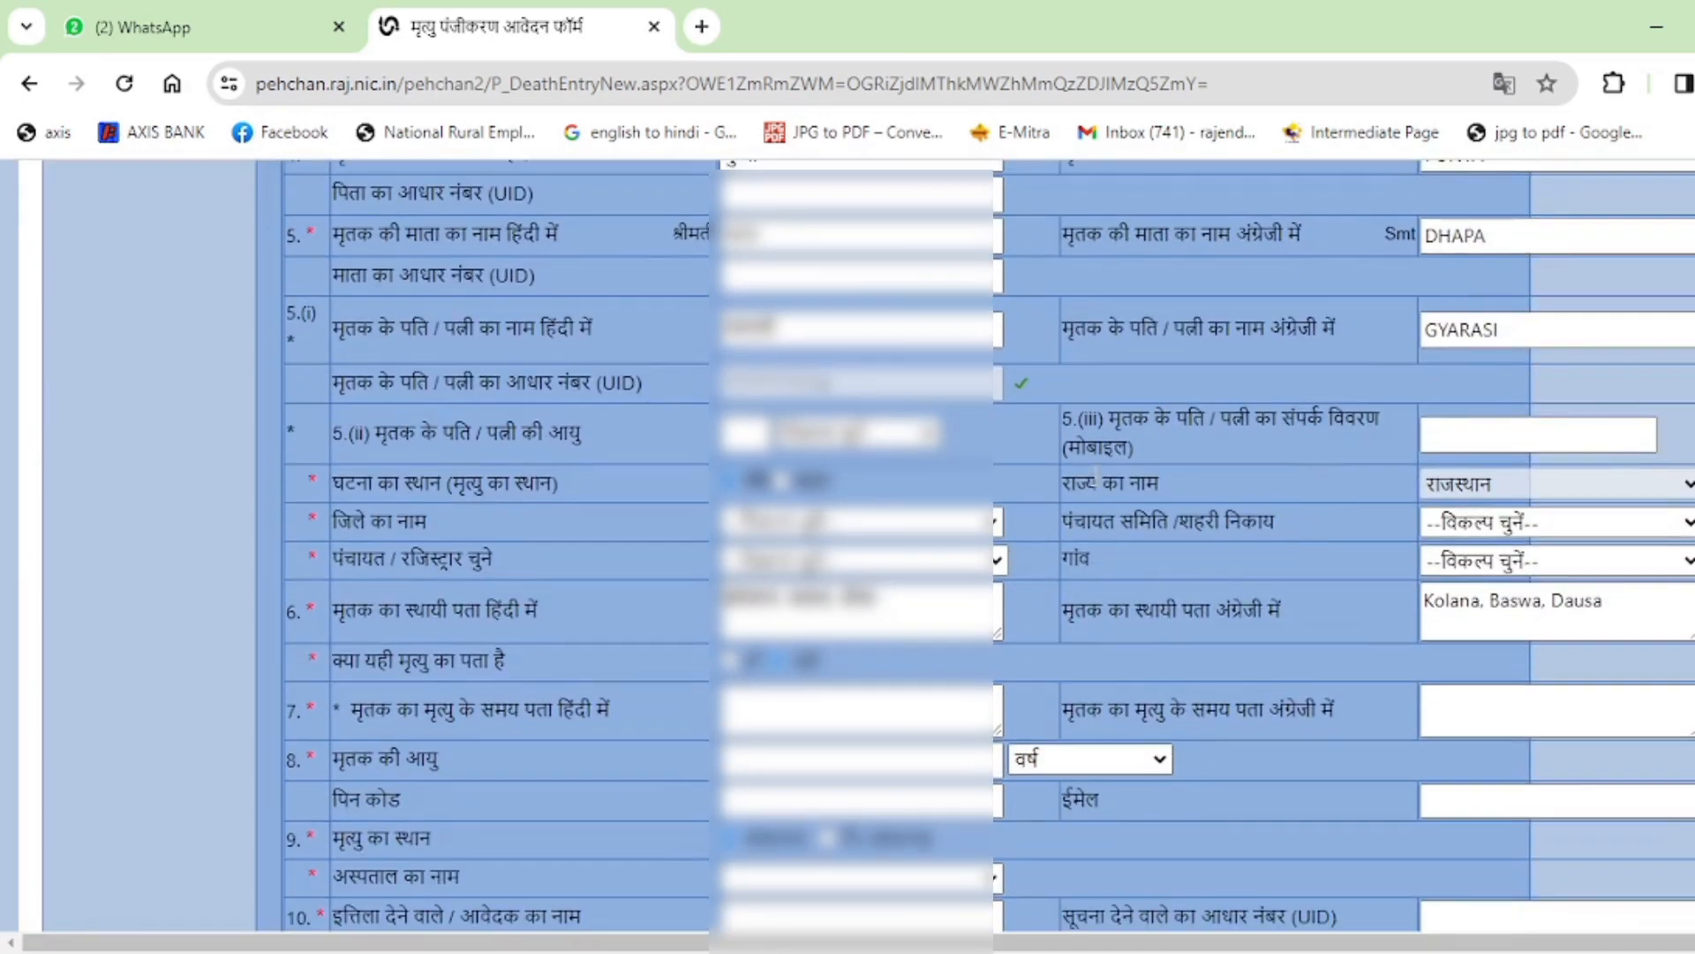
scroll(1096, 477, "down", 1)
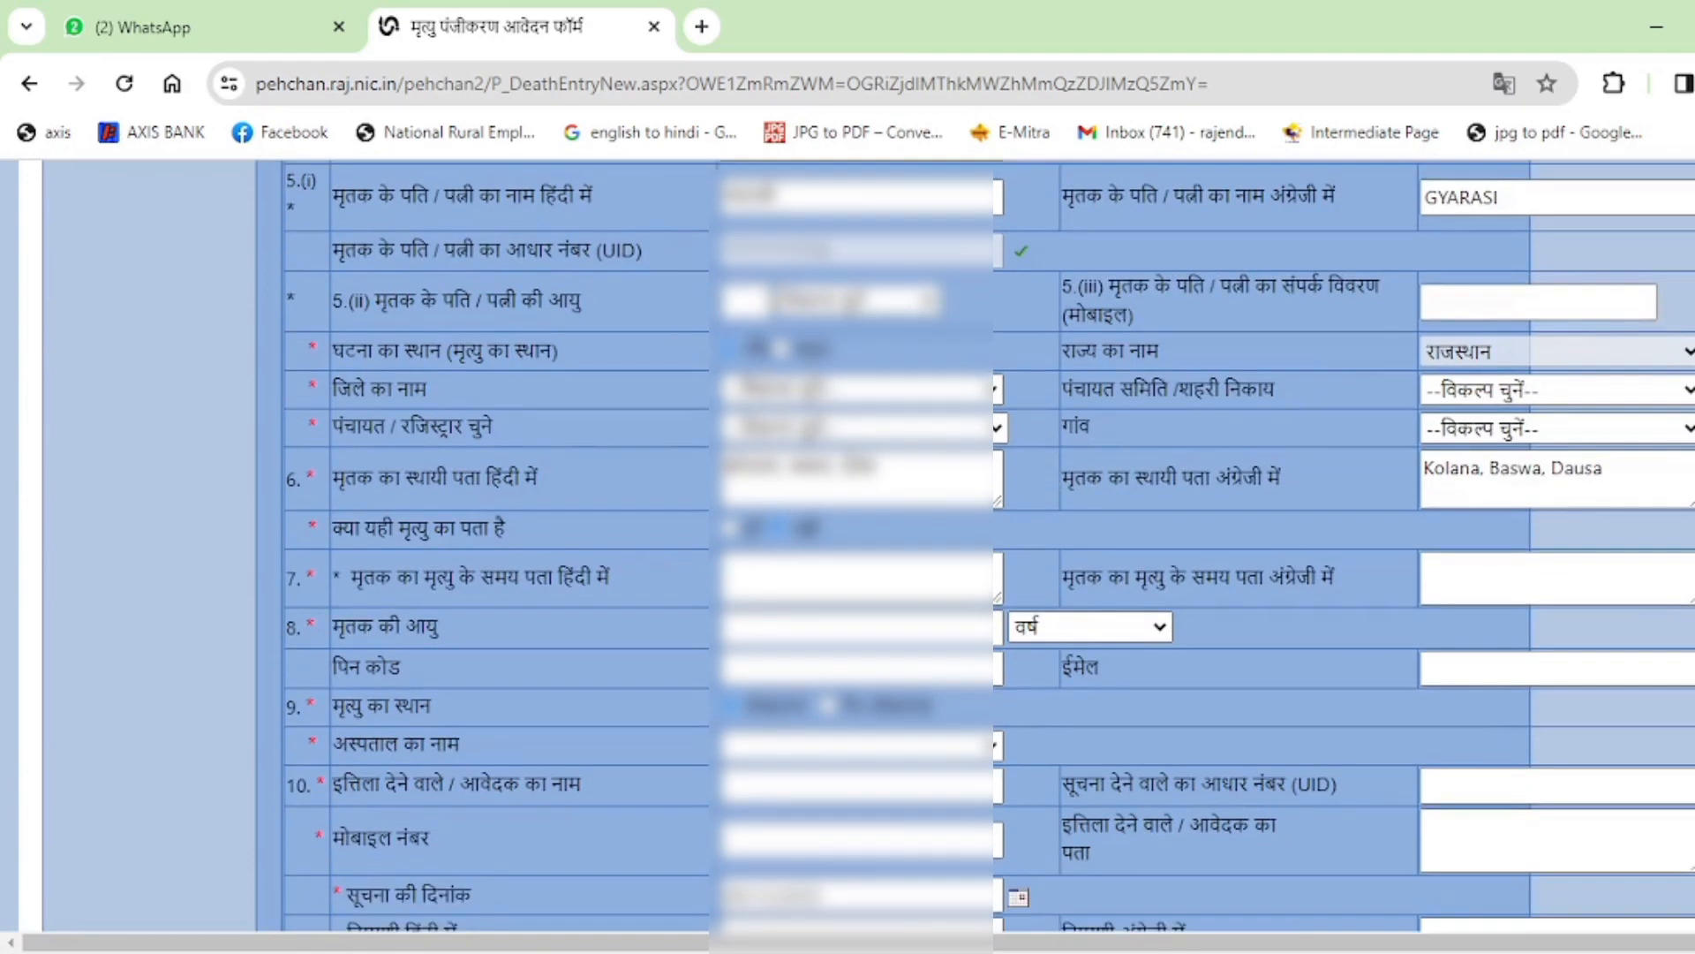
left_click(757, 301)
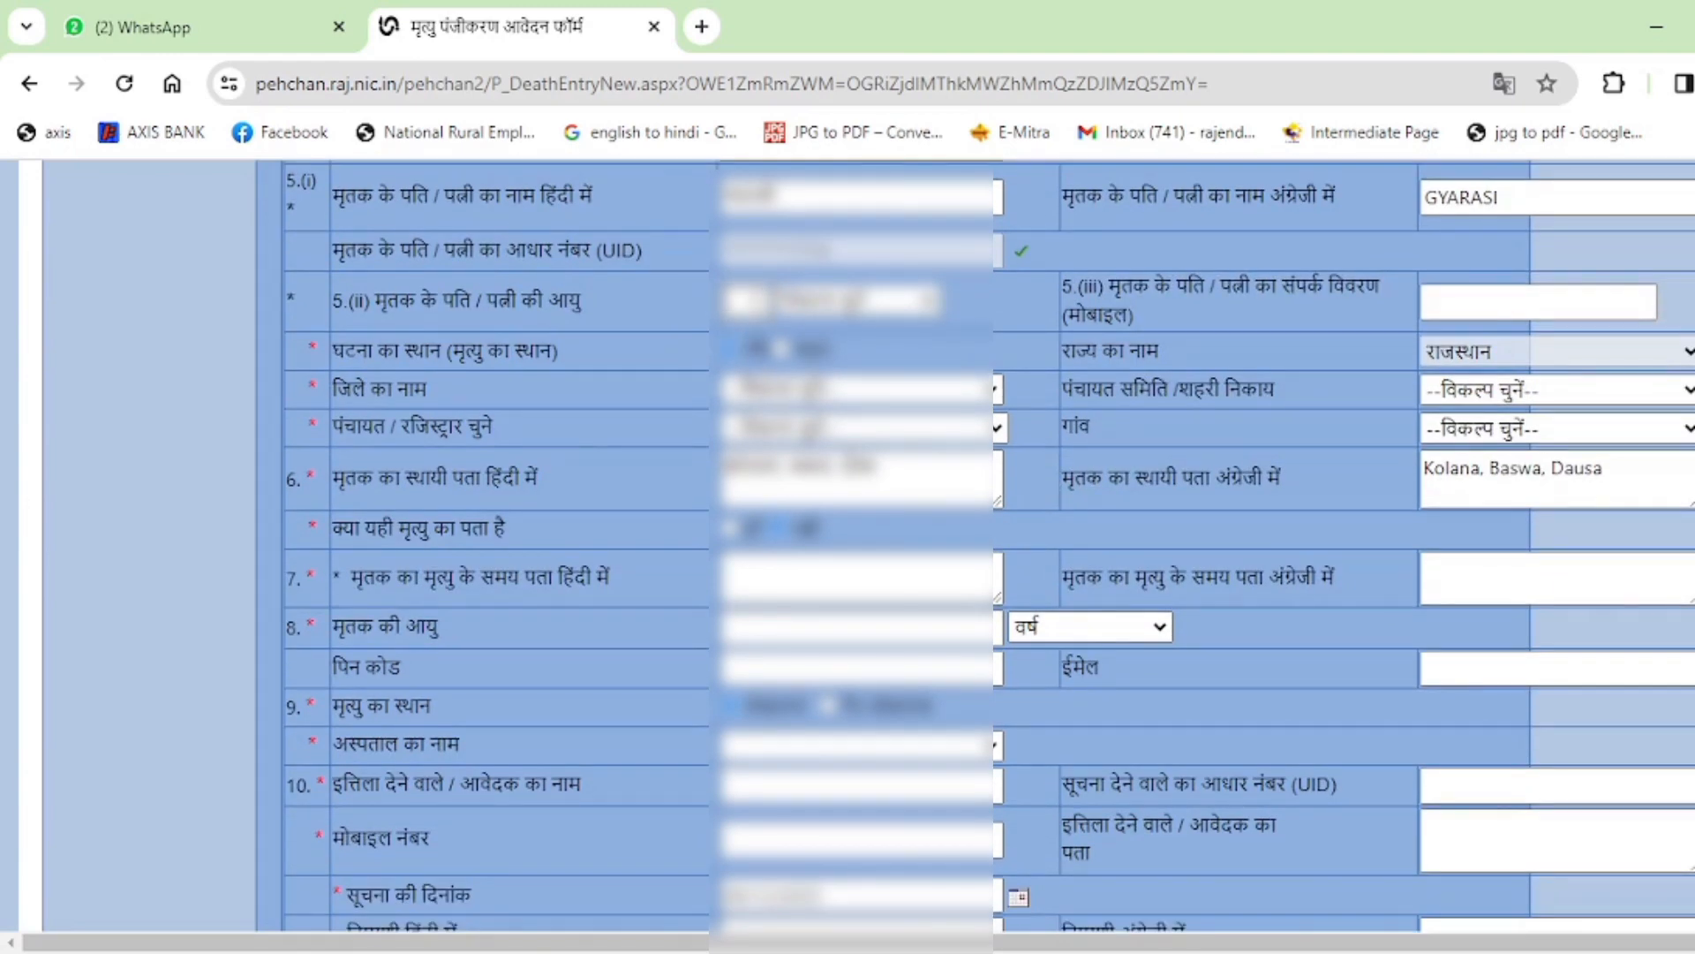
type("70")
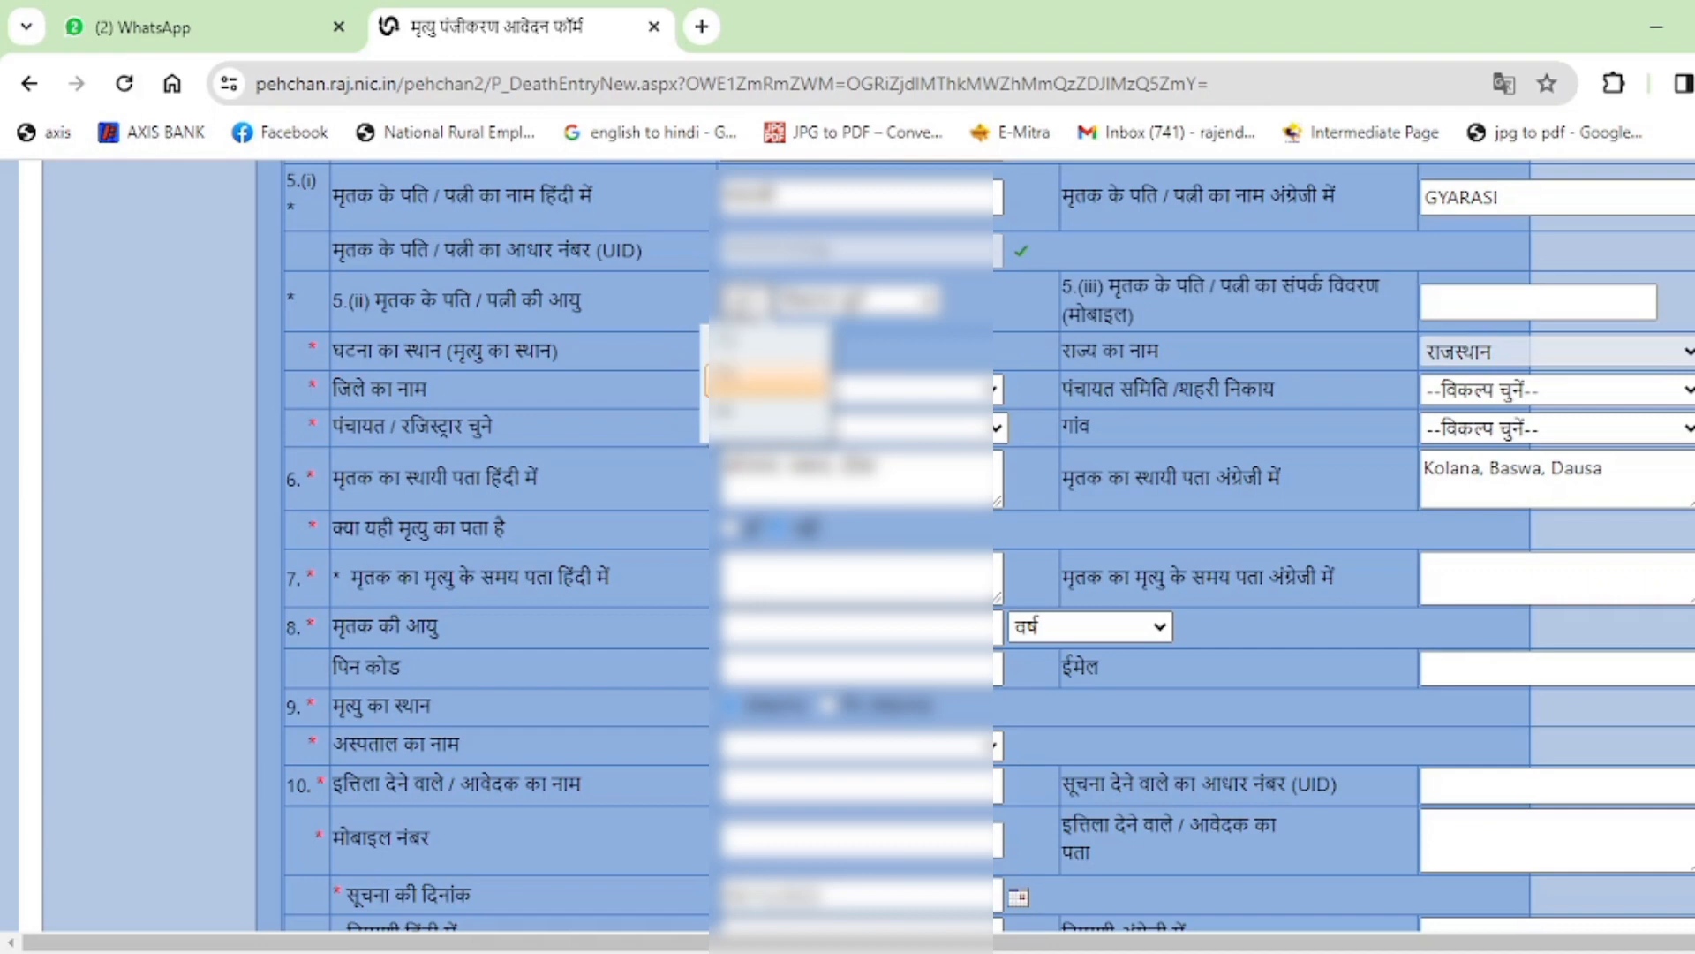
left_click(761, 343)
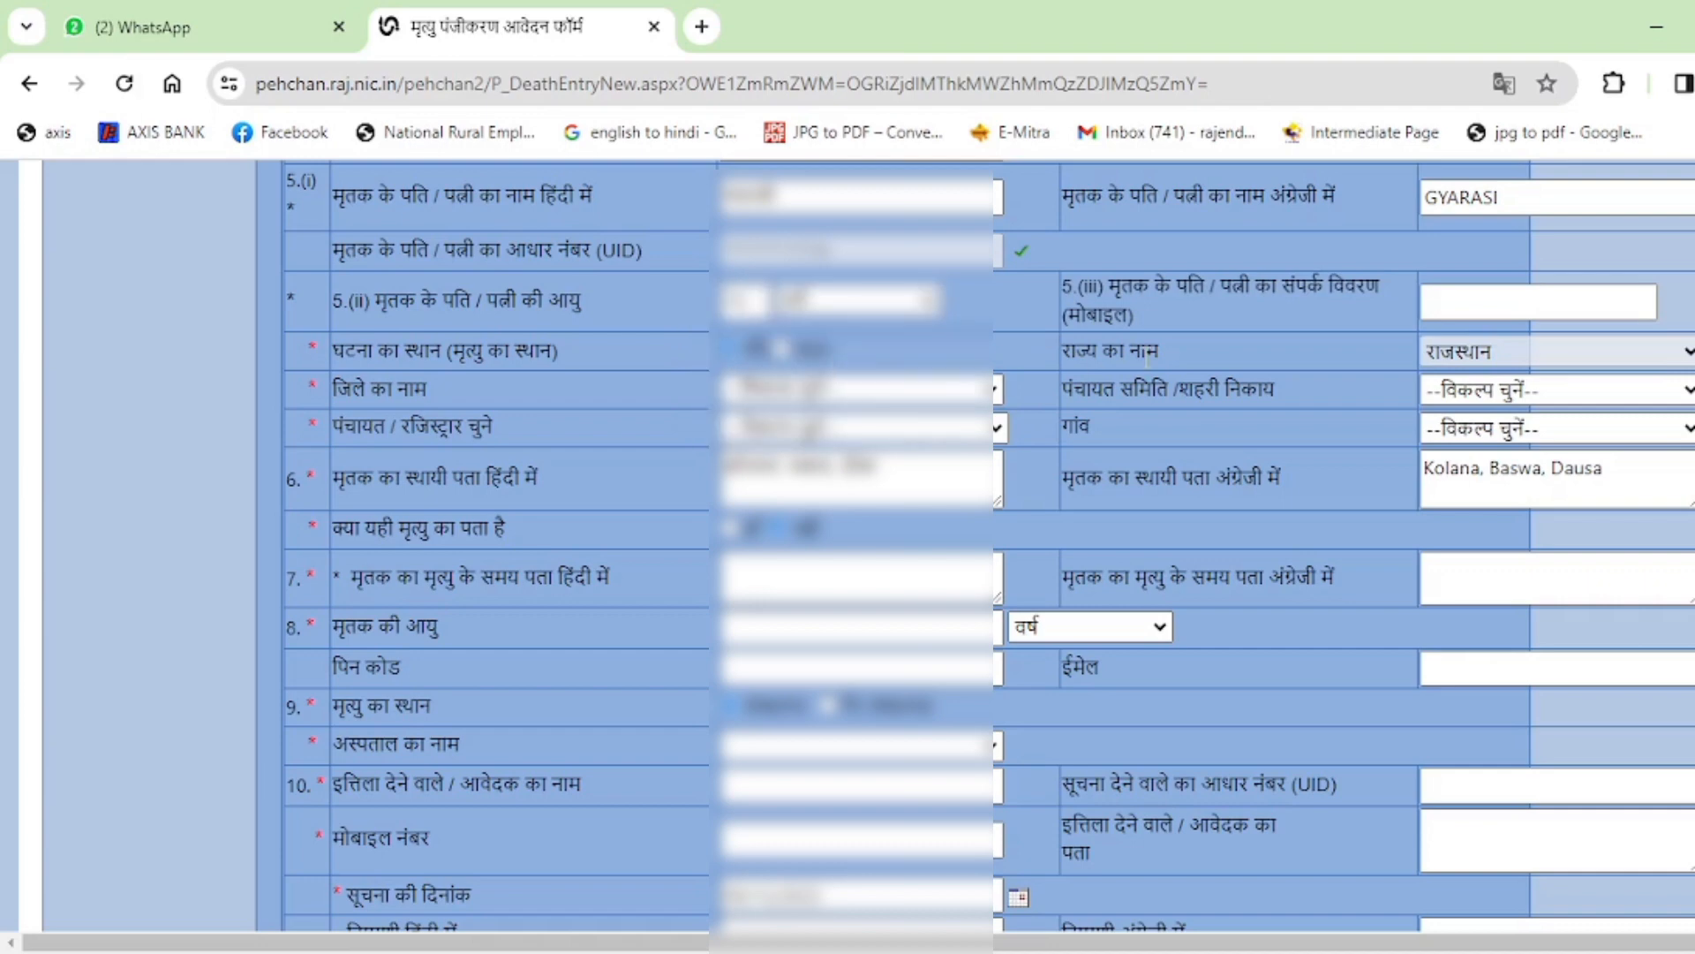
left_click(1485, 304)
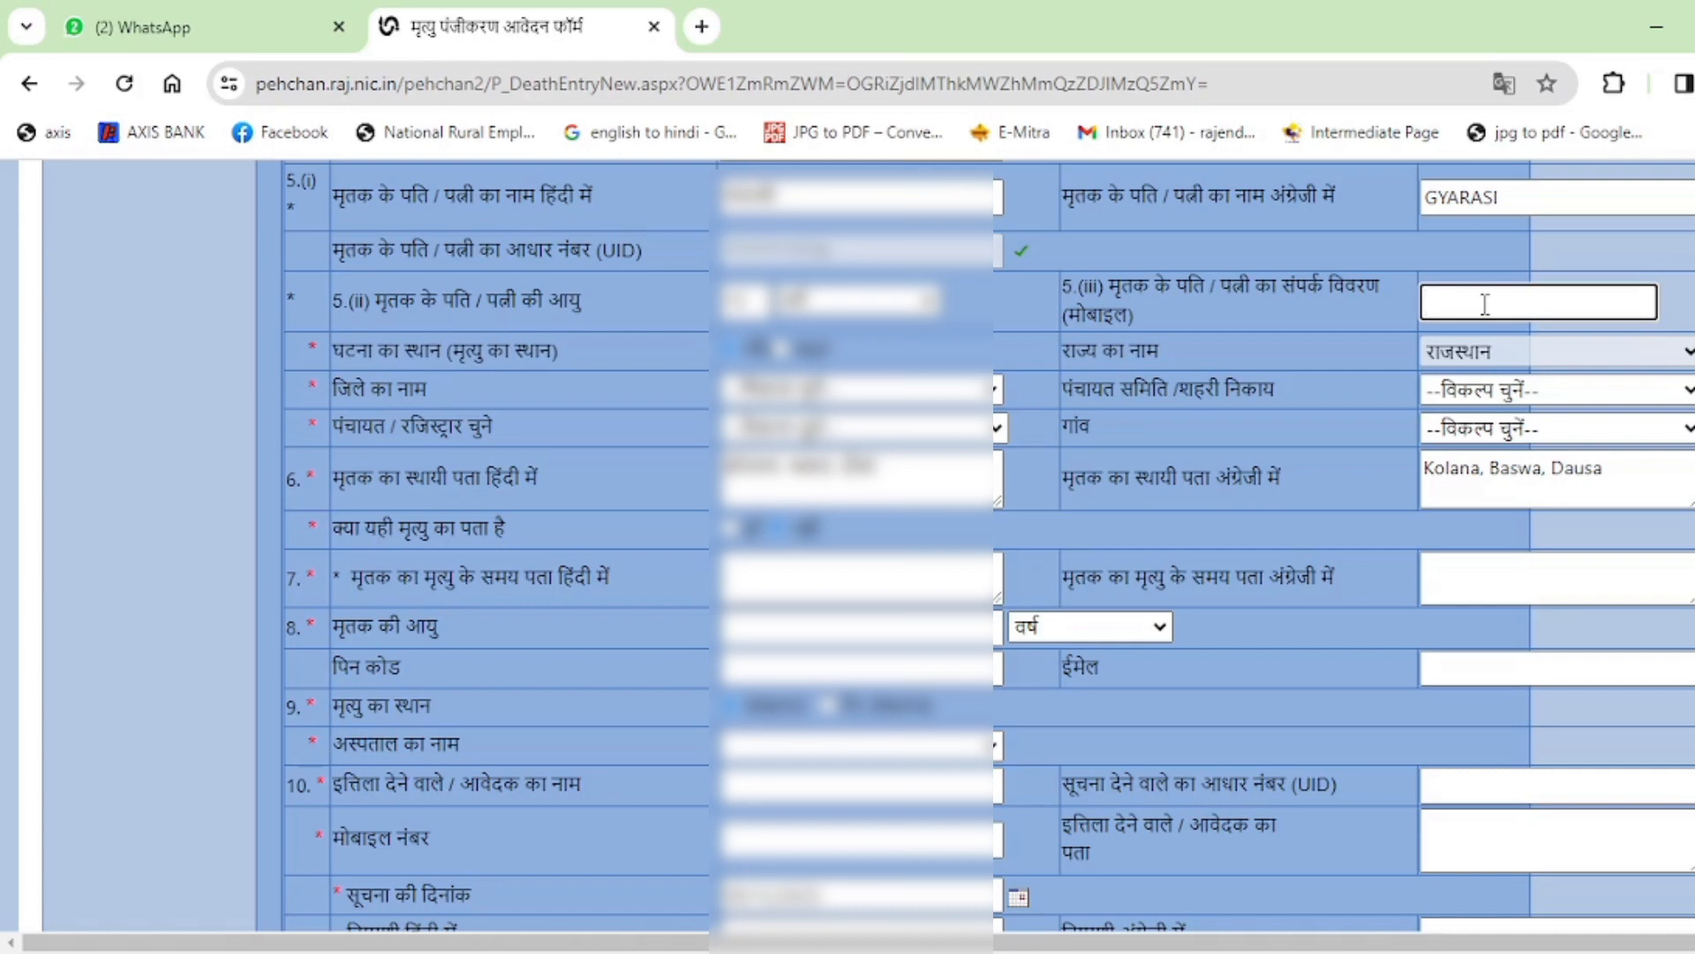
Enter the spouse's mobile number and choose the district.
type("80")
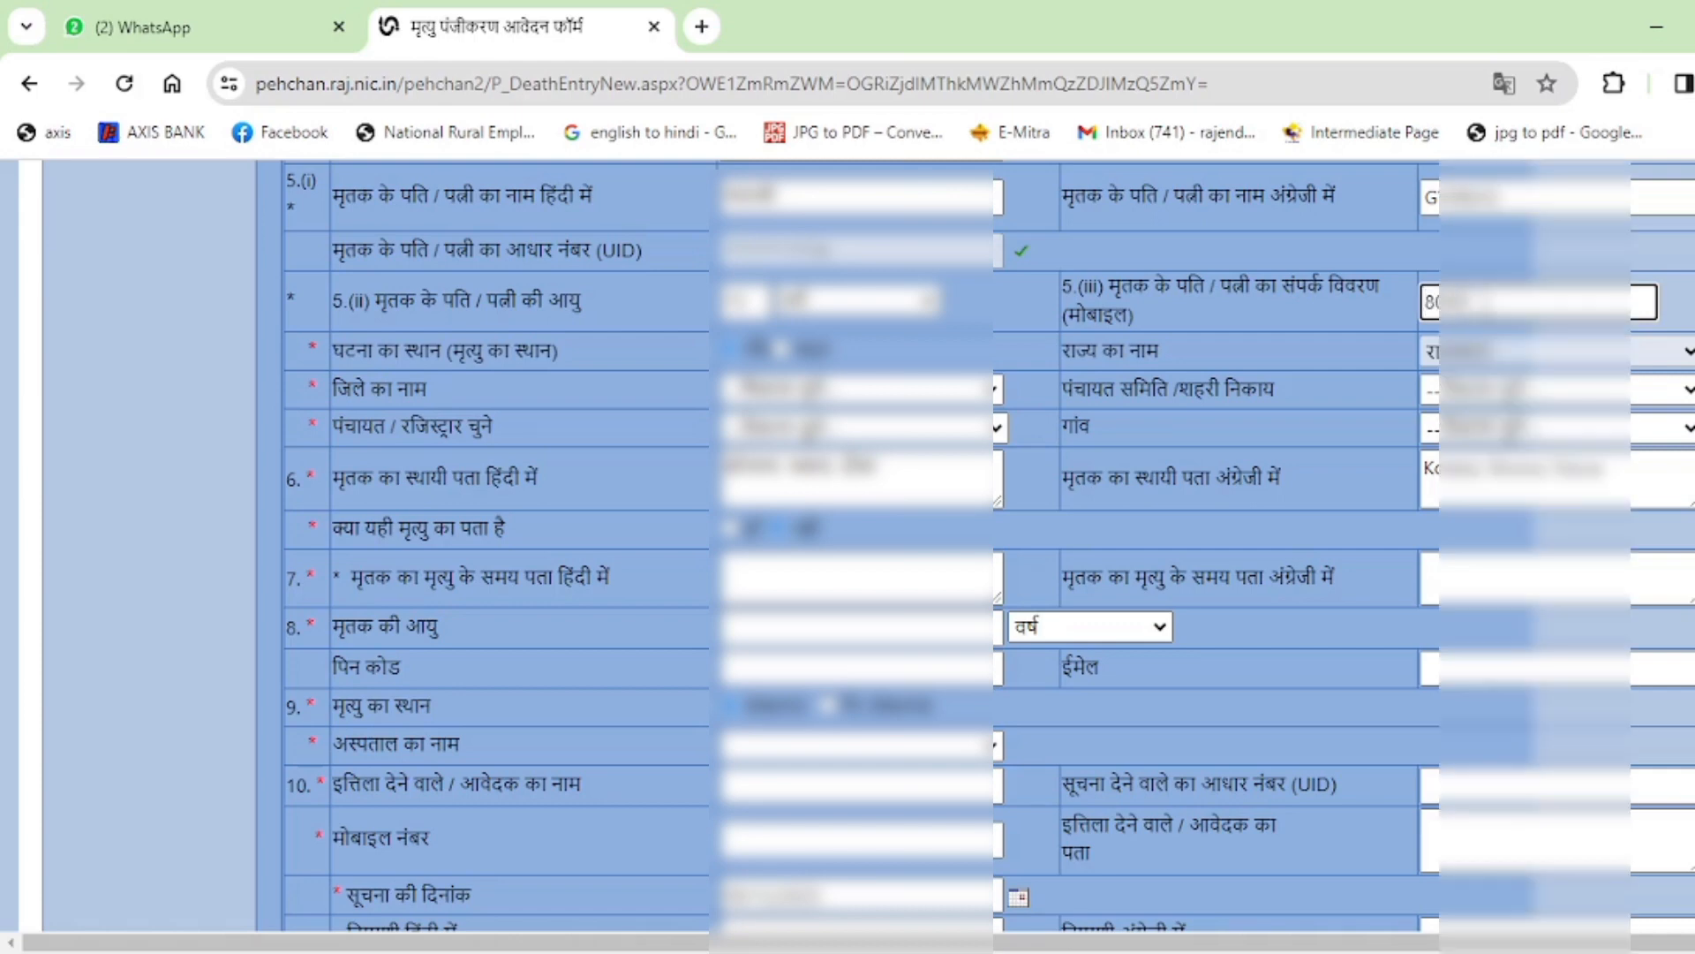
type("??????")
left_click(1197, 464)
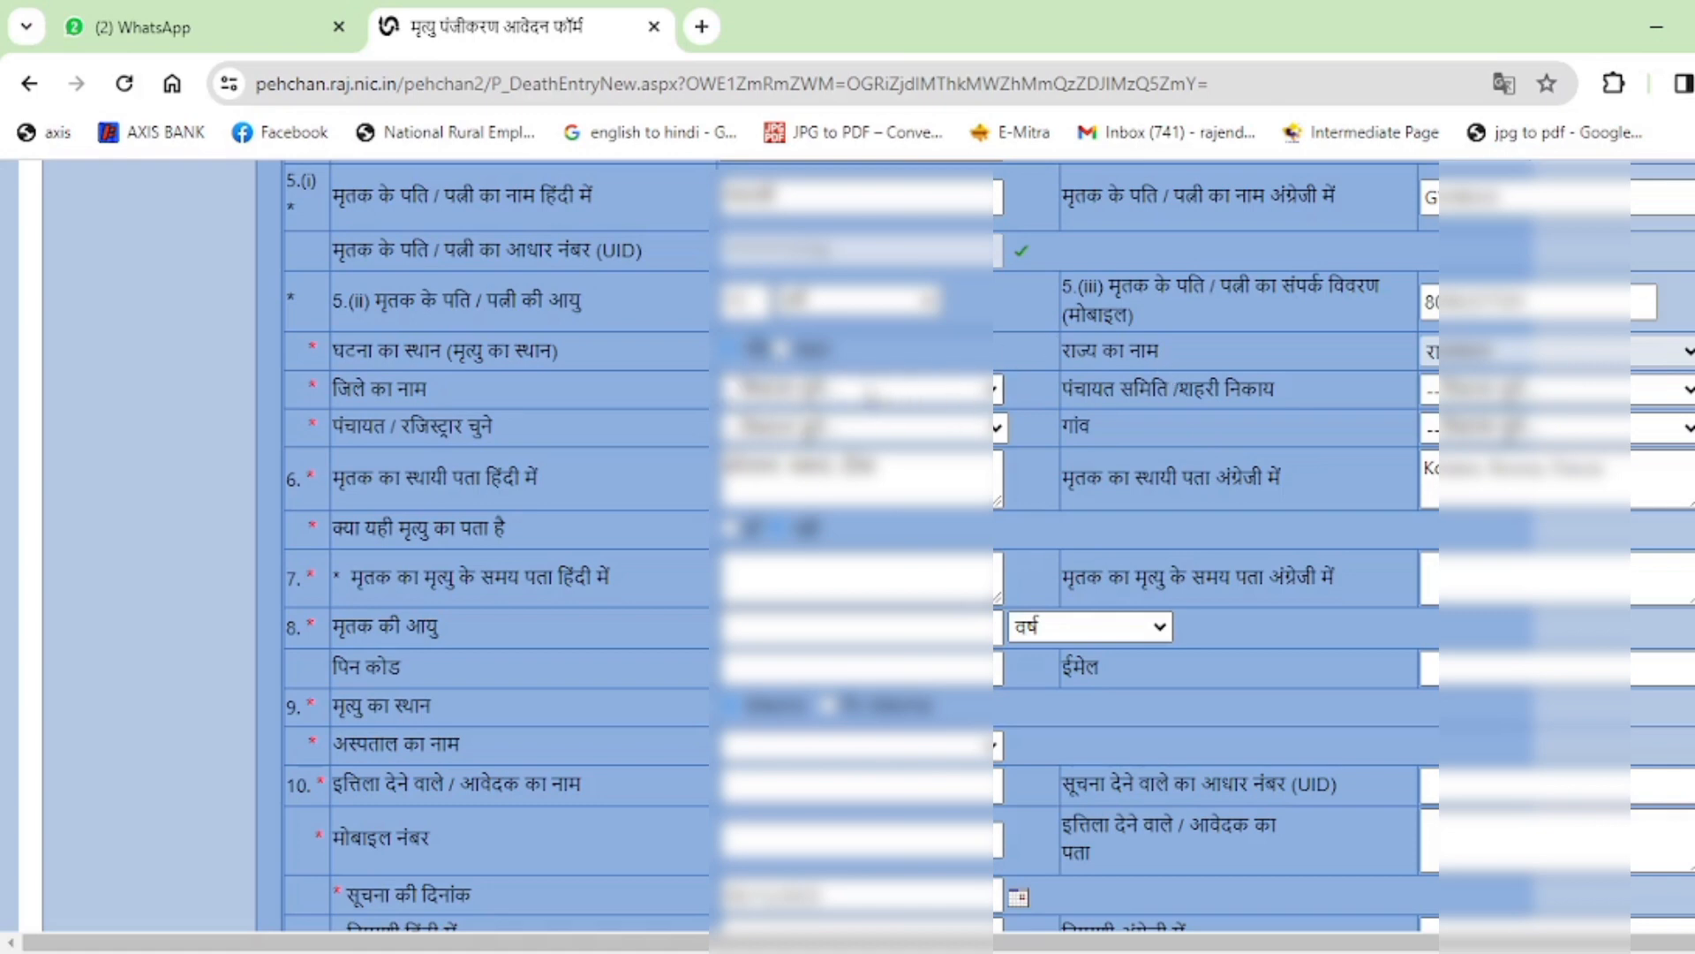
left_click(869, 390)
left_click(757, 757)
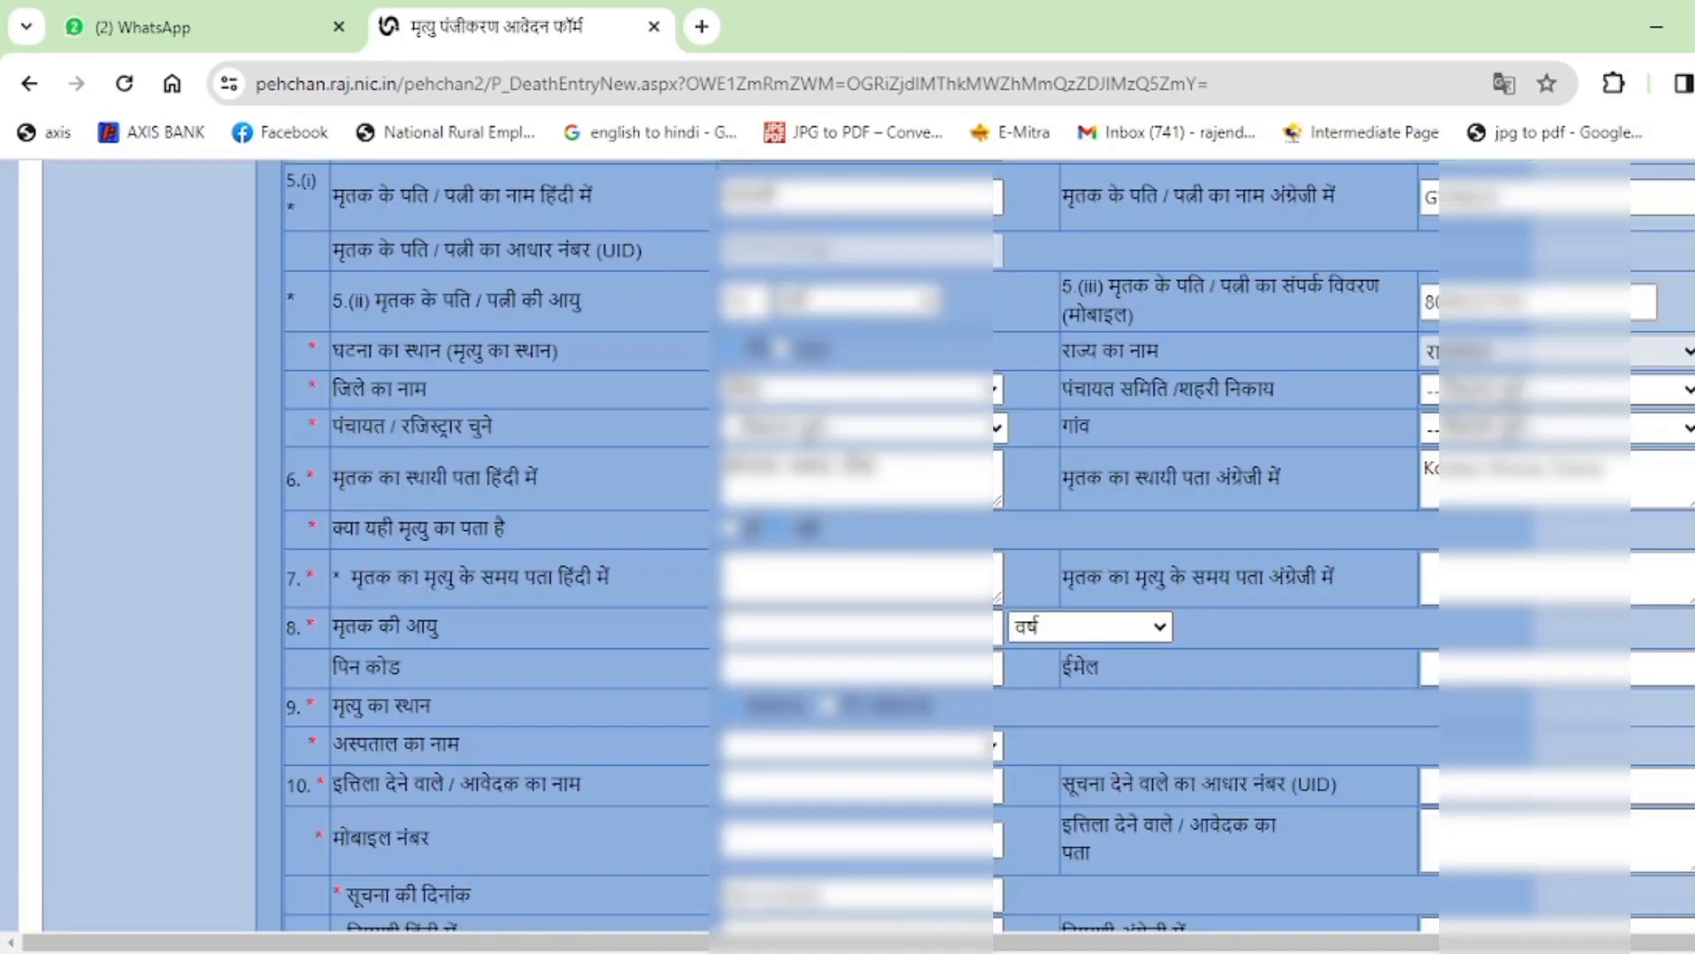
Choose the panchayat samiti, panchayat/registrar and village from their dropdowns.
left_click(1554, 390)
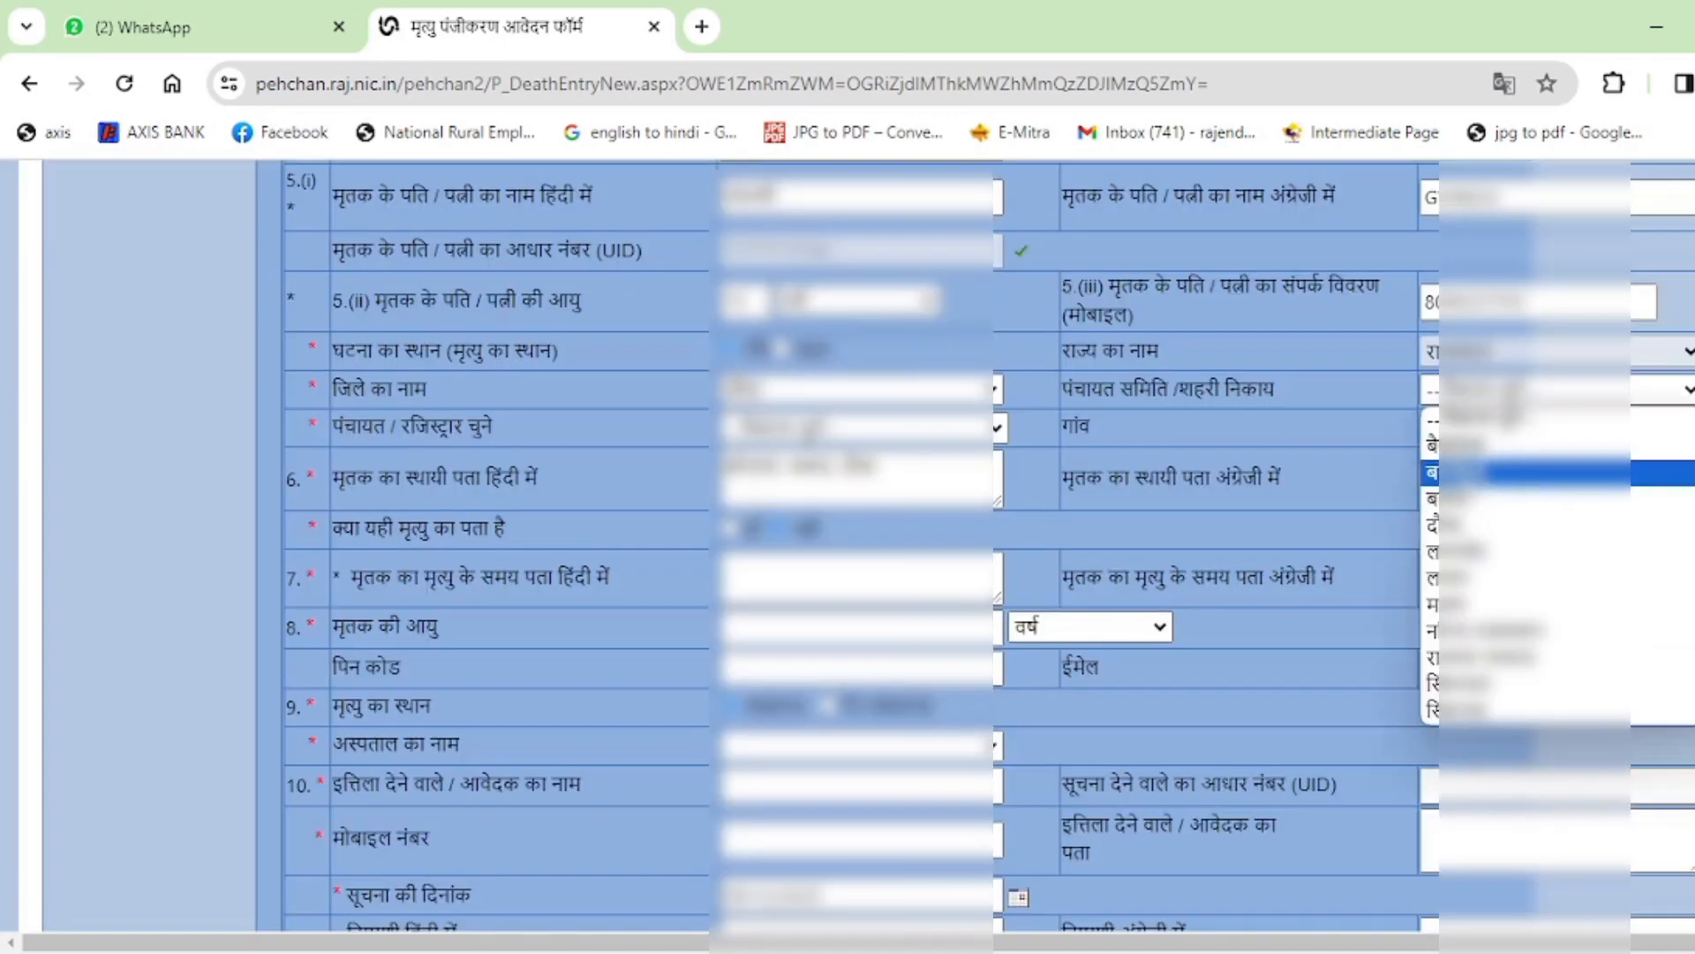
left_click(1519, 498)
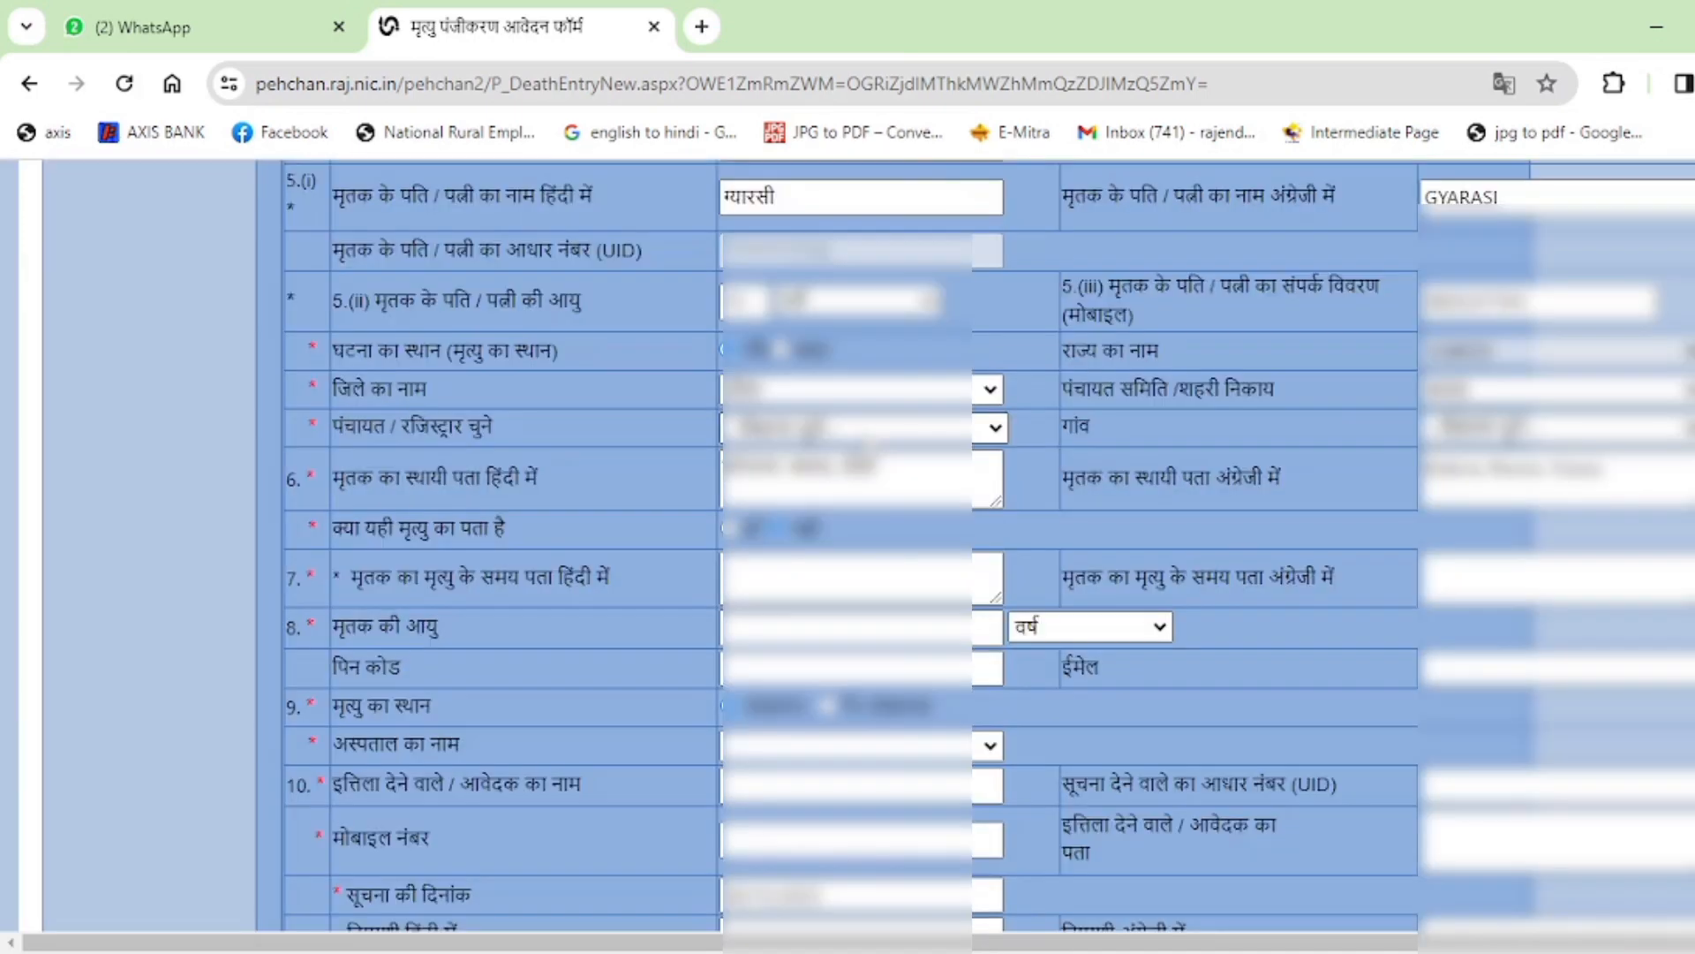
left_click(993, 428)
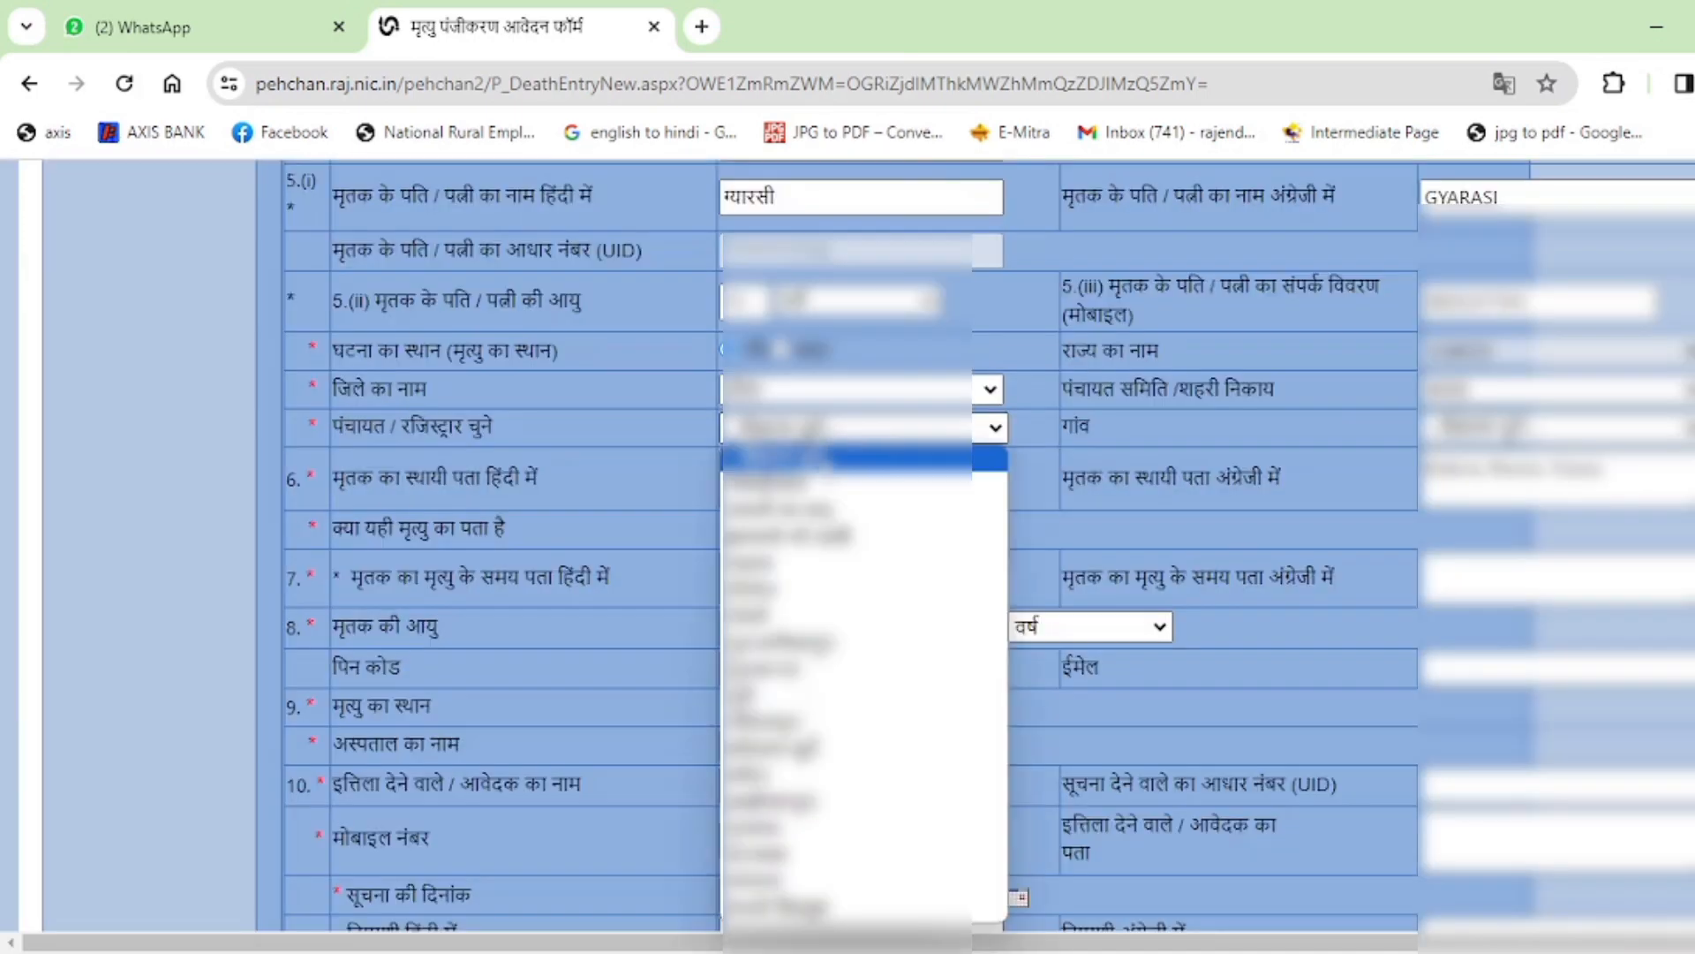
left_click(848, 883)
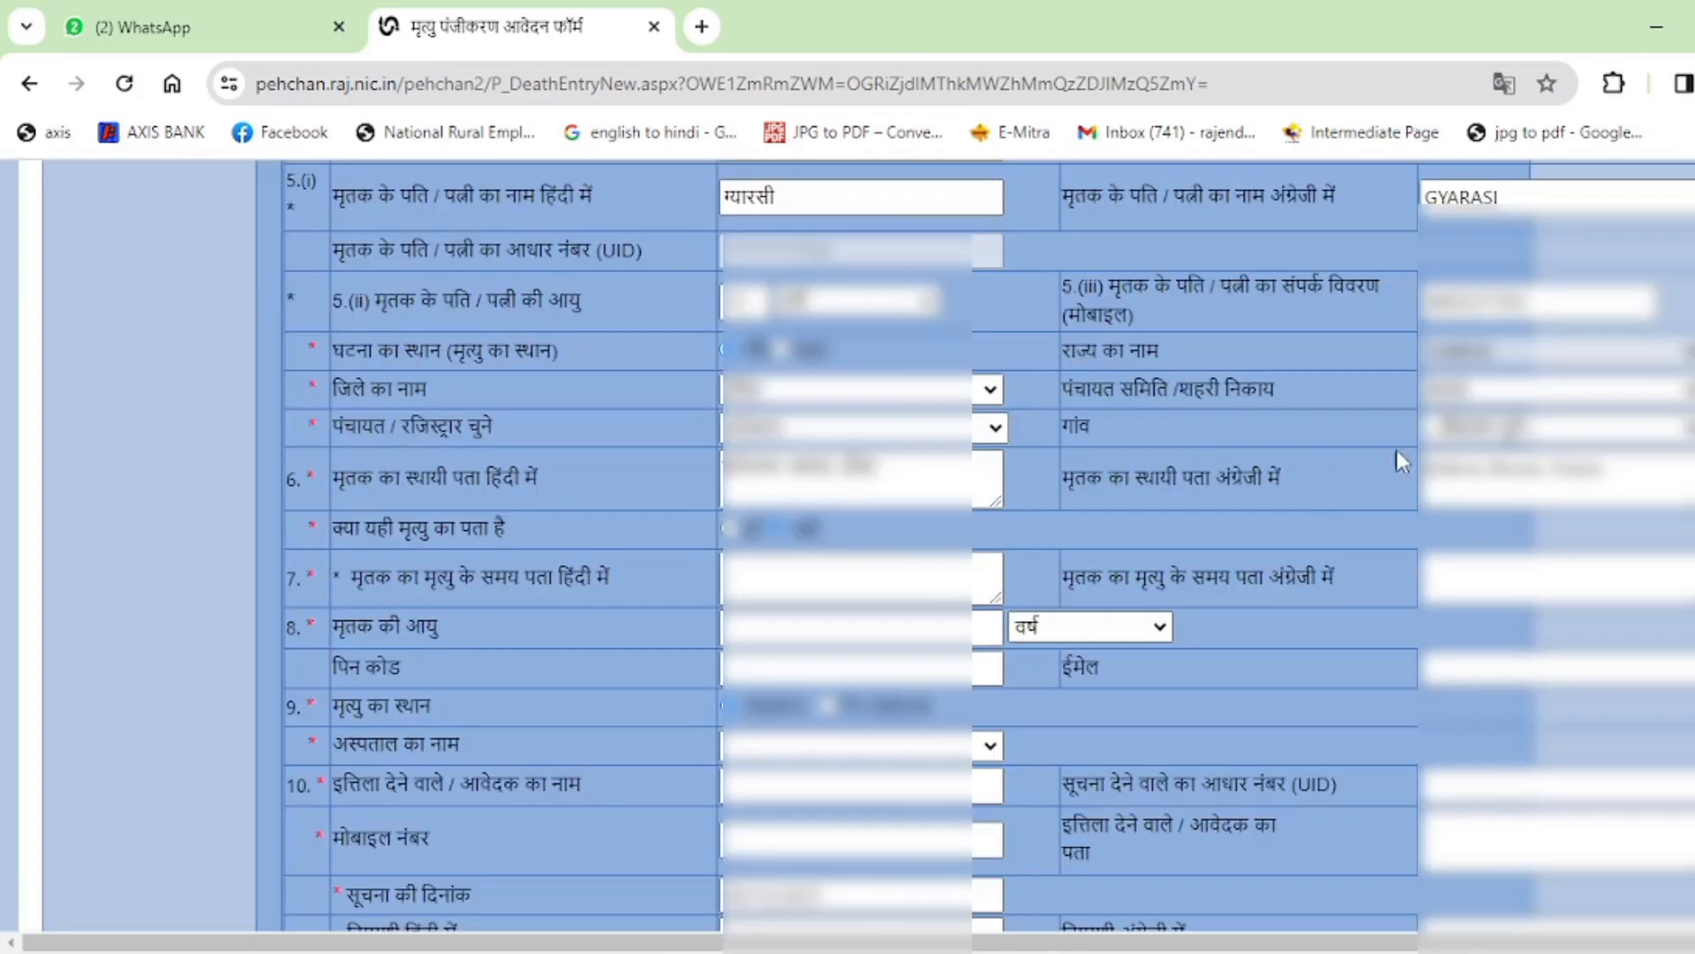
left_click(1518, 429)
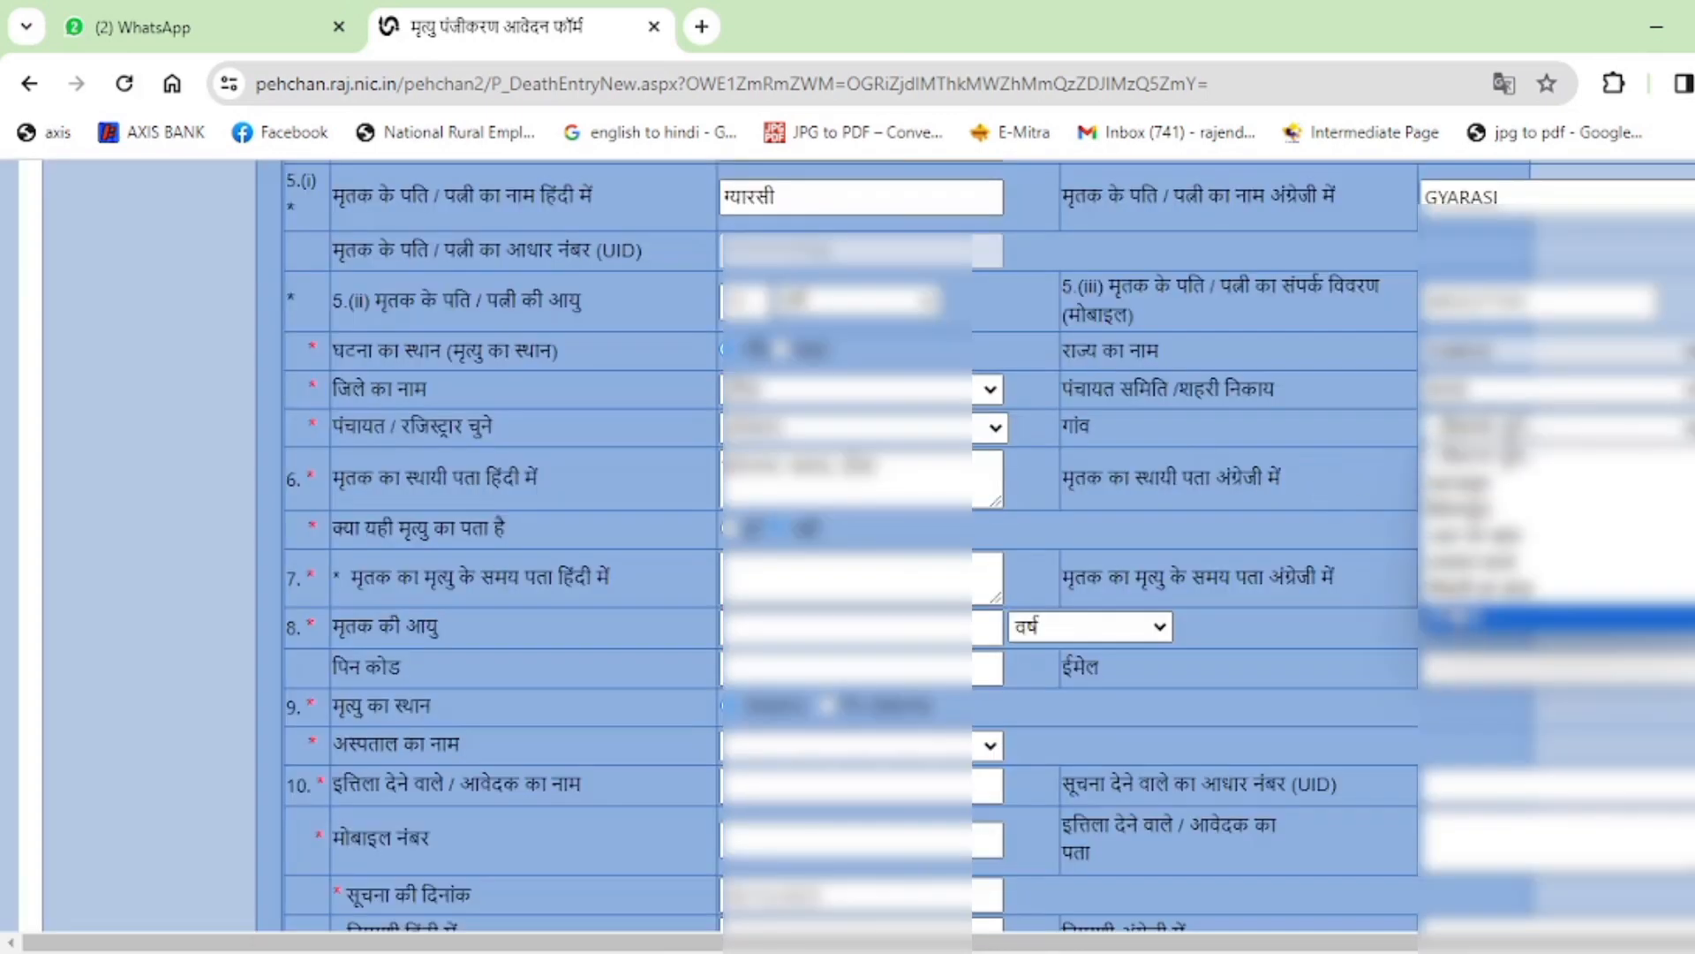
left_click(1483, 622)
scroll(1232, 504, "down", 1)
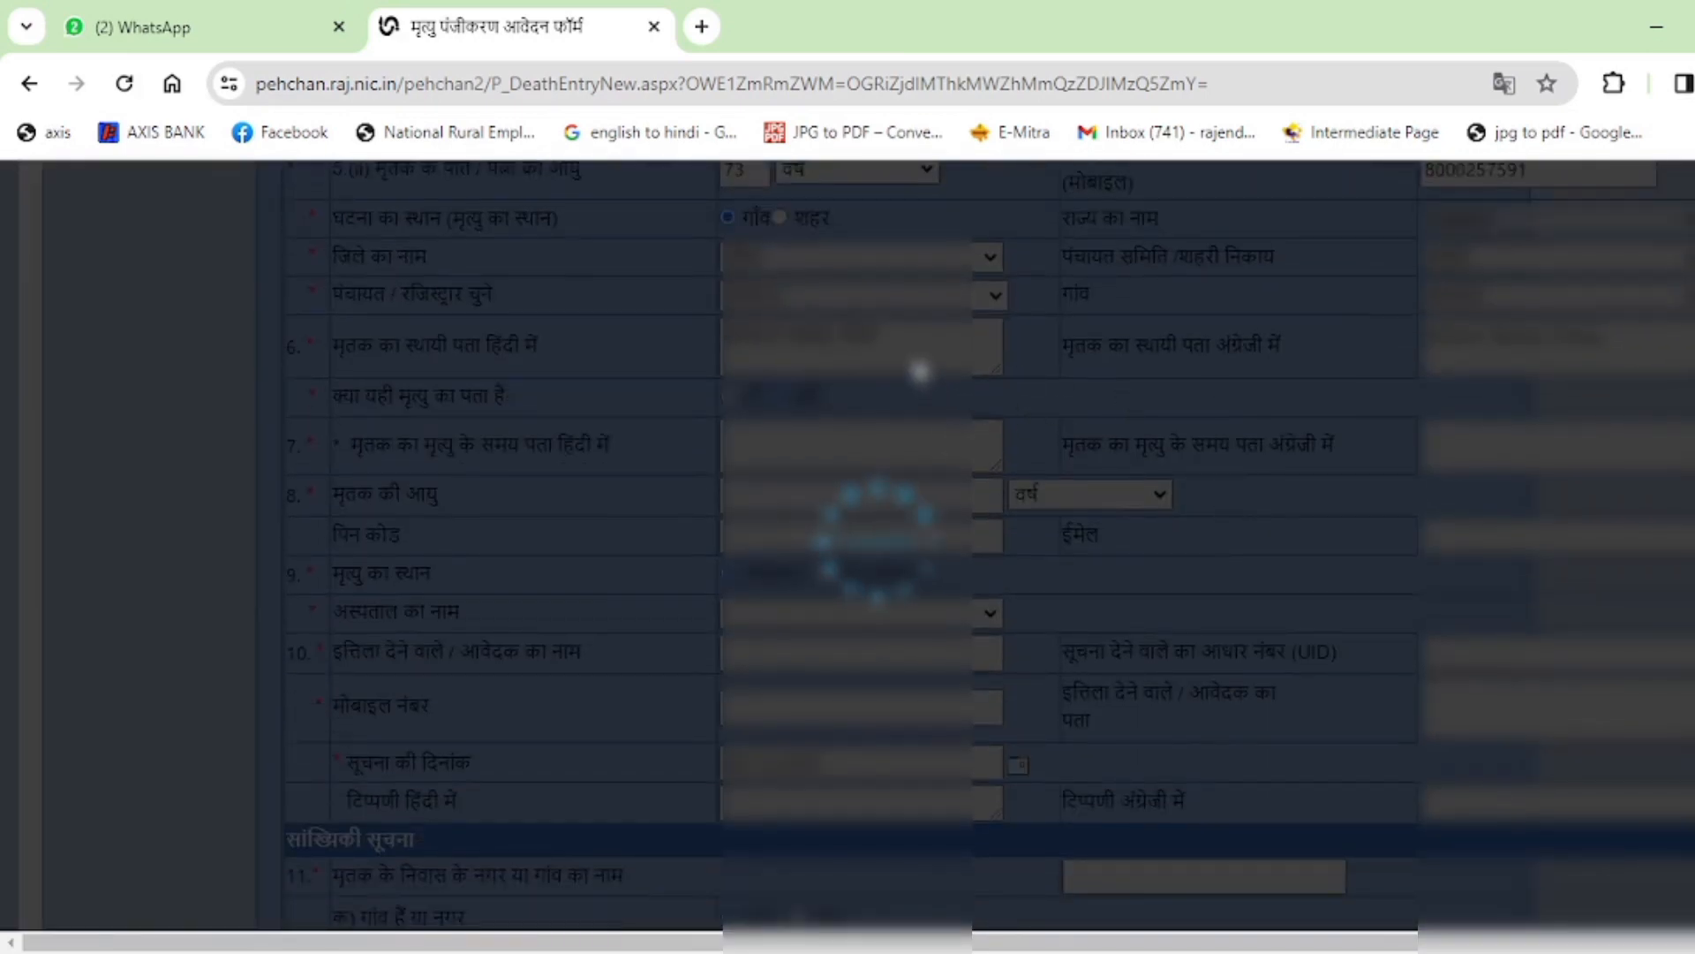
Replace the Hindi permanent address with the pasted full address.
scroll(819, 578, "down", 1)
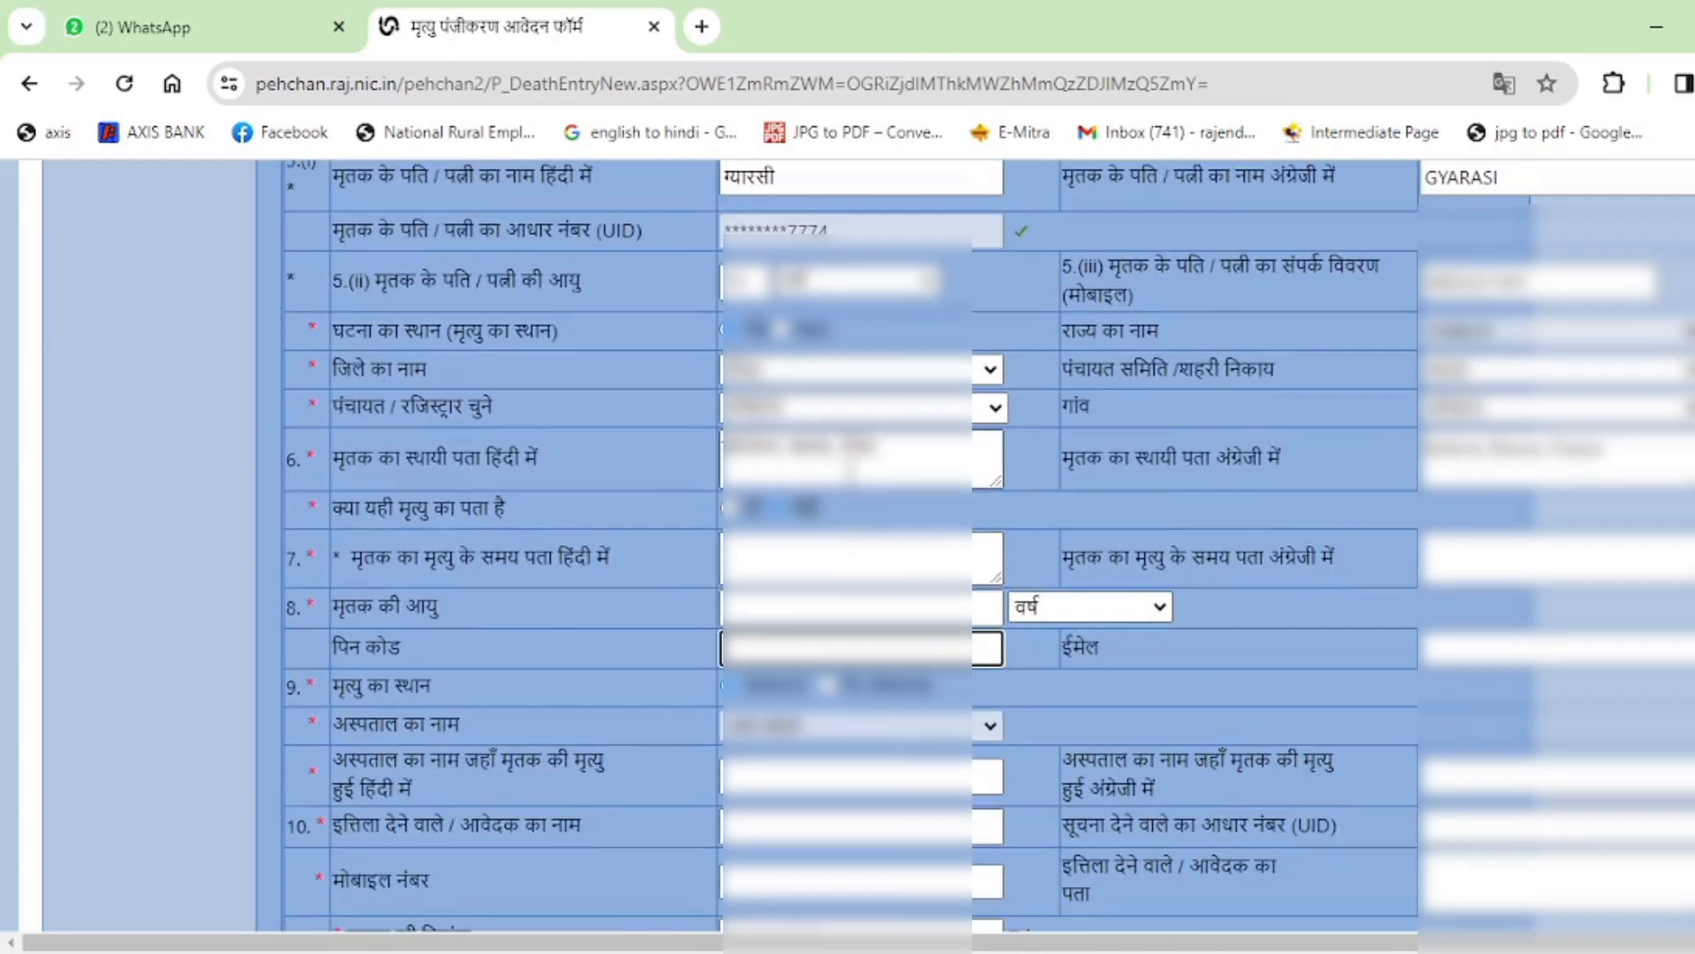
triple_click(854, 466)
key("ctrl+v")
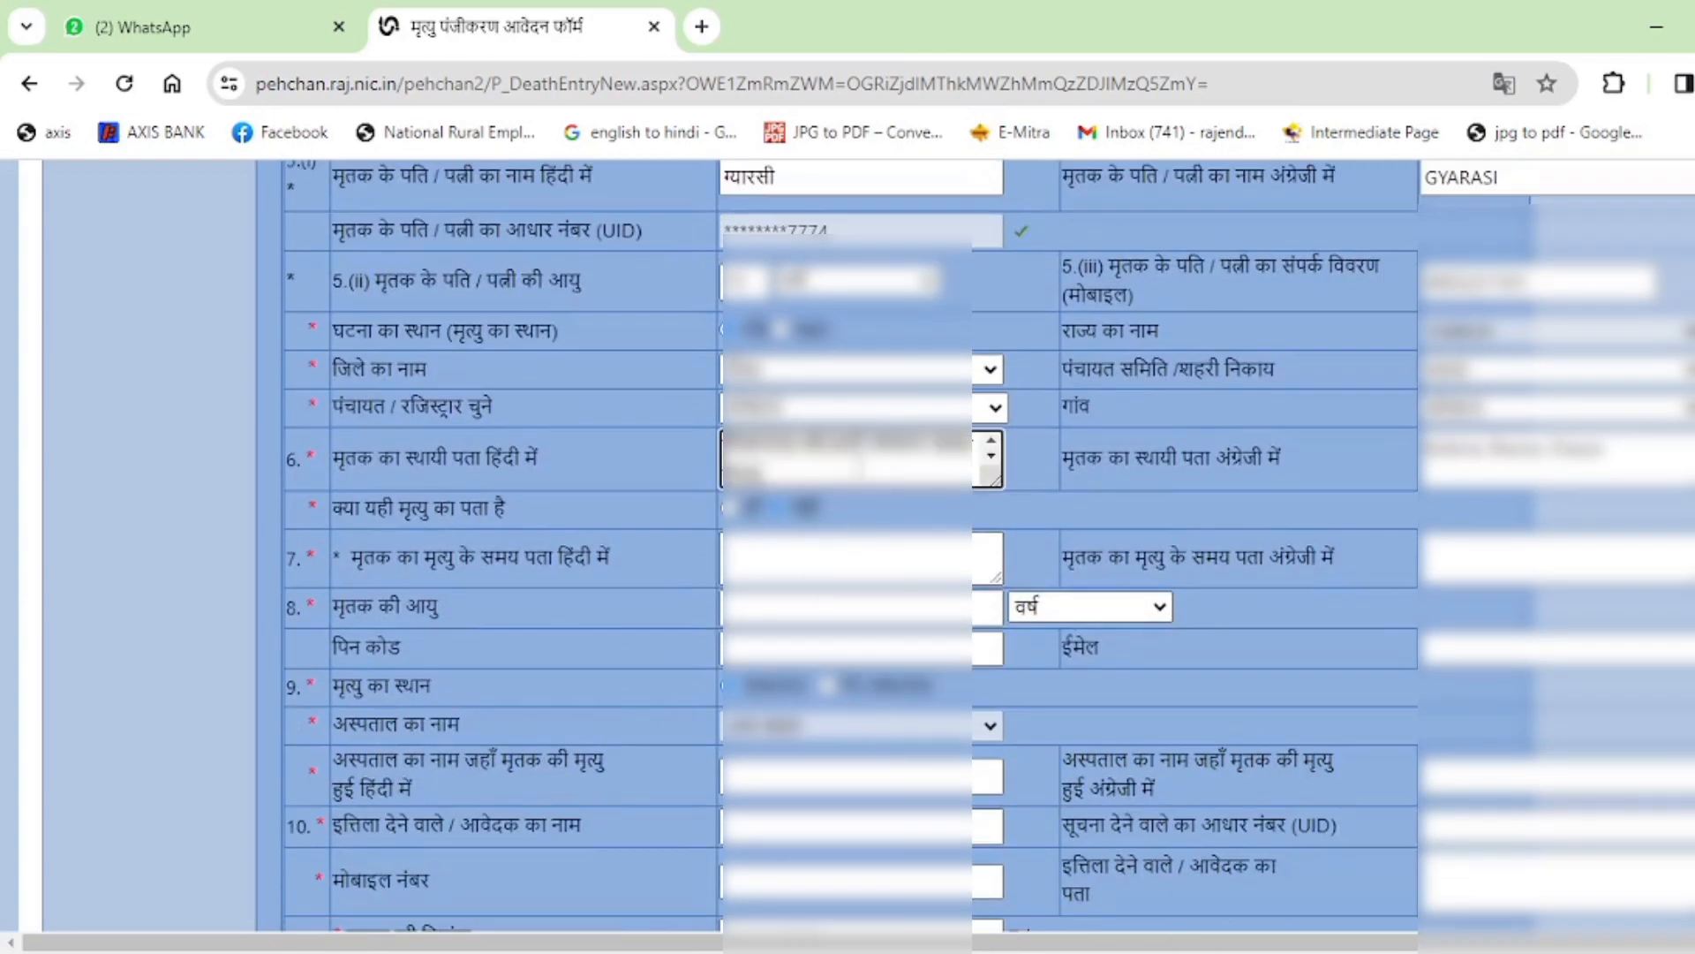
left_click(1084, 480)
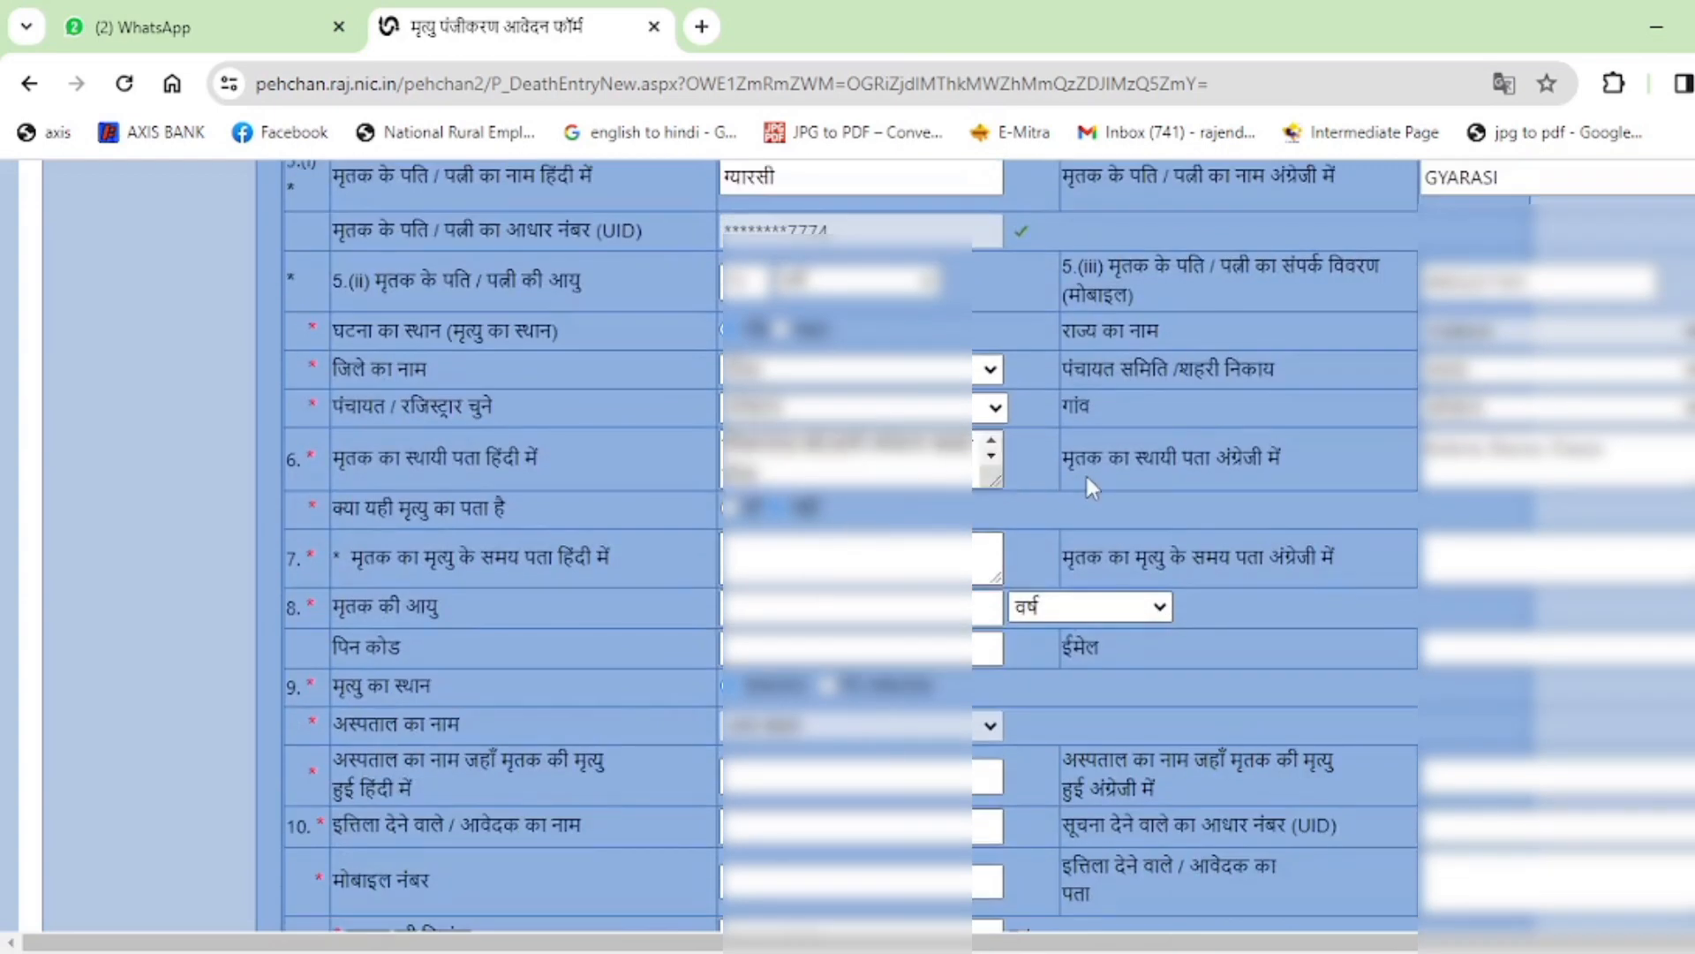
Add the village and post office prefix to the English permanent address.
double_click(1448, 448)
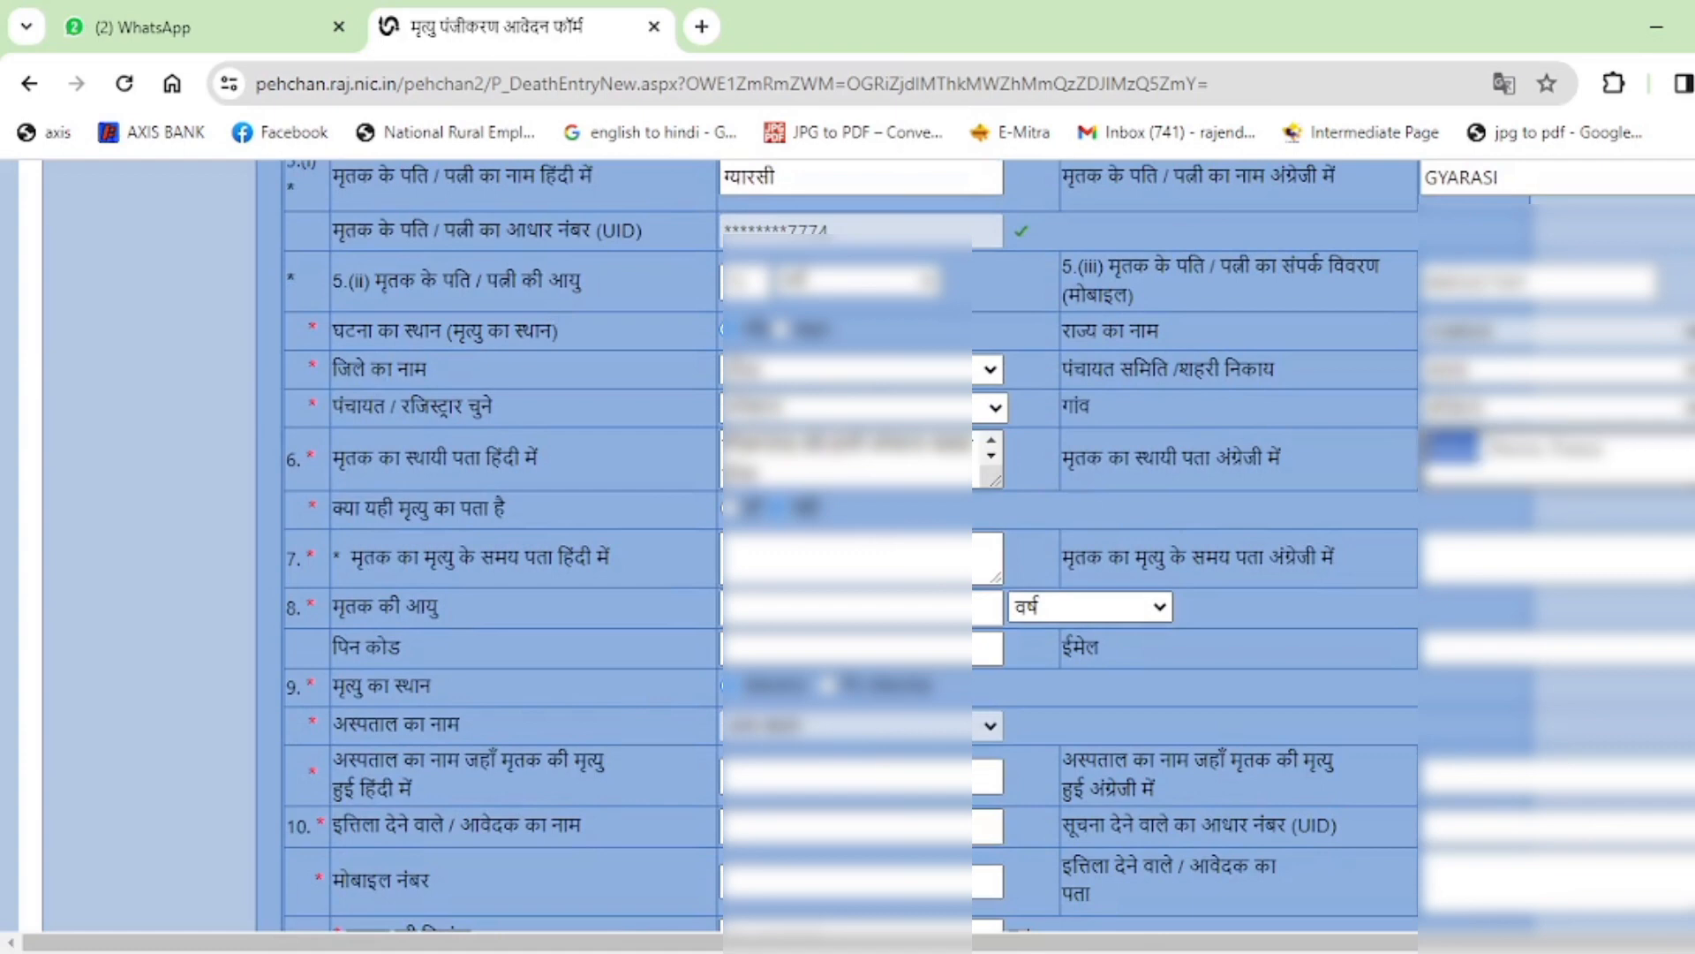
left_click(1431, 472)
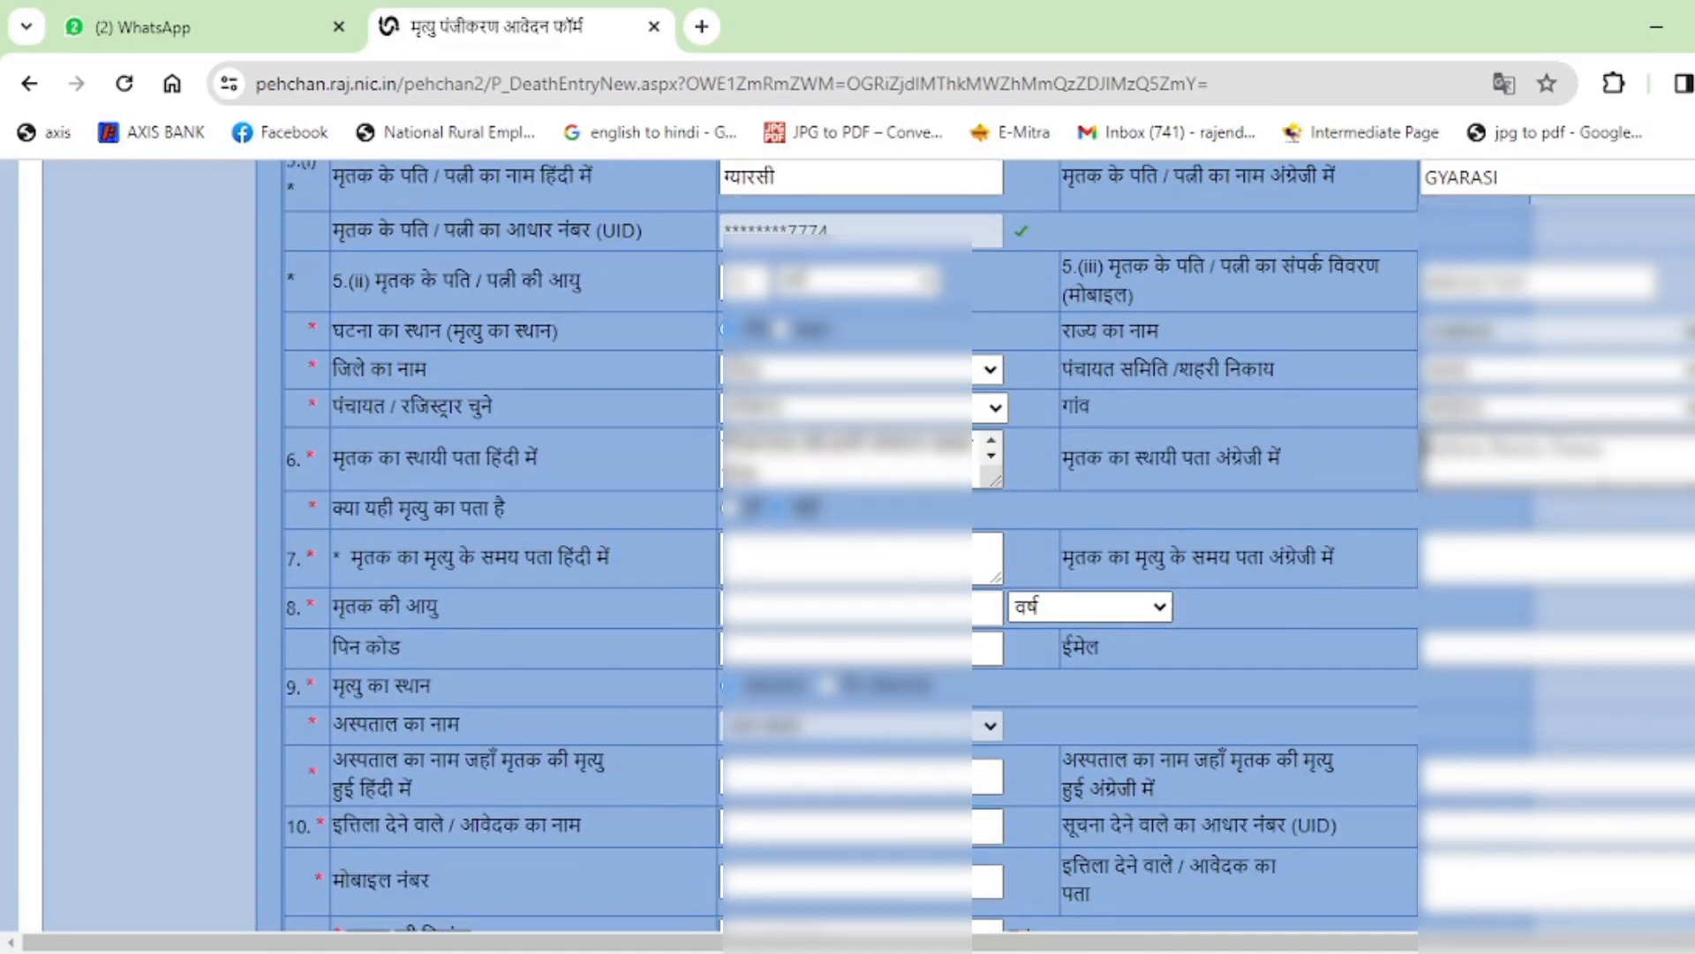
type("VPO")
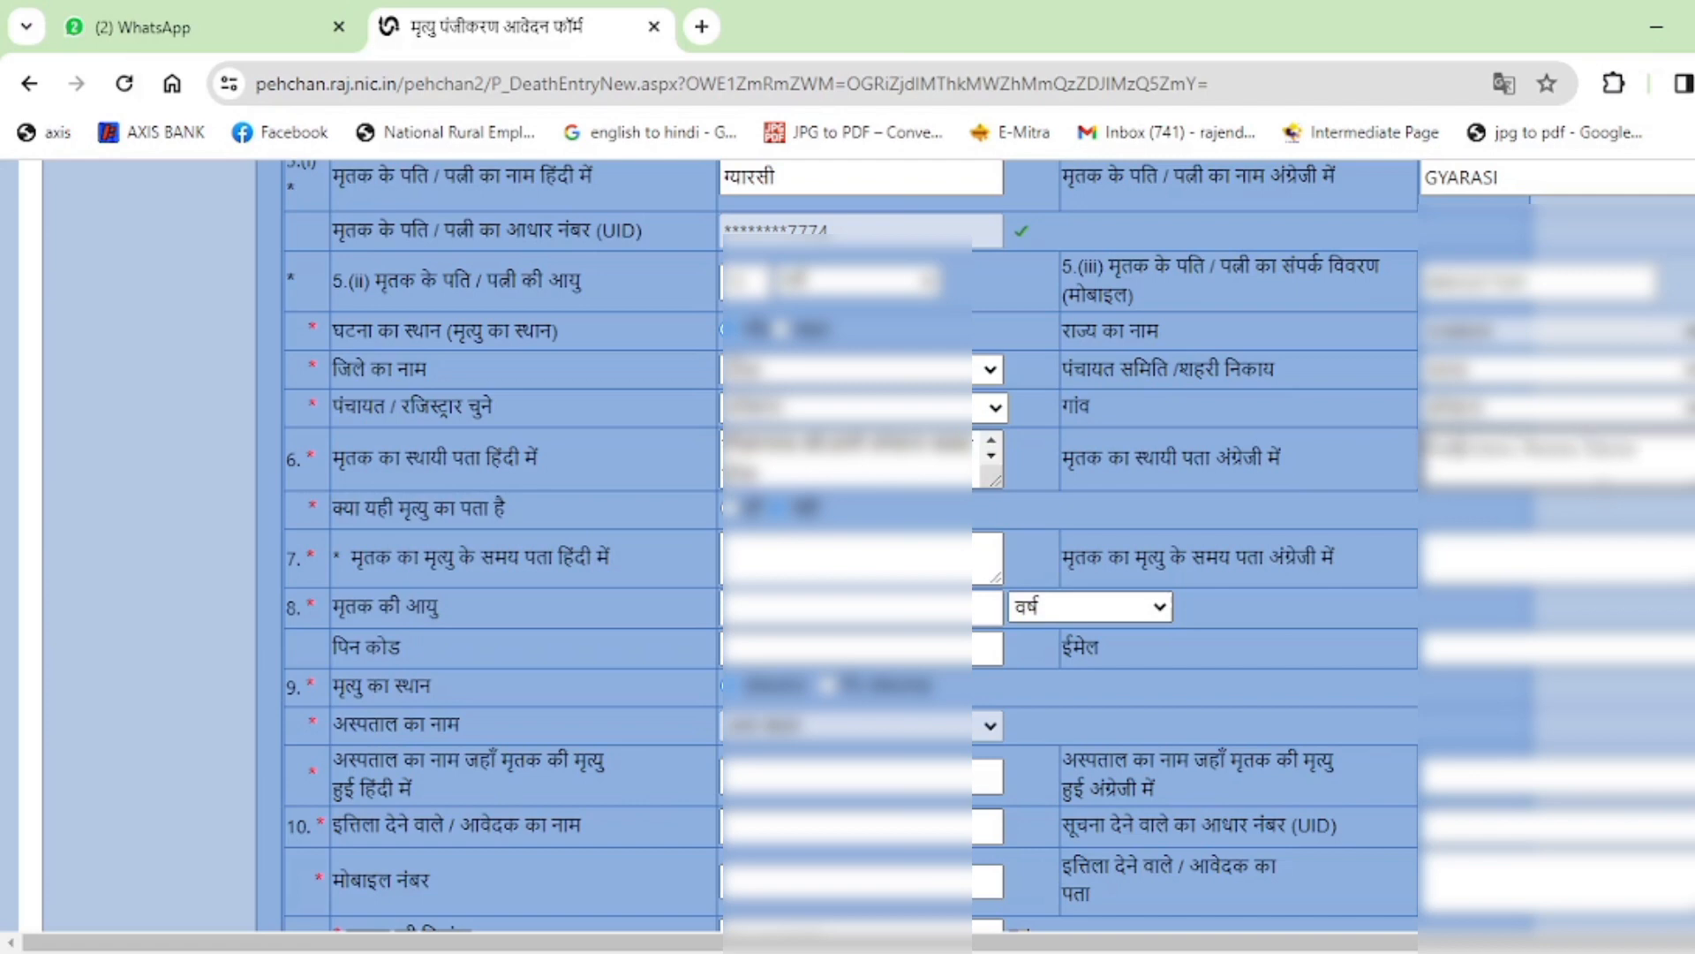
type("gapura")
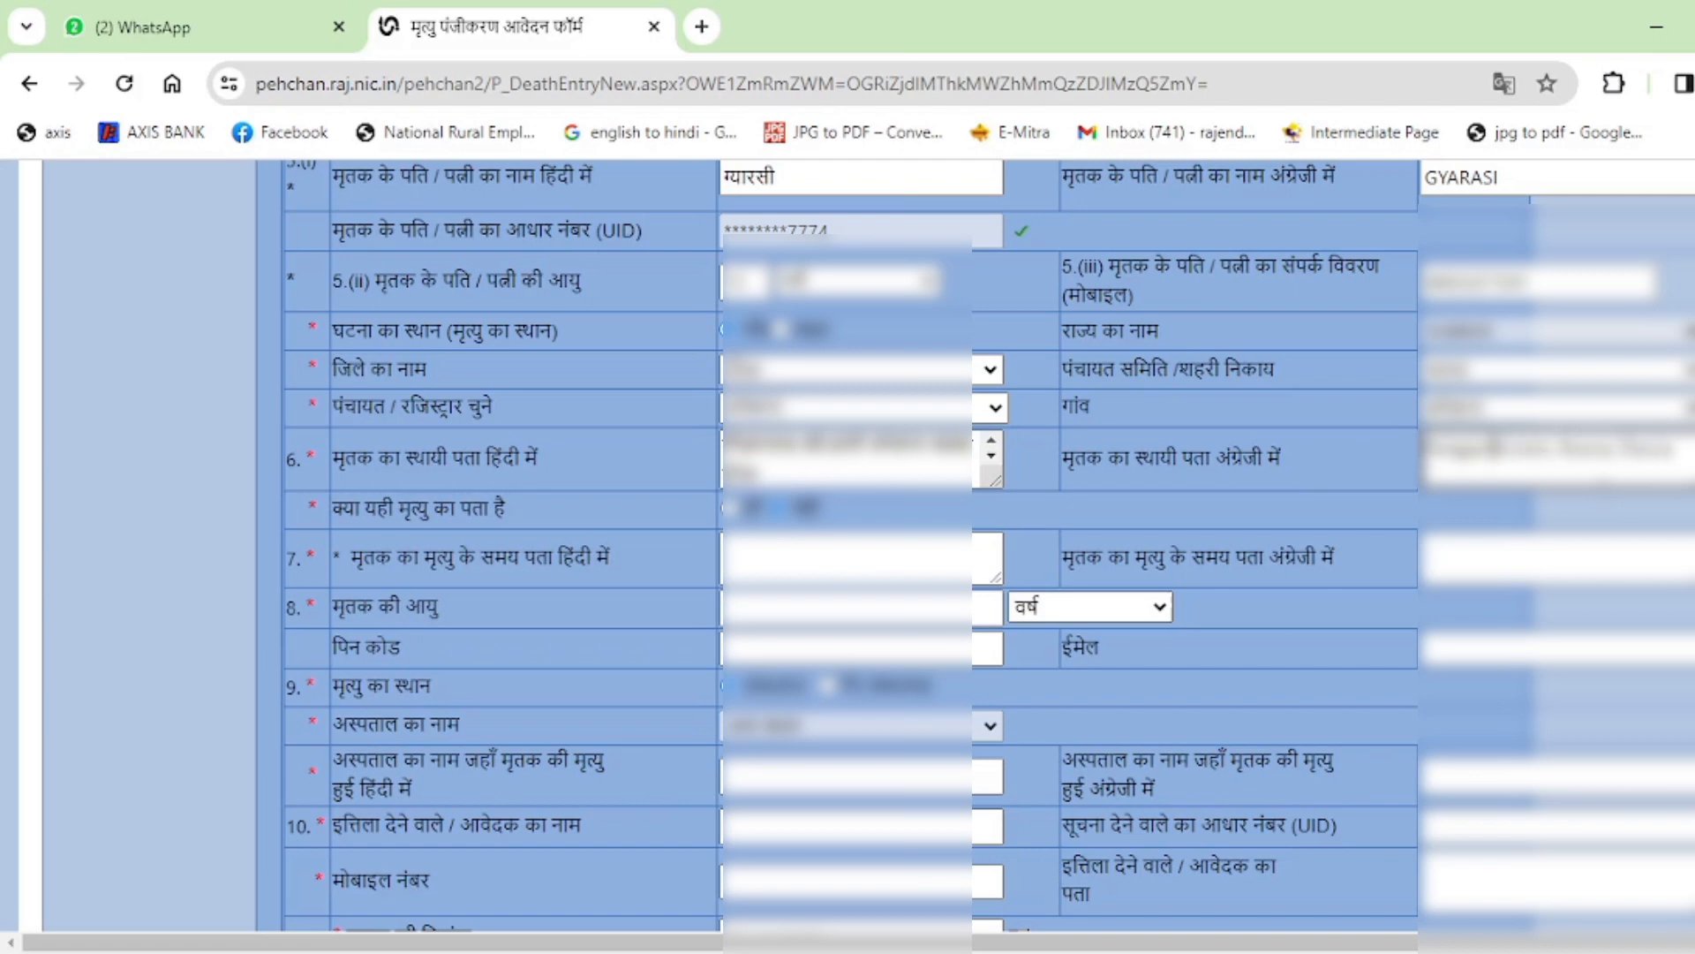
type("a")
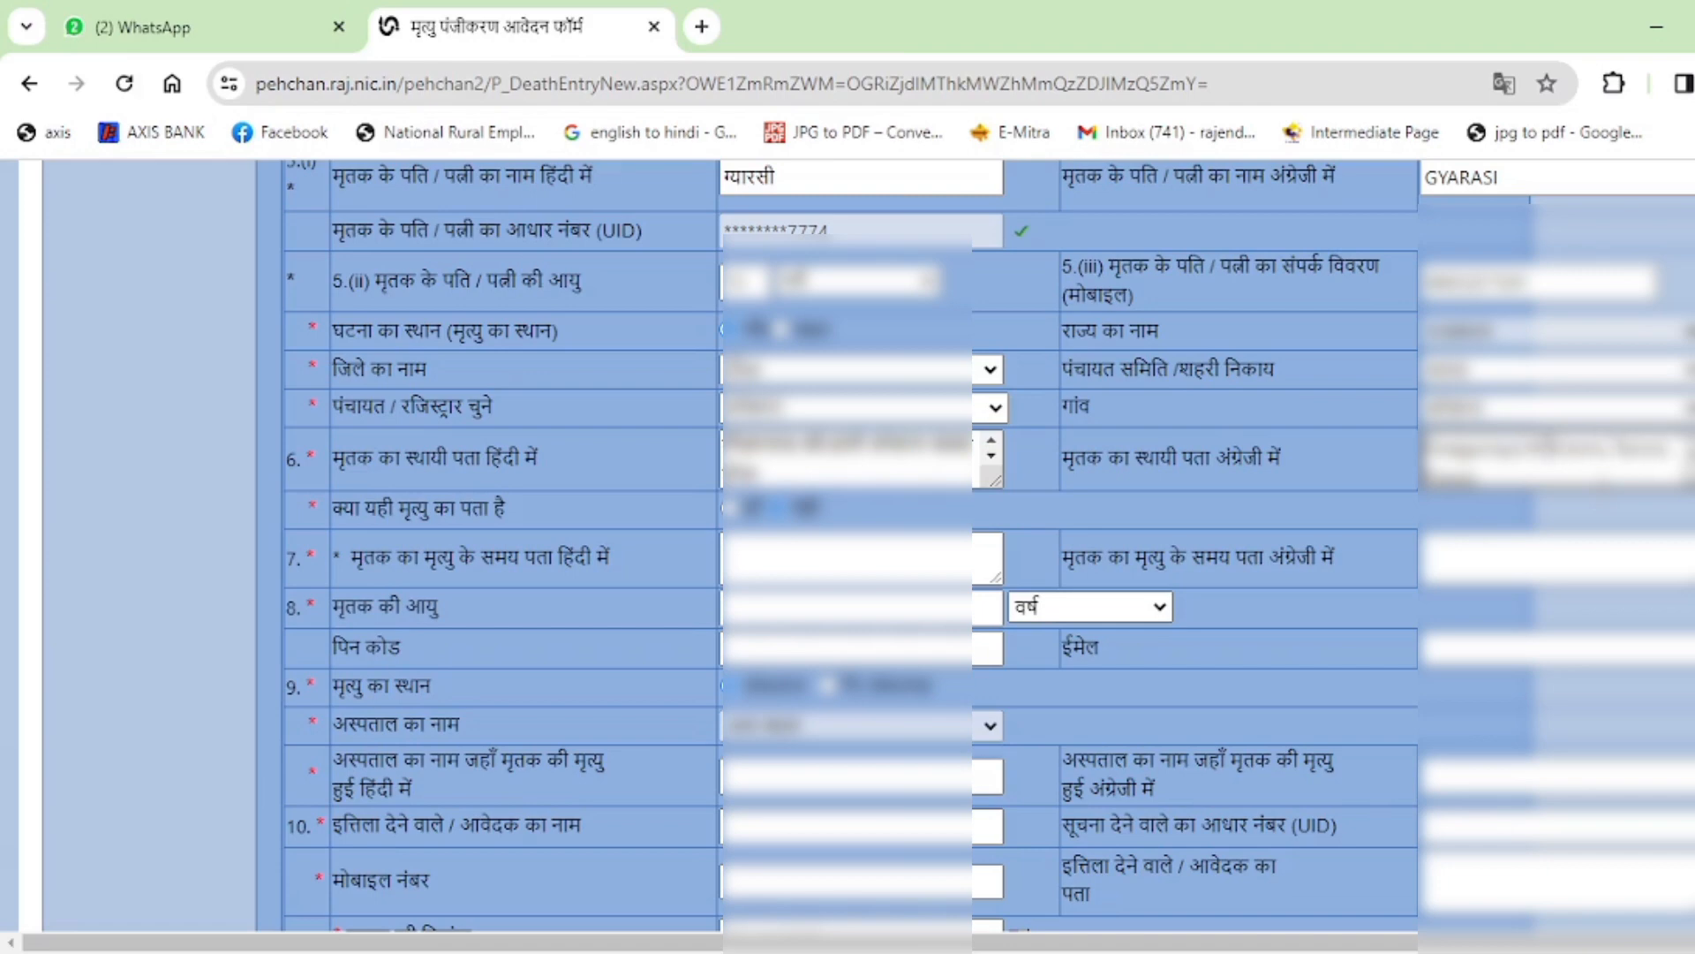
type("a")
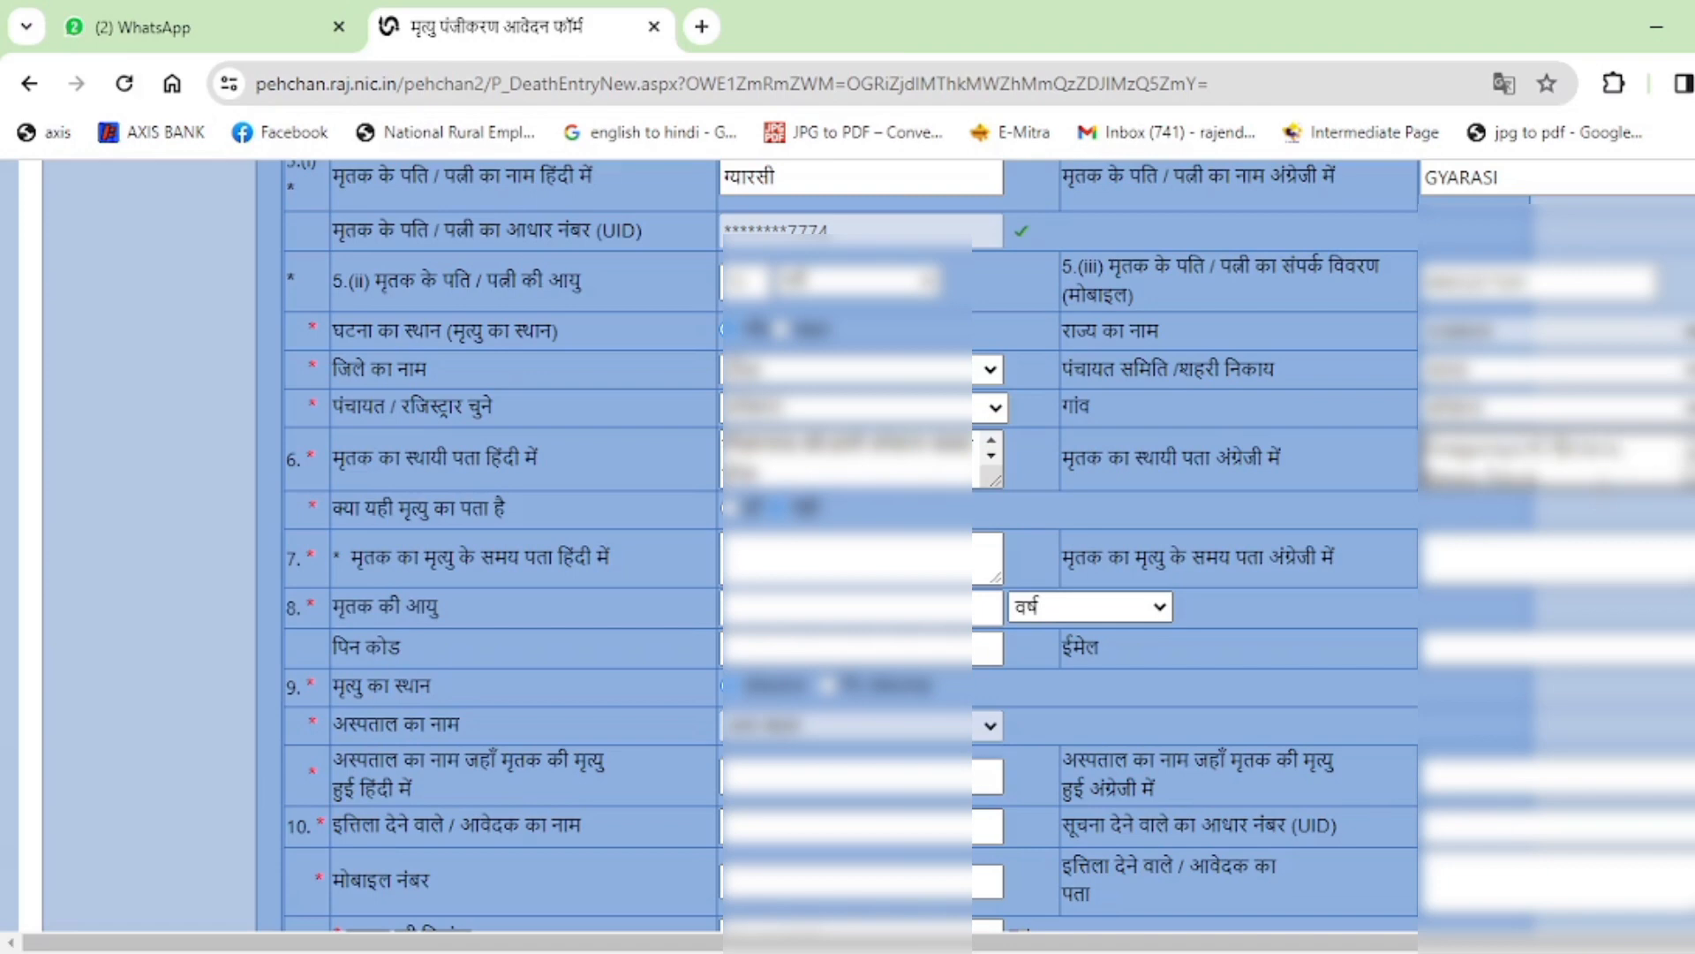
type("hani")
left_click(1412, 560)
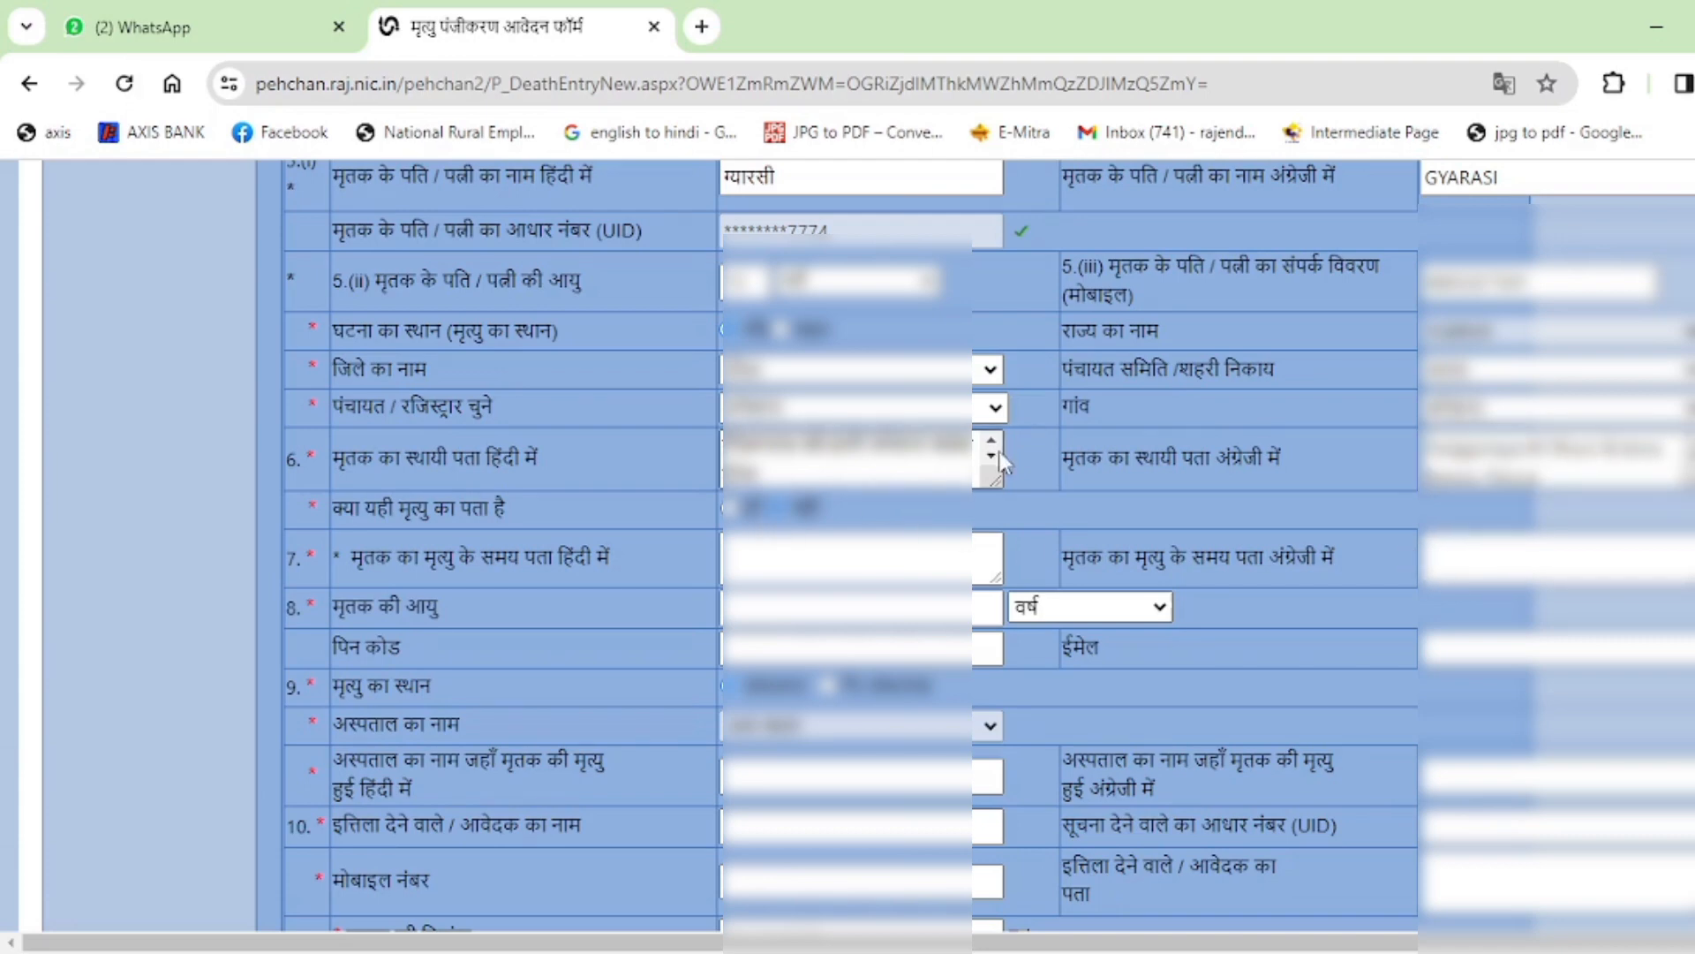
scroll(601, 502, "down", 1)
scroll(601, 502, "down", 1)
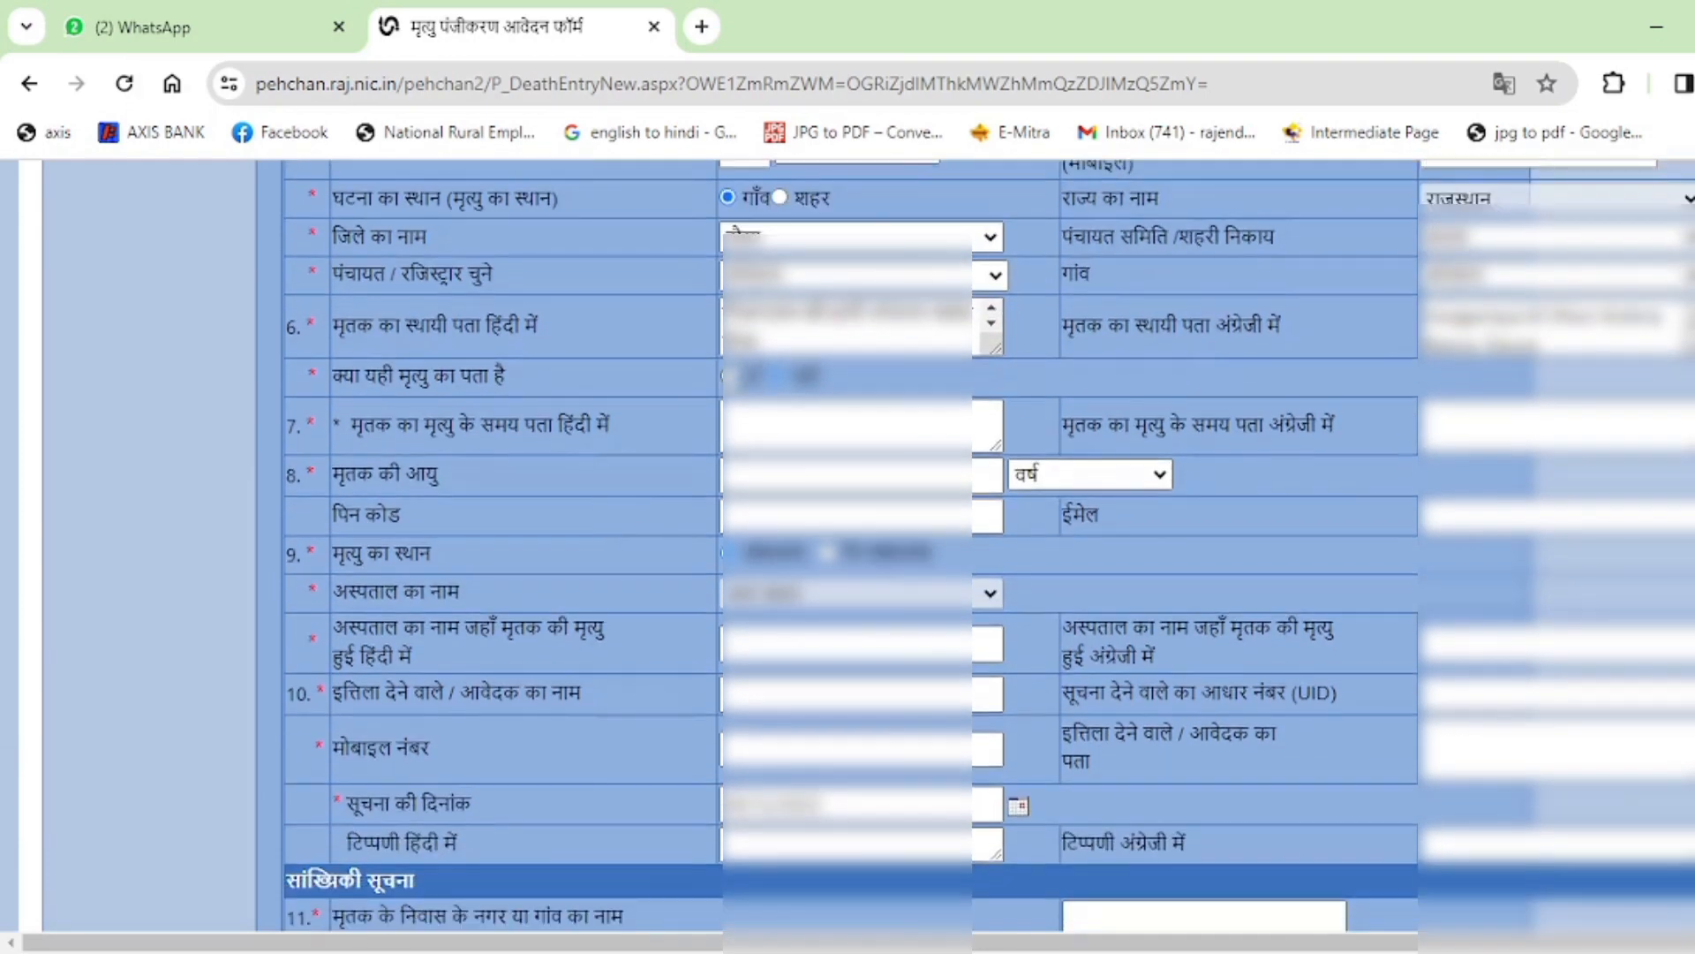
Mark the death address as the permanent address and enter the deceased's age as 70 years.
left_click(730, 375)
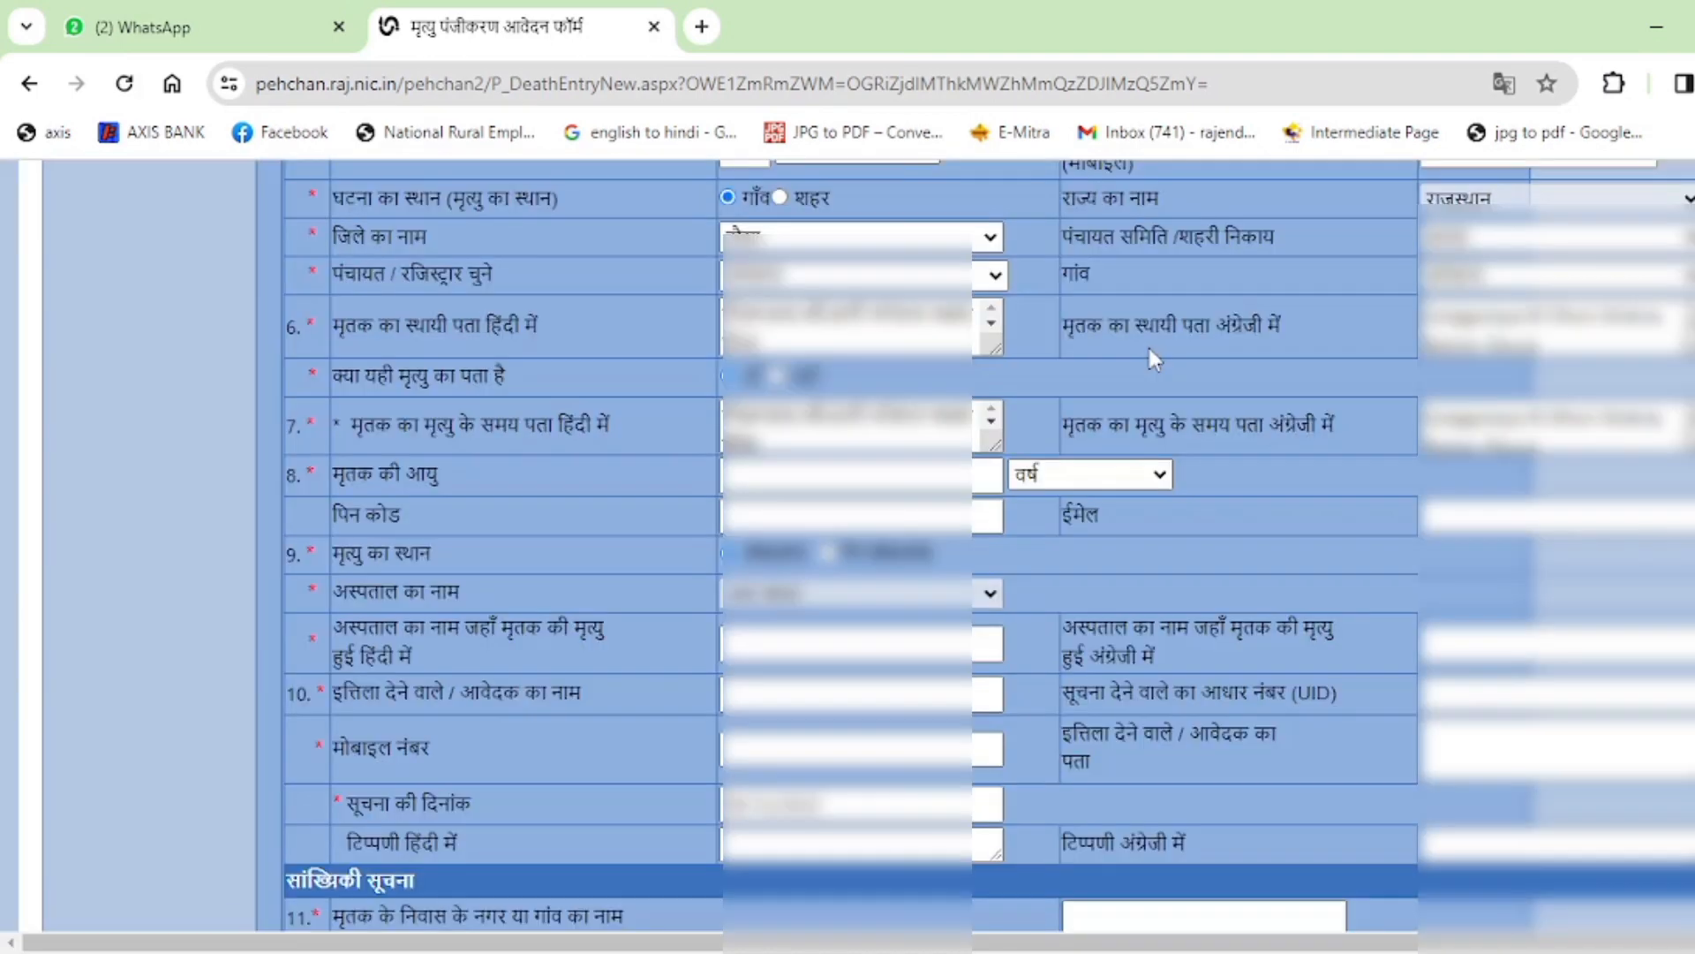
left_click(843, 476)
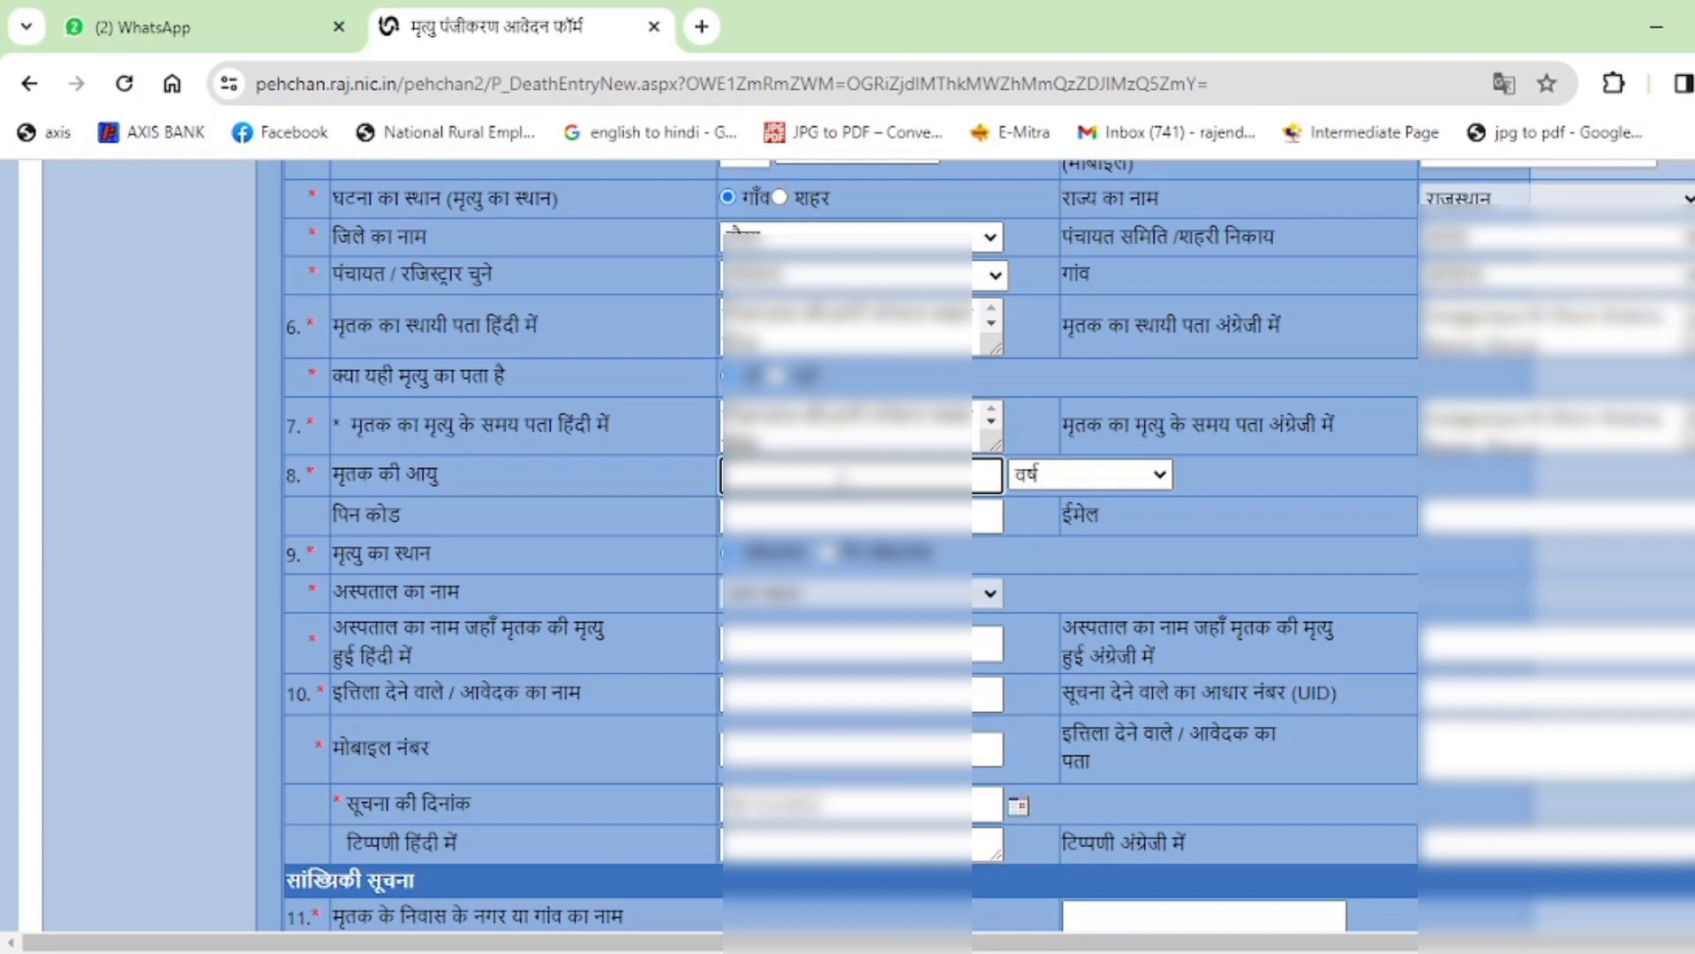
type("70")
left_click(1352, 477)
scroll(1296, 526, "down", 1)
Fill in the PIN code and switch the place of death to the non-hospital option.
left_click(858, 383)
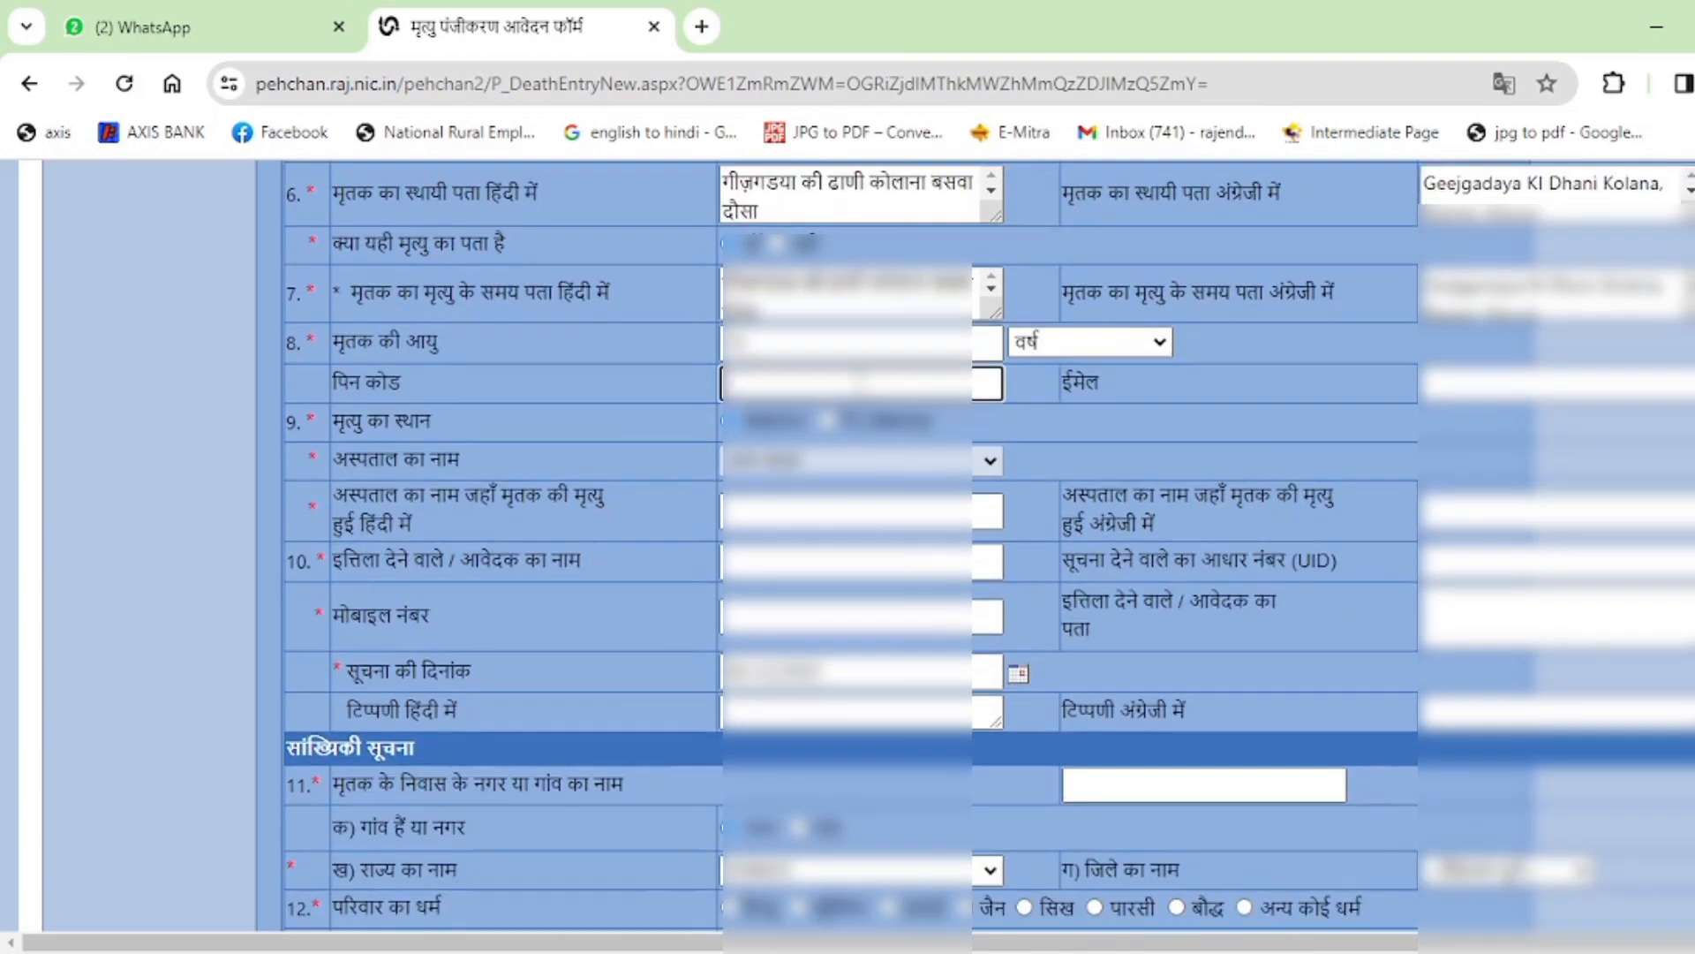
type("303313")
left_click(1060, 431)
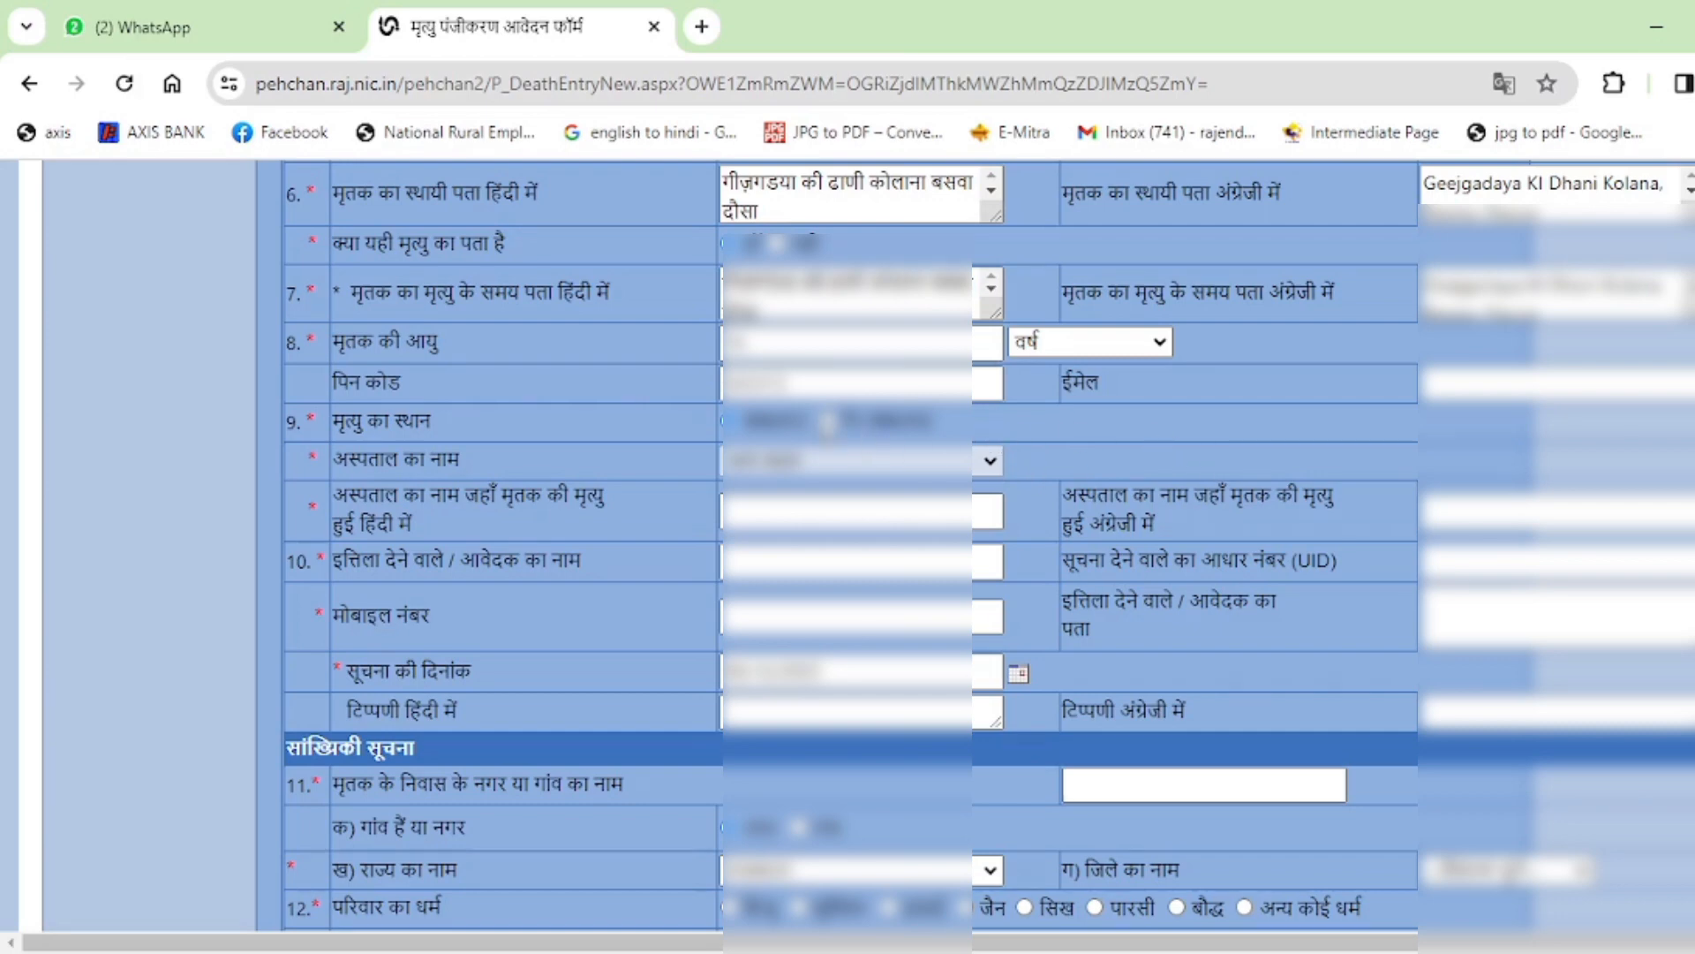
left_click(828, 421)
Copy the row-7 Hindi death-time address into the Hindi place-of-death field.
scroll(1222, 404, "down", 1)
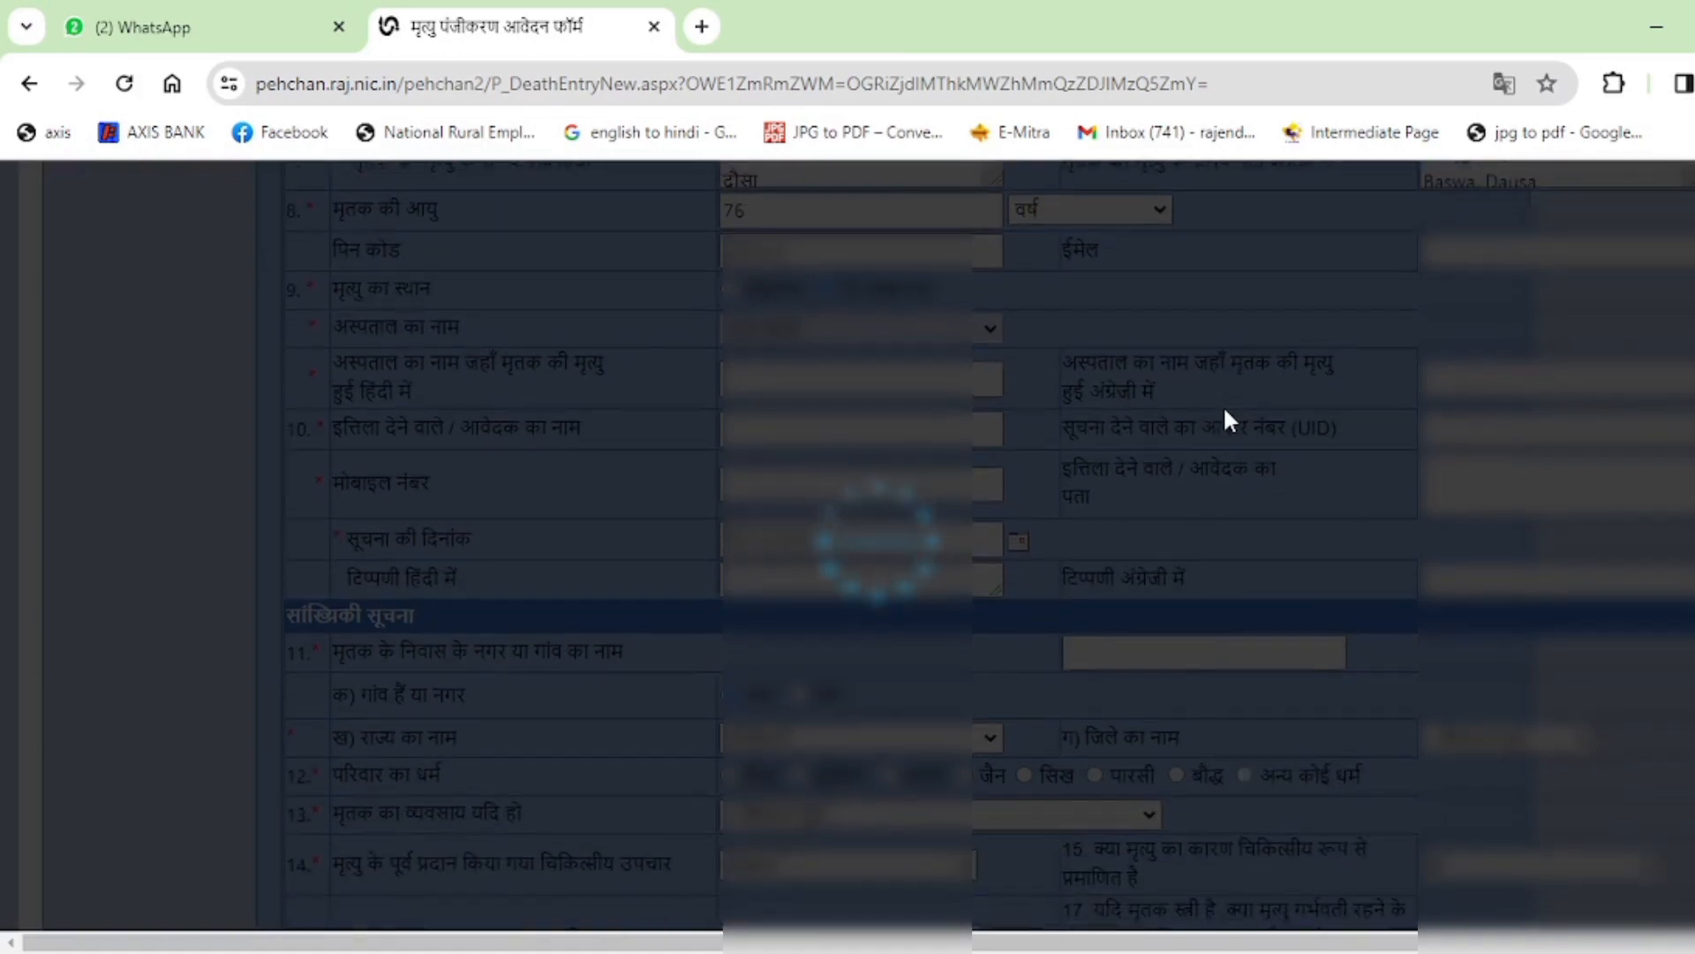
scroll(1221, 404, "down", 1)
scroll(1222, 404, "up", 1)
scroll(1221, 405, "up", 1)
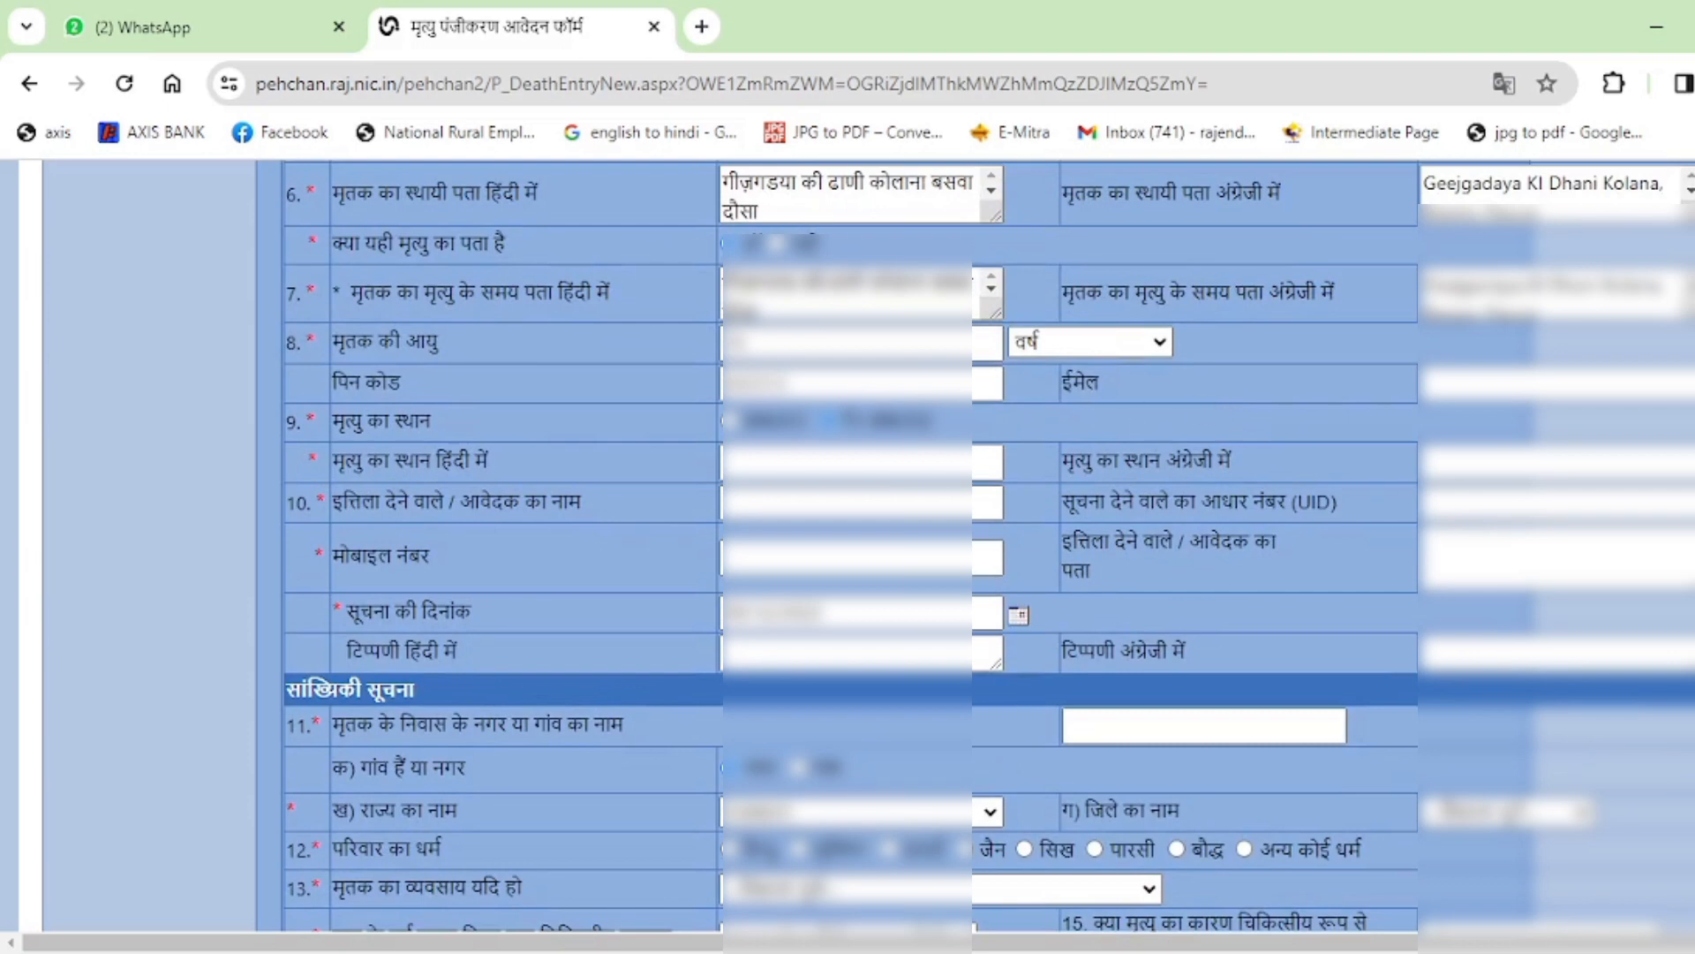
left_click(793, 459)
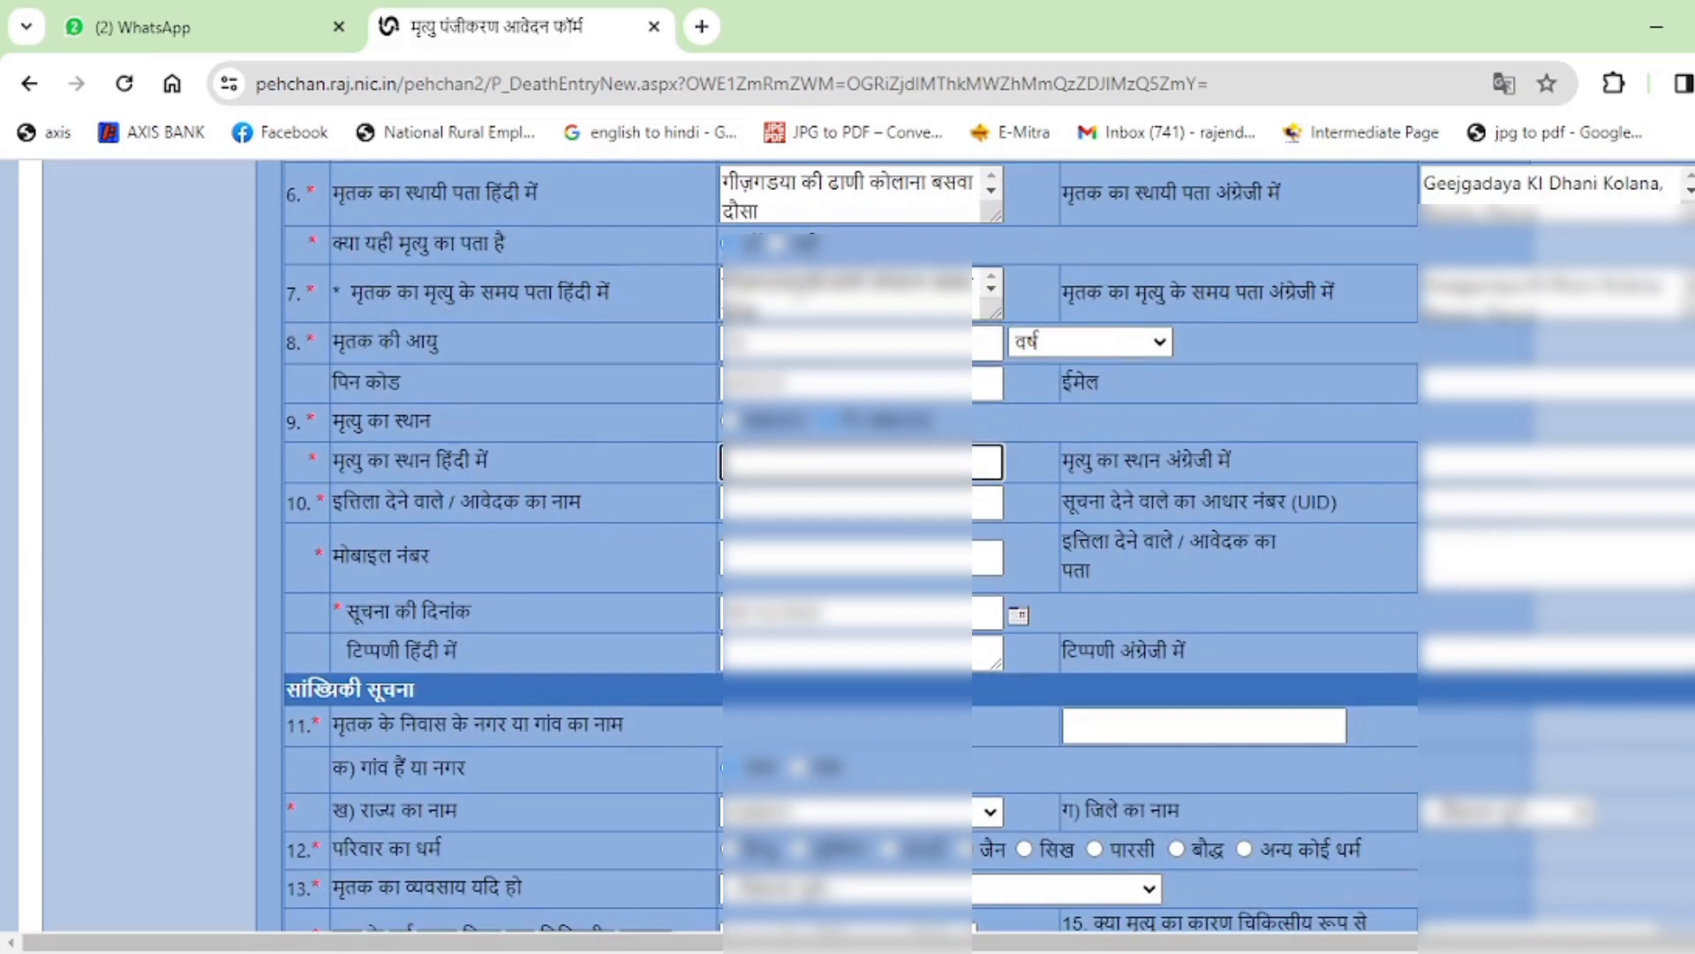
double_click(781, 284)
key("ctrl+a")
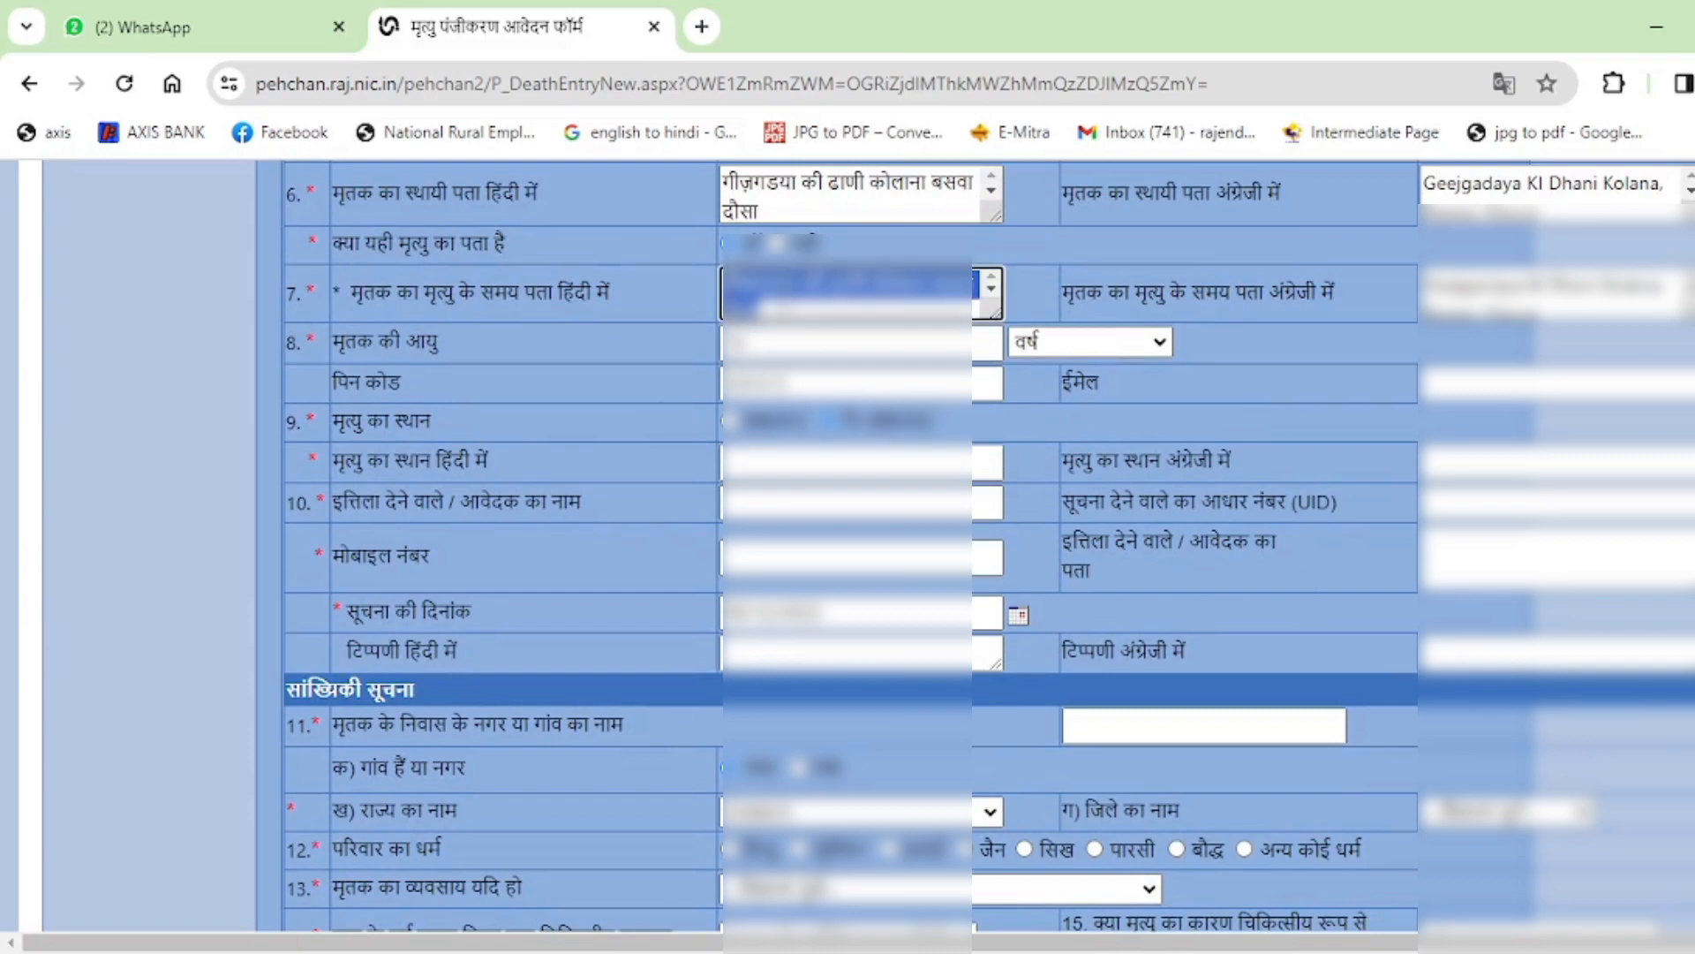
left_click(765, 466)
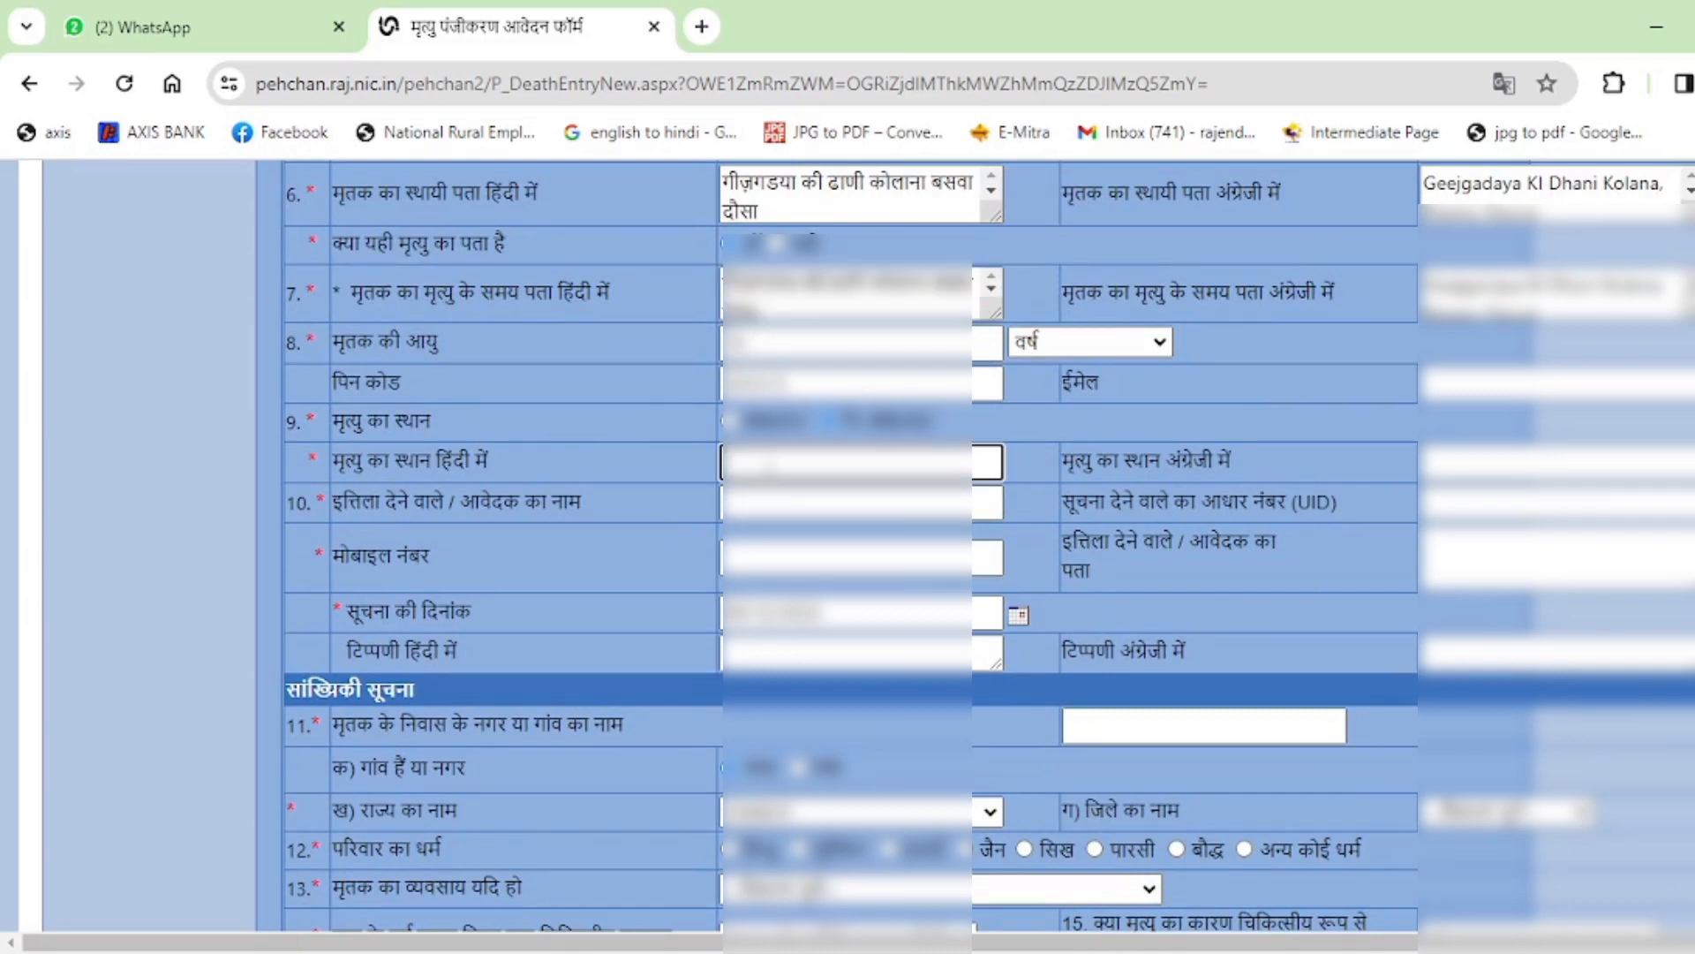
key("ctrl+v")
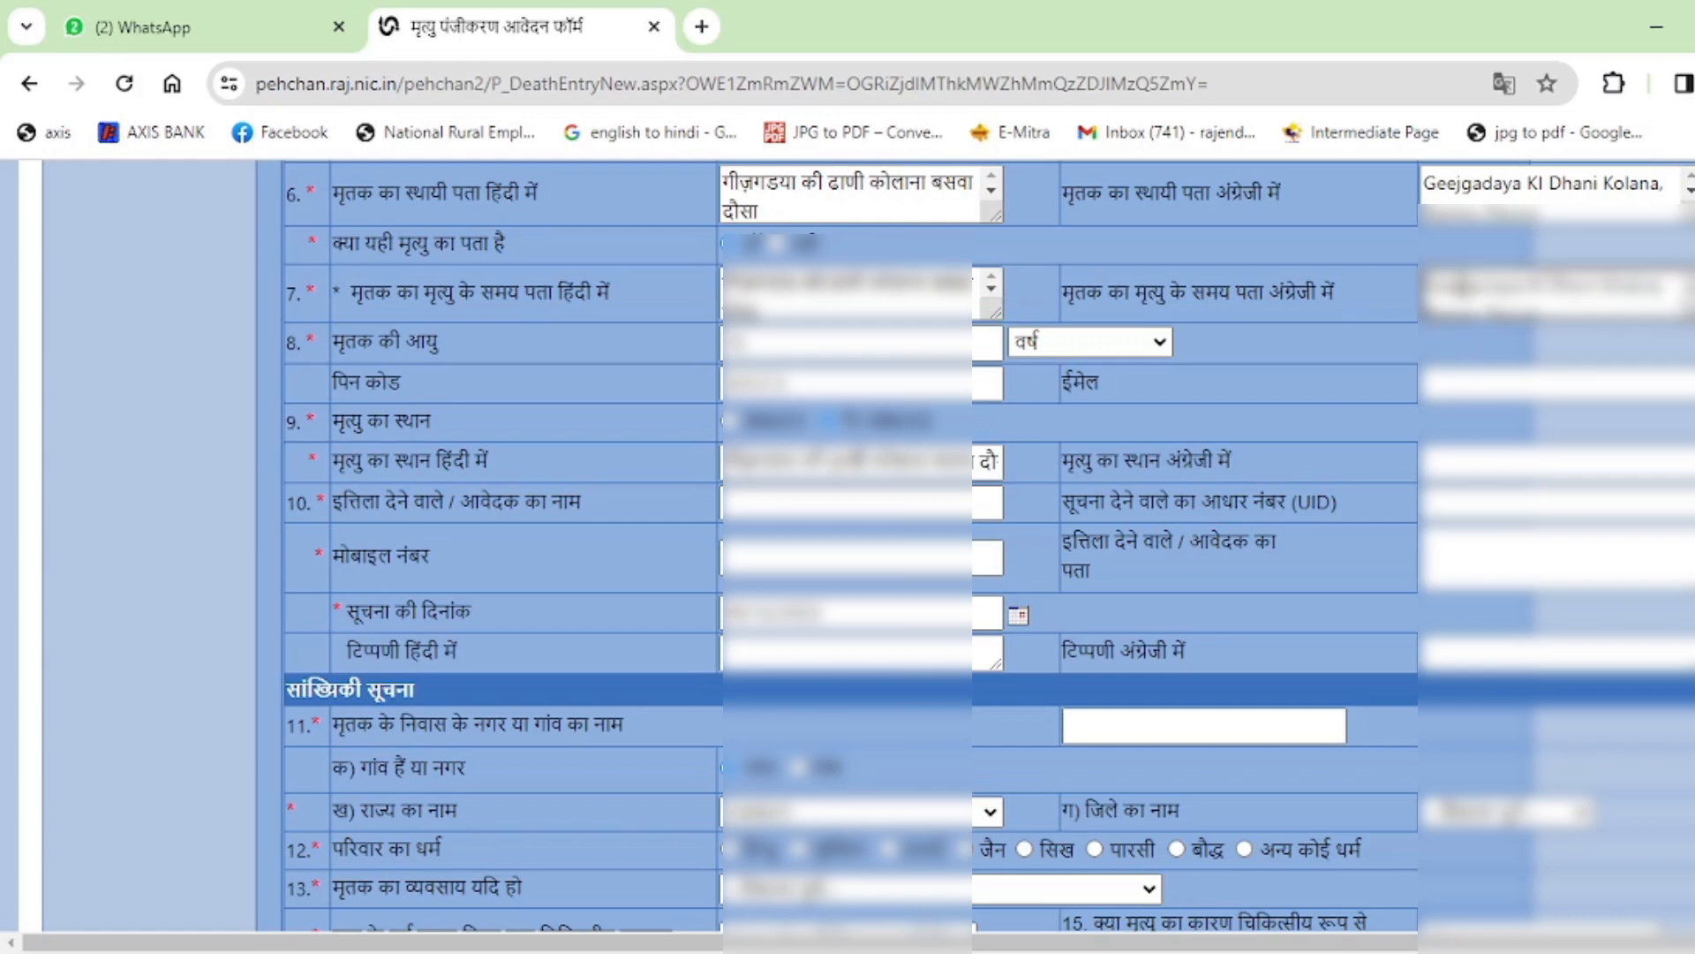
Copy the row-7 English death-time address into the English place-of-death field.
triple_click(1463, 288)
key("ctrl+c")
left_click(1448, 465)
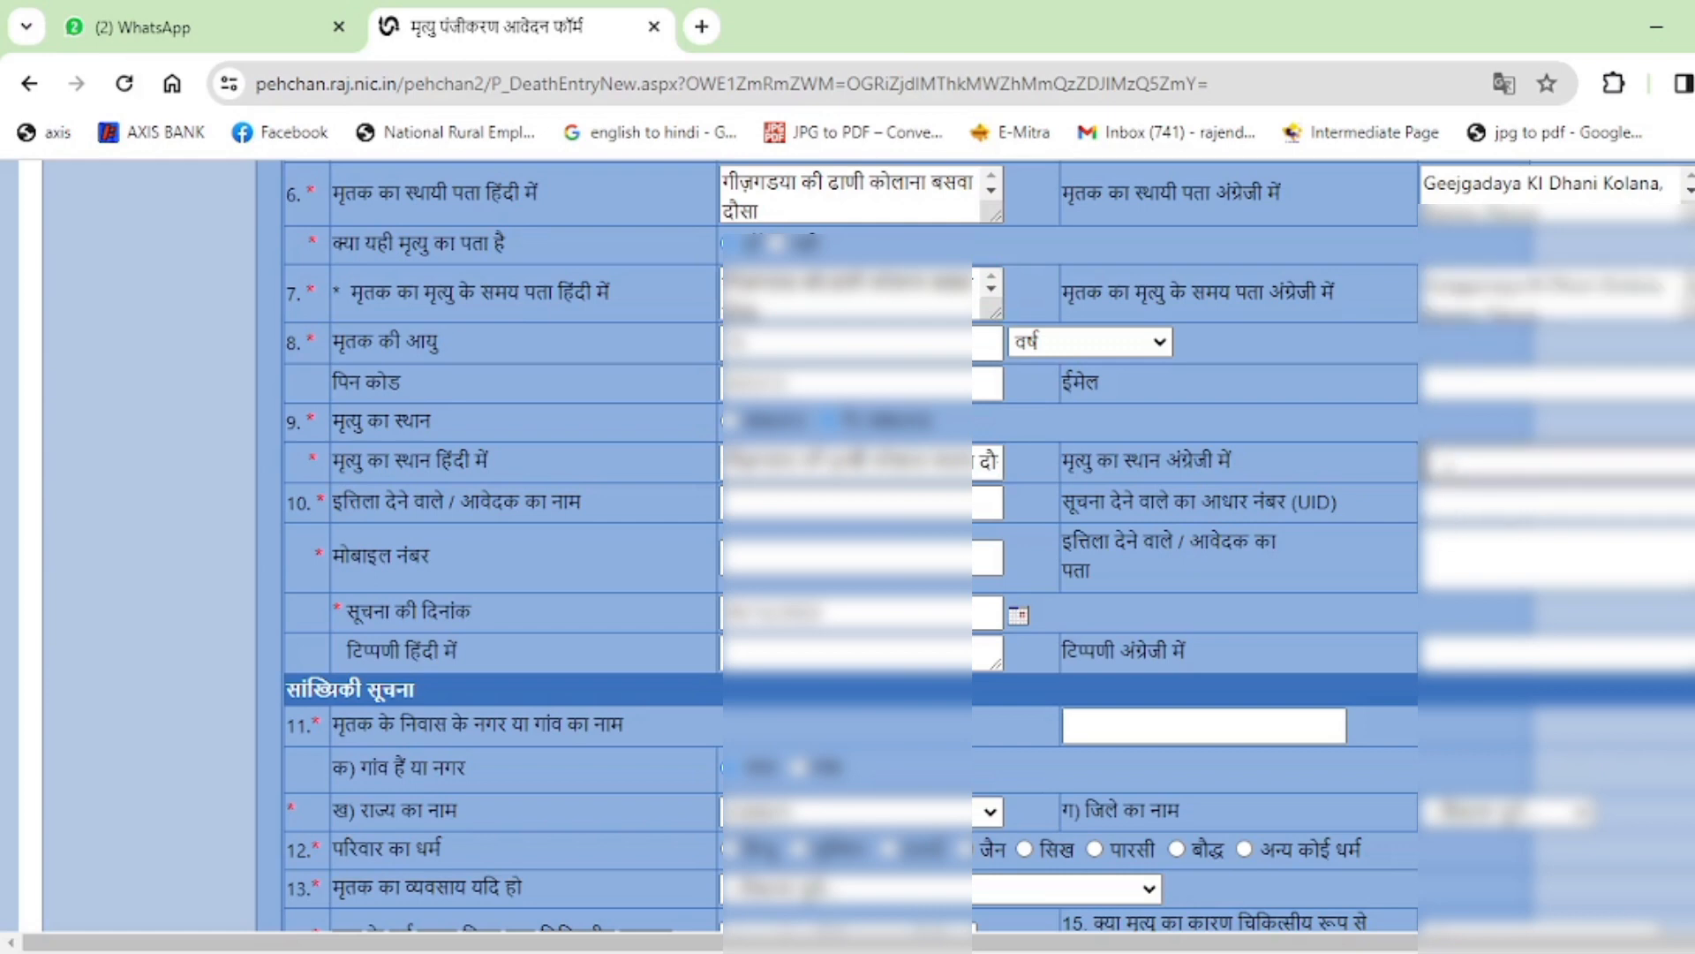
key("ctrl+v")
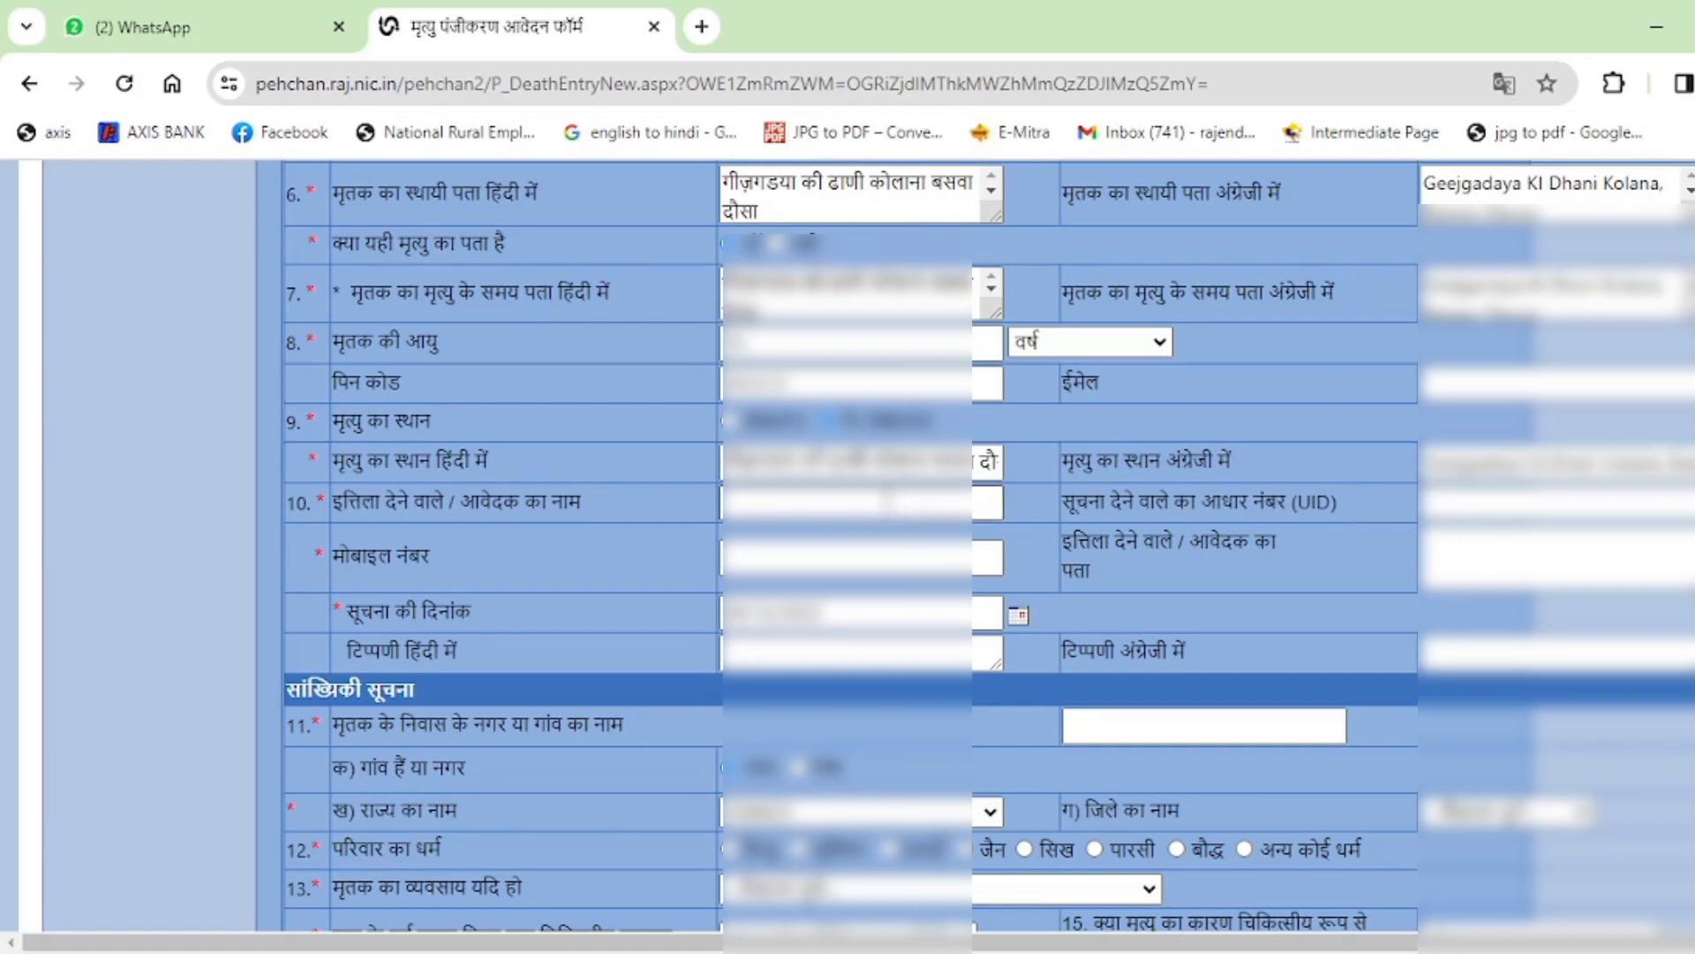
left_click(887, 500)
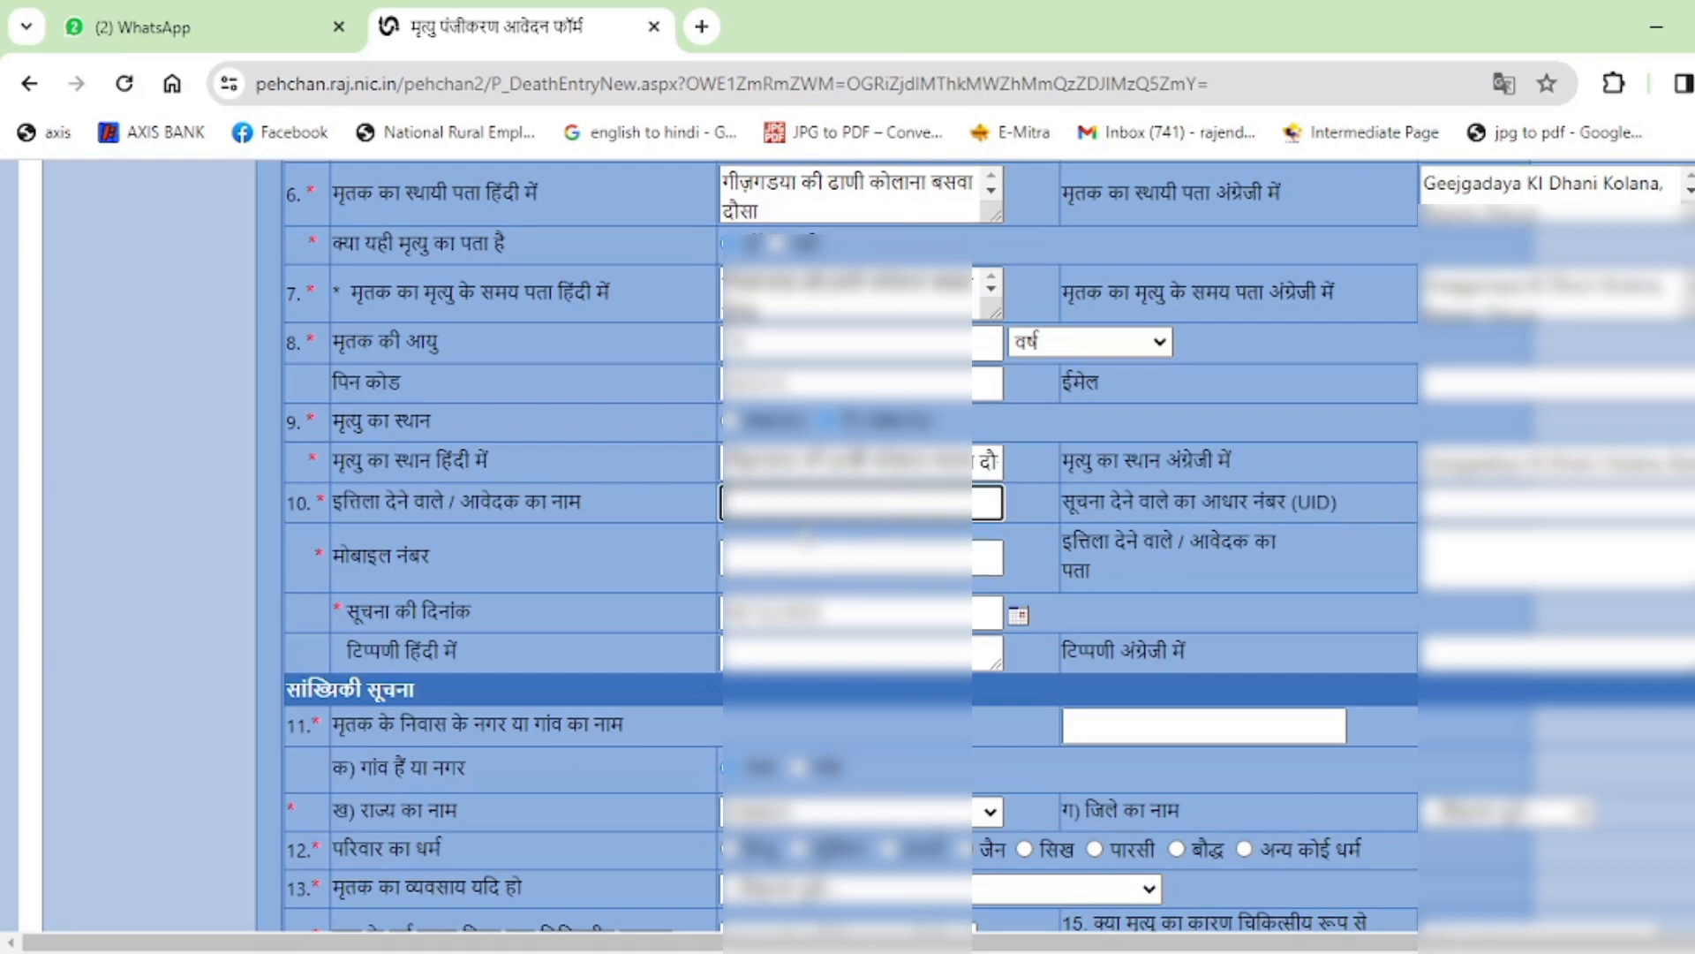
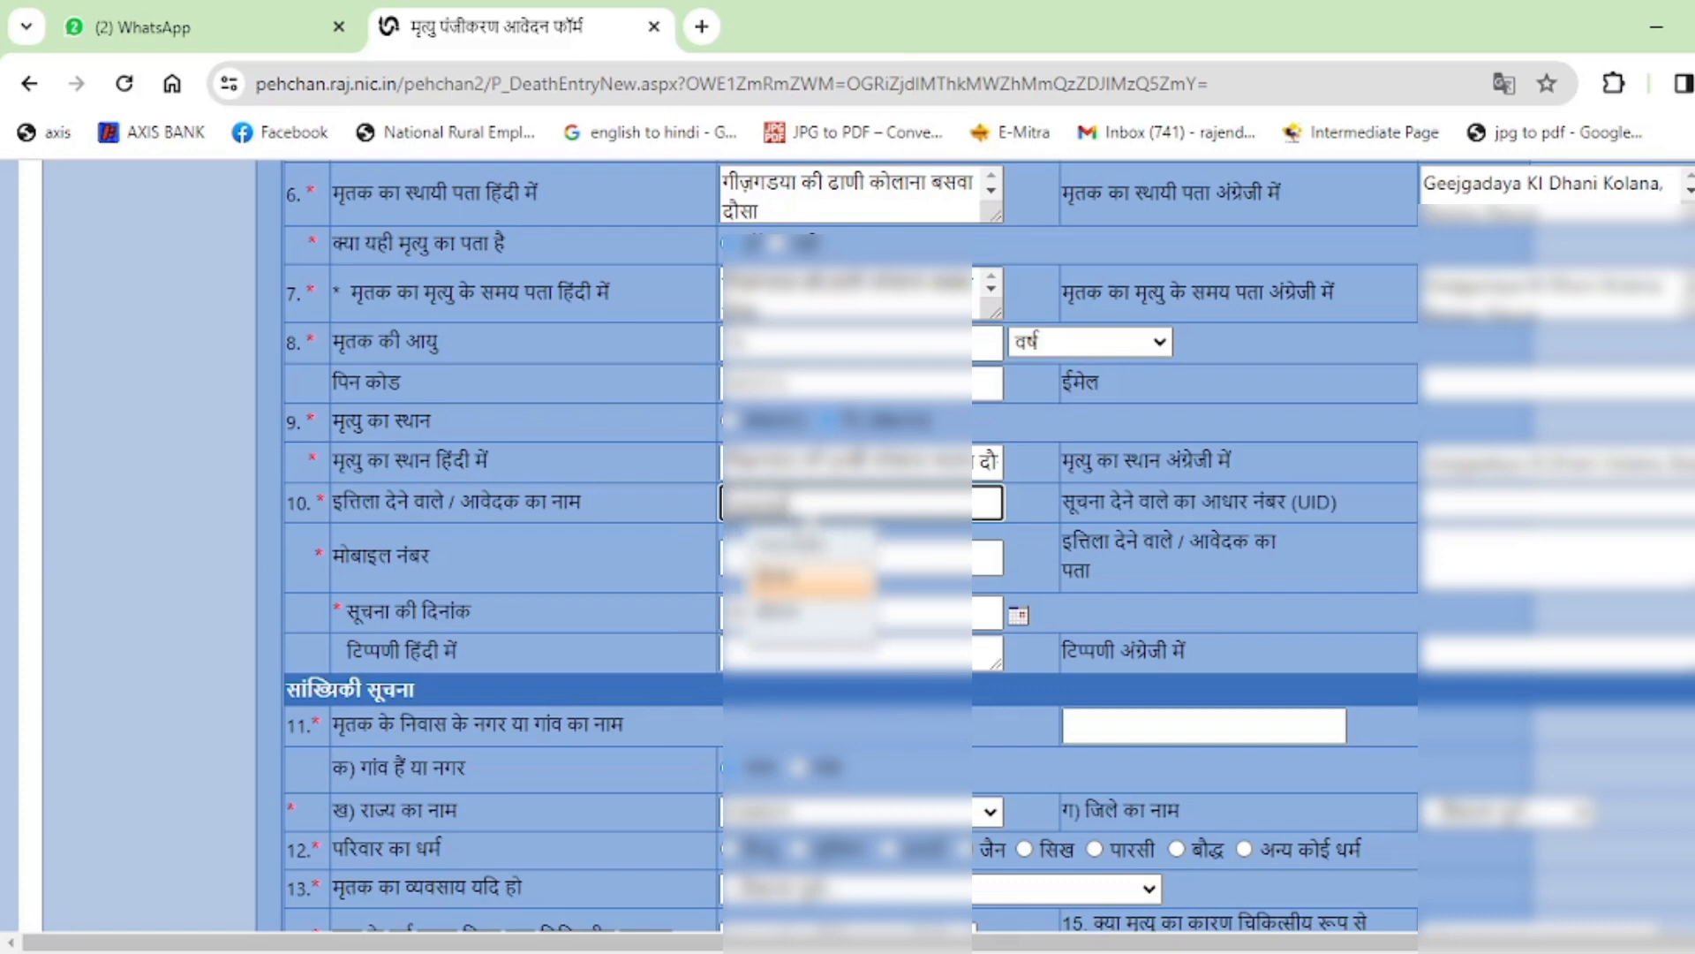
Enter the applicant's full name in item 10 using Hindi transliteration suggestions, correcting it as needed.
left_click(812, 587)
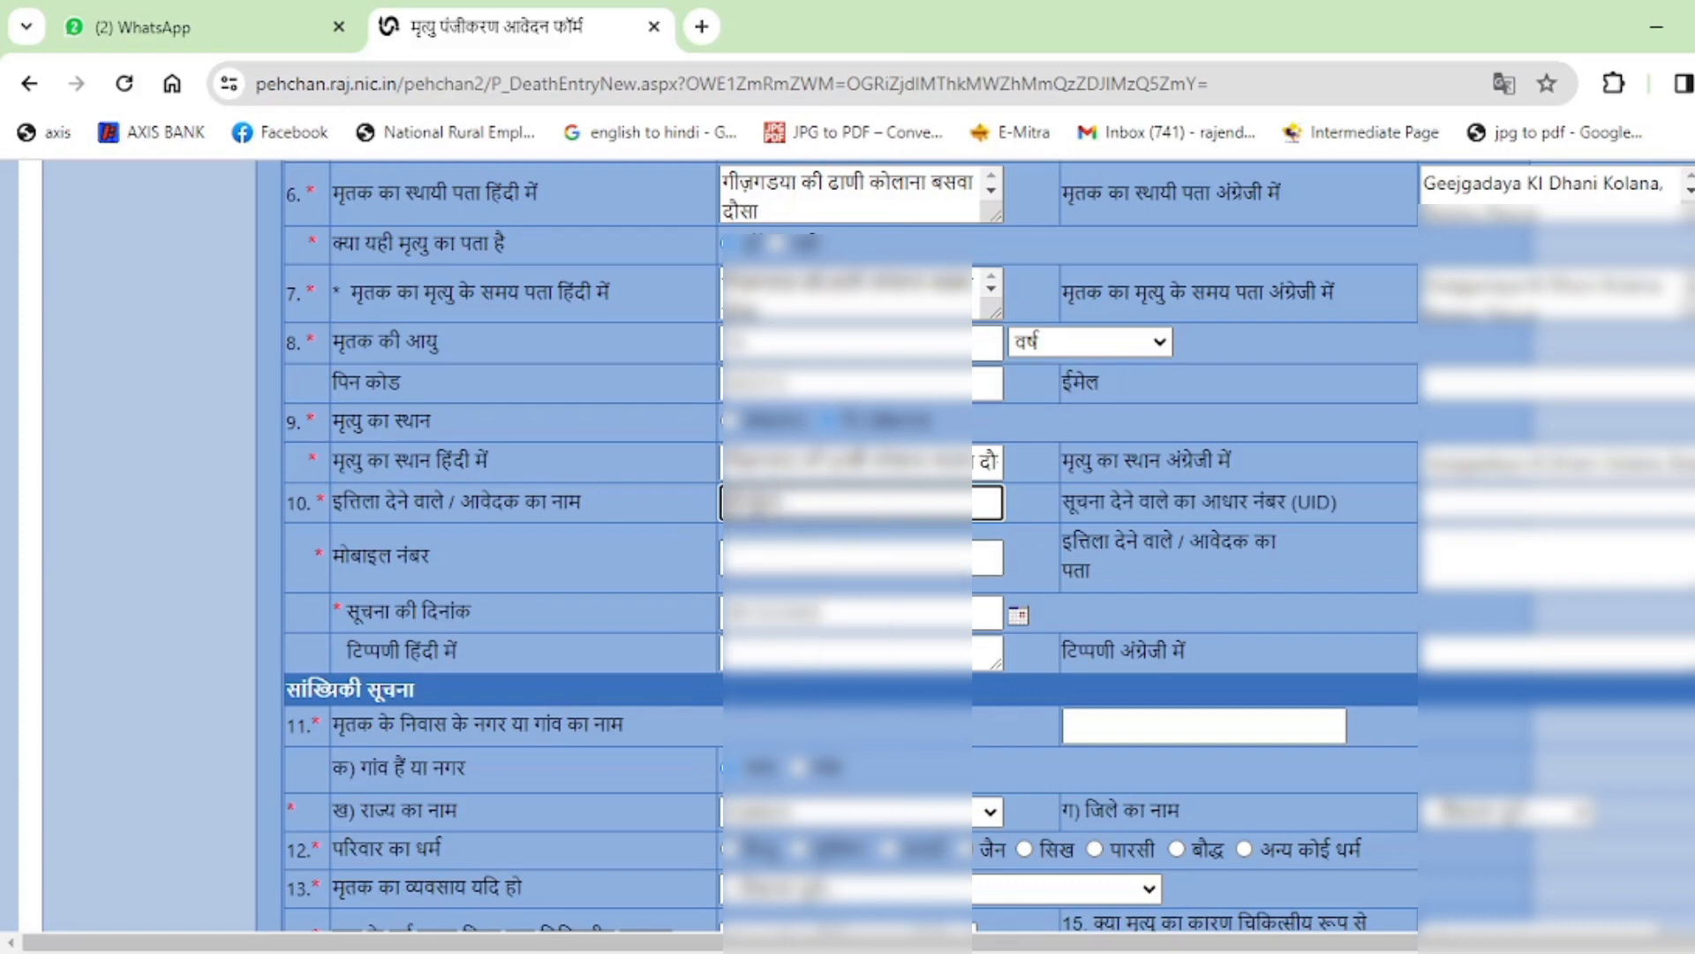
left_click(756, 504)
key("BackSpace")
type("ra")
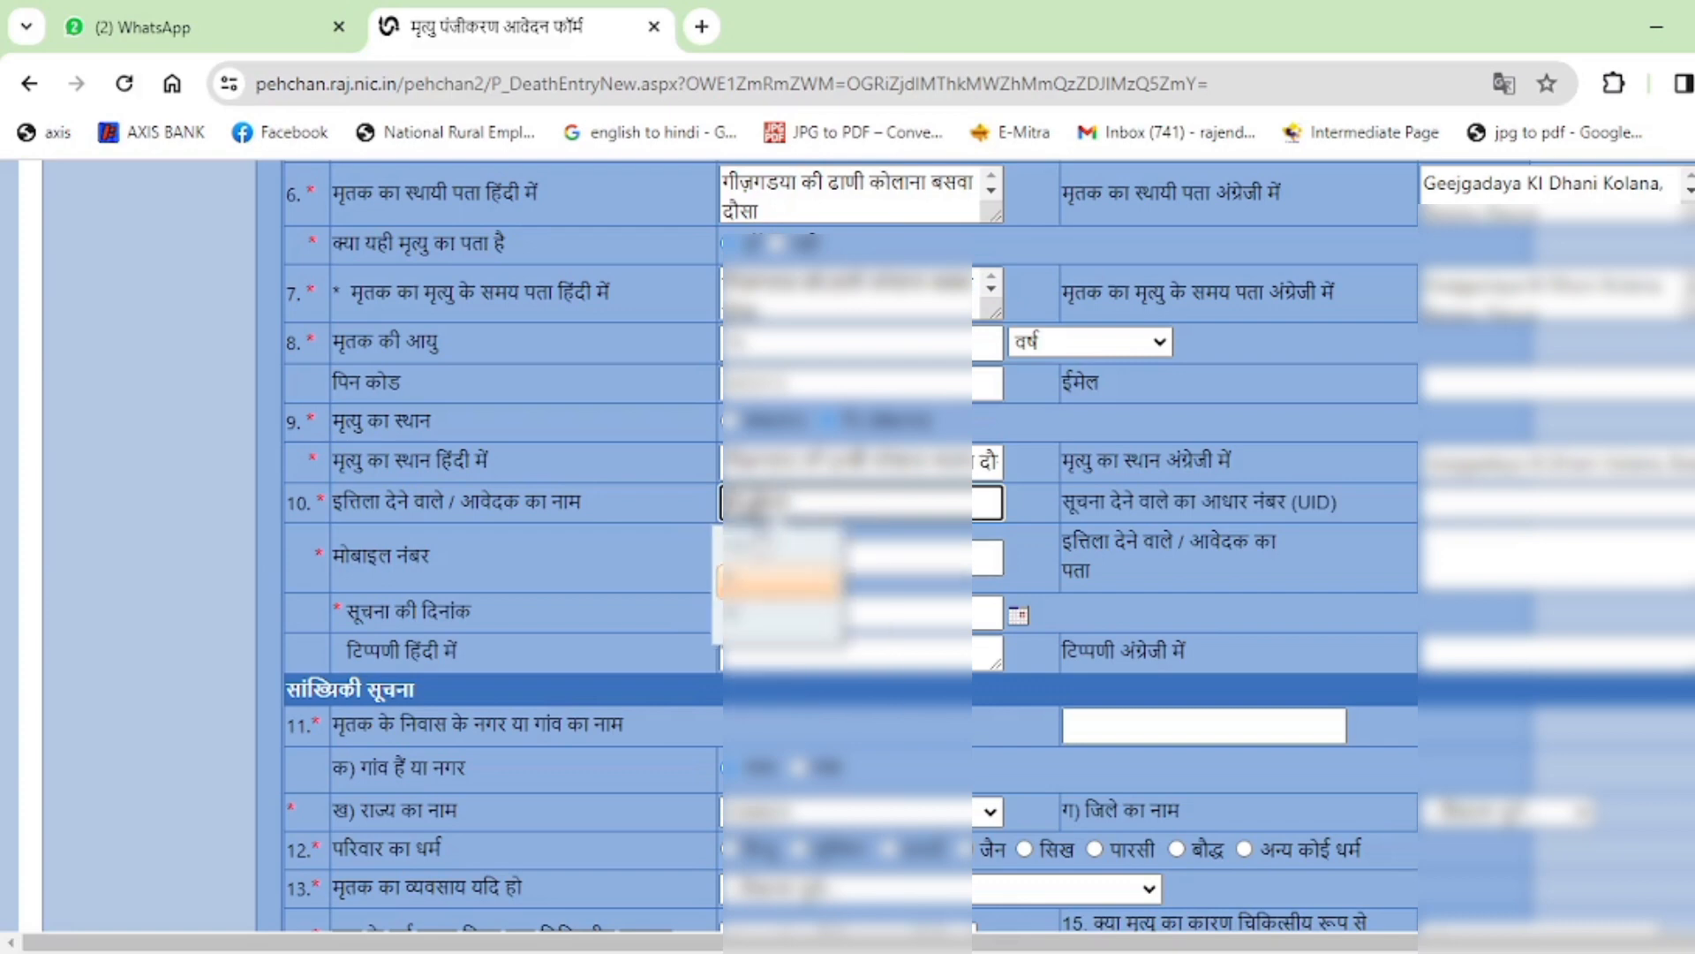
left_click(756, 624)
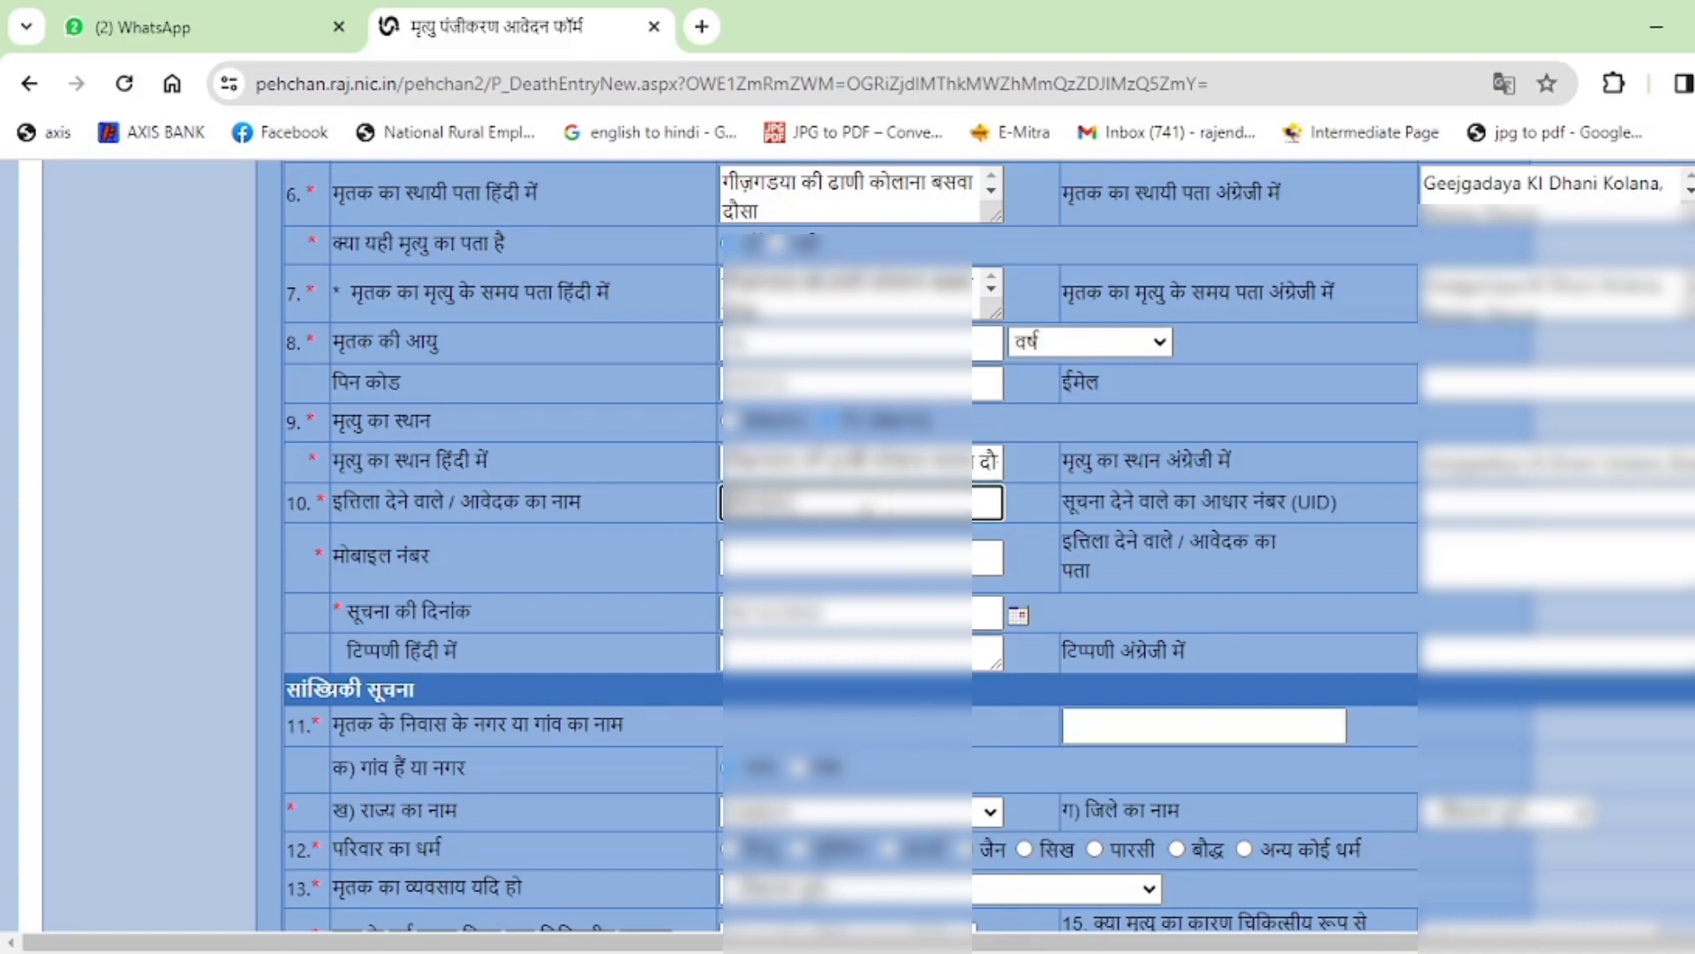
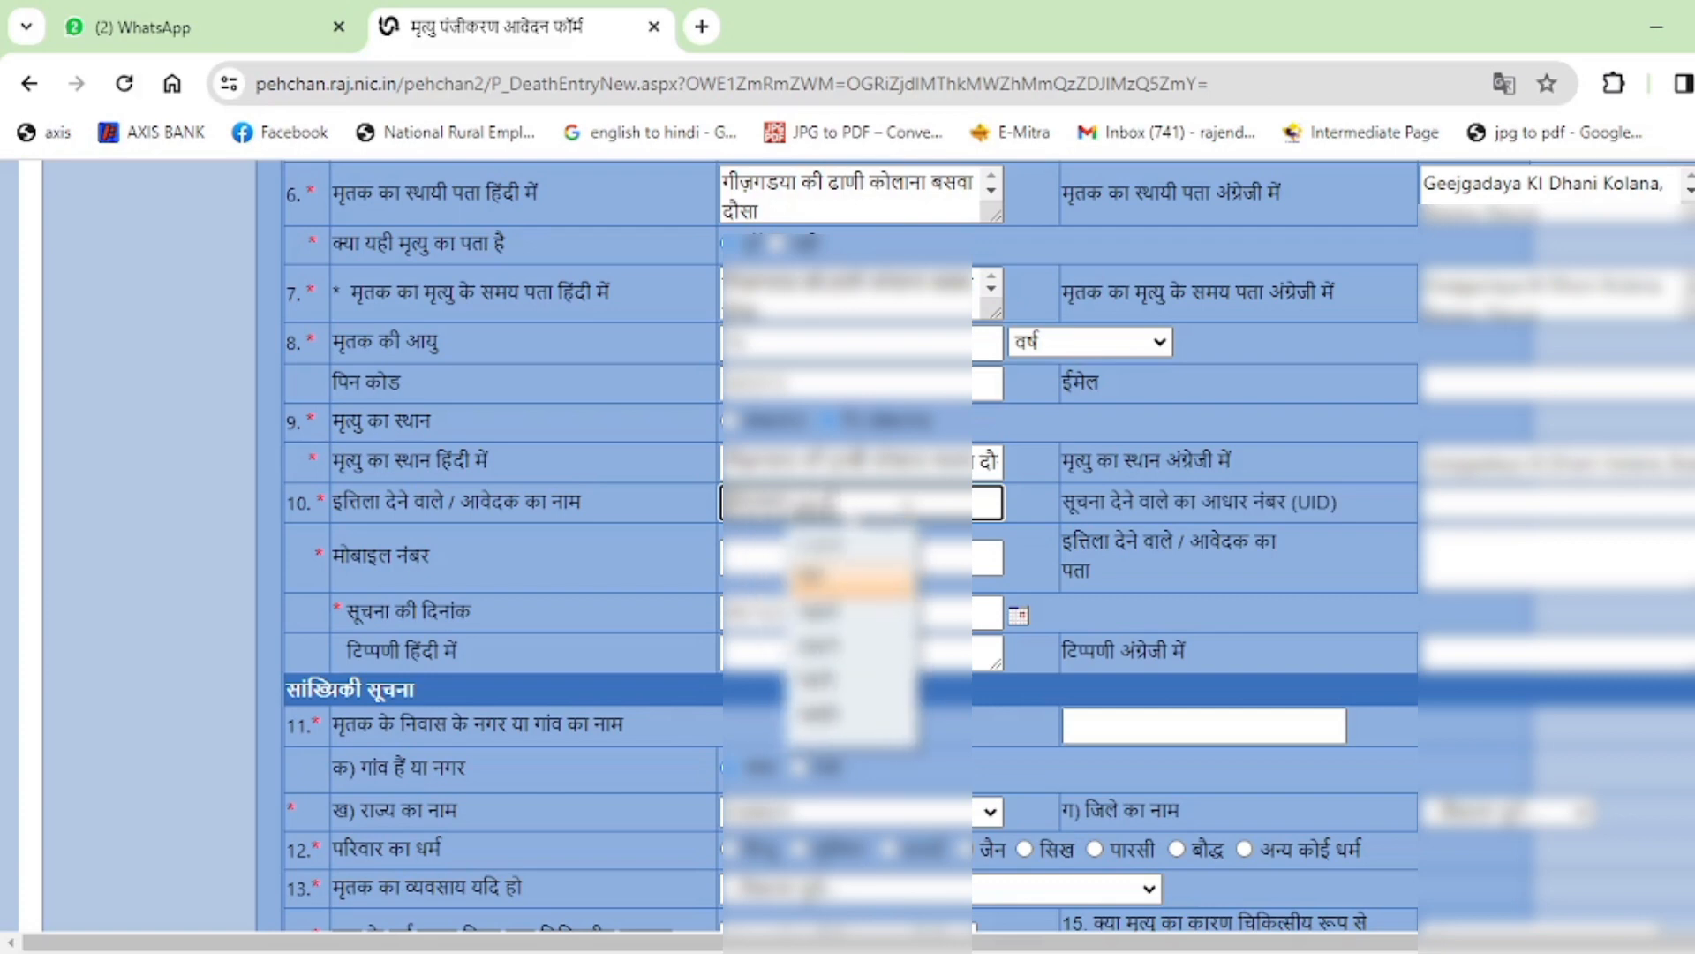
left_click(891, 583)
Enter the informant's Aadhaar number in the UID field.
left_click(1161, 521)
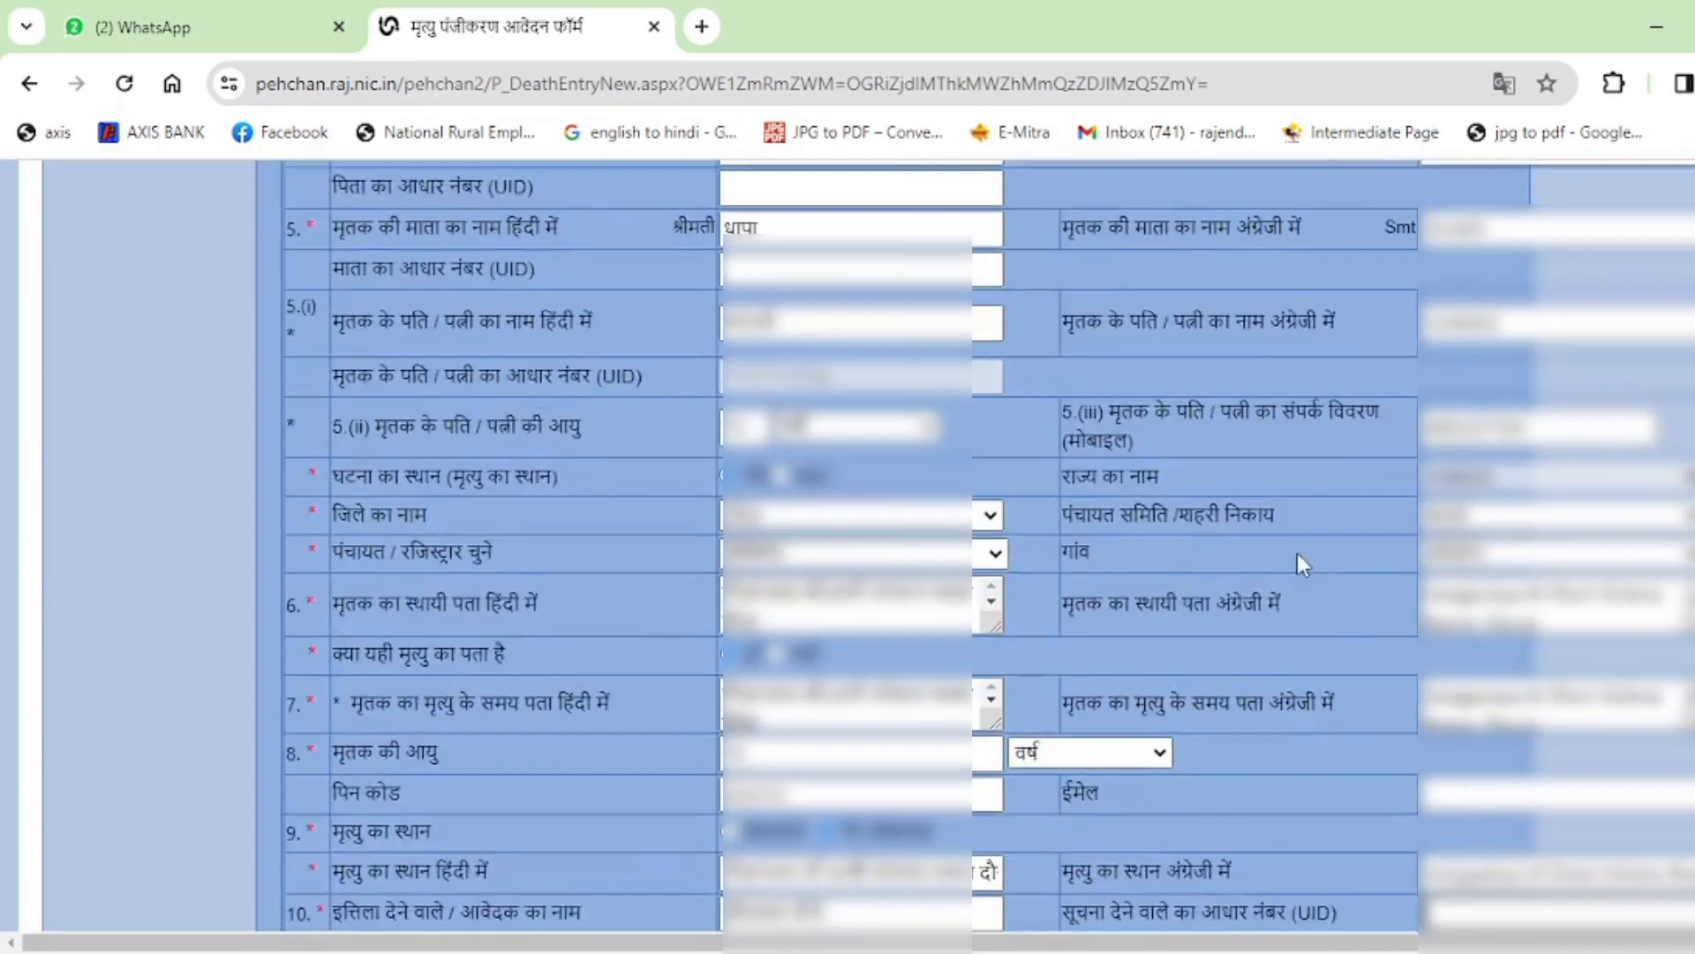
type("*****")
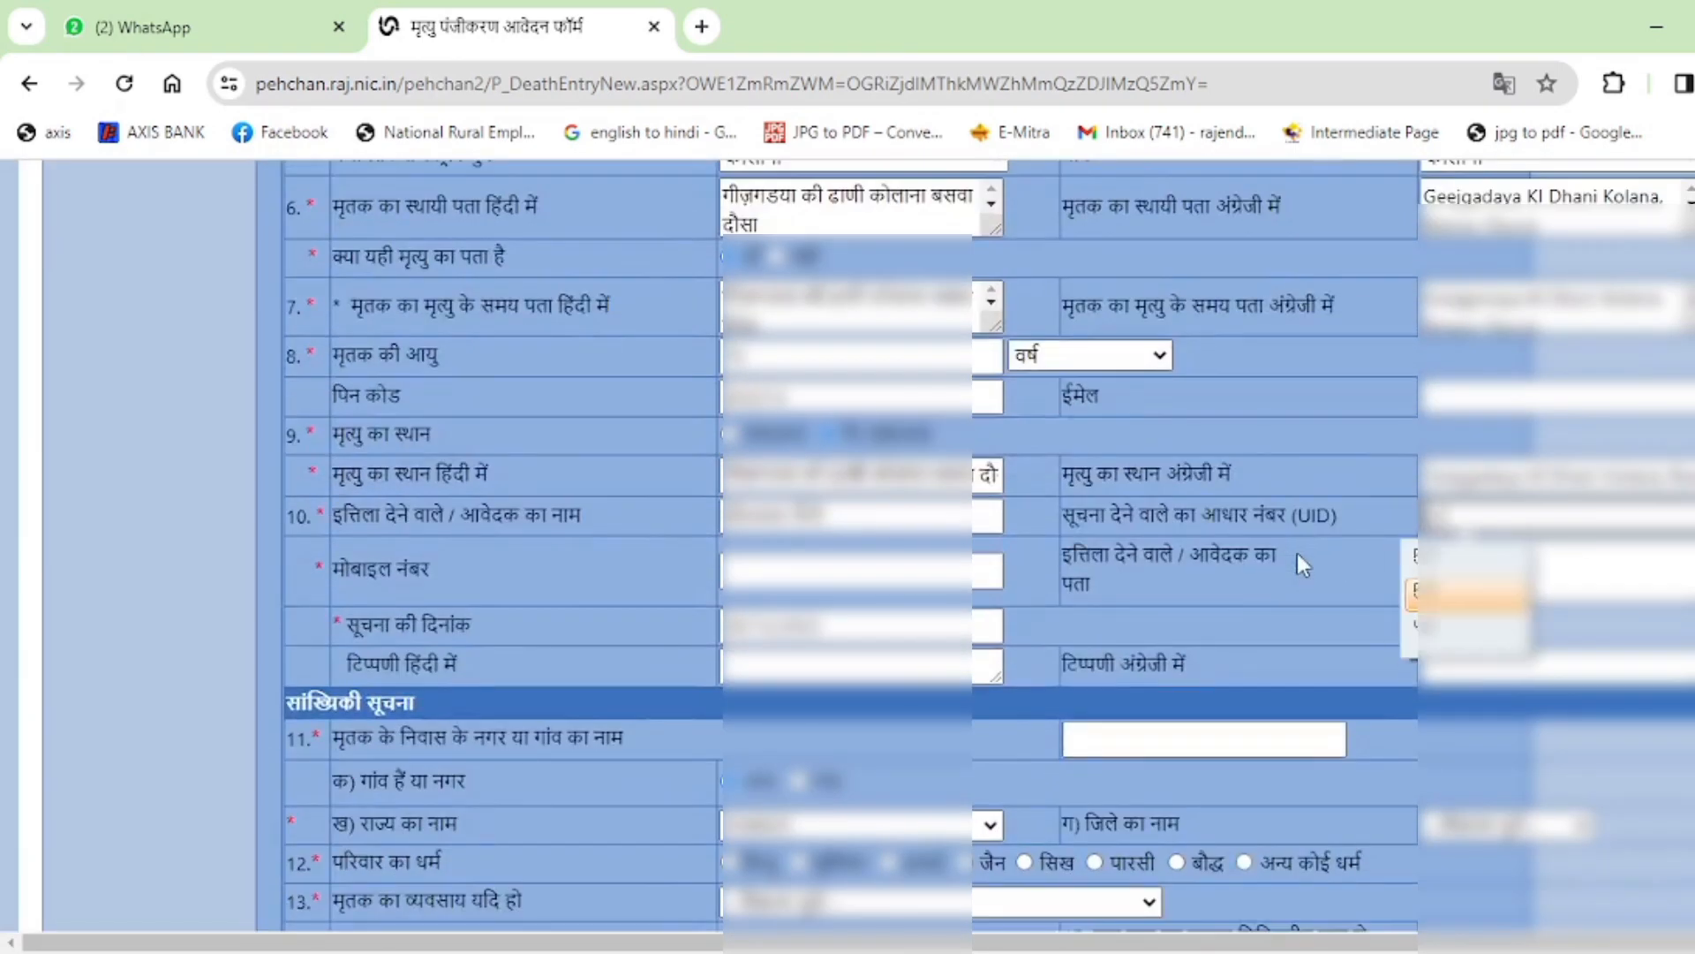
type("****")
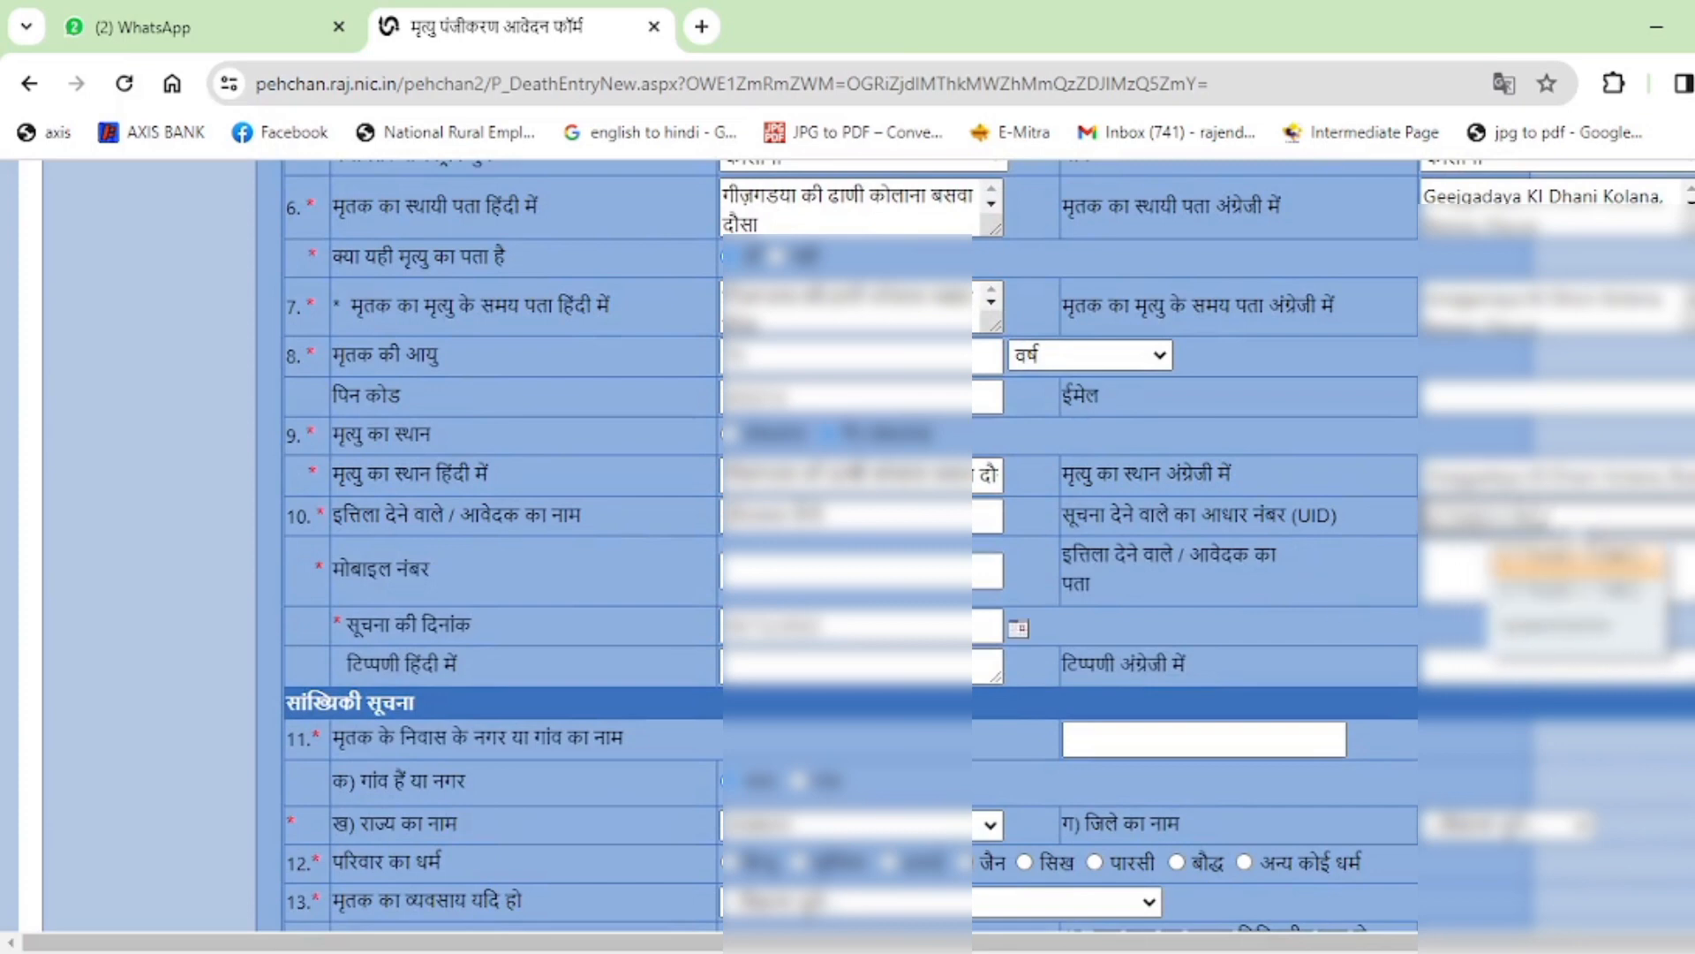
left_click(1582, 563)
left_click(1278, 602)
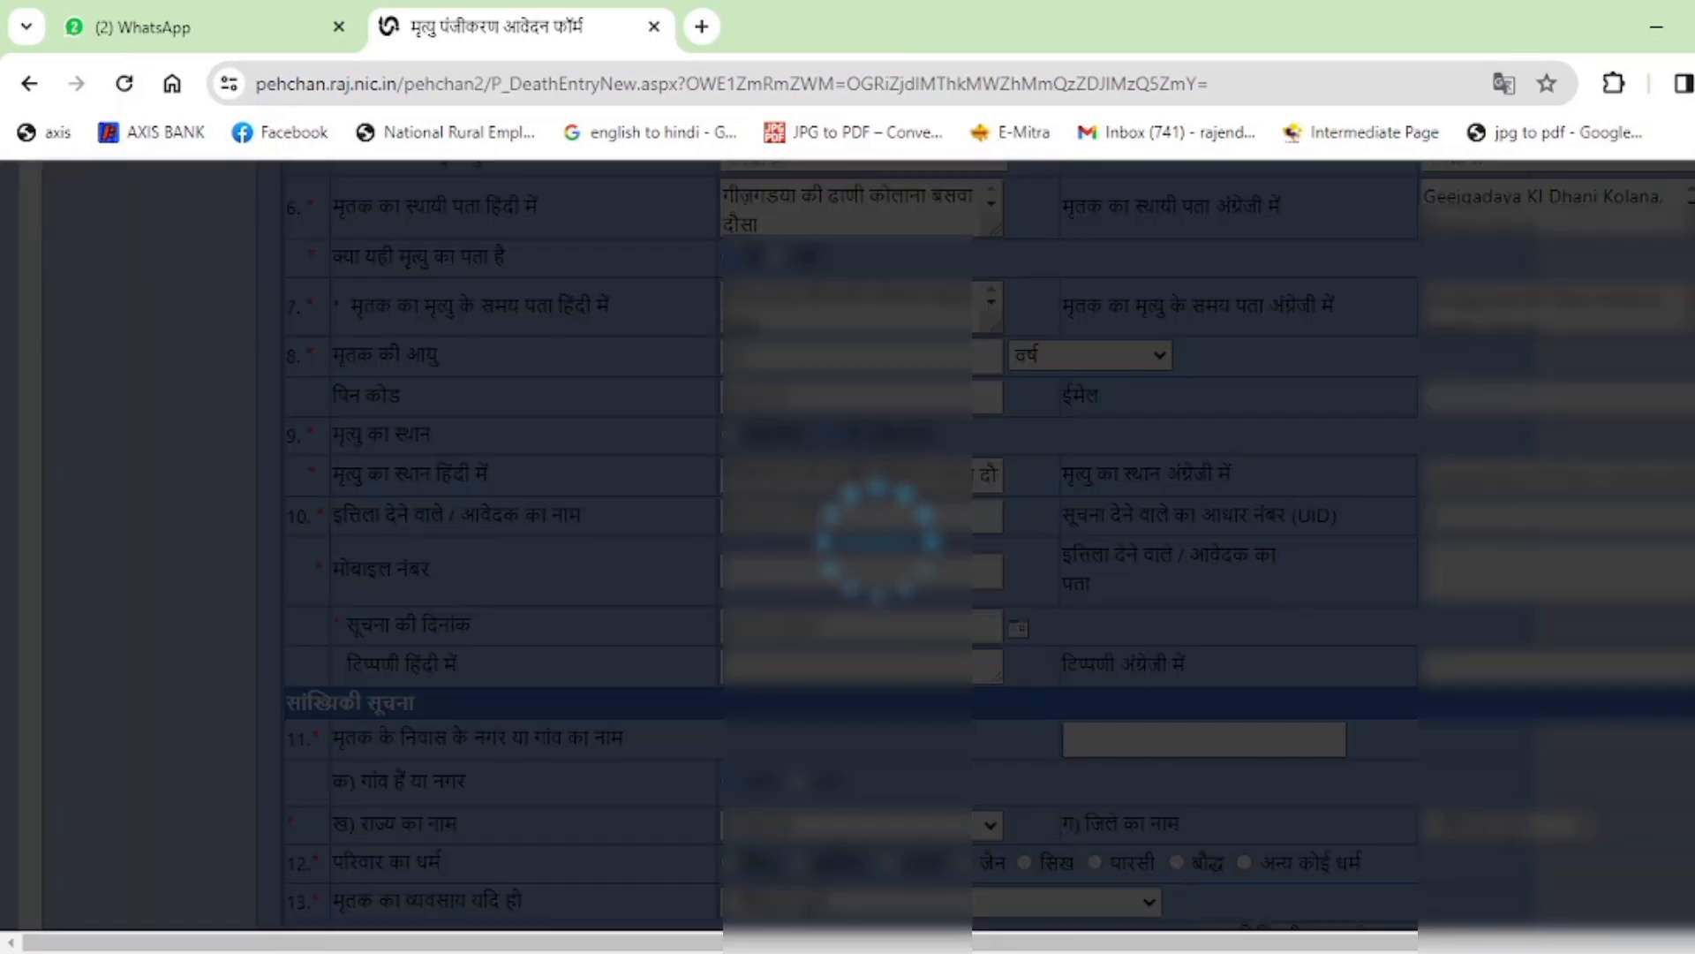
mouse_move(1320, 952)
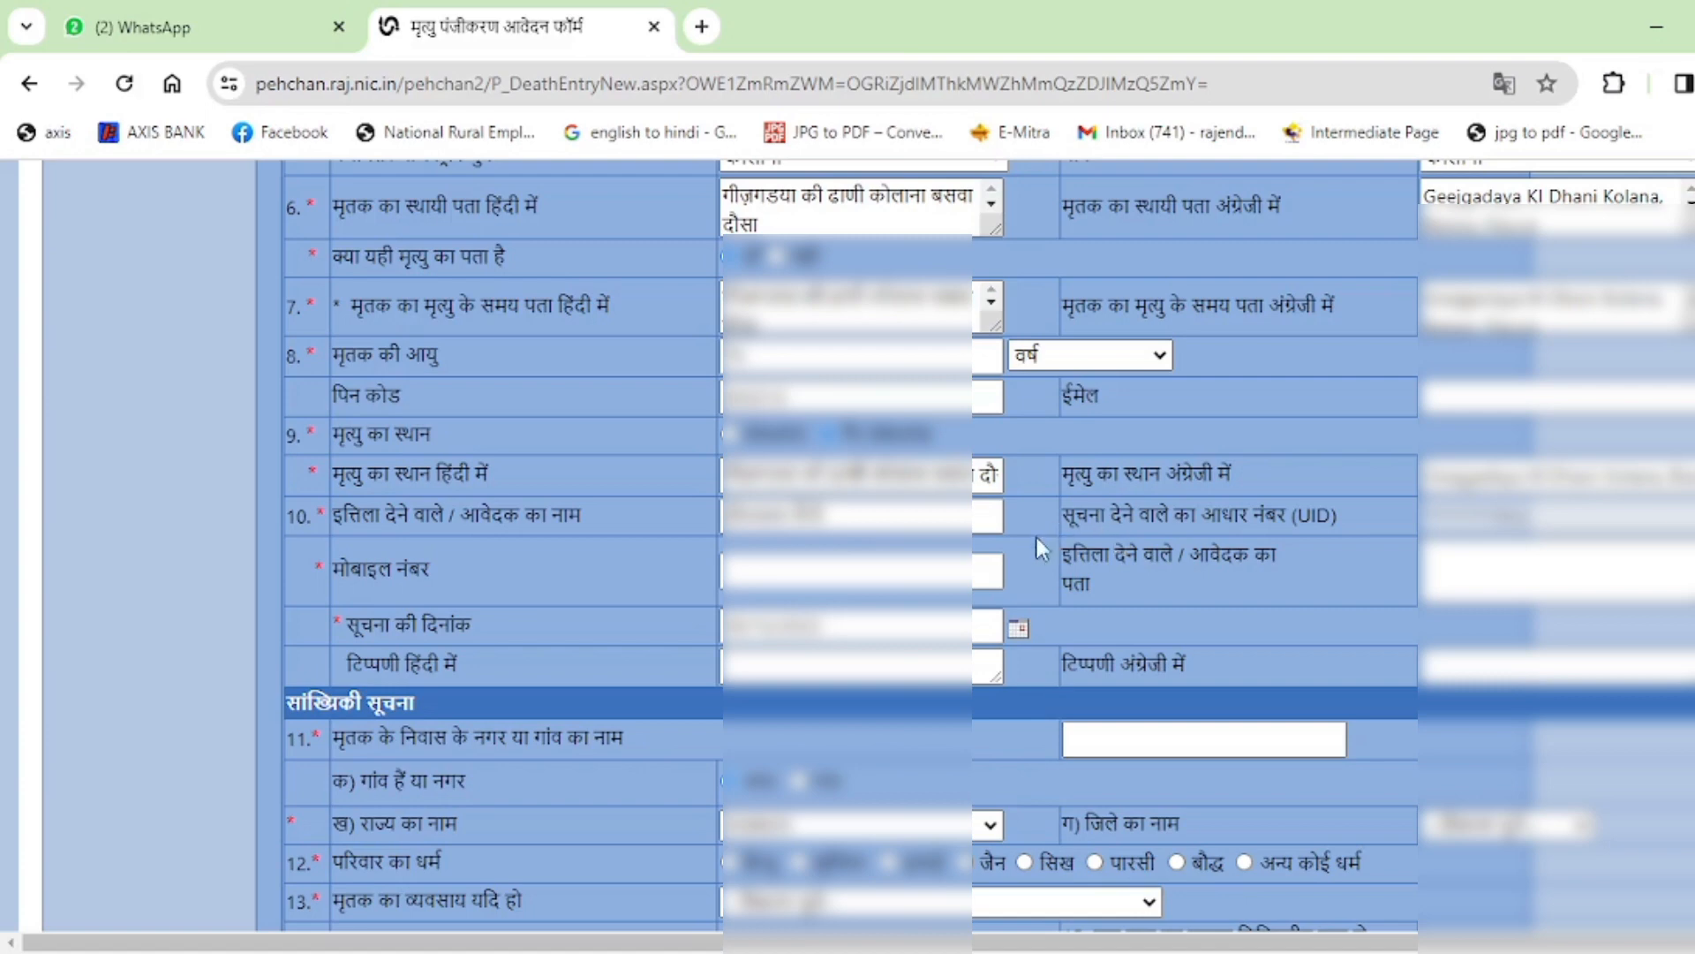
Enter the informant's mobile number.
left_click(892, 574)
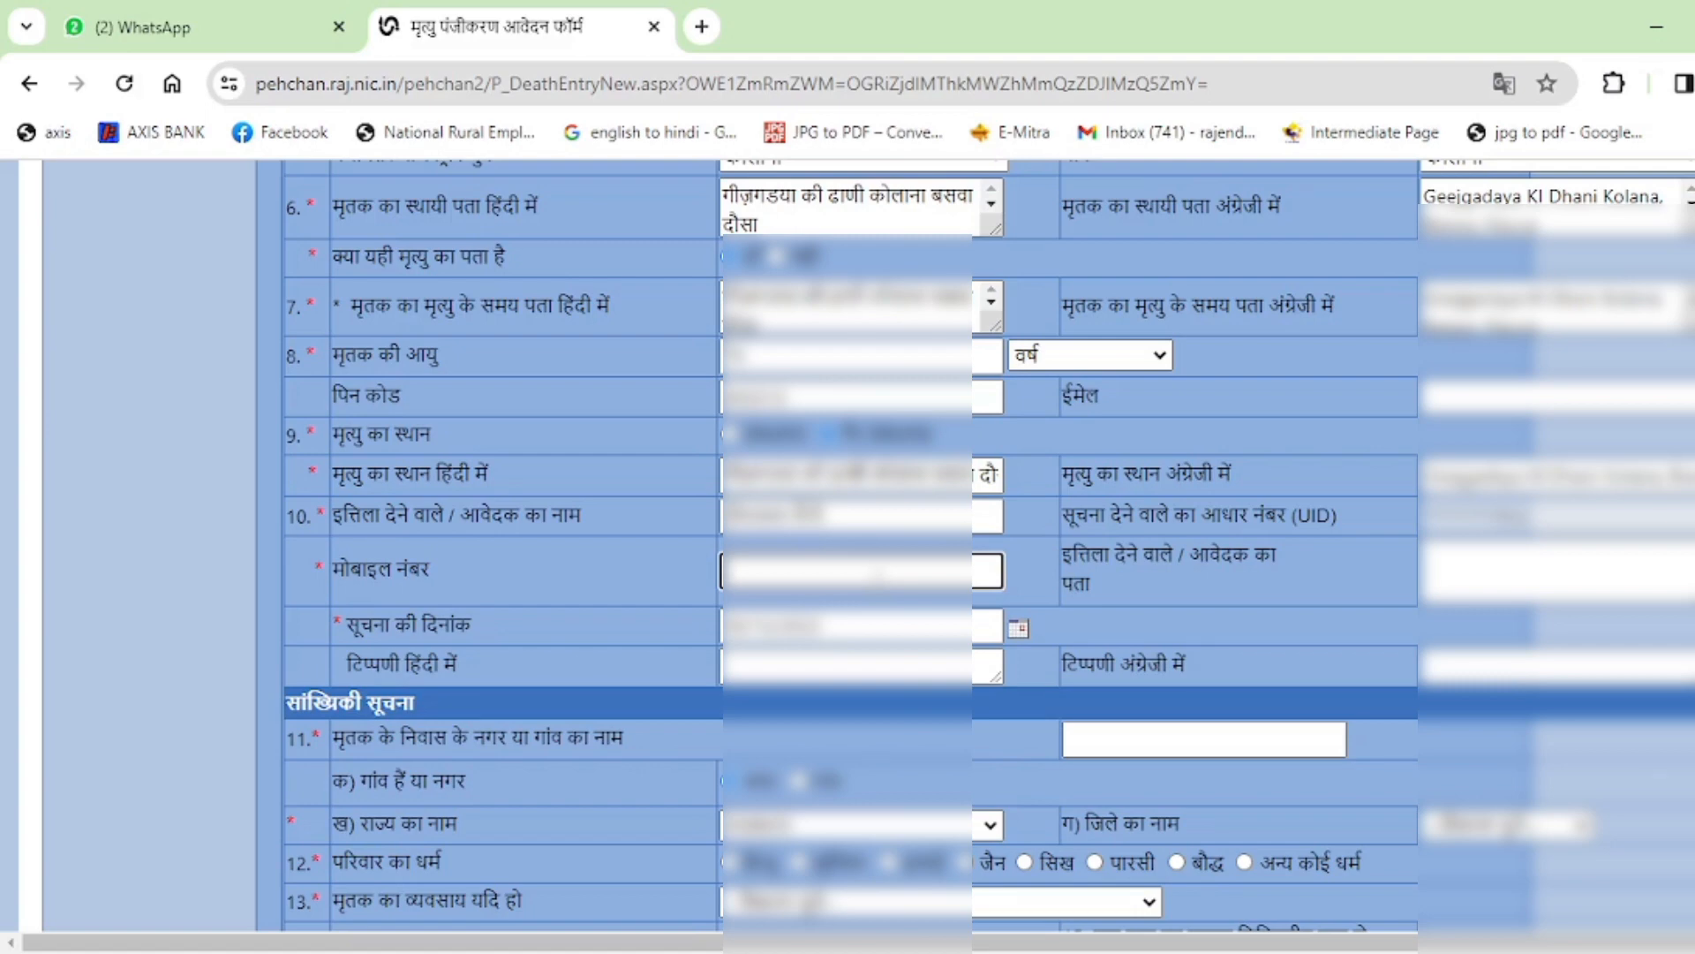
type("???????")
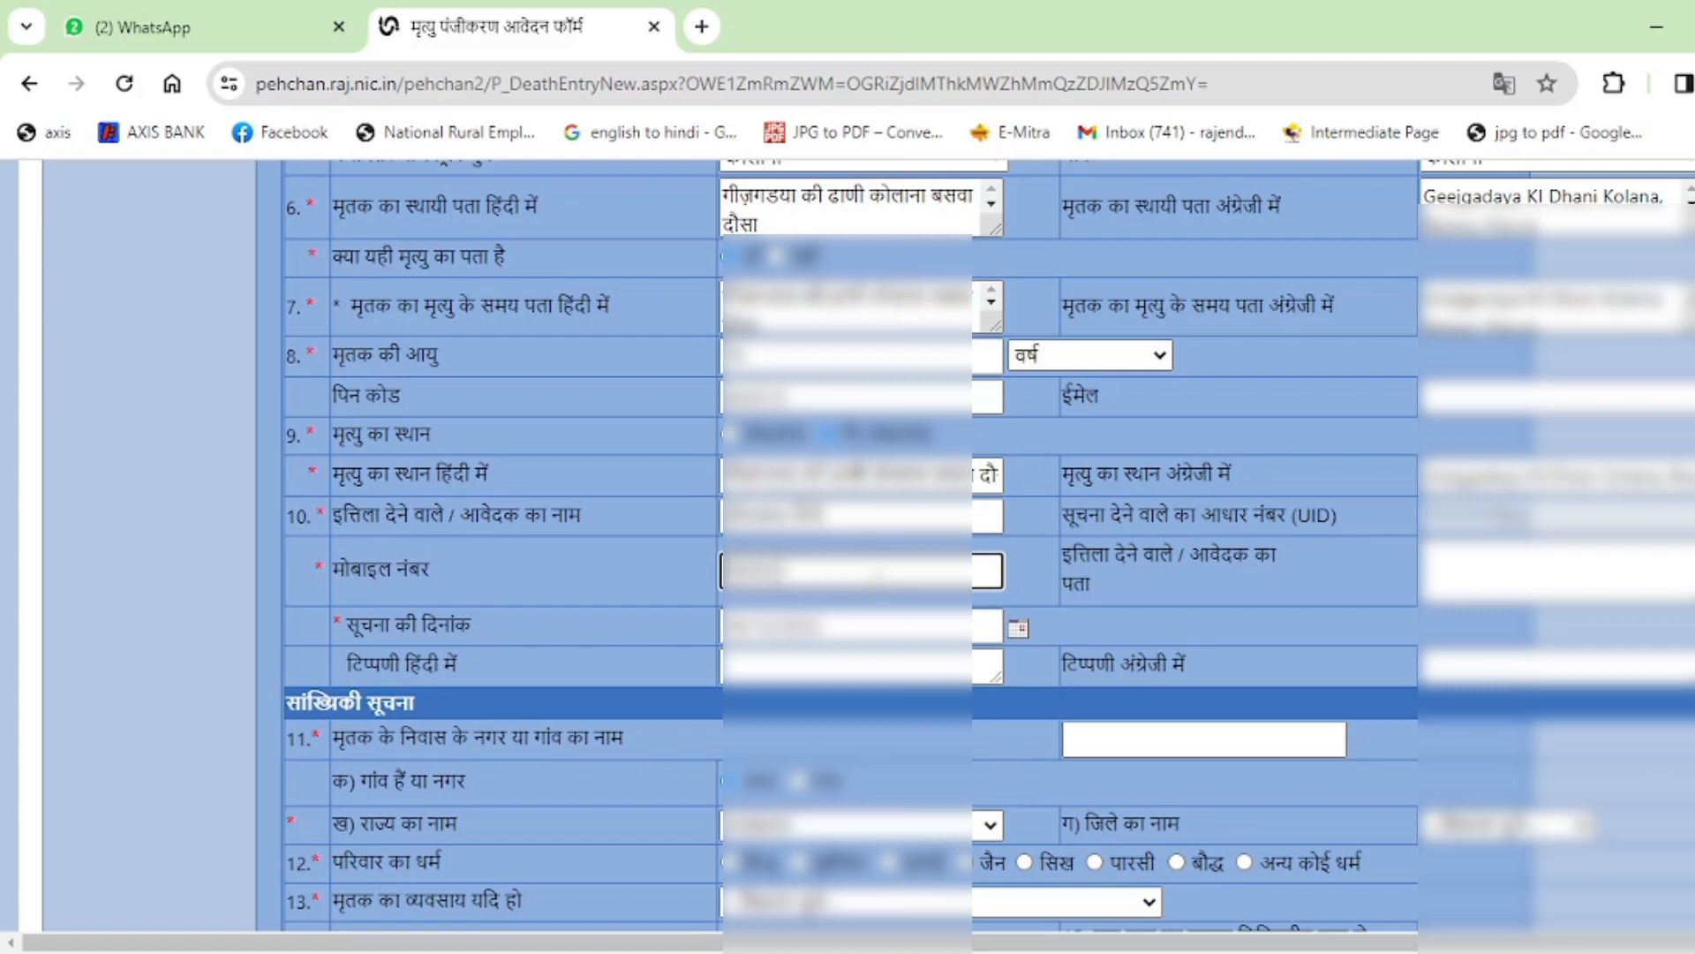
type("????")
left_click(1138, 603)
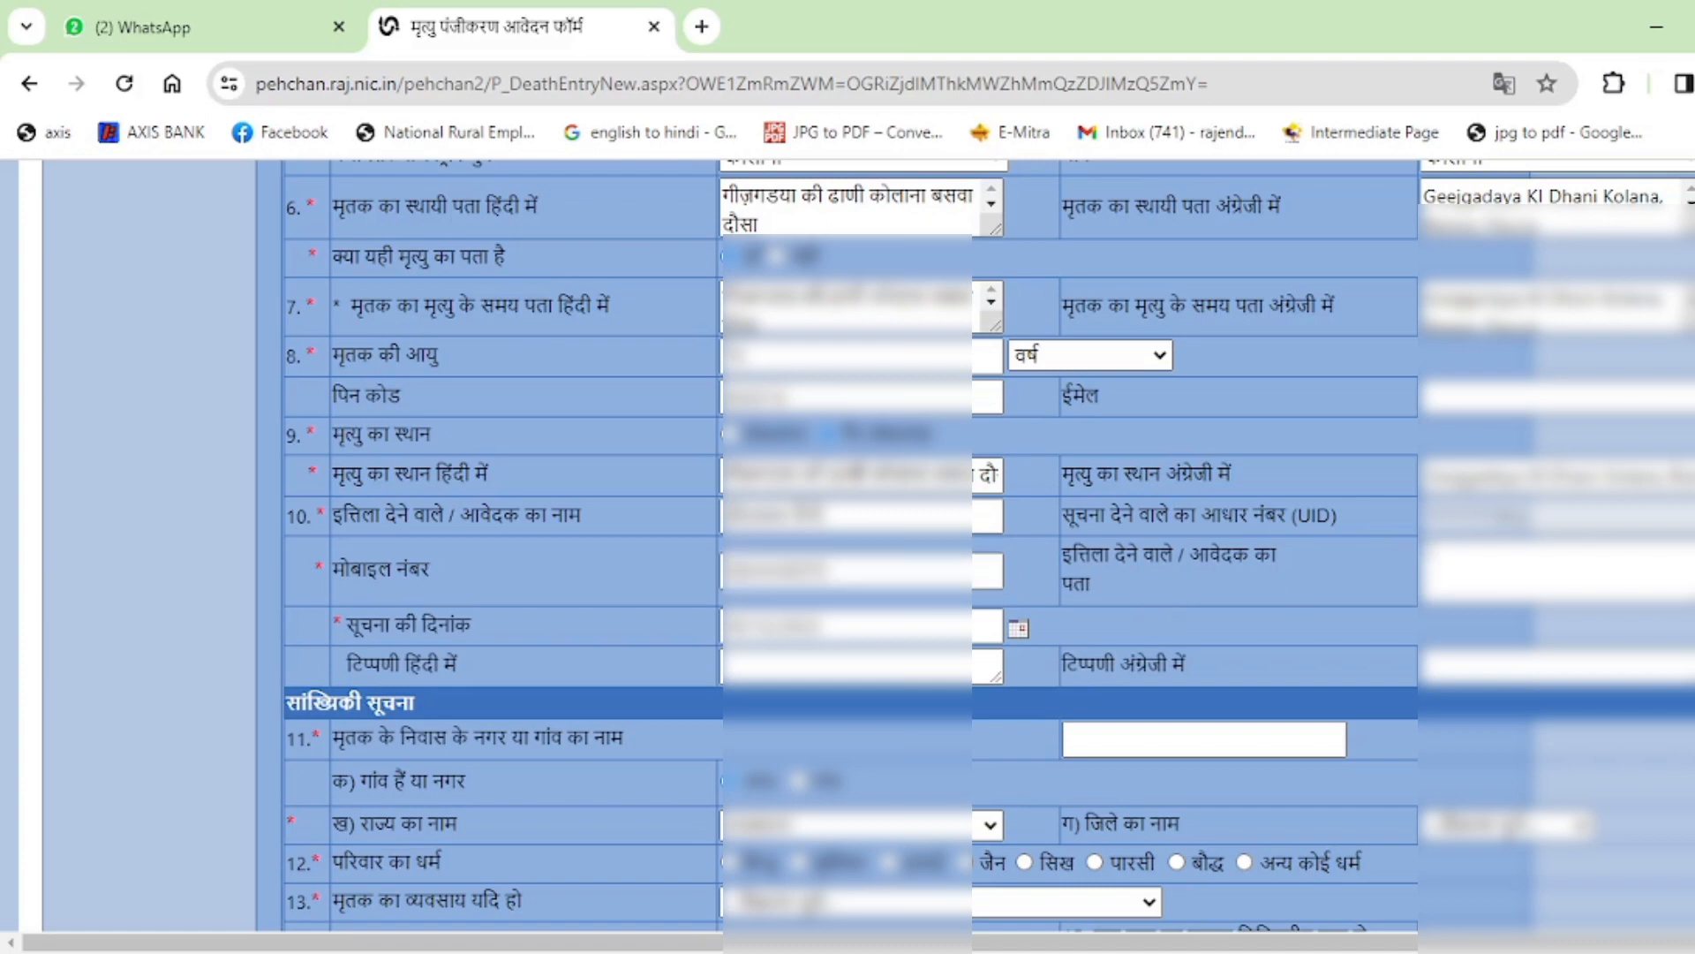
Copy the row-7 Hindi address into the applicant's address field.
left_click(1468, 573)
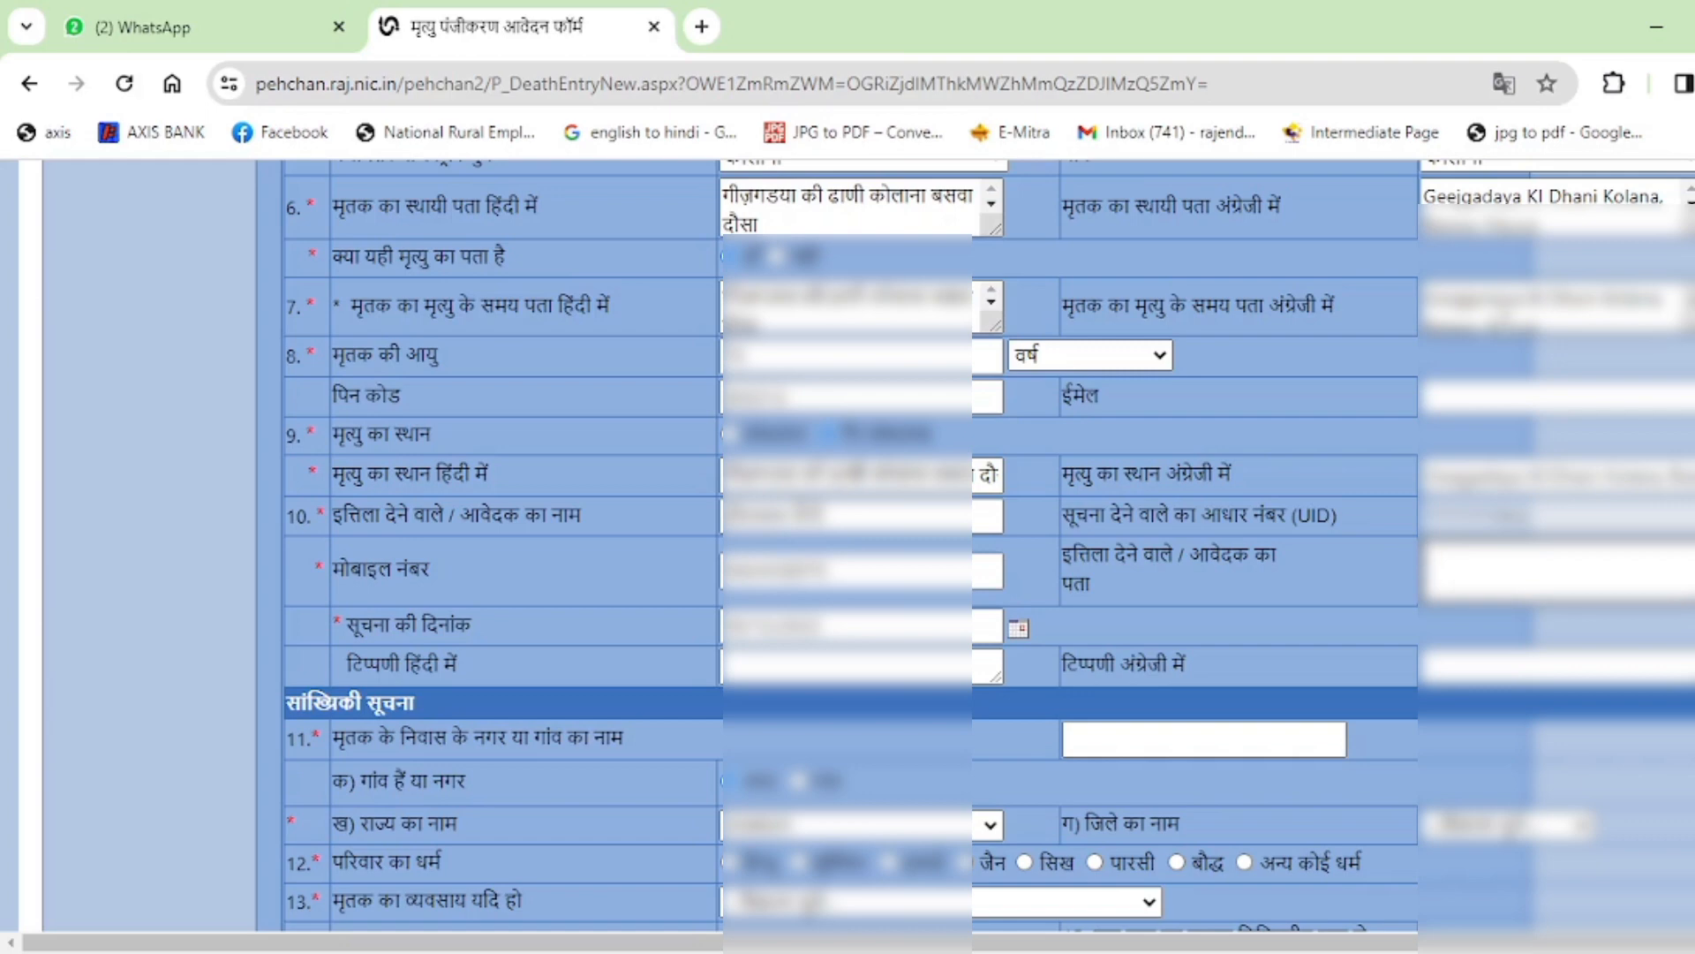
left_click(824, 305)
key("ctrl+a")
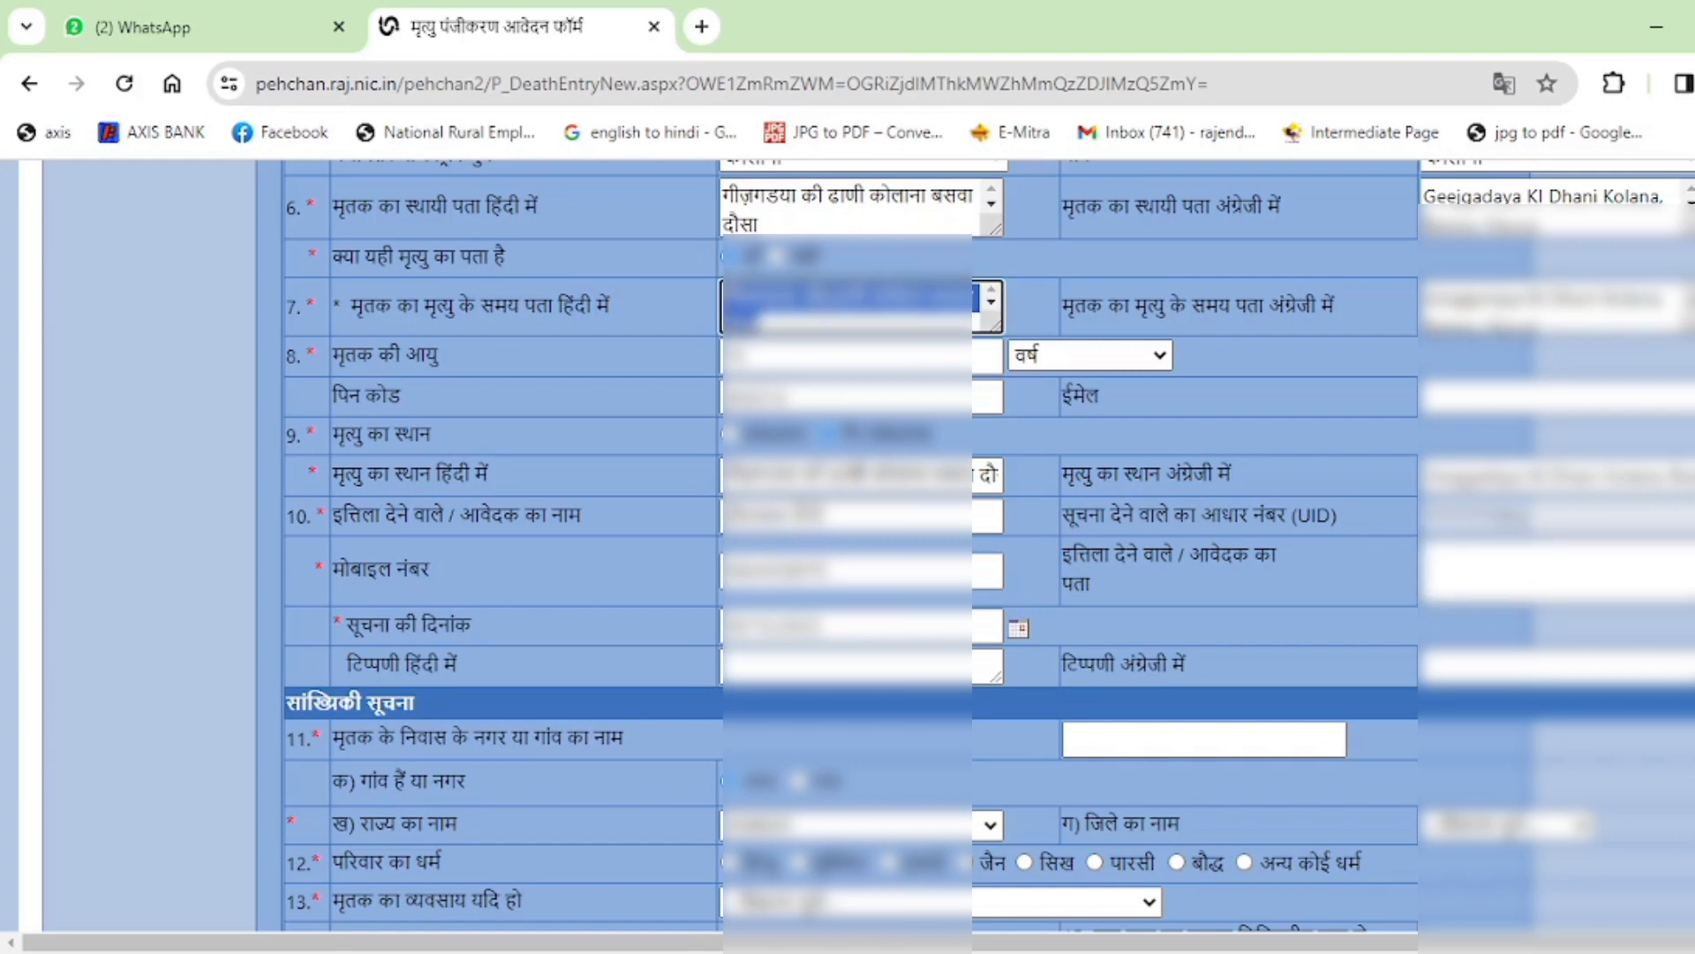
key("ctrl+c")
left_click(1468, 576)
key("ctrl+v")
left_click(1295, 613)
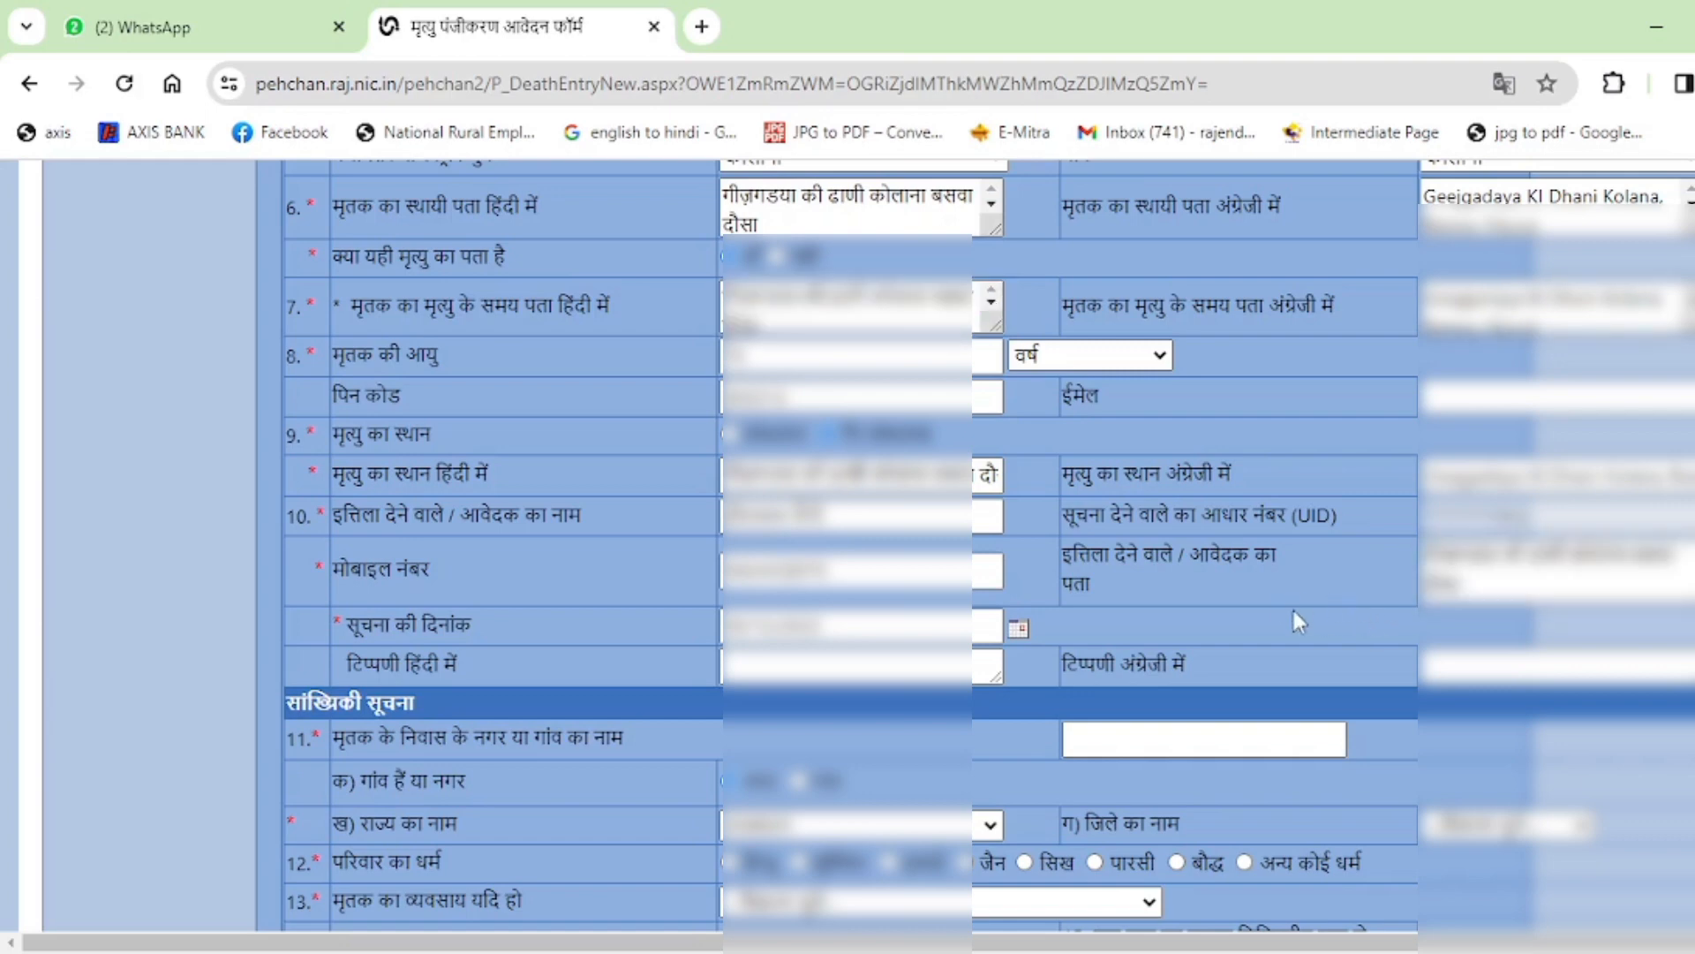
scroll(1295, 611, "down", 3)
left_click(1236, 477)
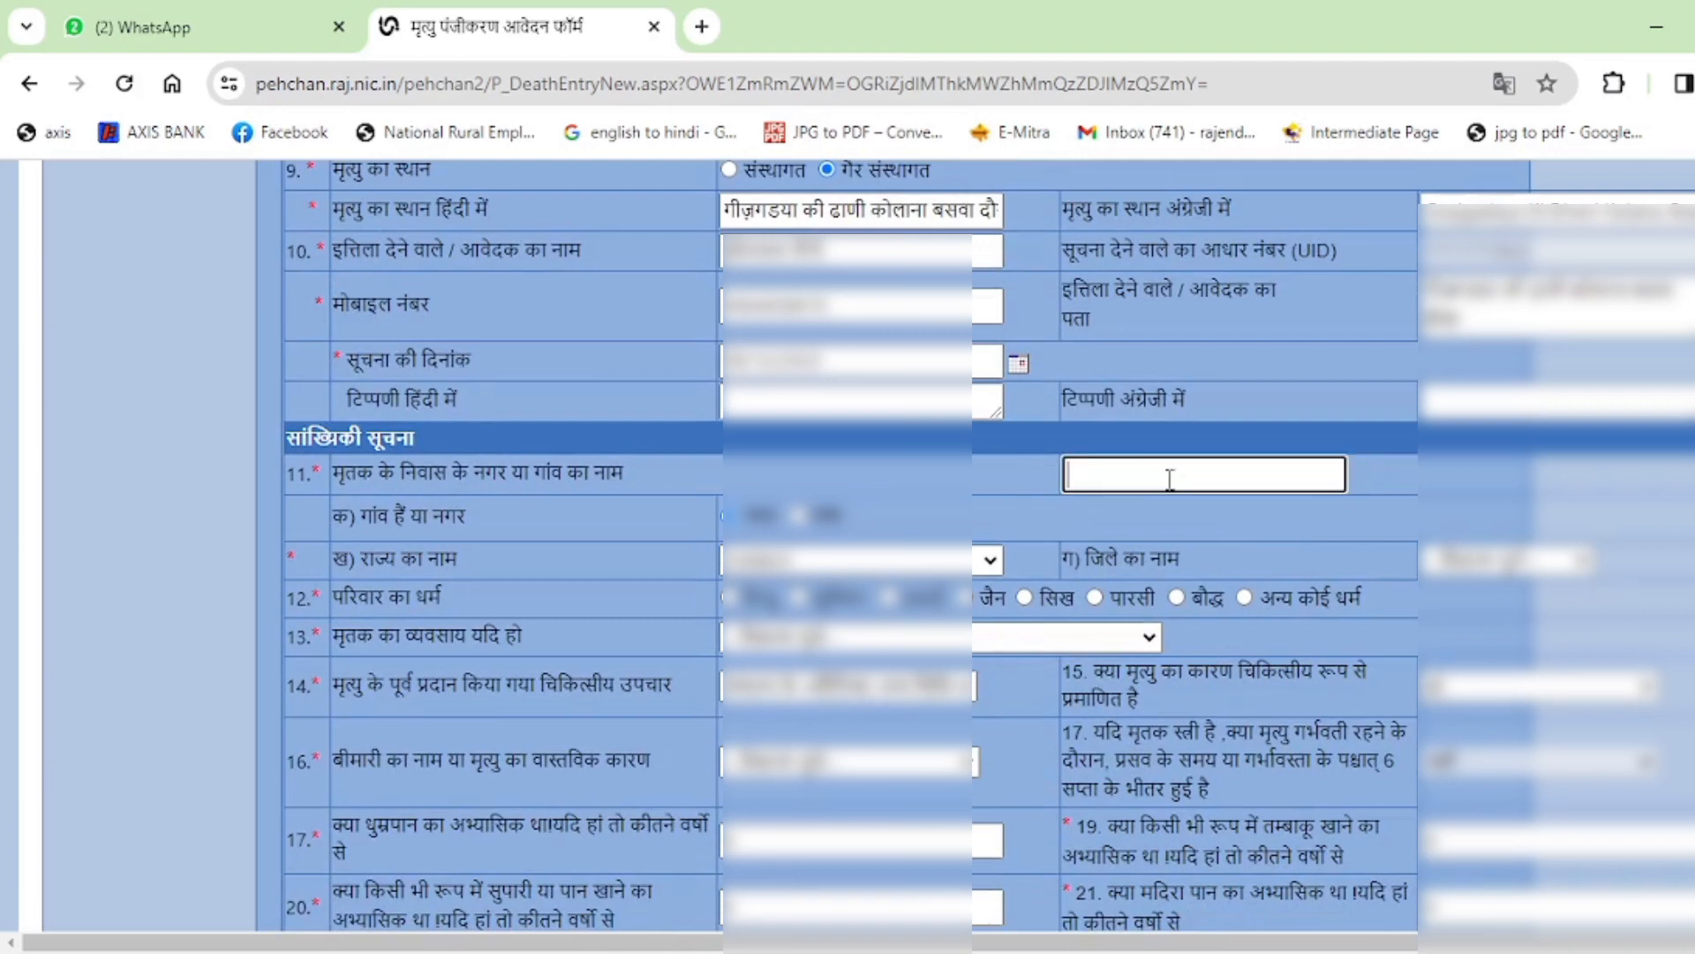
Paste the address as the residence village name, mark it village/town, and choose the district.
key("ctrl+v")
left_click(1137, 533)
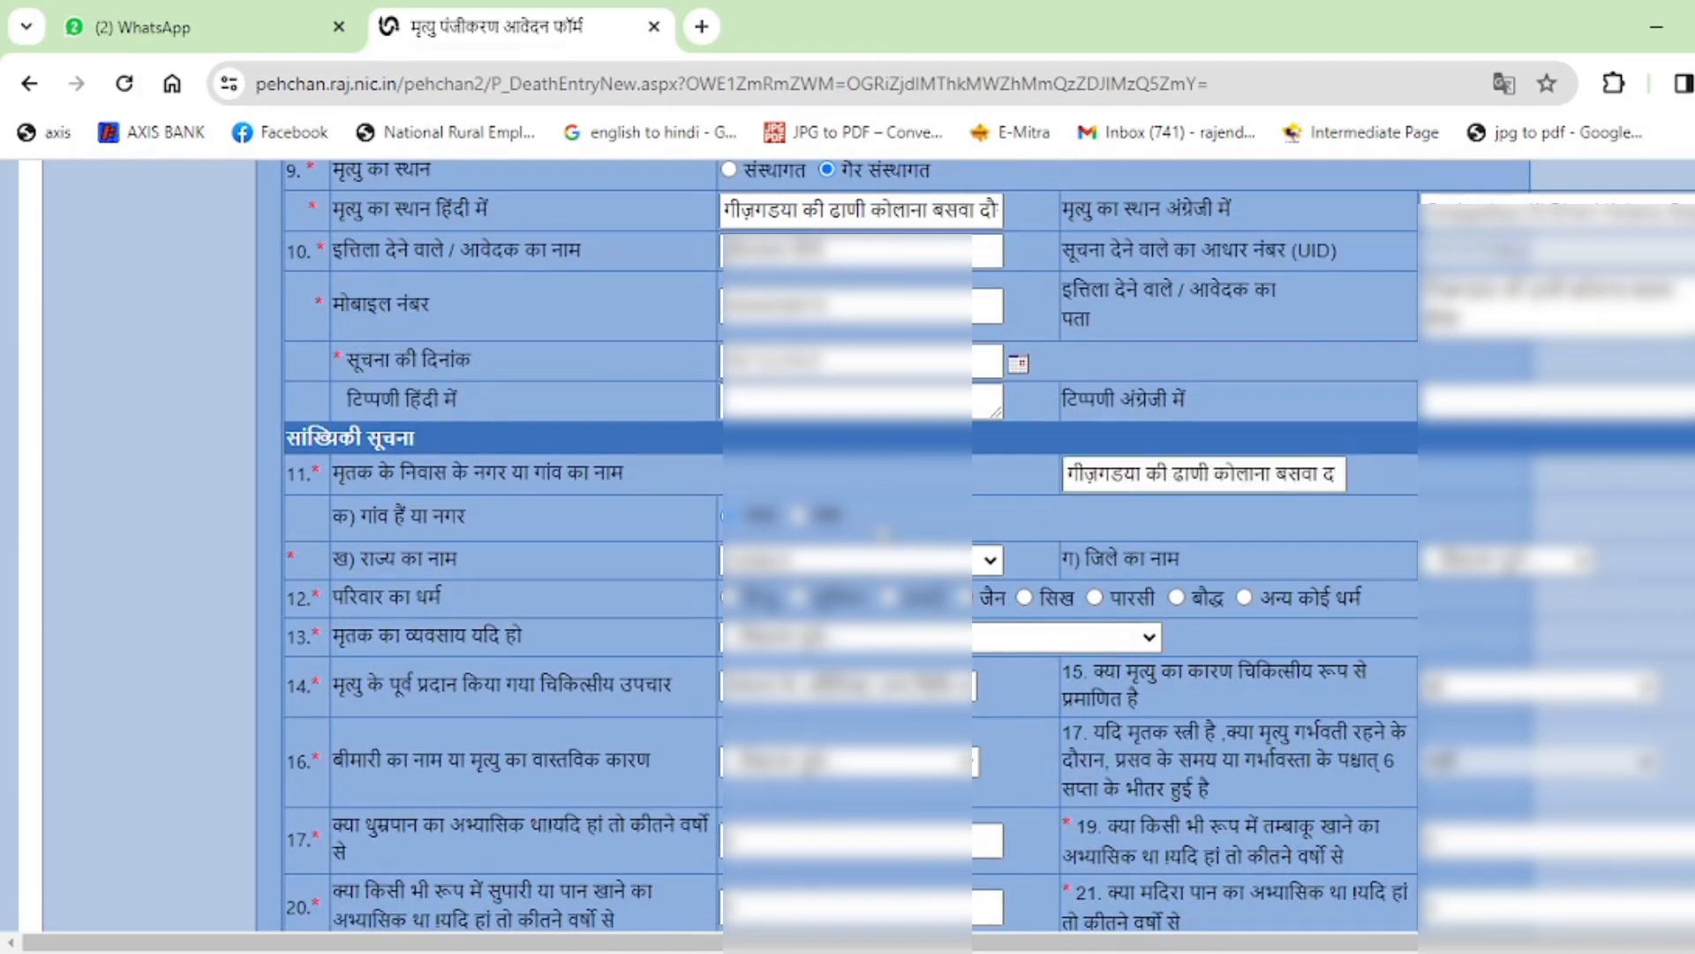
left_click(799, 515)
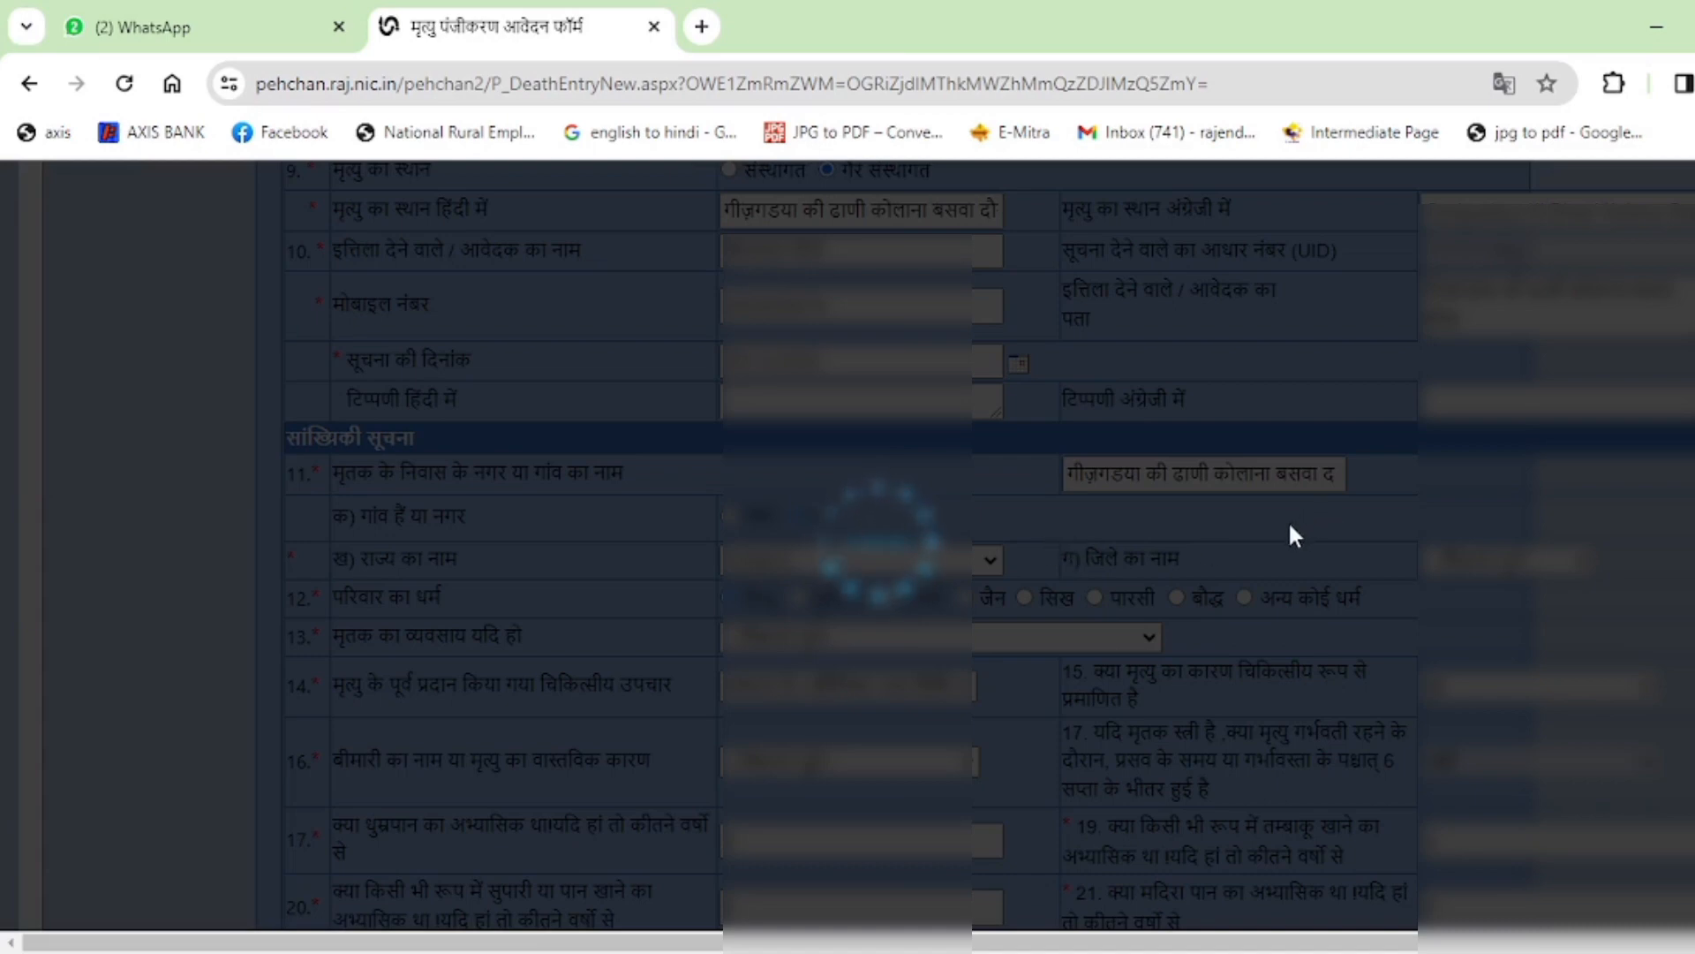
scroll(1291, 529, "down", 1)
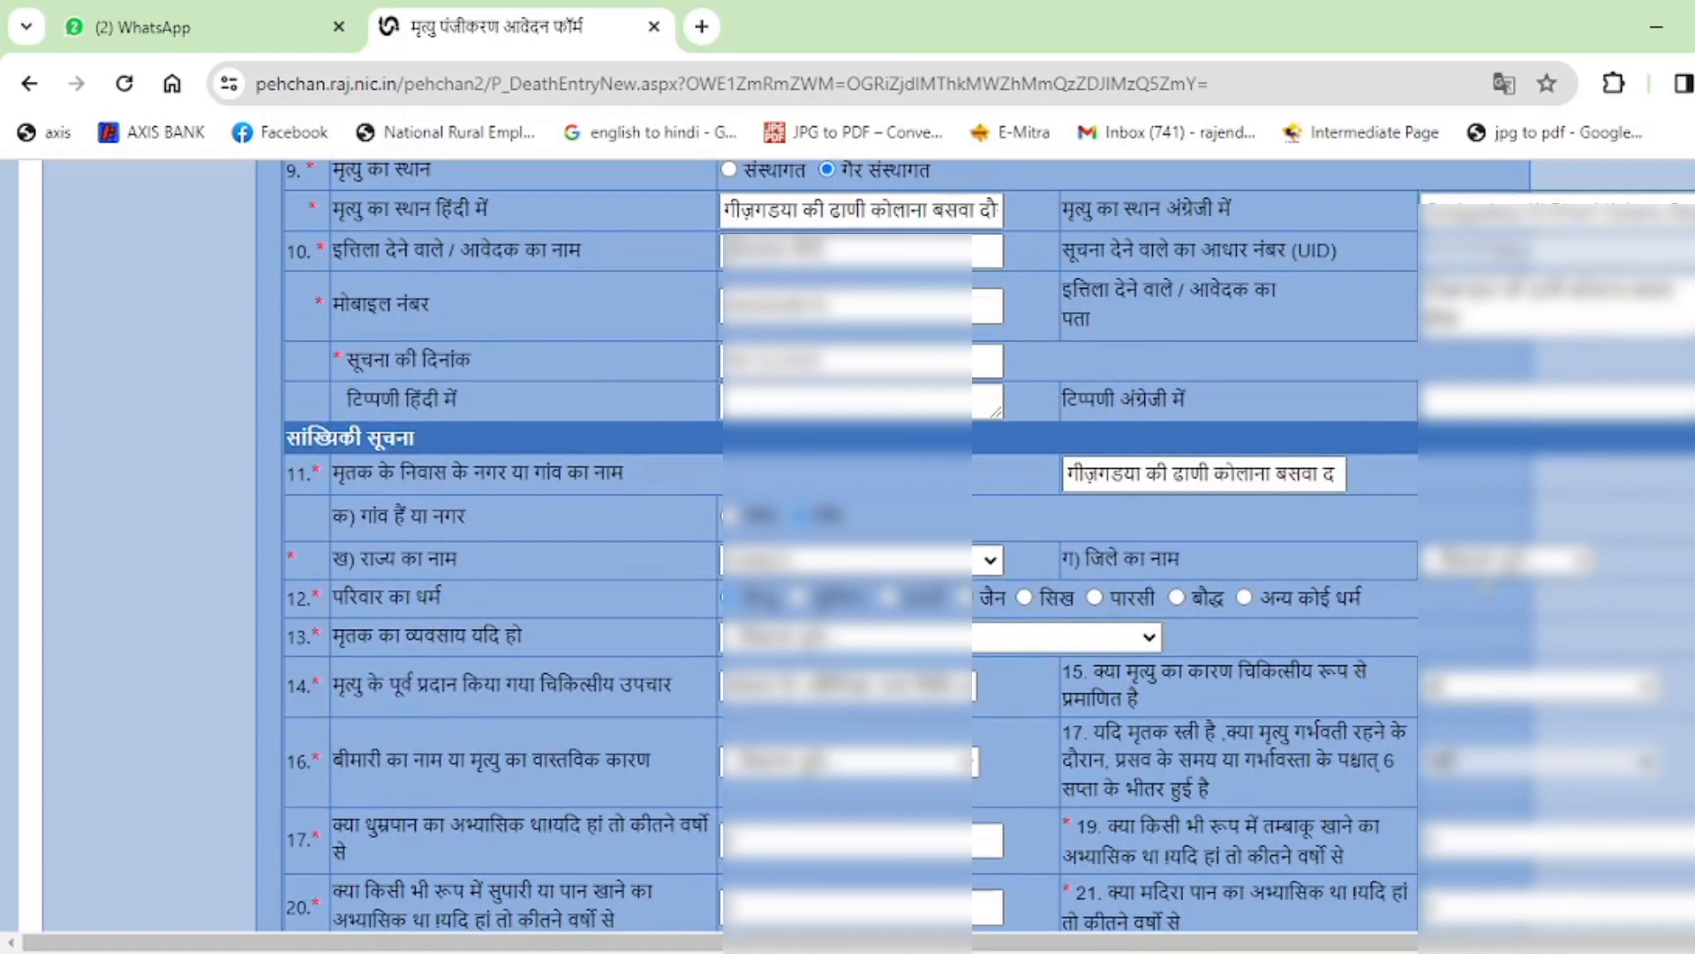
left_click(1493, 565)
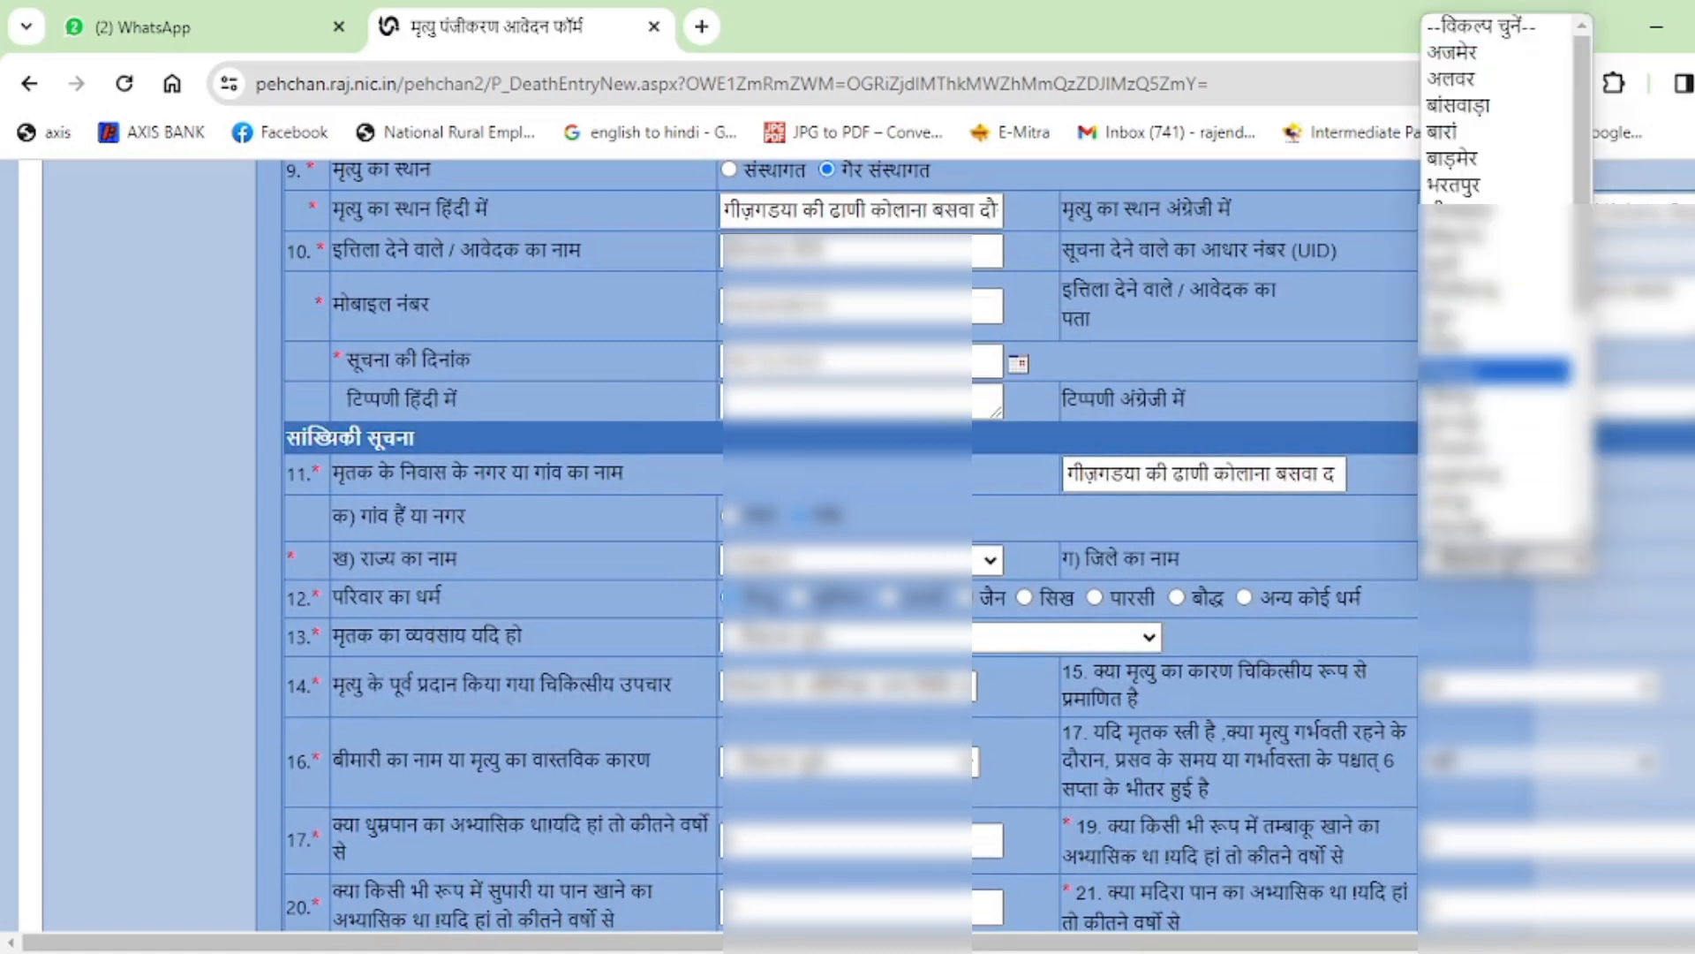
left_click(1492, 345)
scroll(1140, 548, "down", 1)
scroll(1136, 542, "down", 1)
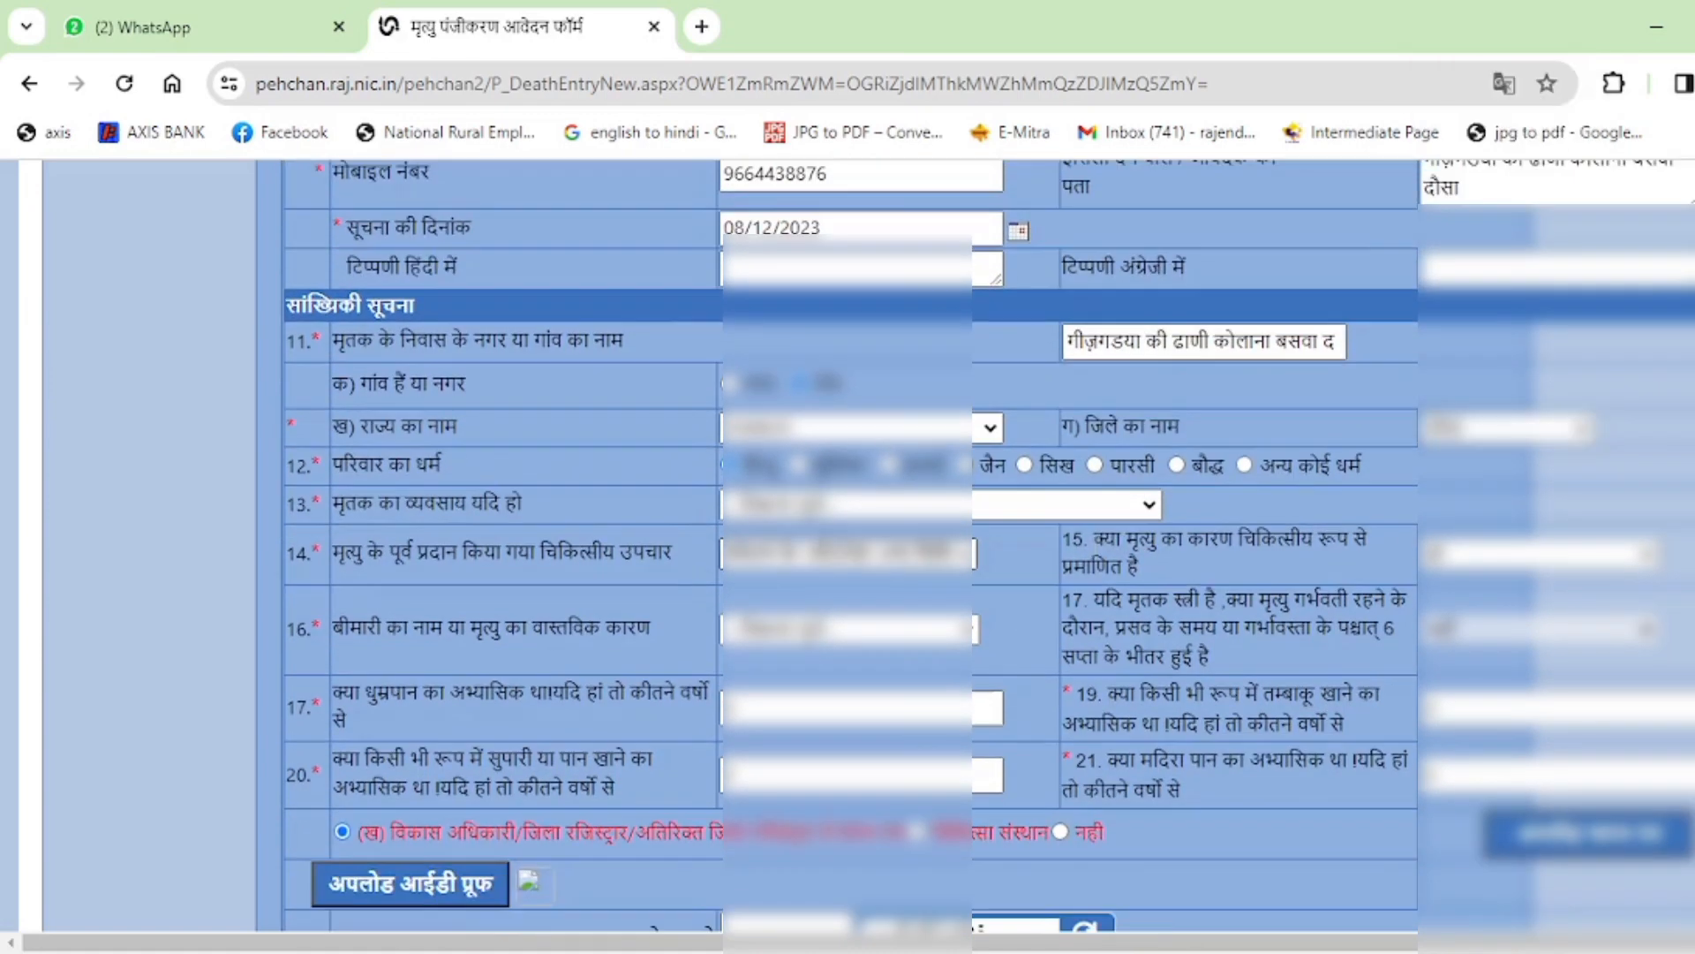
Set the deceased's occupation to farmers, fishermen and related workers.
left_click(852, 504)
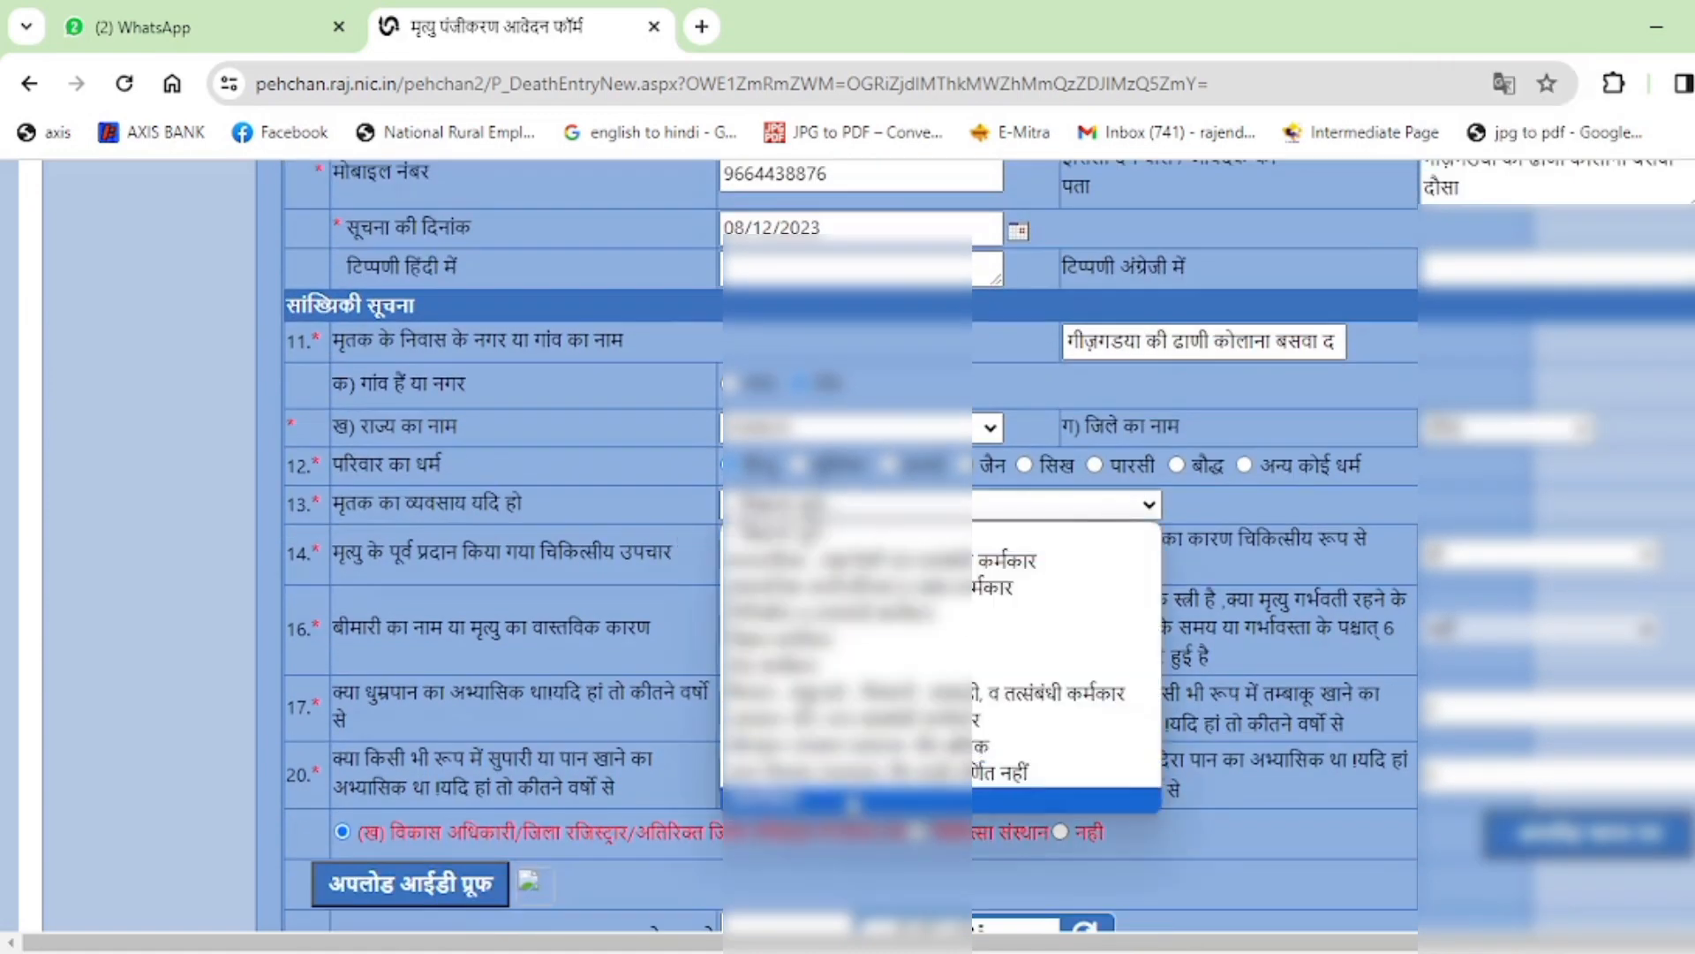
left_click(859, 767)
left_click(961, 512)
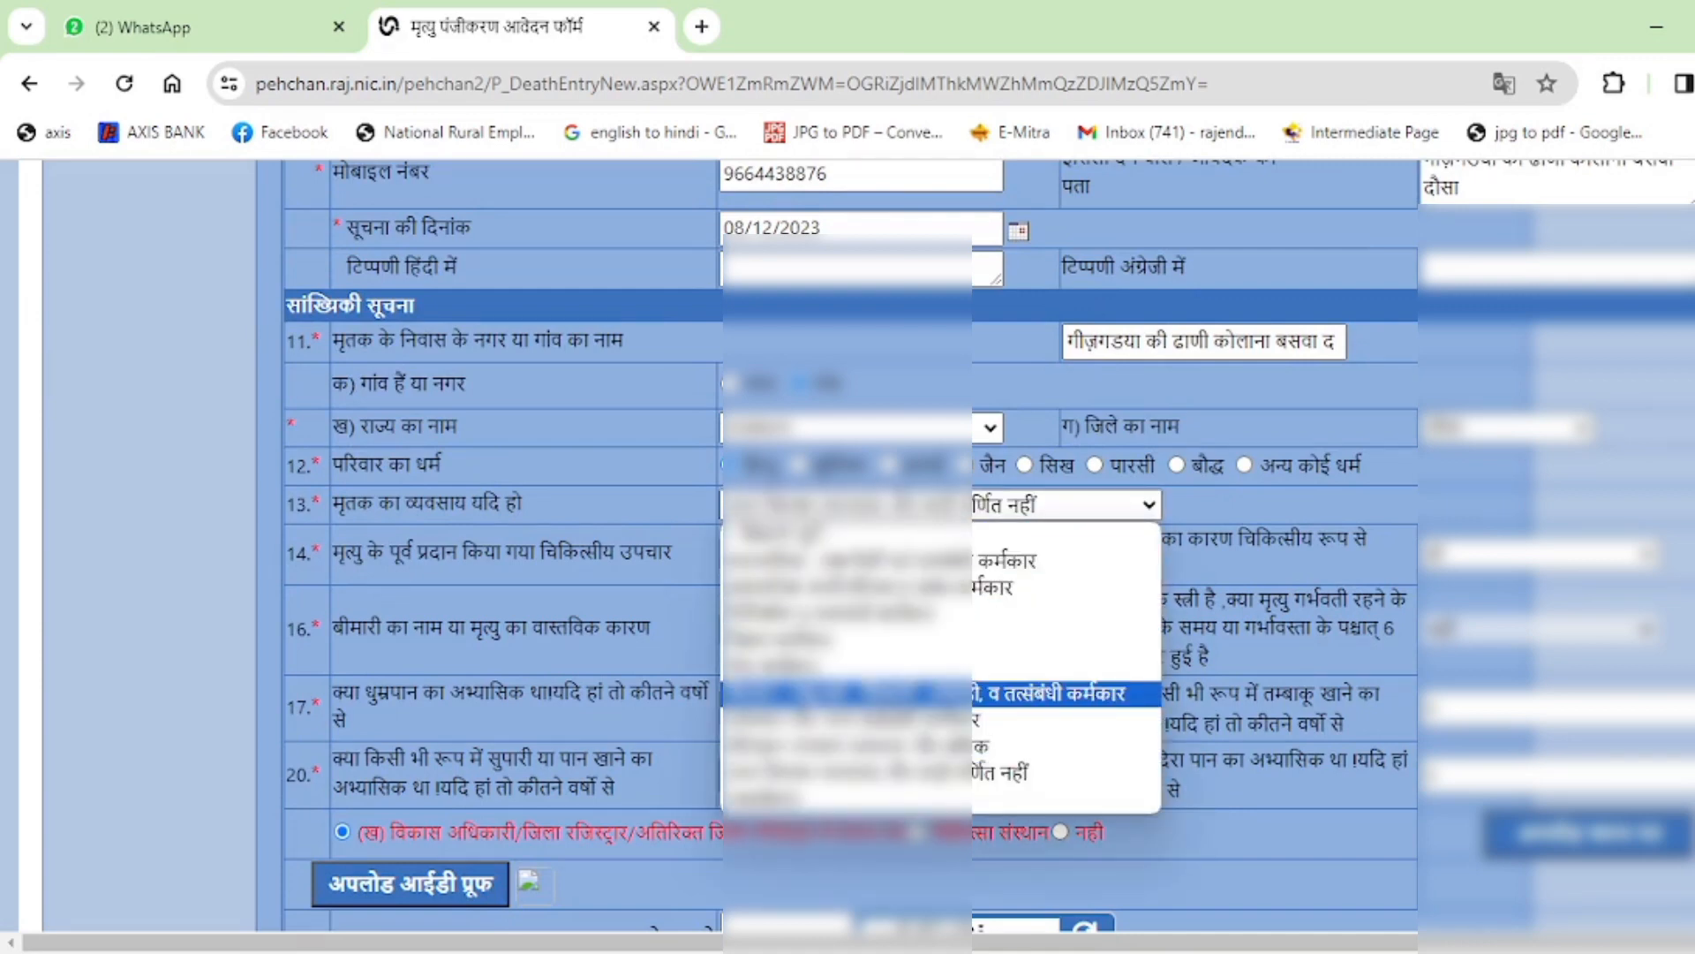
left_click(1051, 693)
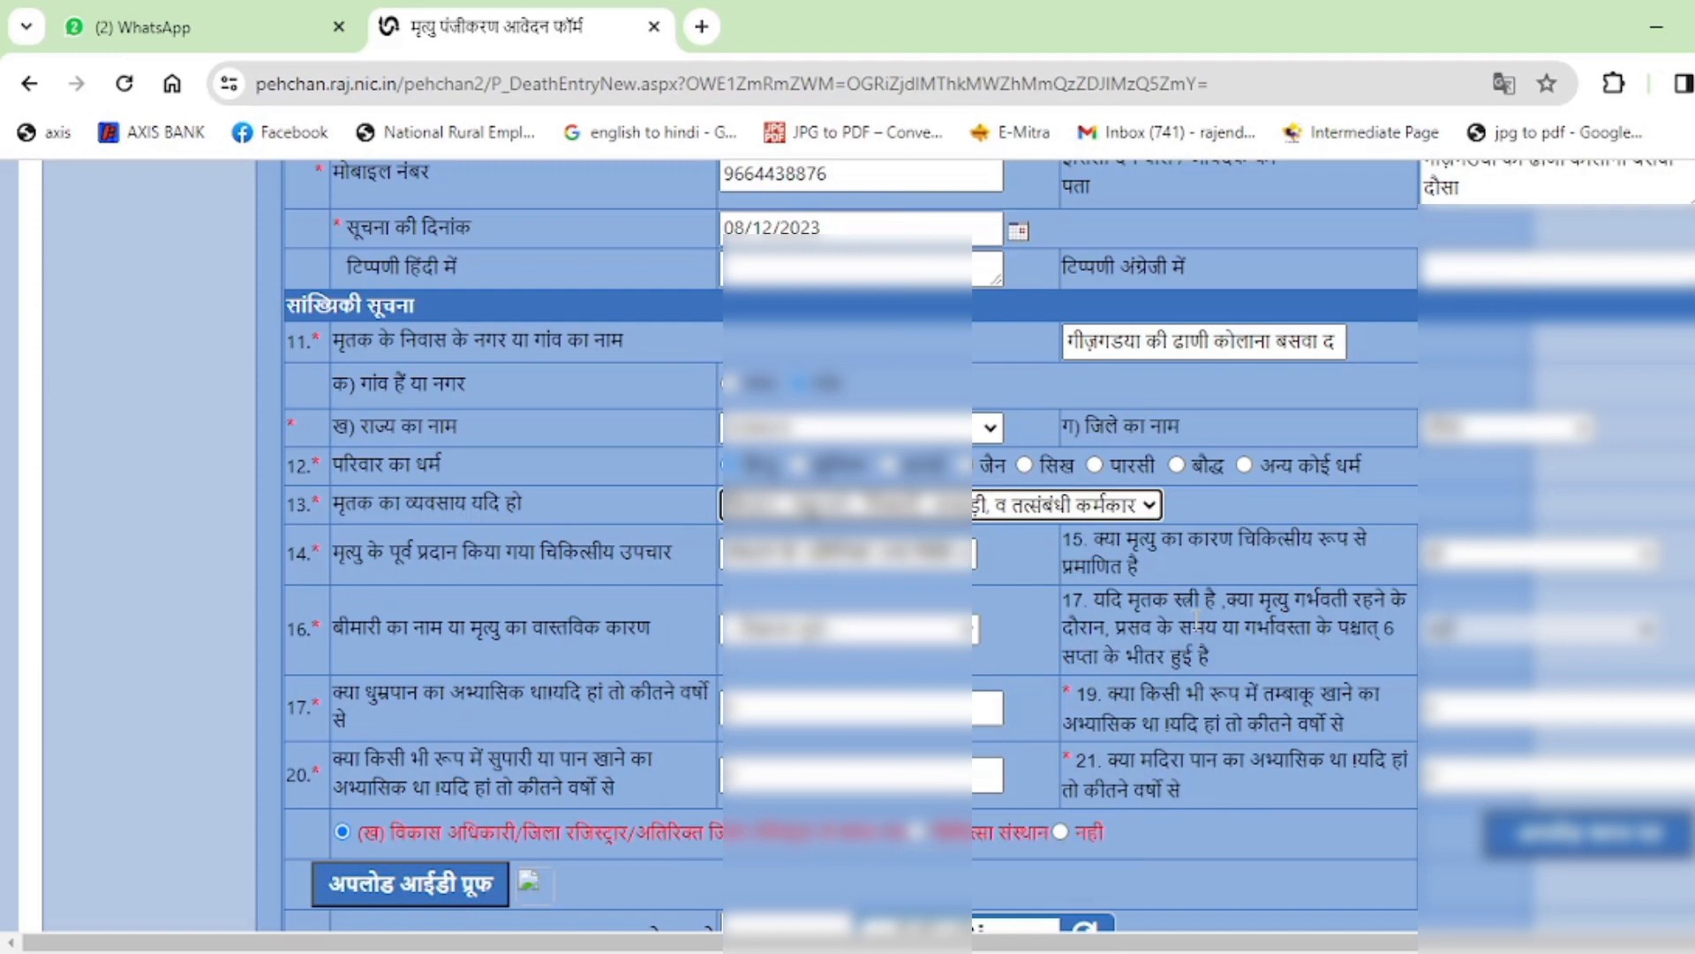
scroll(542, 463, "down", 2)
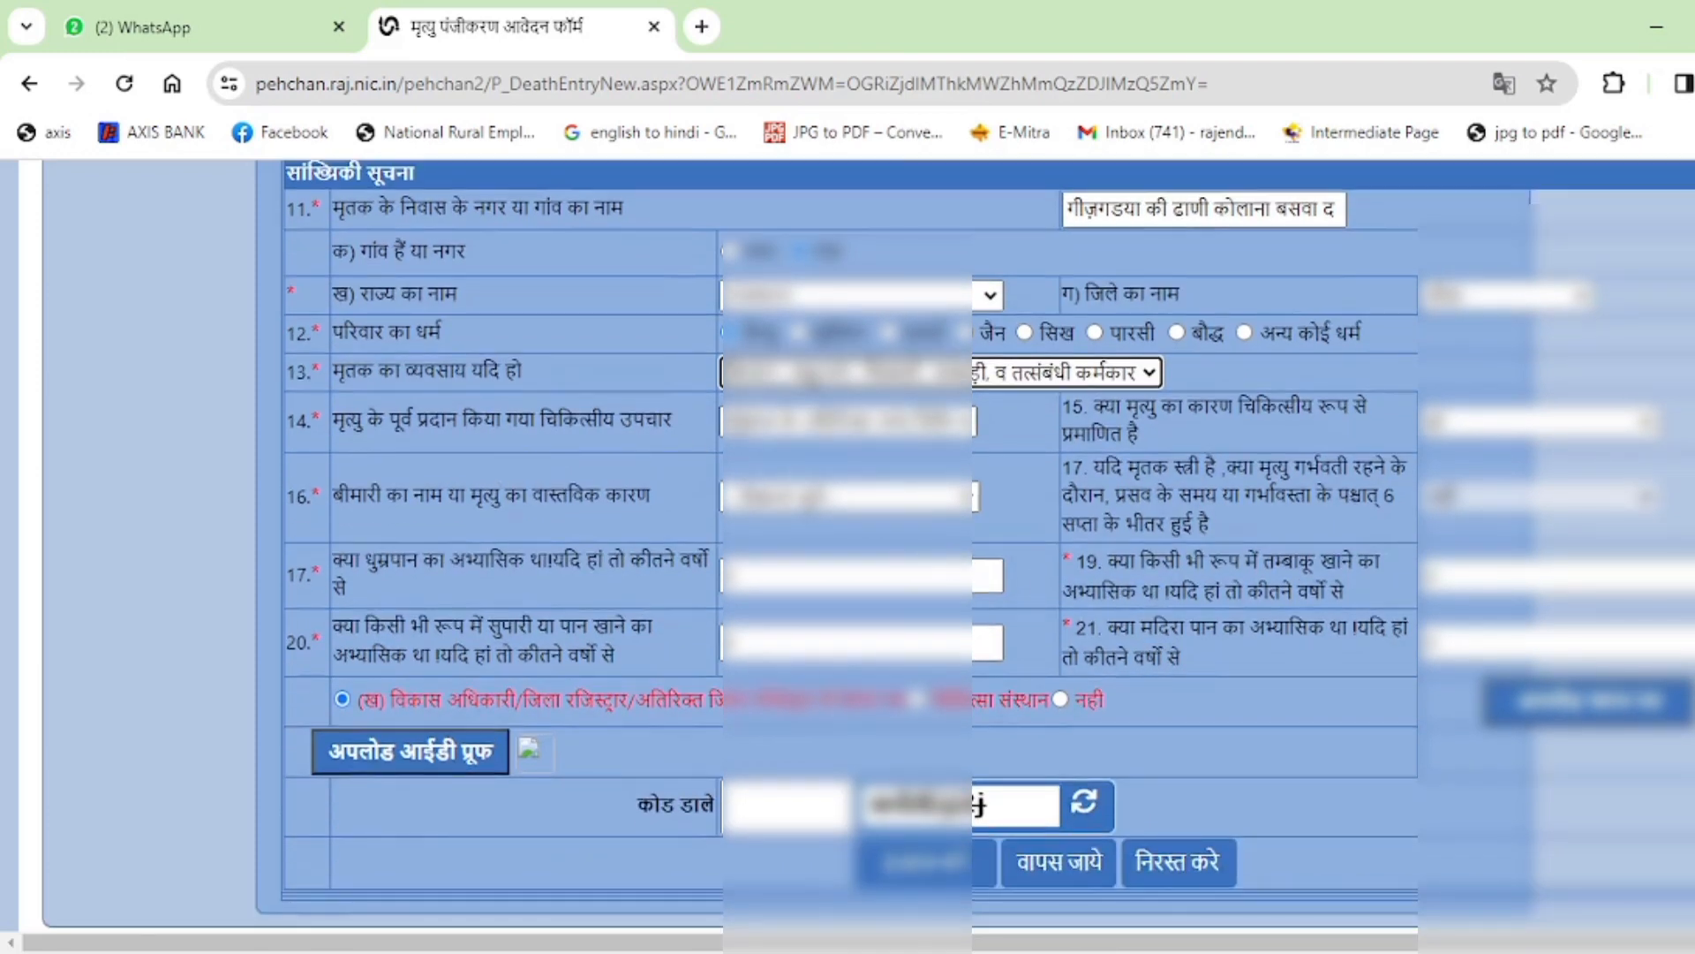
Record that no medical treatment was given, choose the cause of death, and open ID-proof upload.
left_click(756, 424)
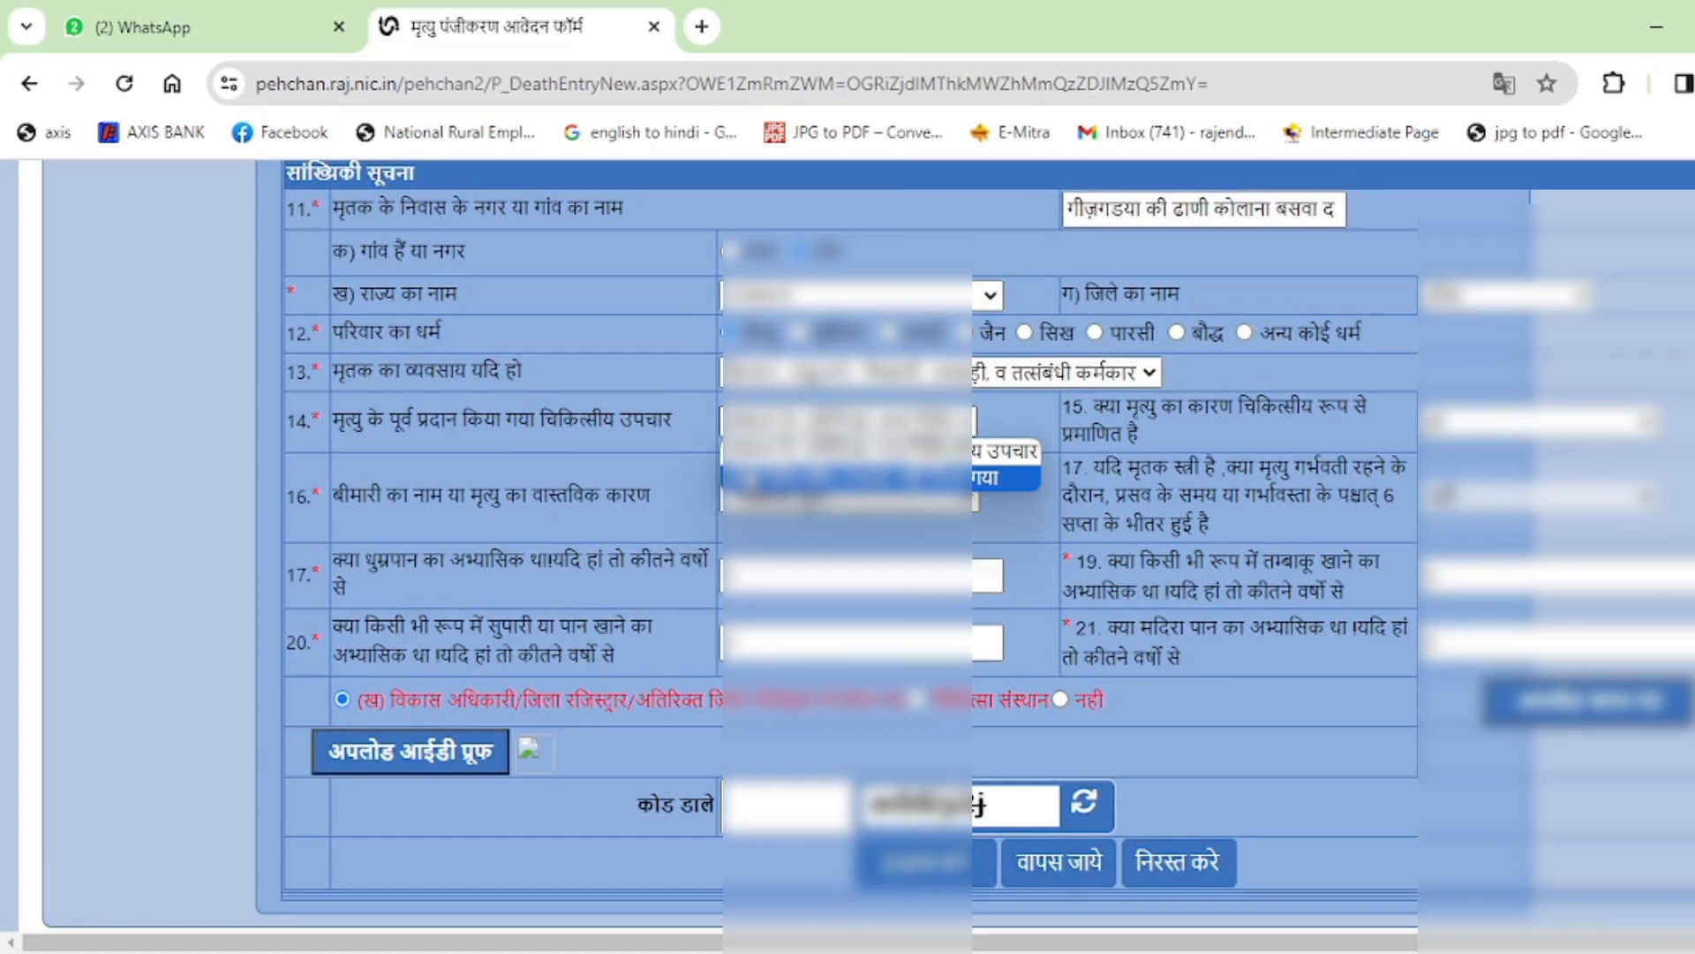
left_click(998, 480)
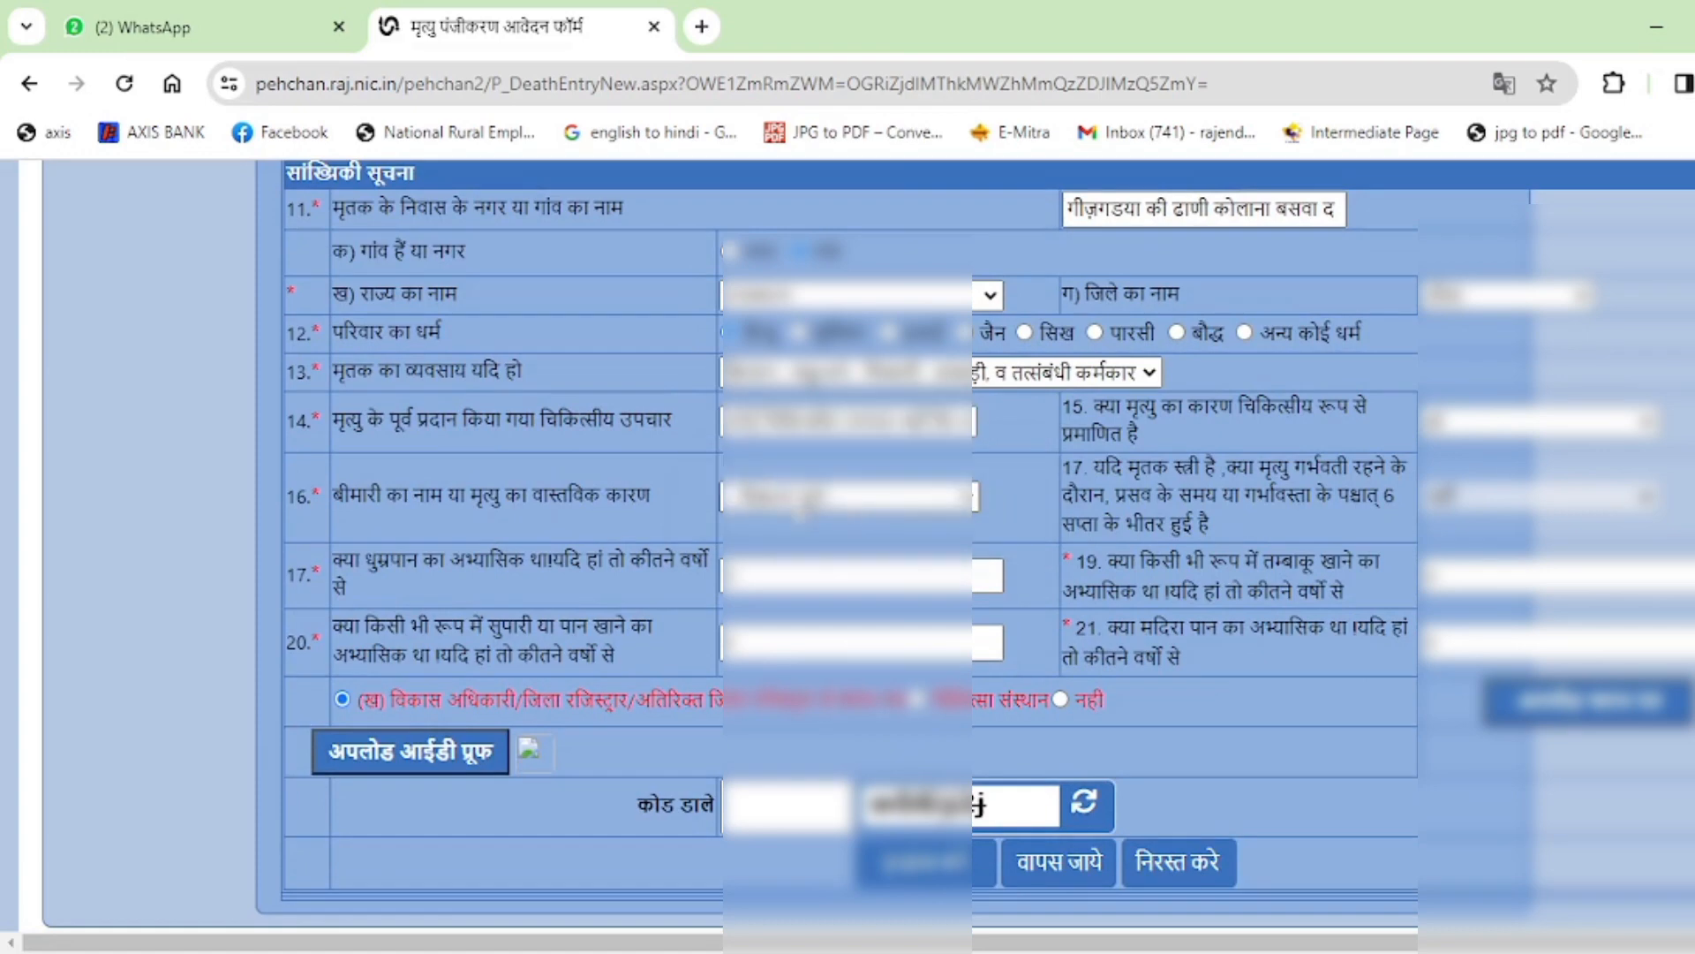
left_click(746, 499)
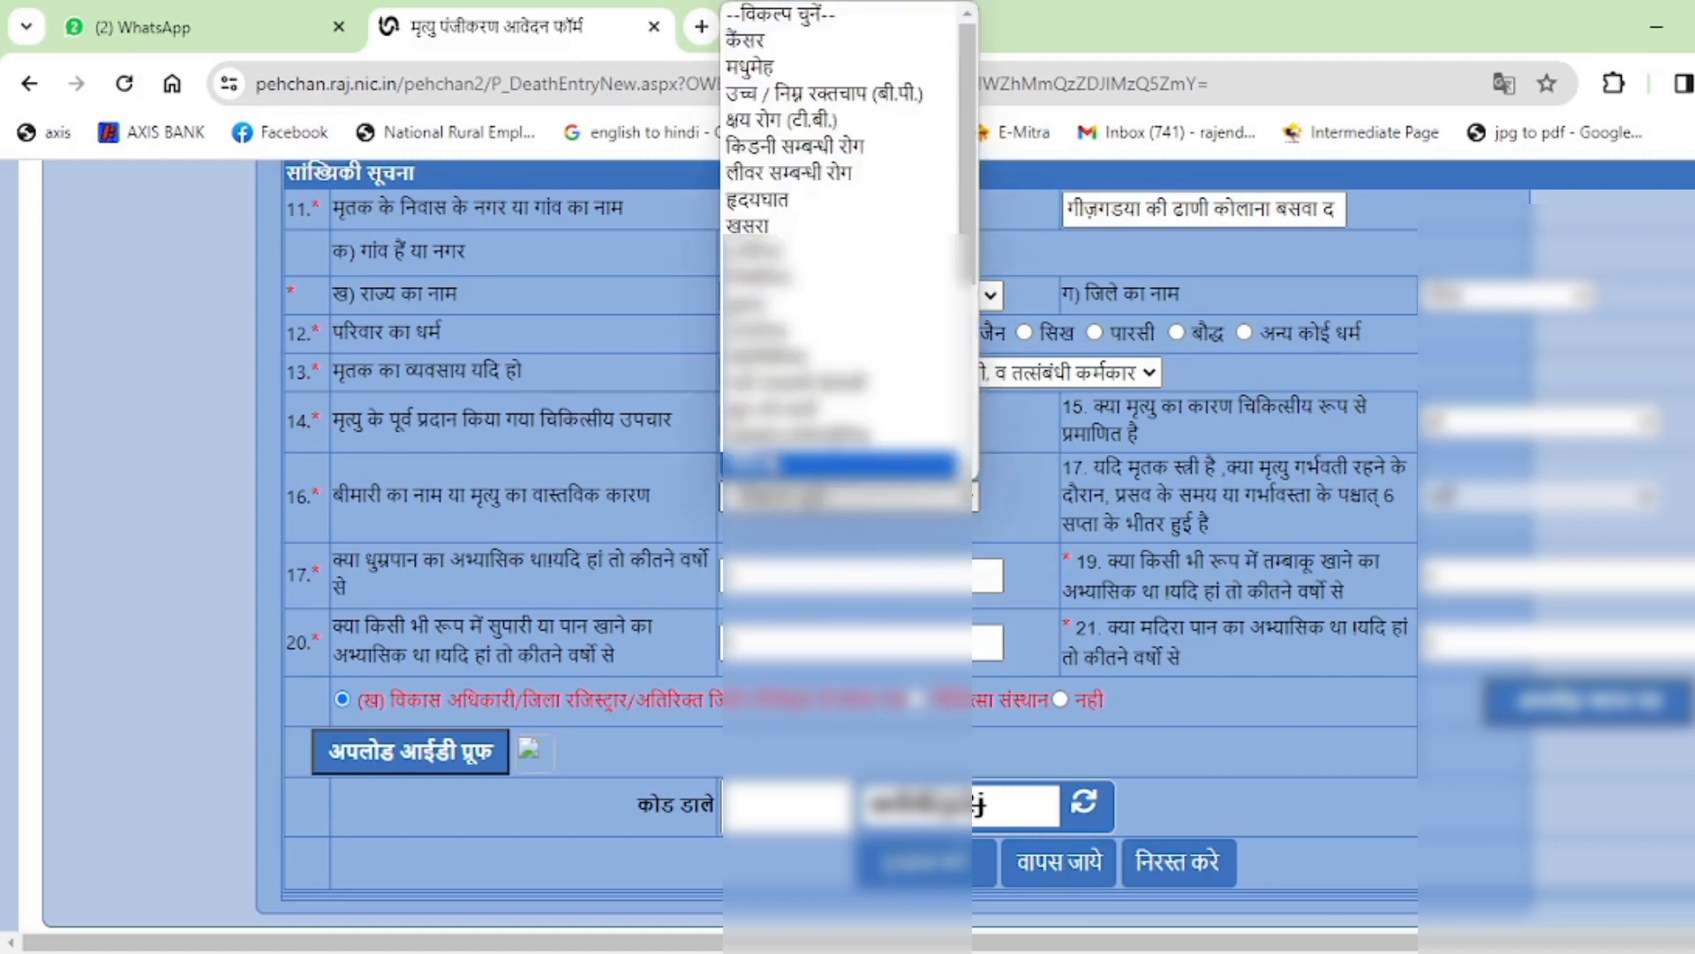
scroll(785, 385, "down", 3)
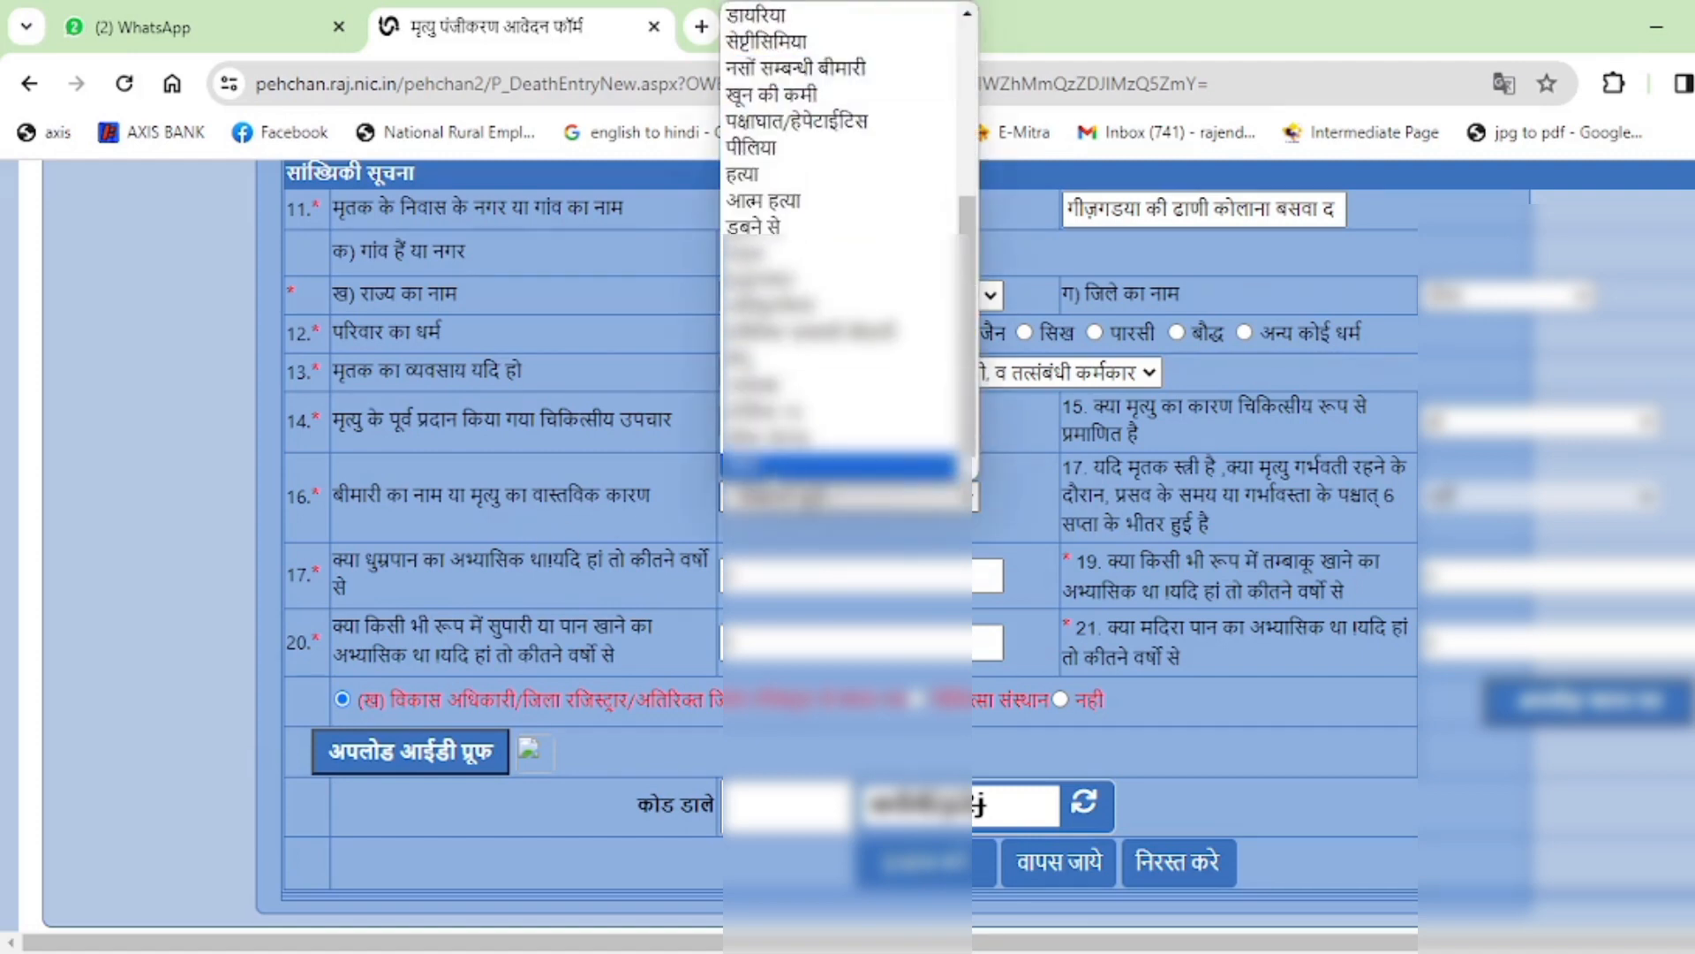
left_click(784, 468)
scroll(1194, 532, "down", 2)
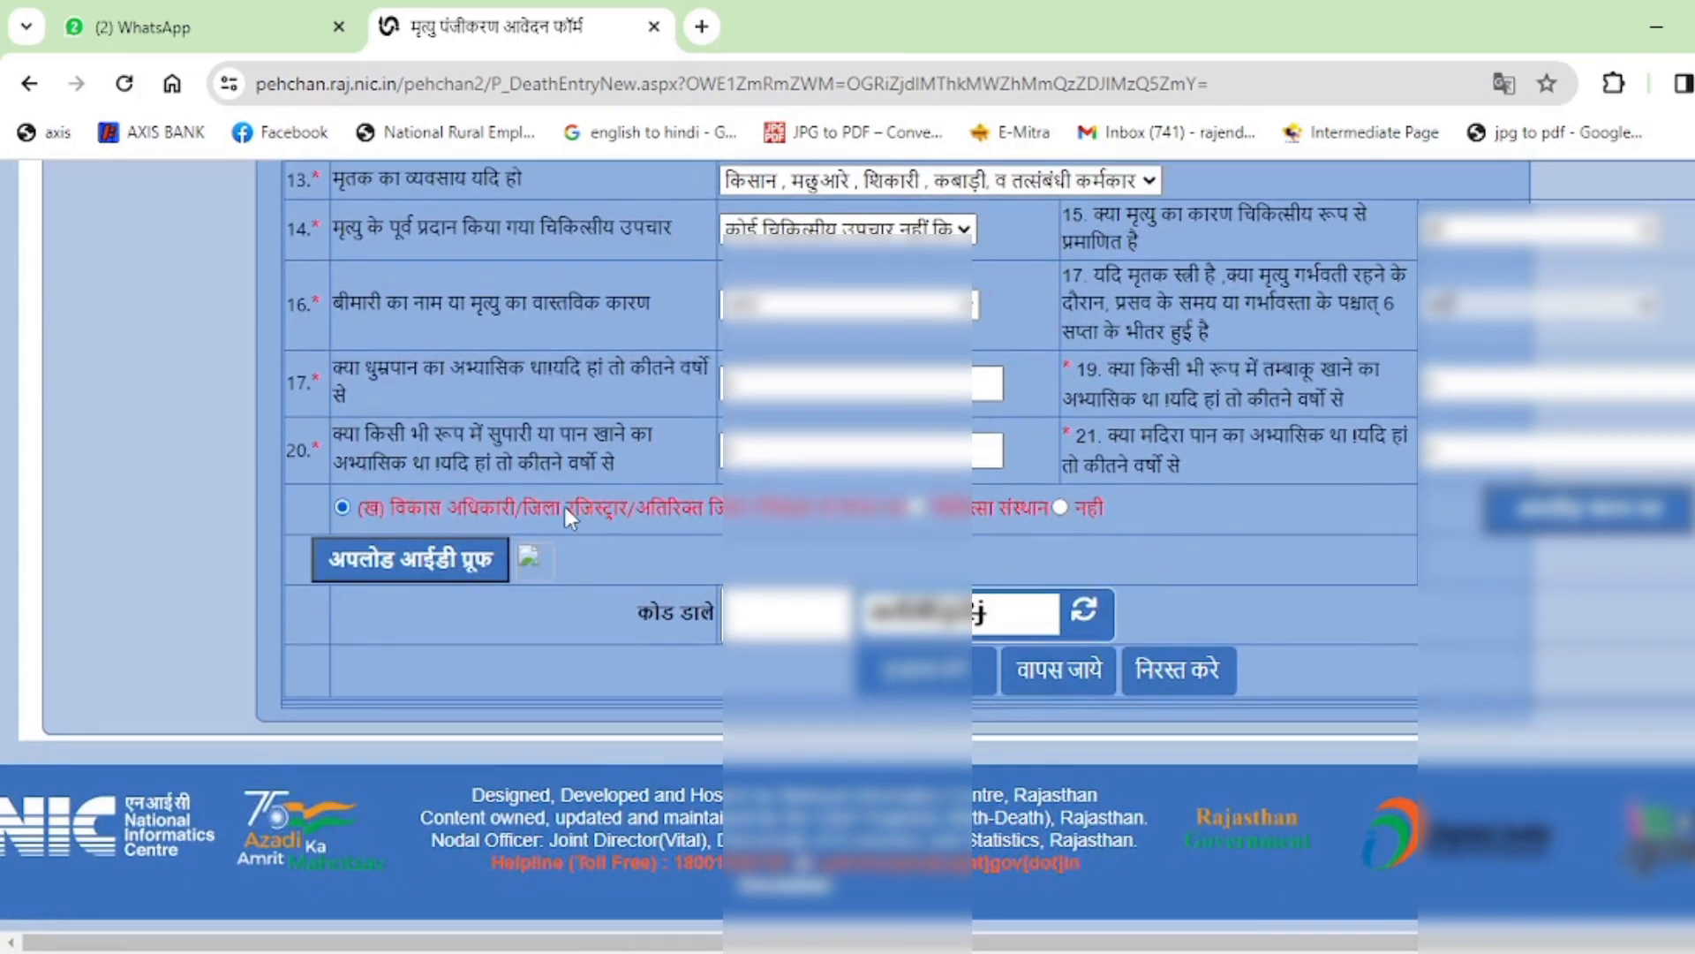
left_click(1535, 528)
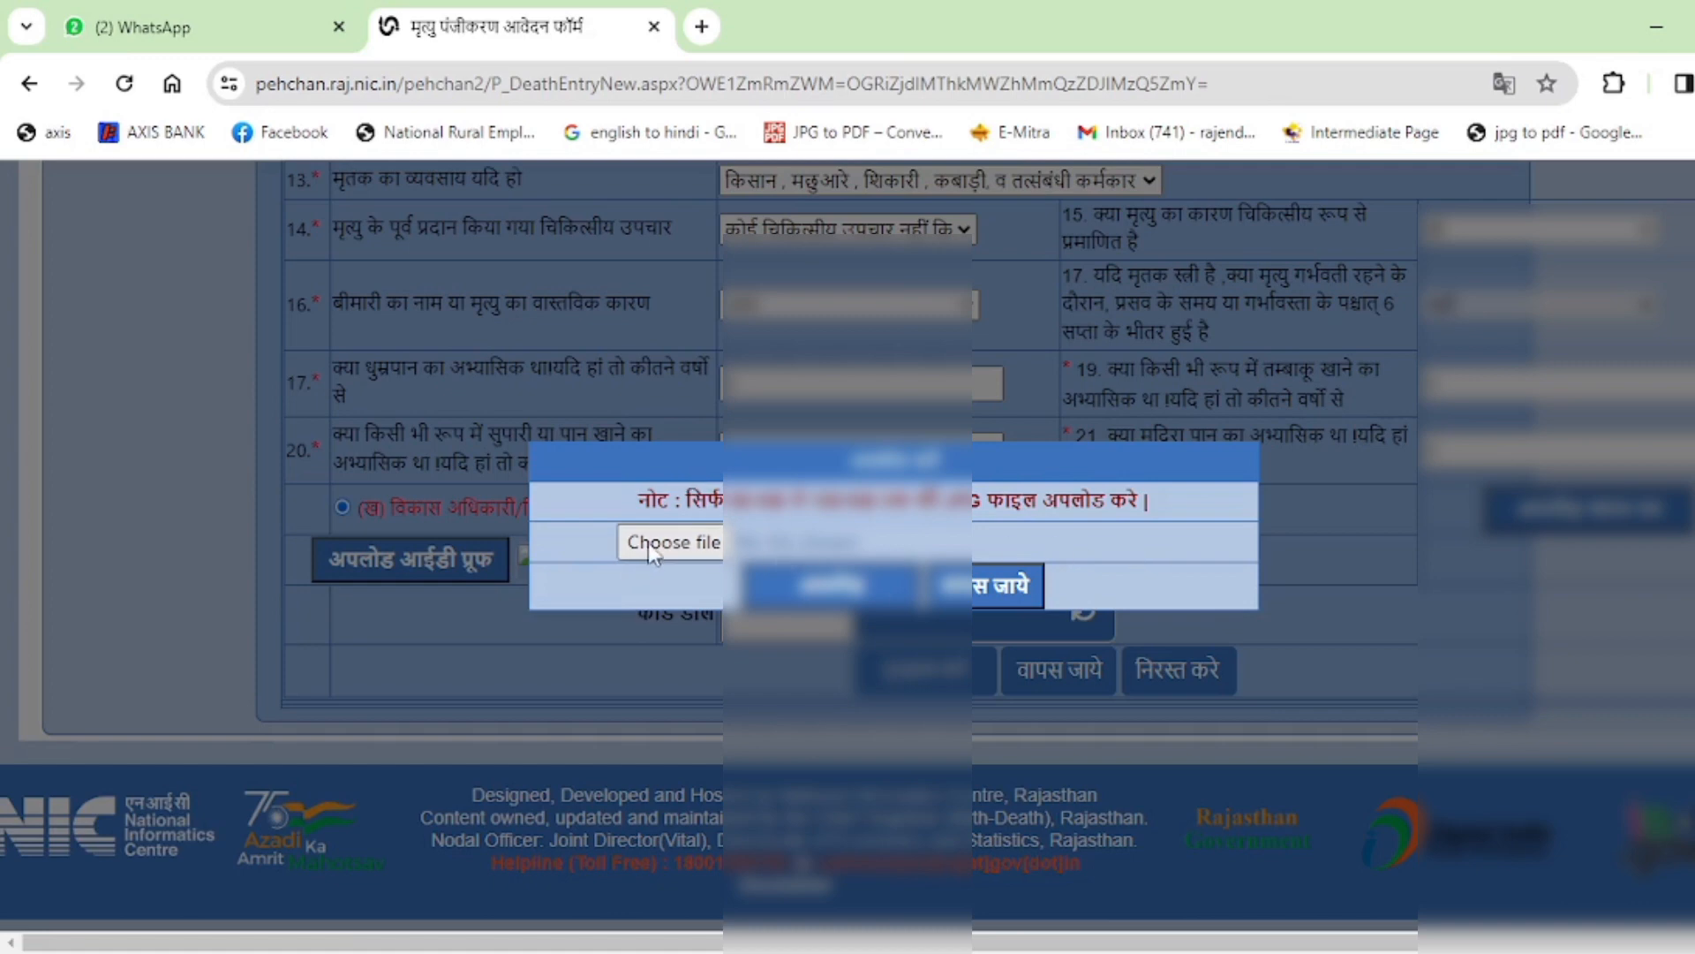
Upload the DDETH image file as the ID proof.
left_click(671, 542)
scroll(501, 389, "down", 3)
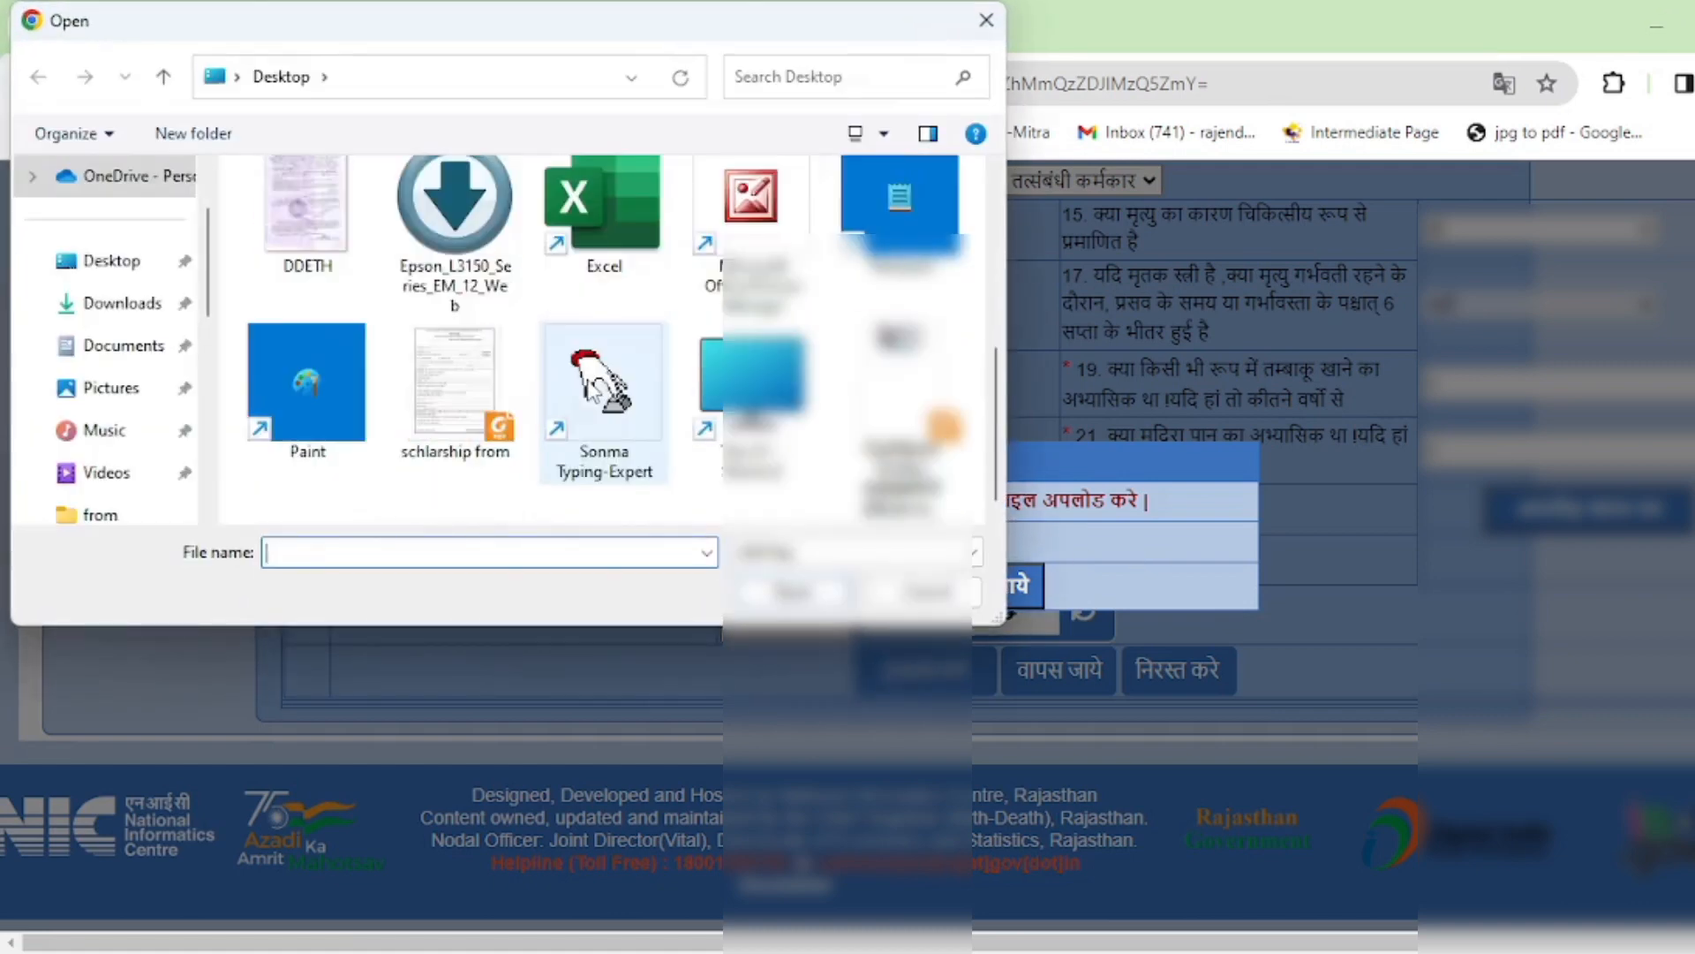
double_click(309, 224)
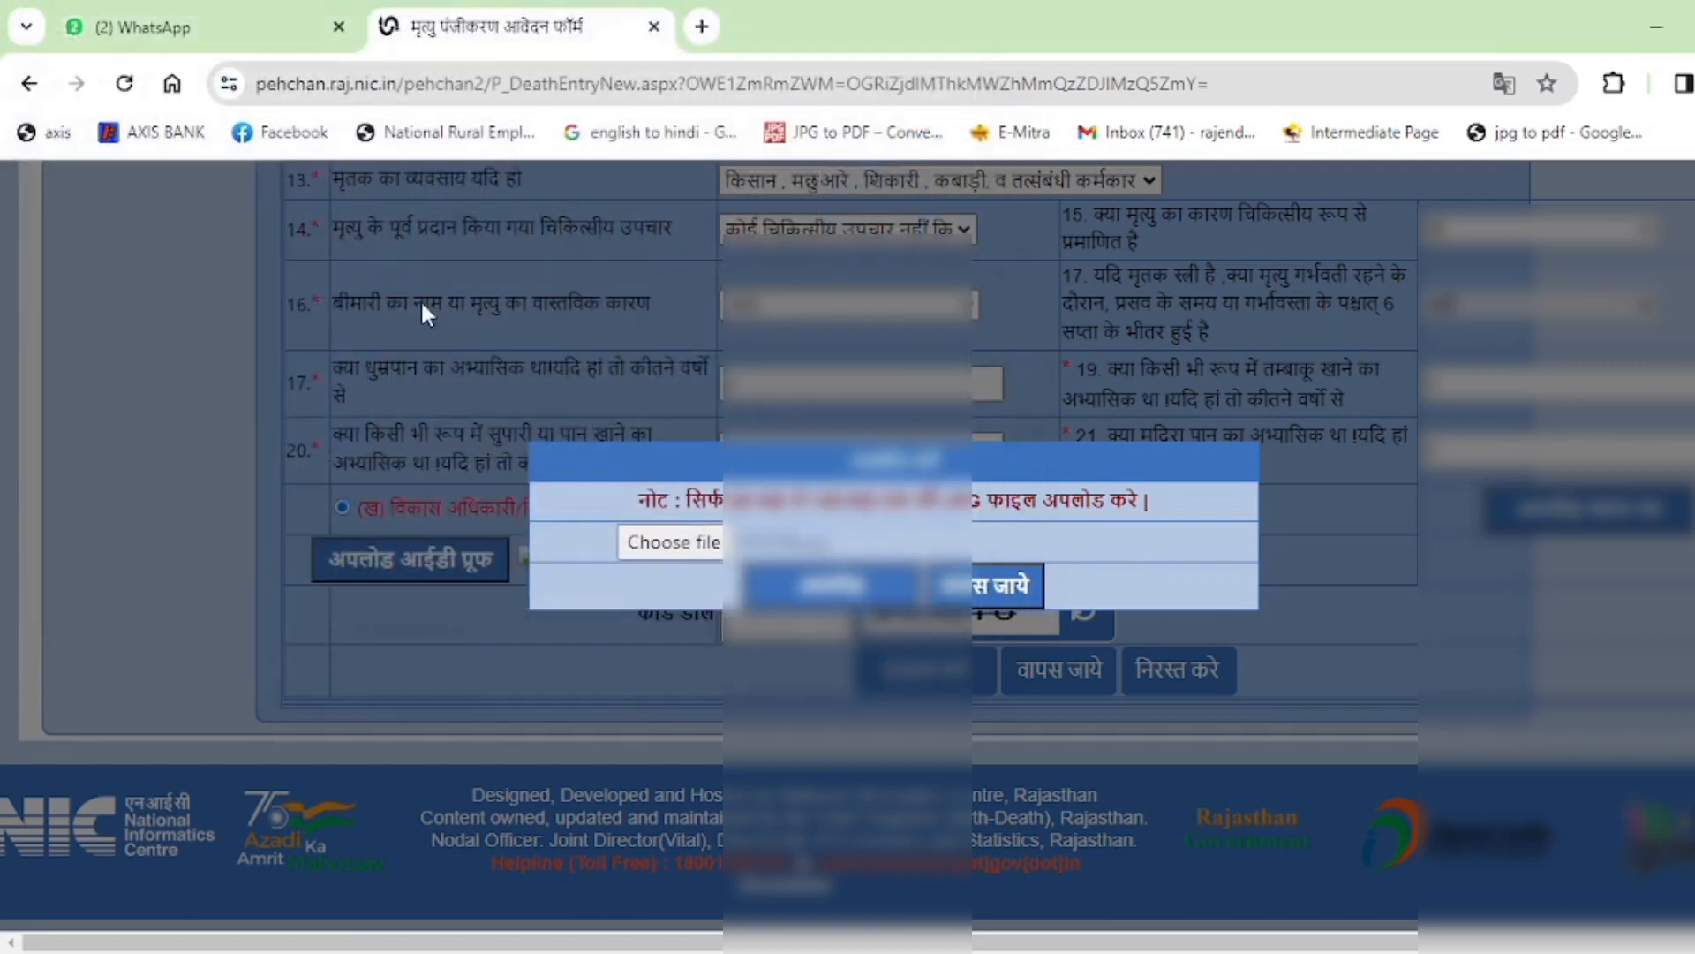
left_click(837, 600)
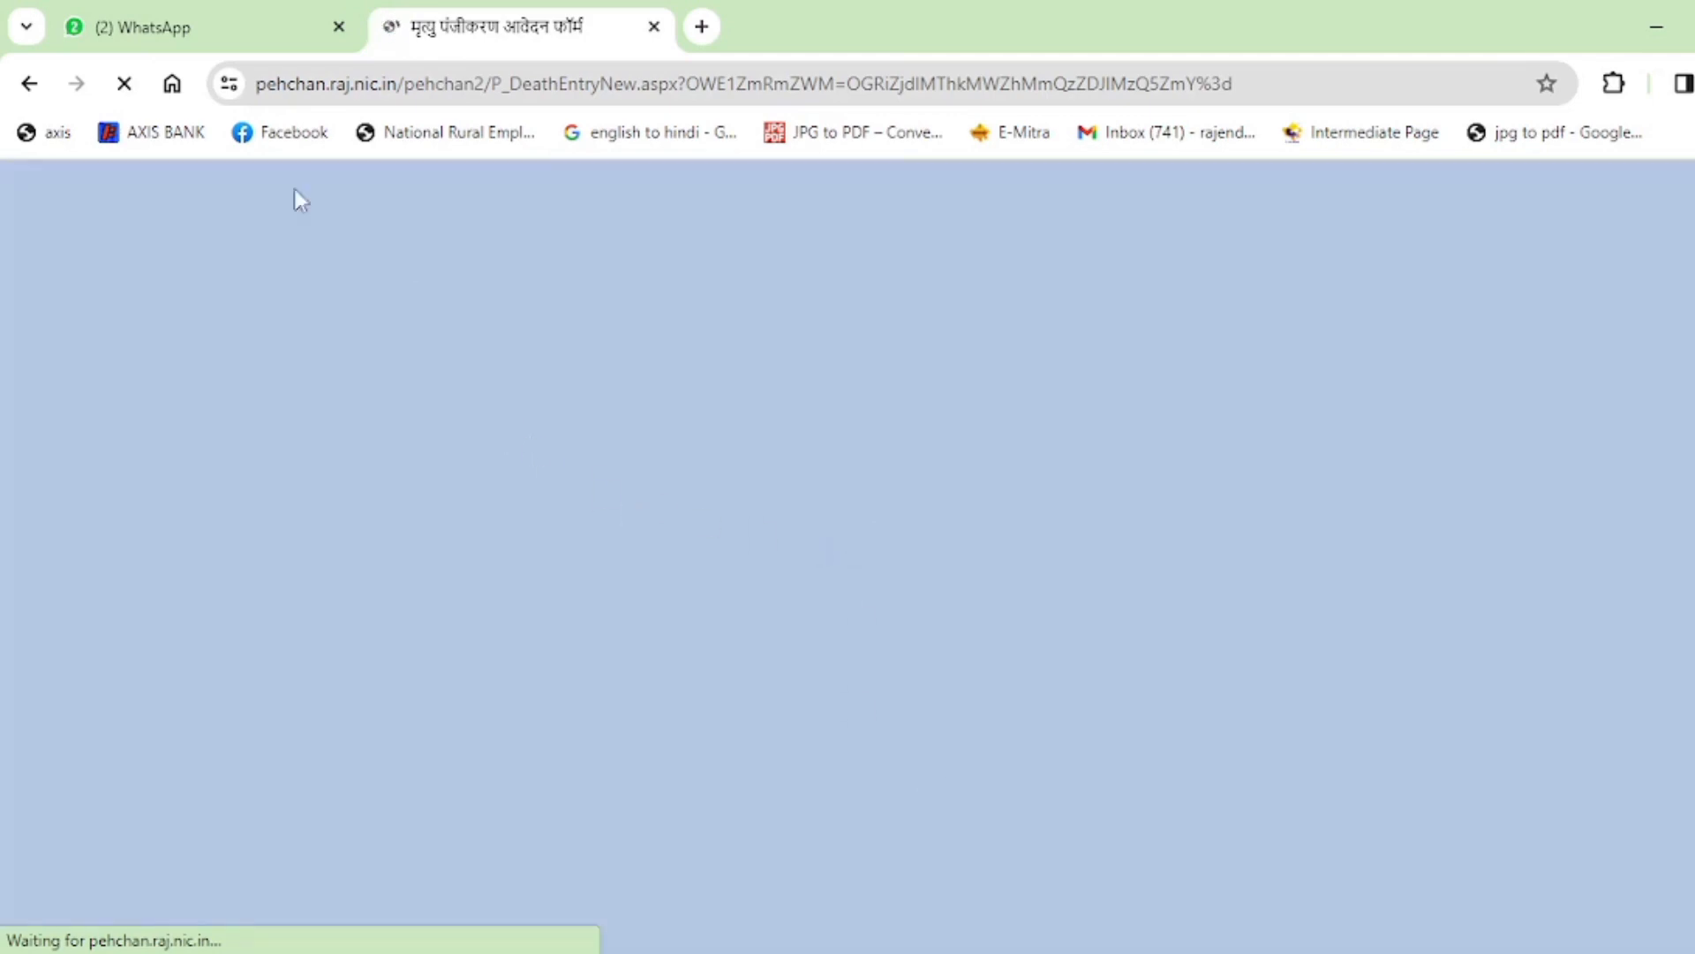
Wait for the death registration form to reload, then scroll down to rows 11–20.
left_click(217, 27)
key("ctrl+Tab")
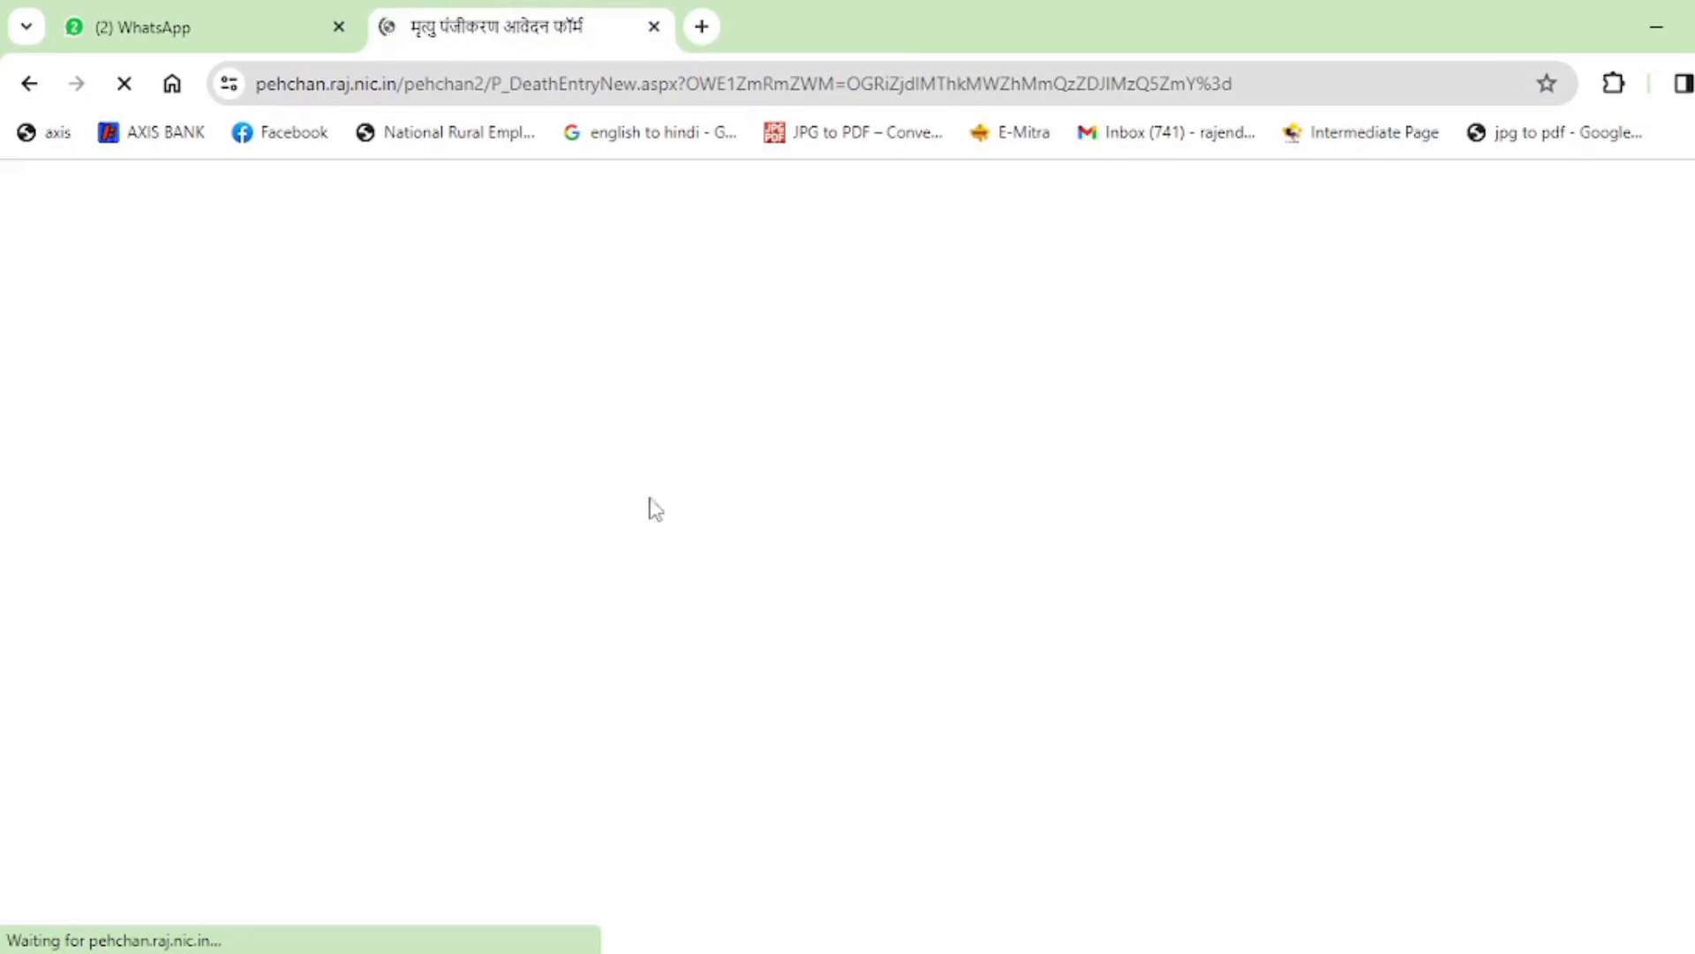
left_click(269, 13)
left_click(552, 13)
left_click(136, 20)
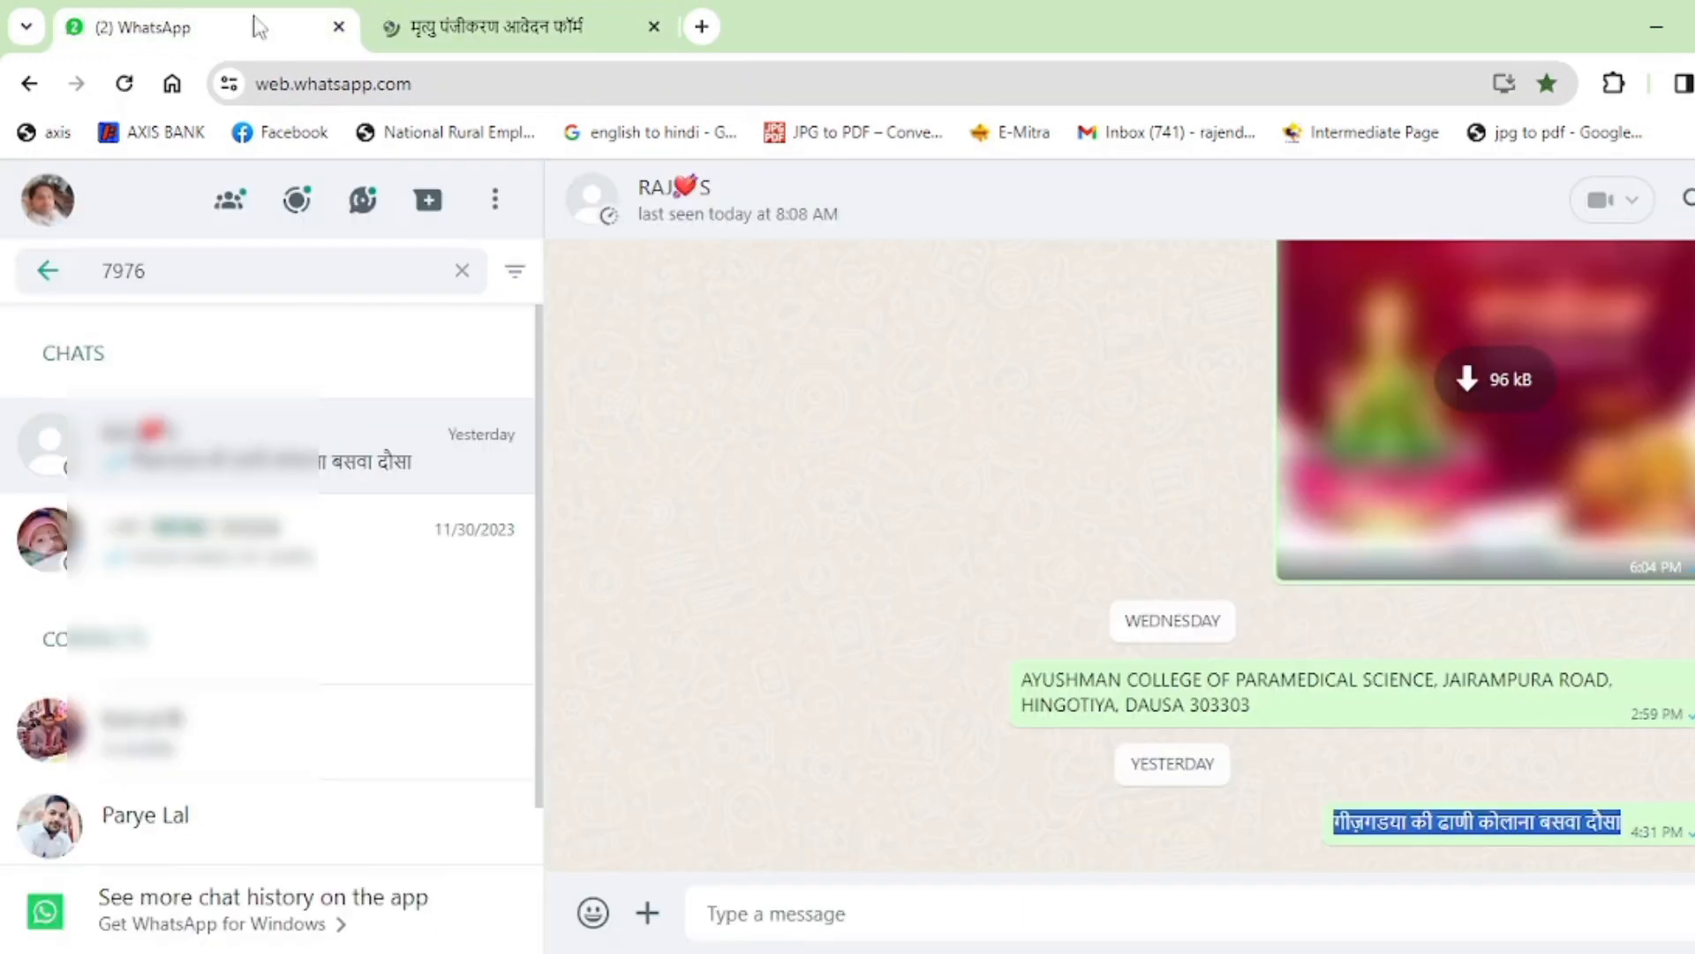
left_click(472, 11)
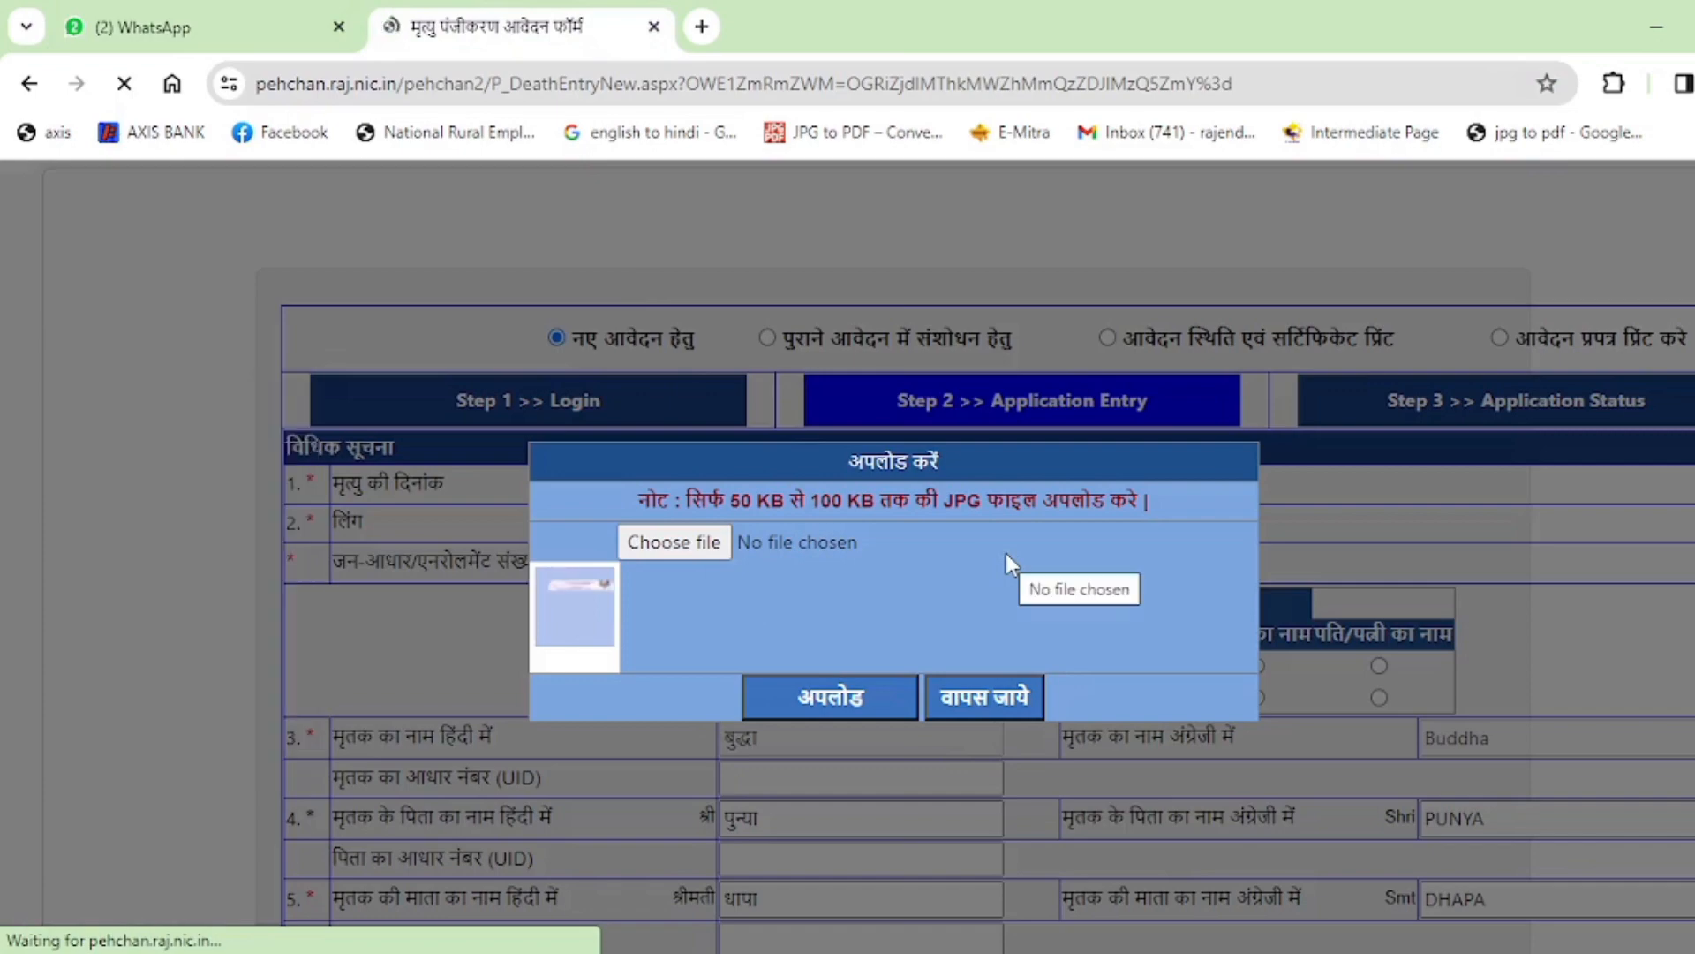
scroll(972, 697, "down", 6)
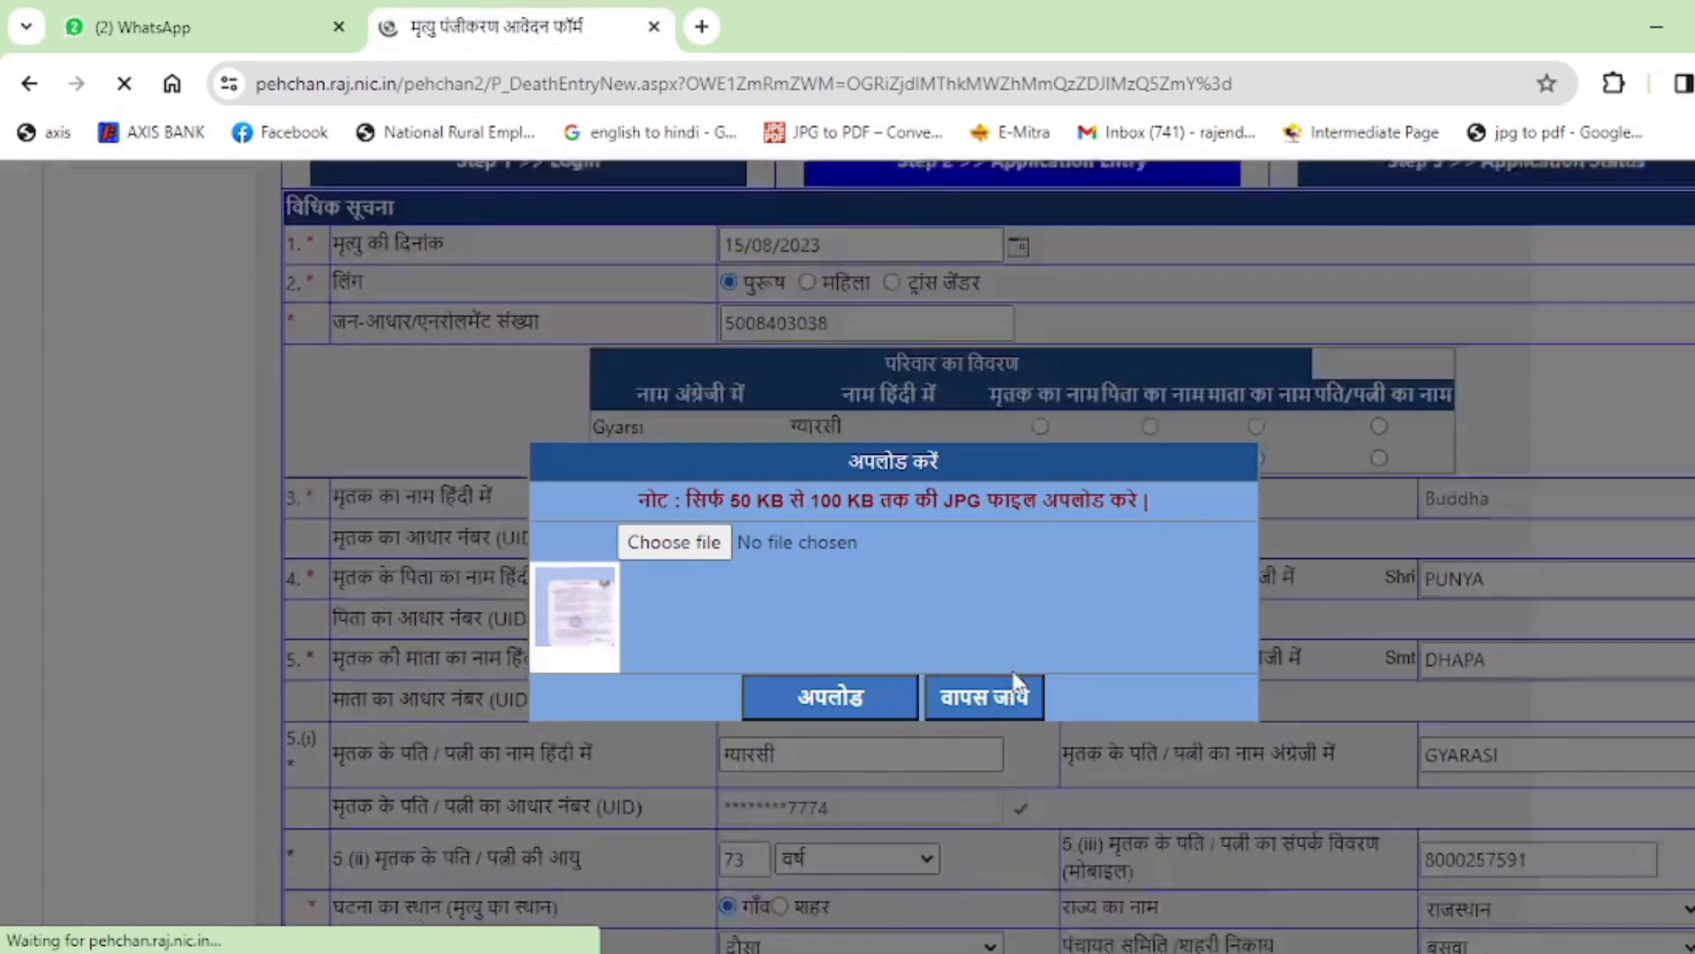
scroll(974, 704, "down", 8)
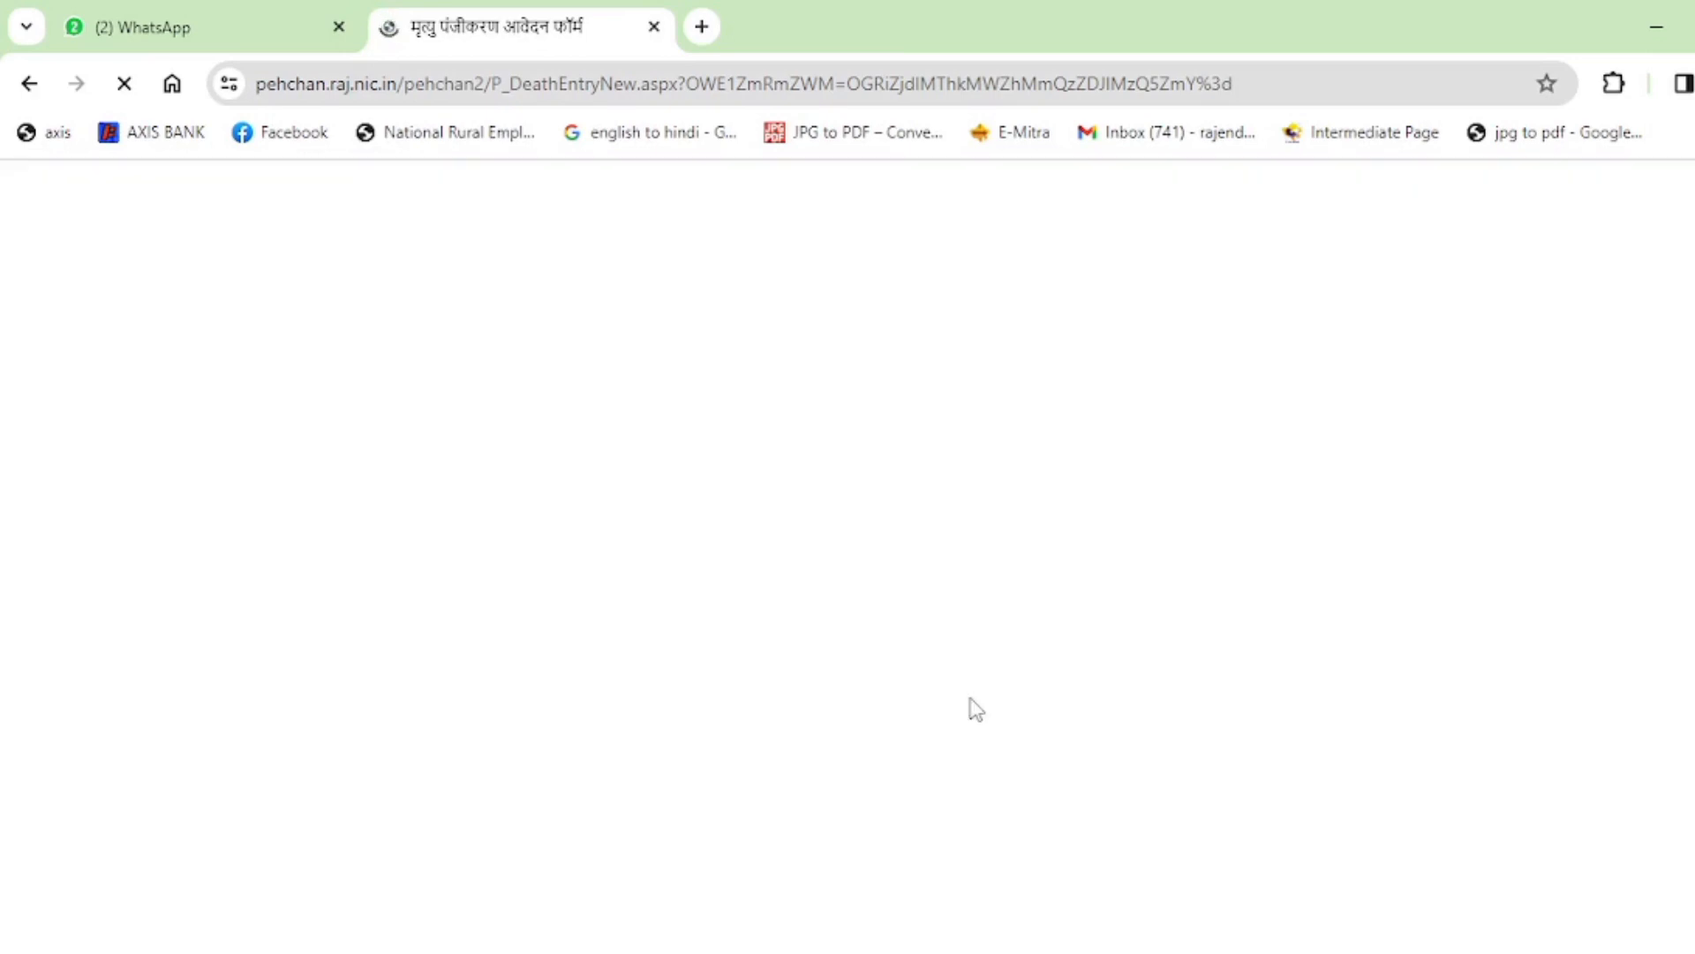
left_click(145, 19)
left_click(583, 18)
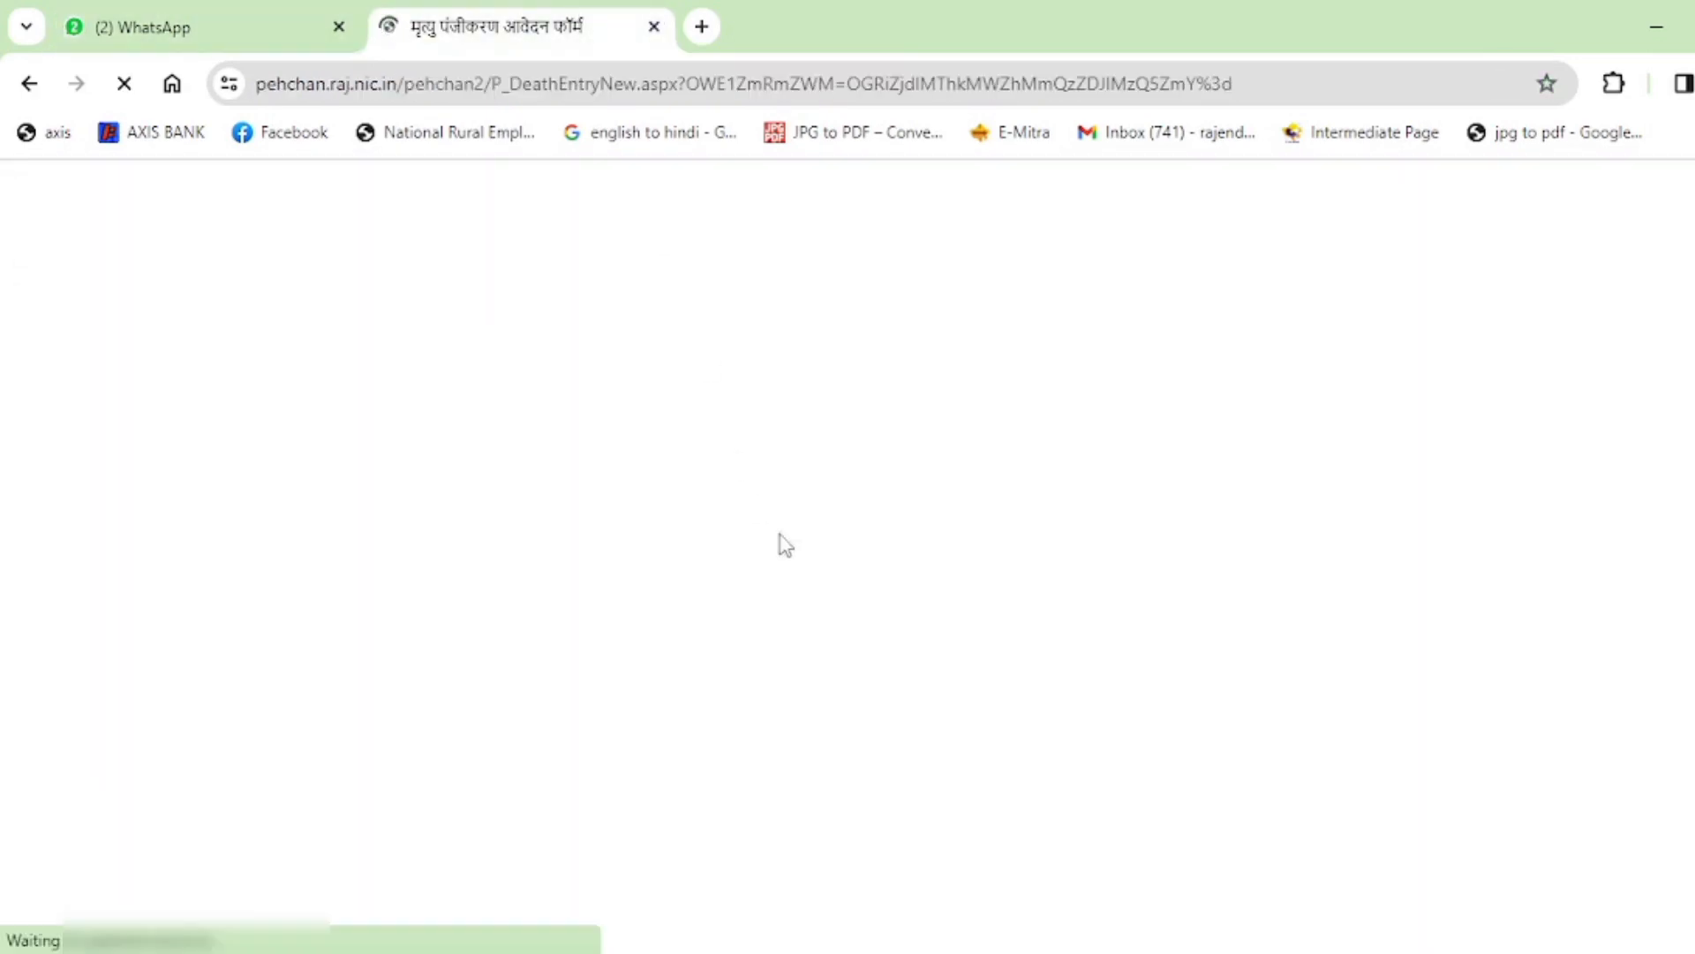
left_click(203, 14)
left_click(443, 13)
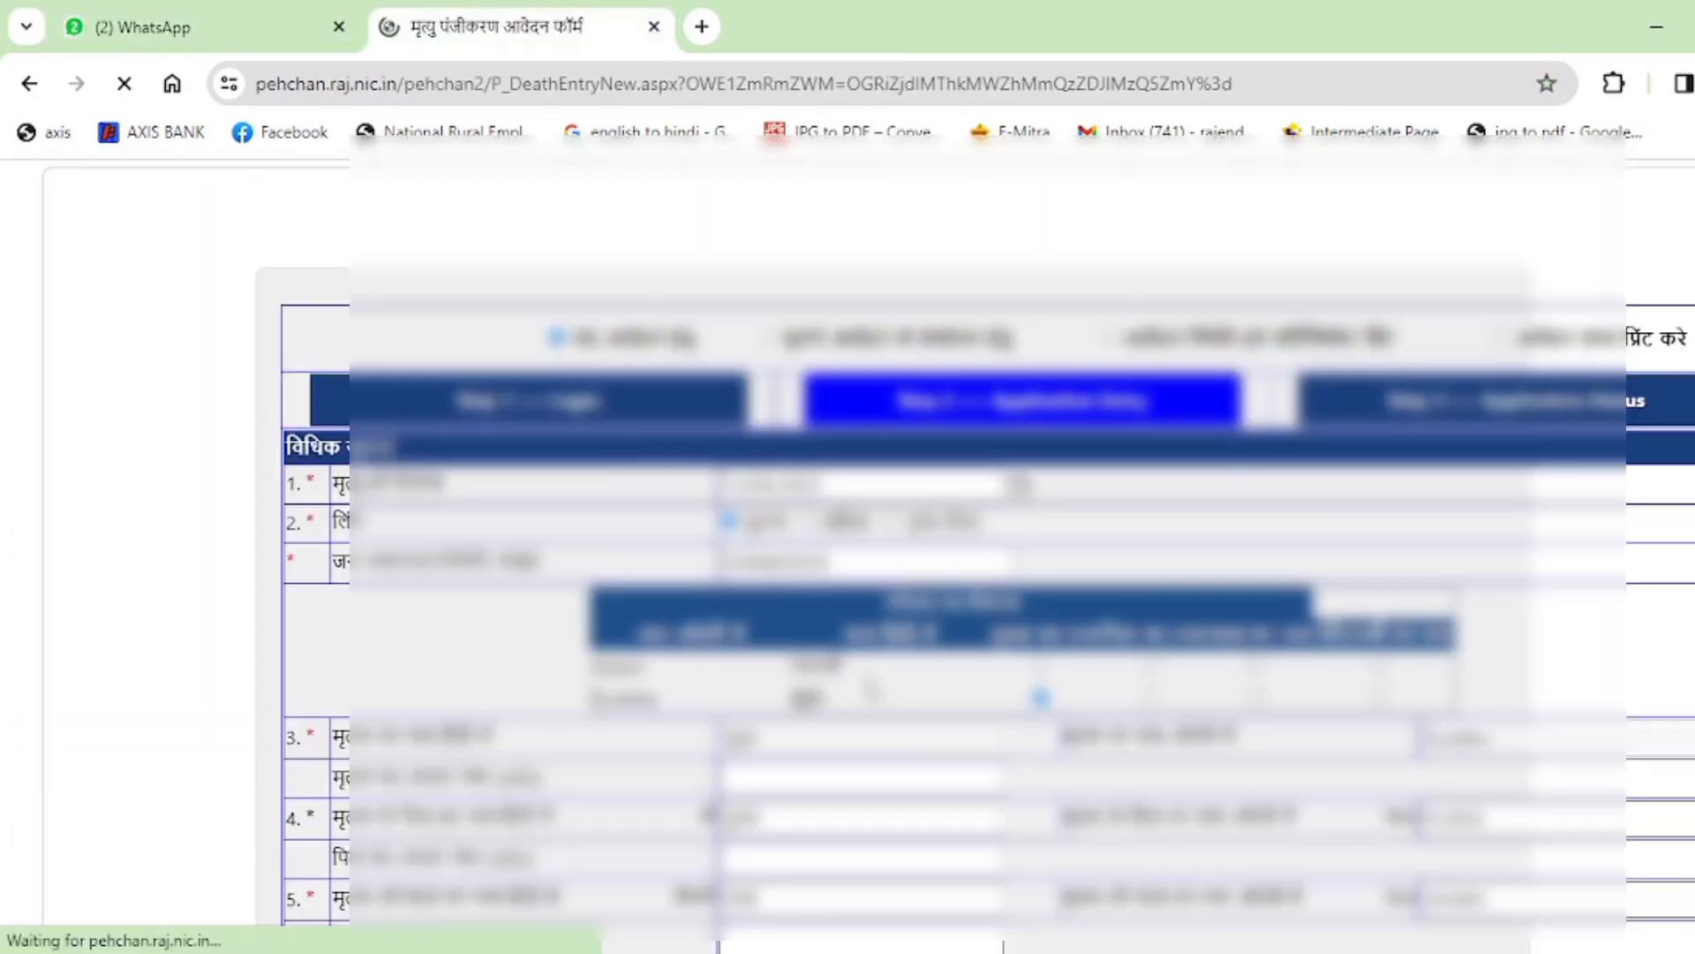
scroll(883, 529, "down", 10)
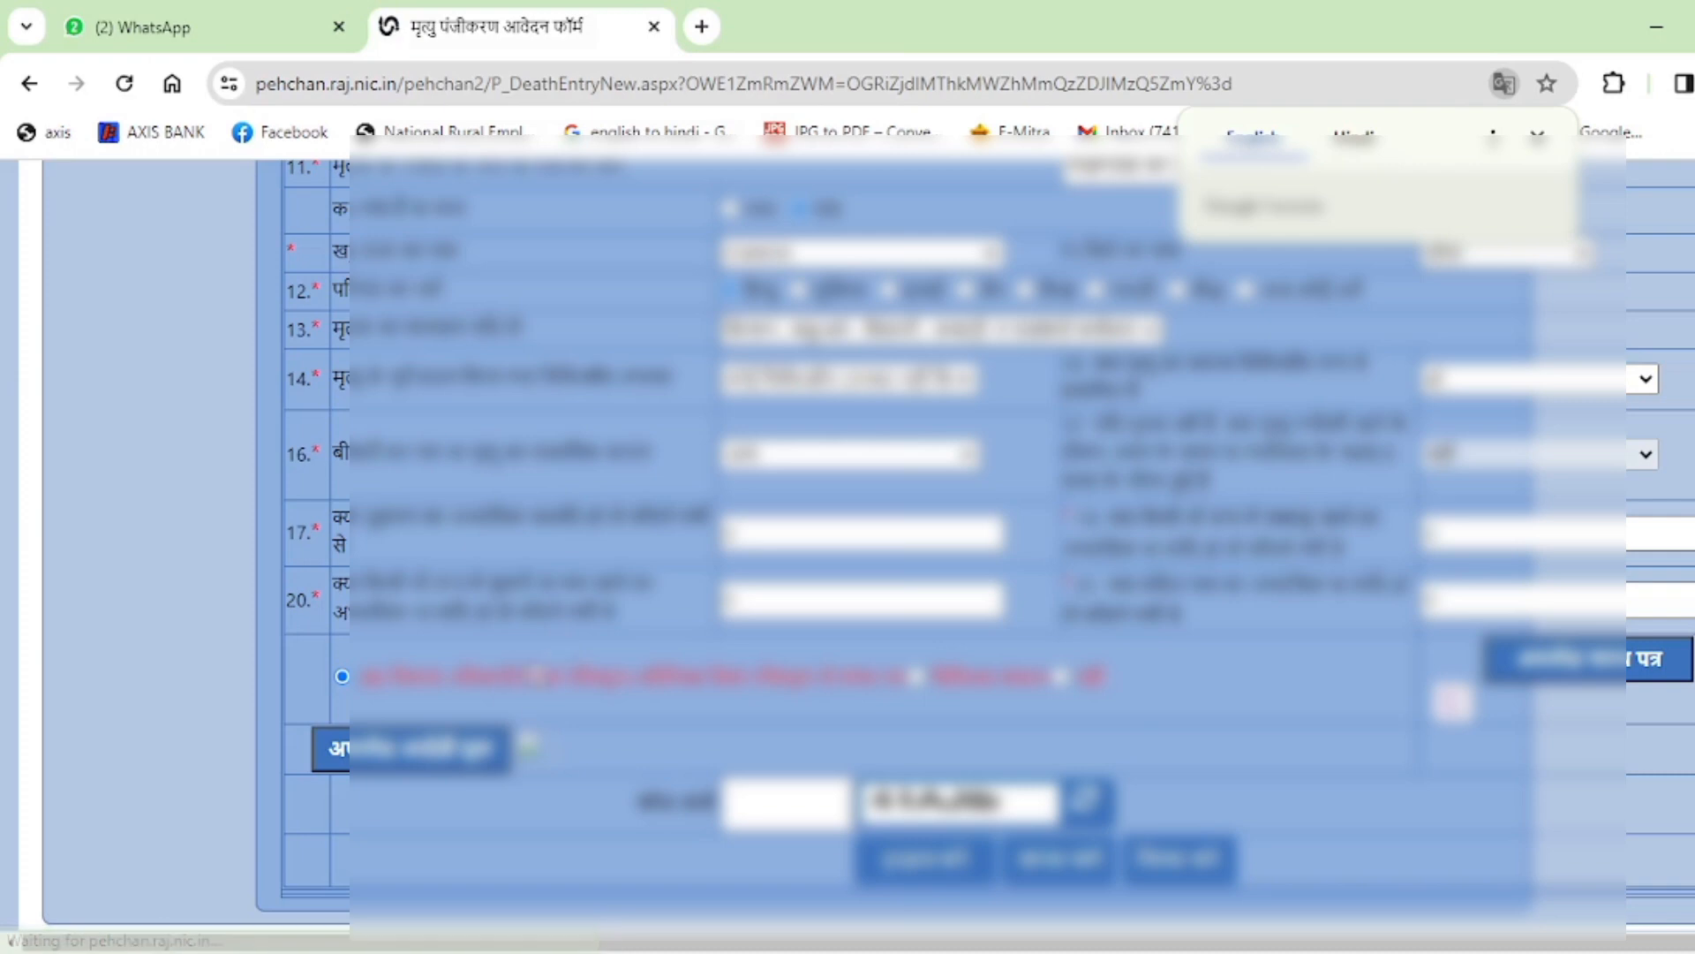
Launch the deceased's ID proof upload and scroll the form while it processes.
left_click(443, 755)
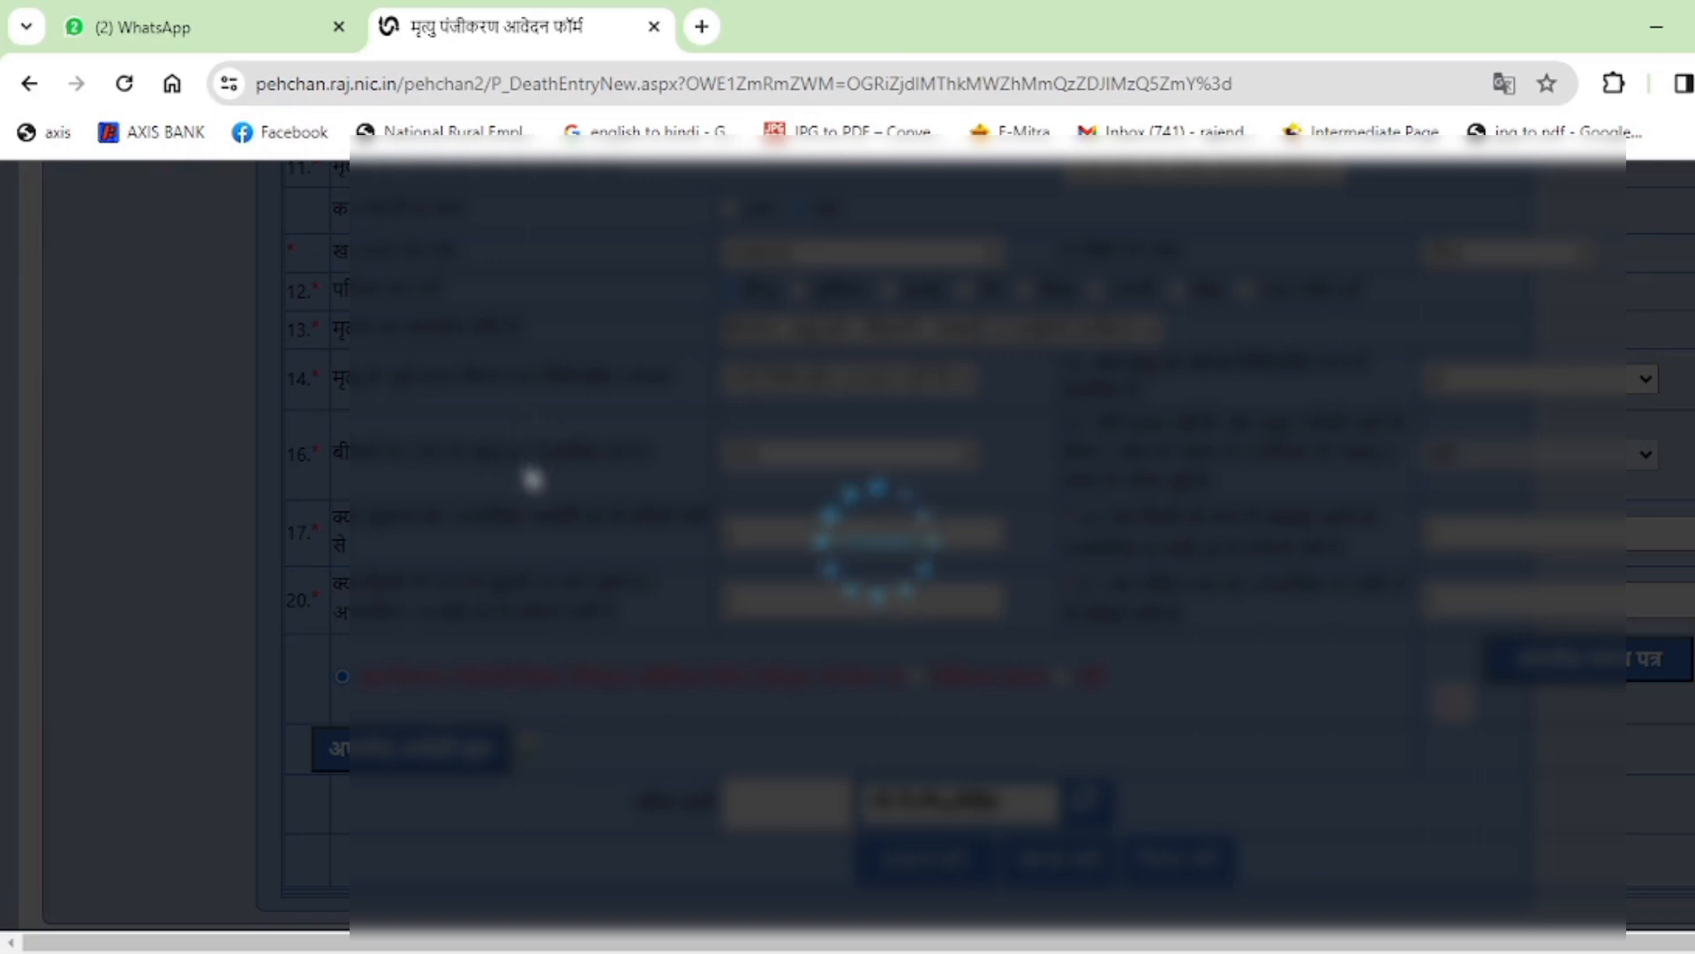
scroll(538, 441, "up", 5)
scroll(554, 468, "down", 5)
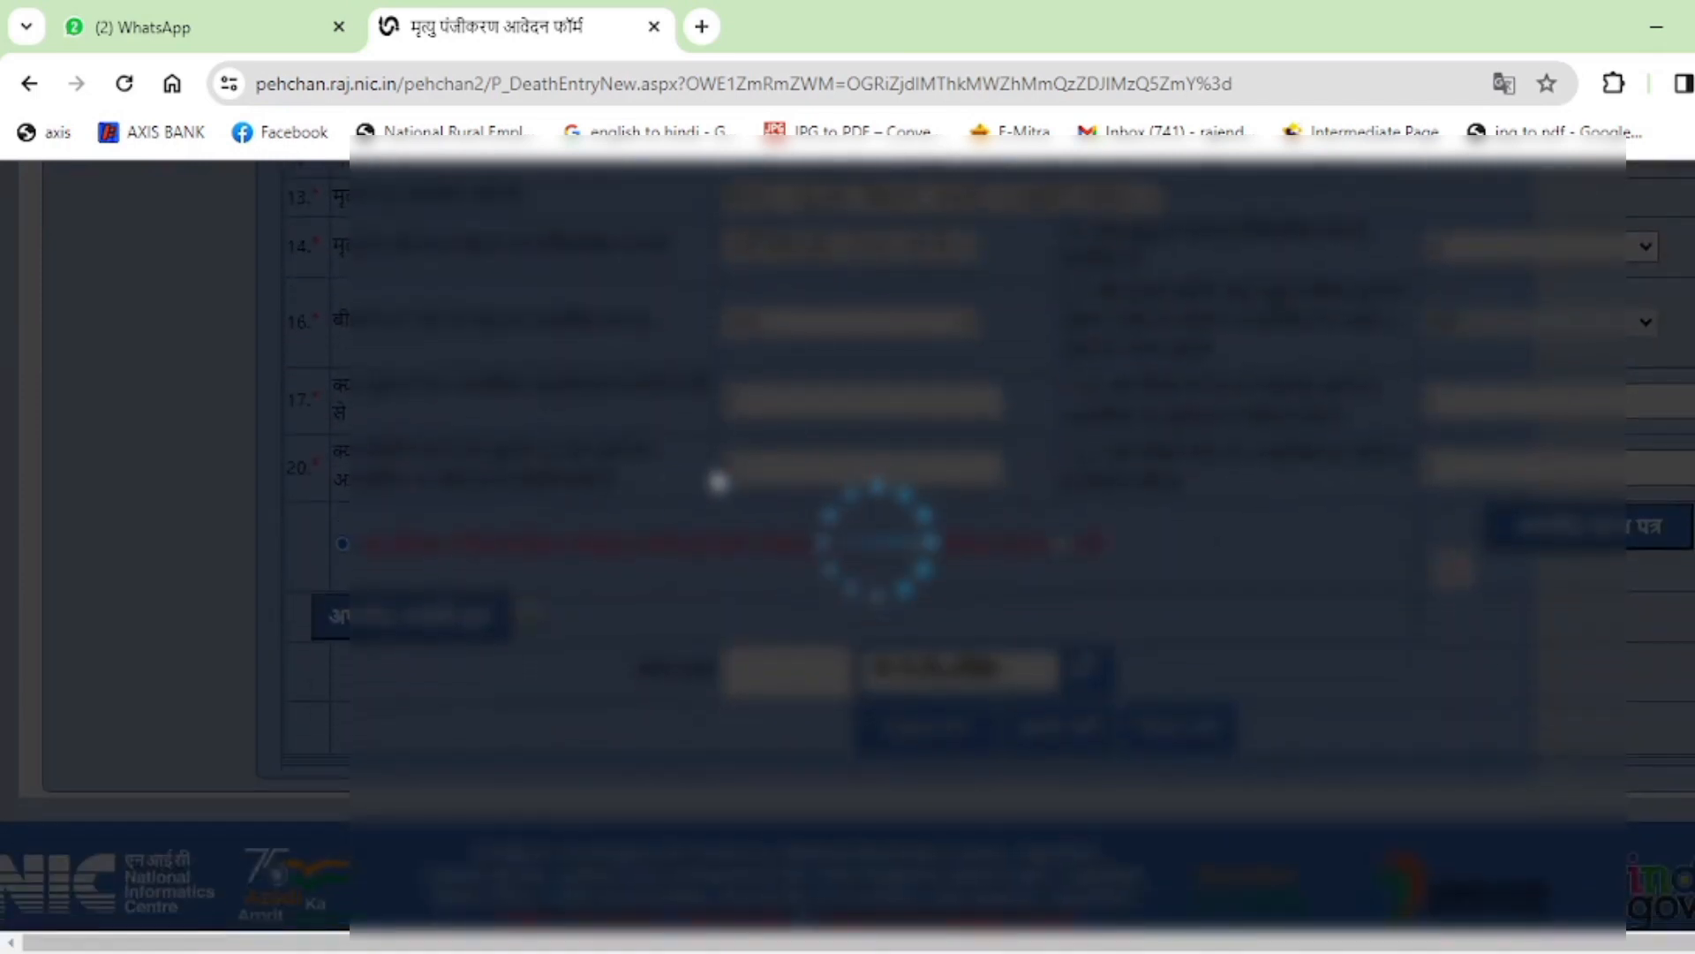
scroll(1180, 511, "up", 11)
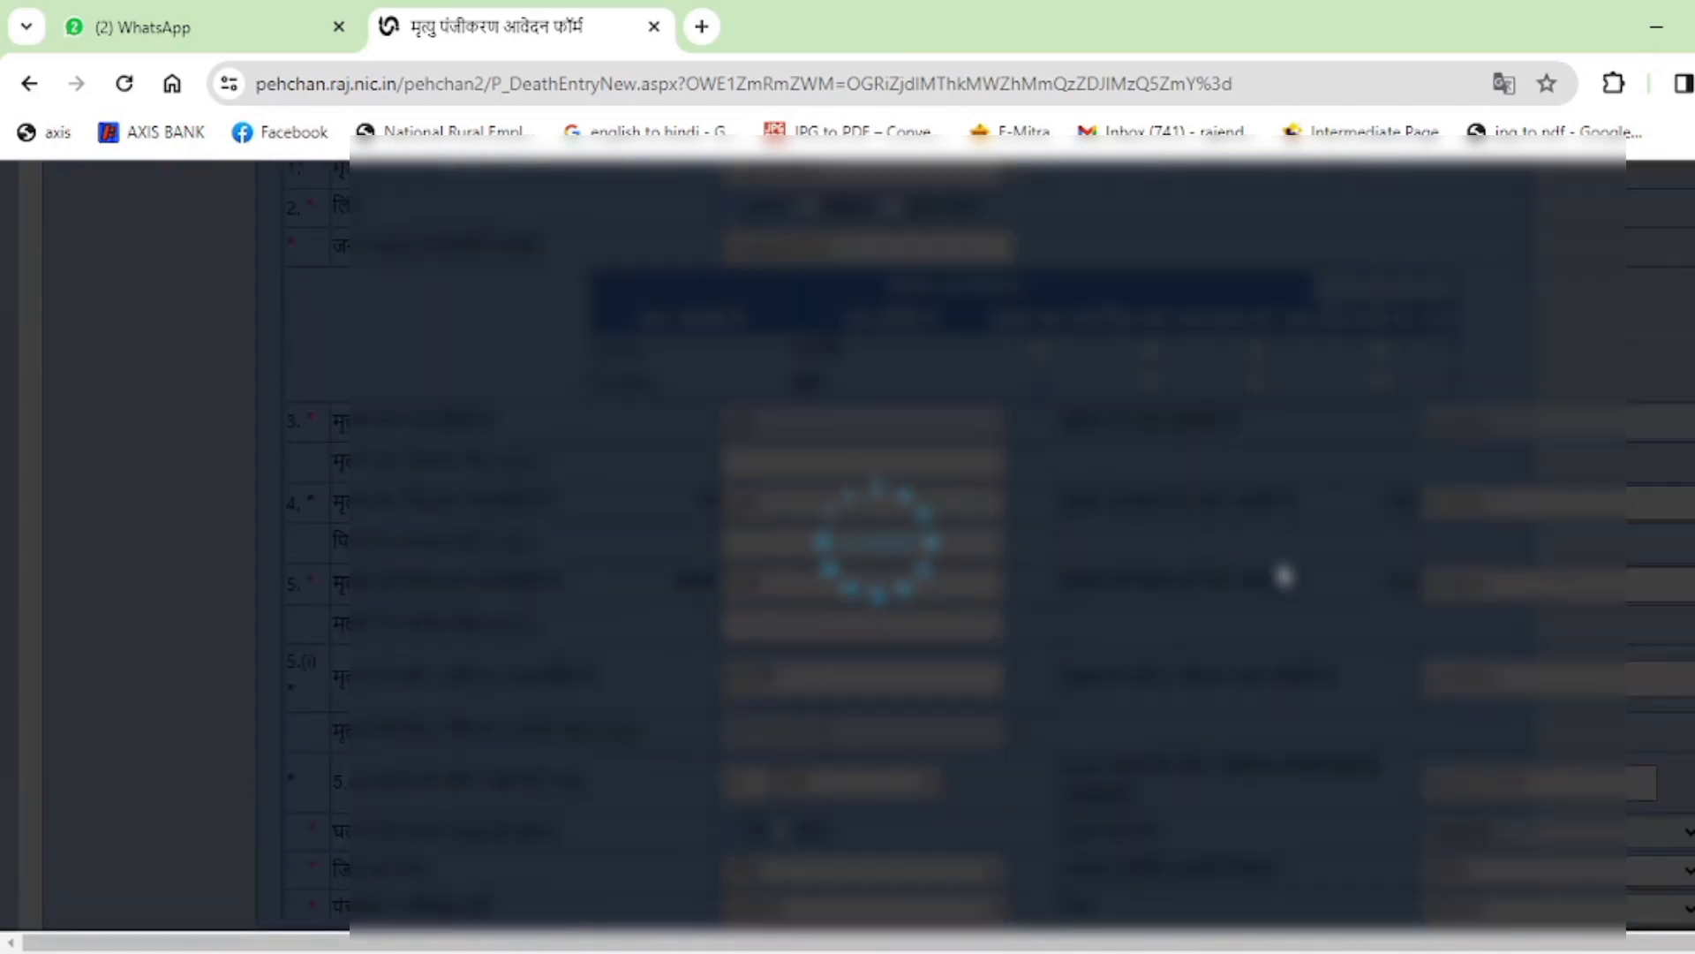
scroll(1192, 749, "down", 2)
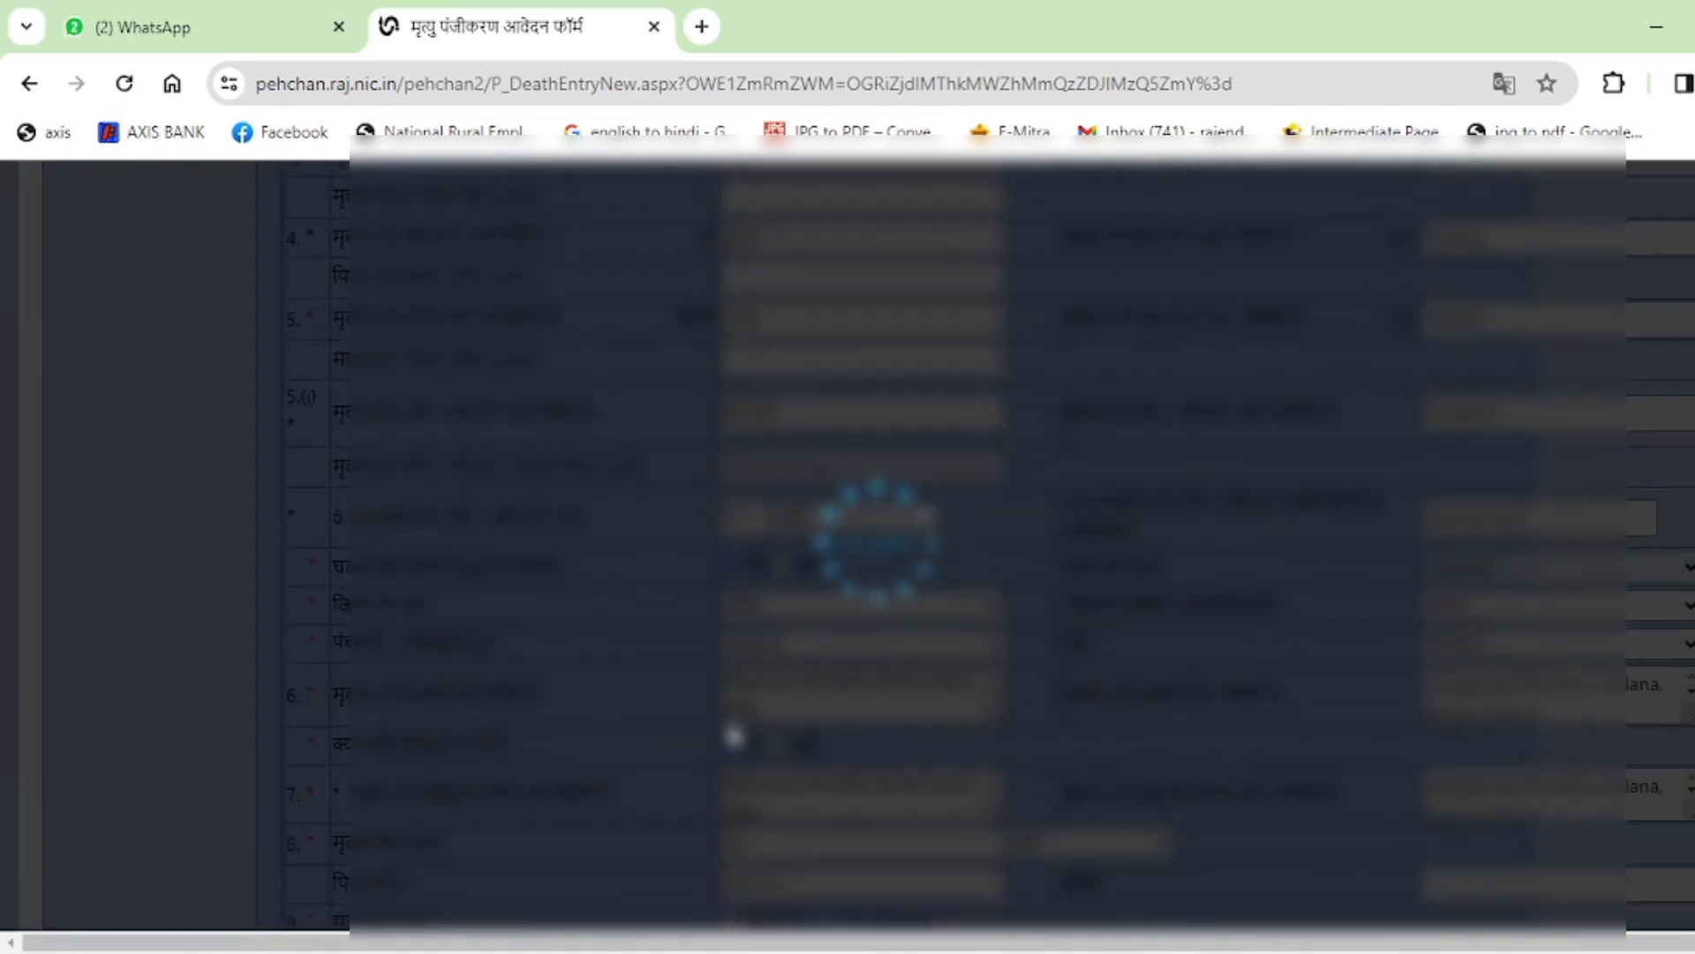
scroll(1211, 756, "down", 3)
scroll(1235, 734, "down", 7)
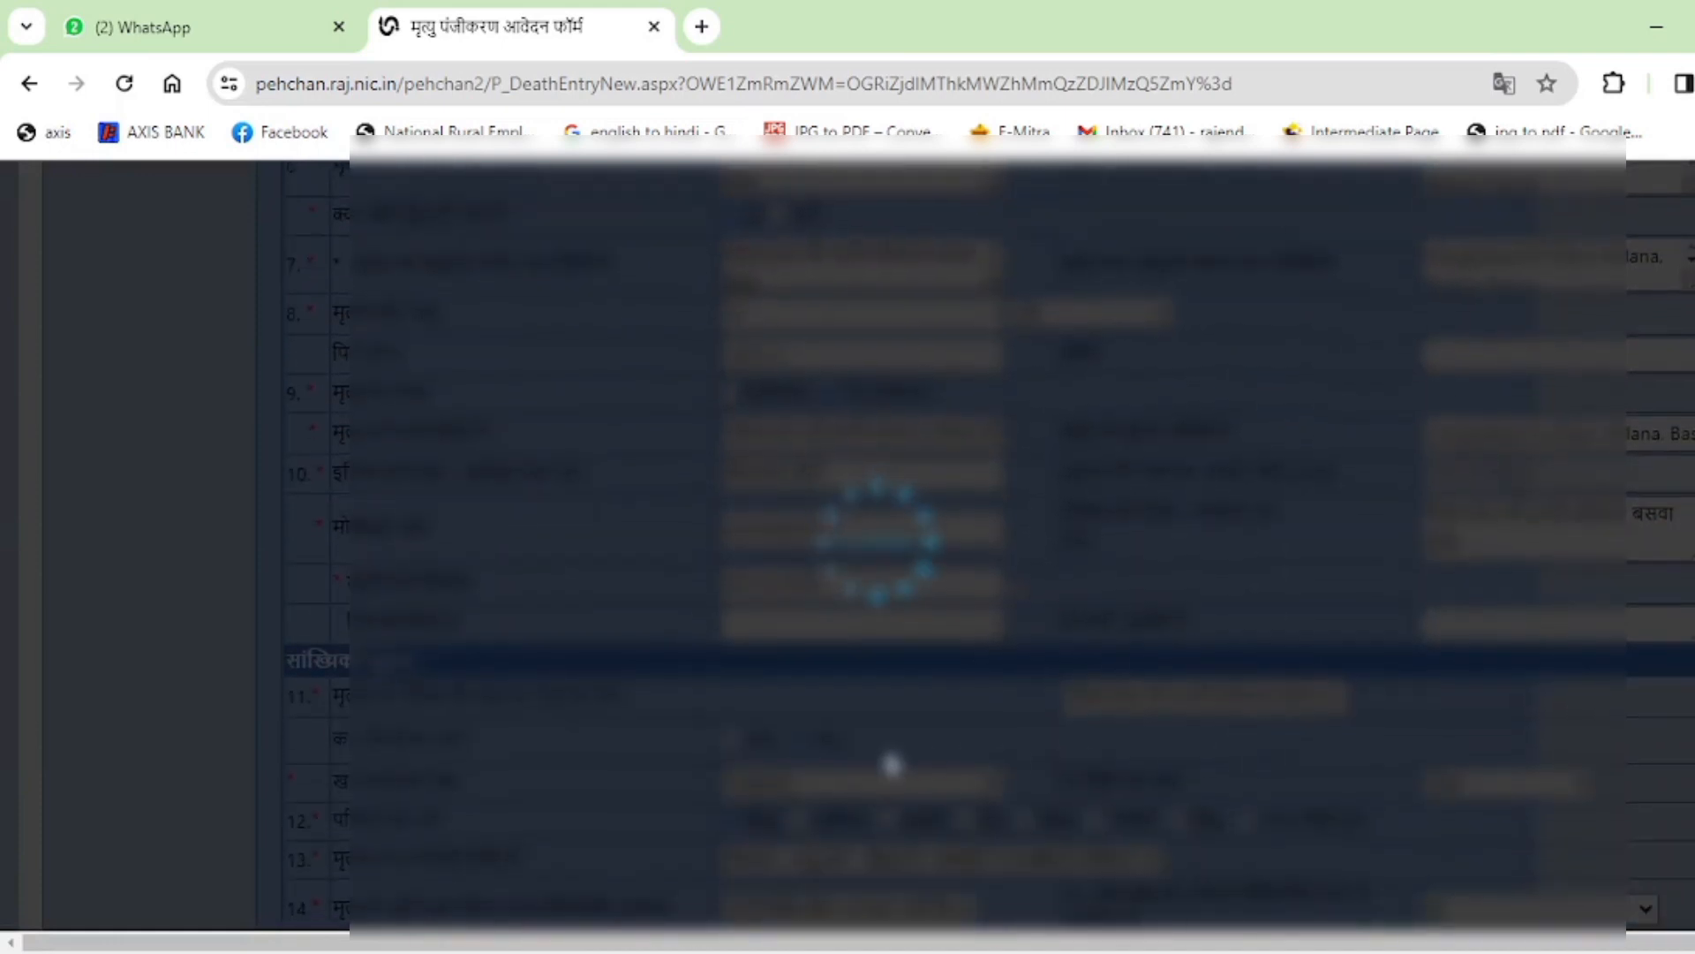
scroll(1337, 703, "down", 2)
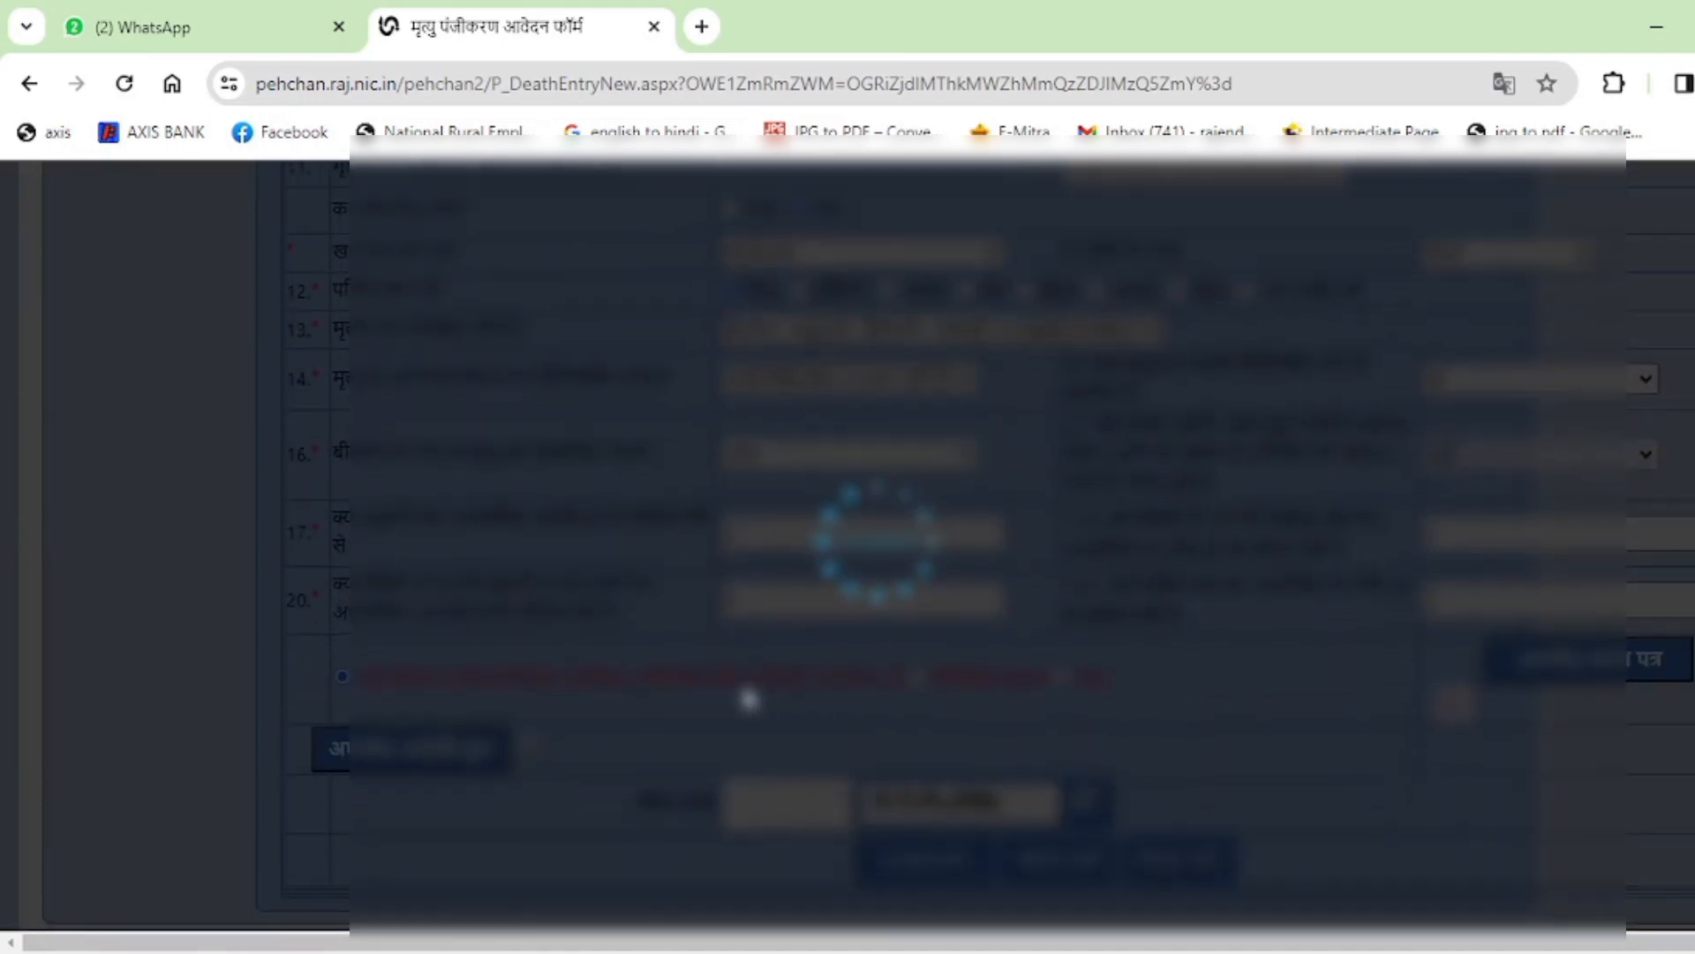
scroll(749, 700, "down", 2)
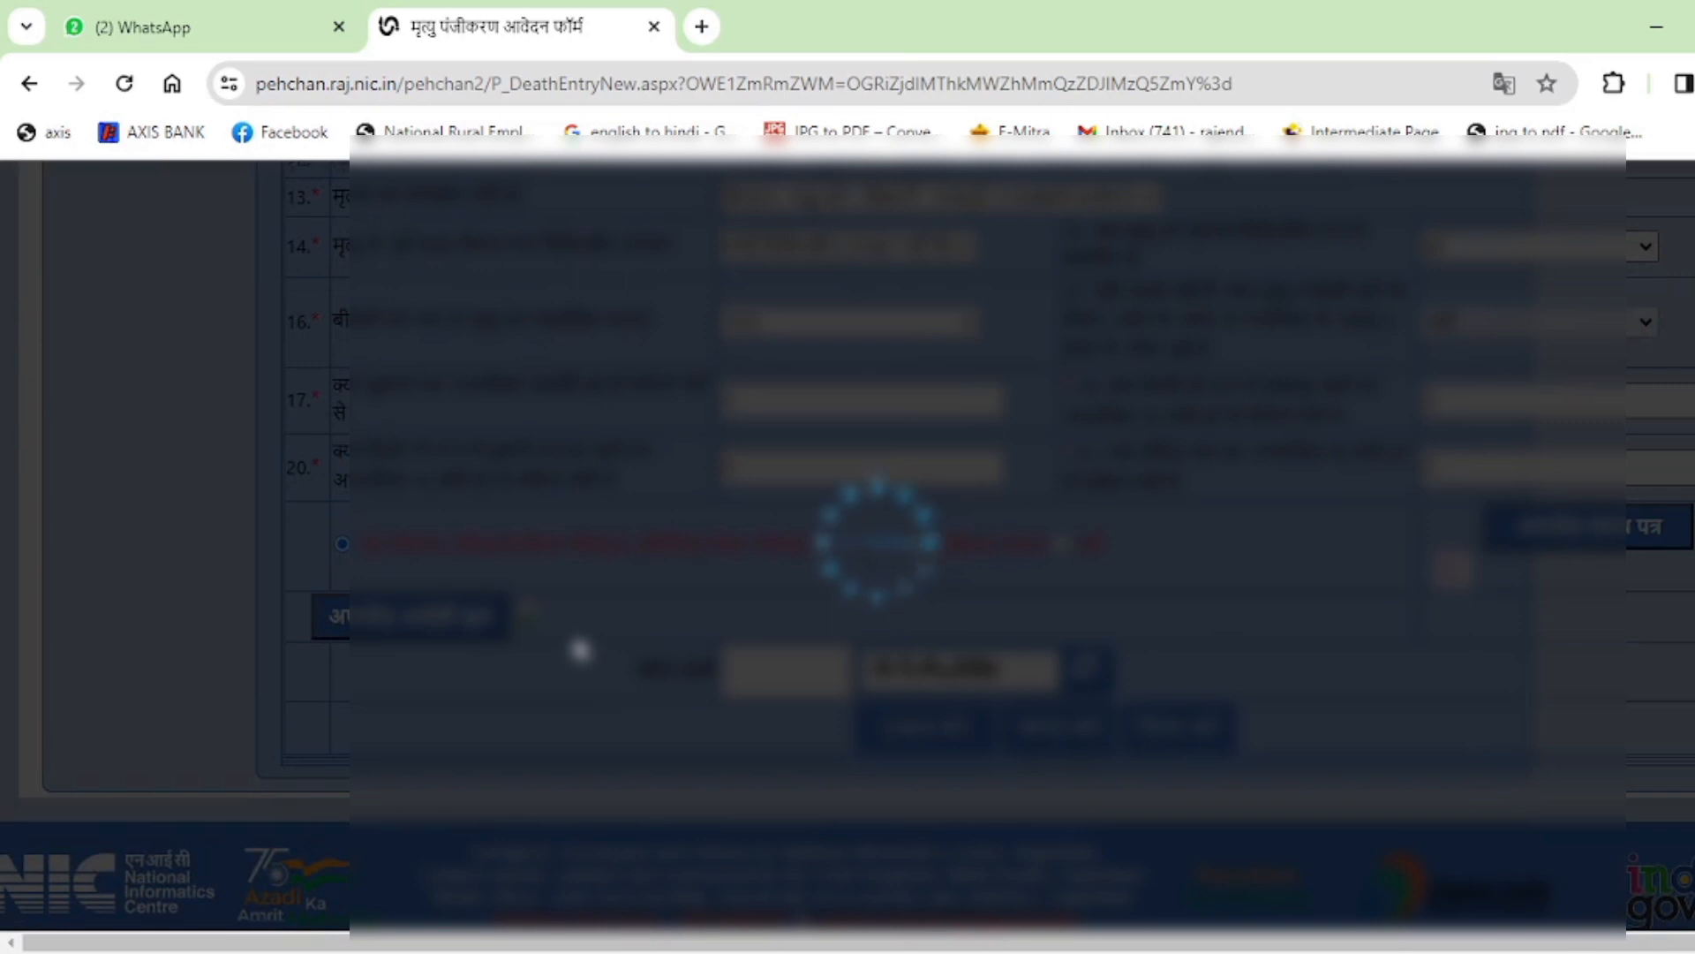
scroll(580, 651, "down", 1)
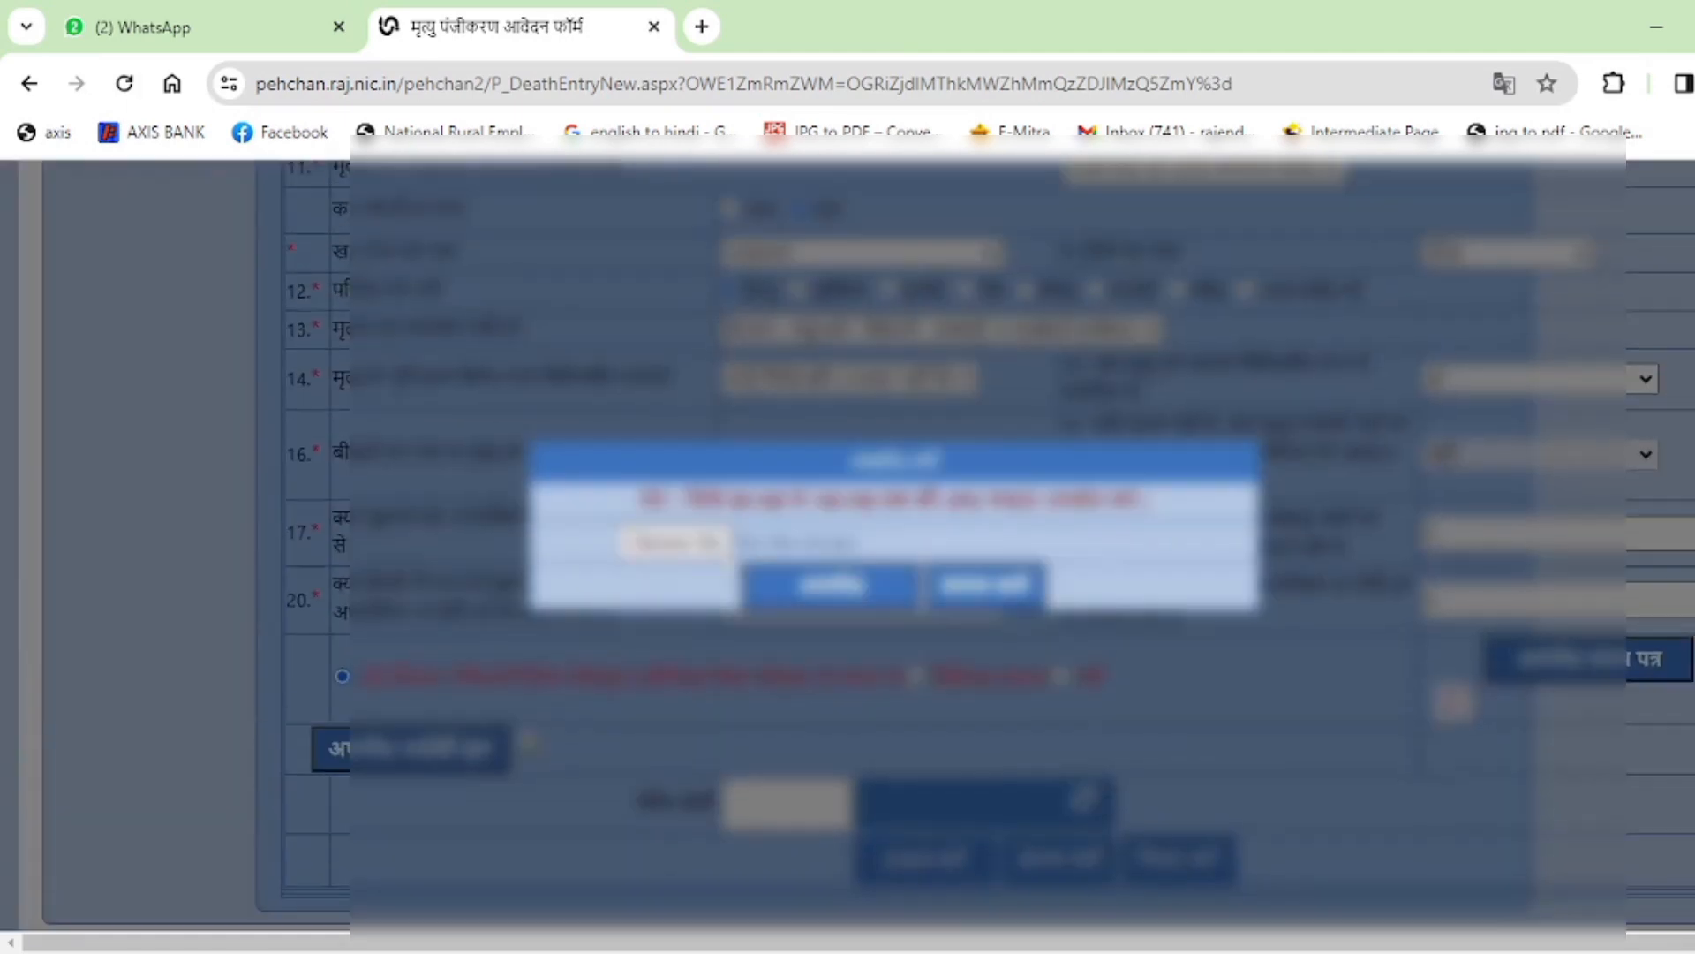
Upload the DEATH scan from the Desktop as ID proof, then return to the form tab.
left_click(672, 541)
scroll(609, 371, "down", 2)
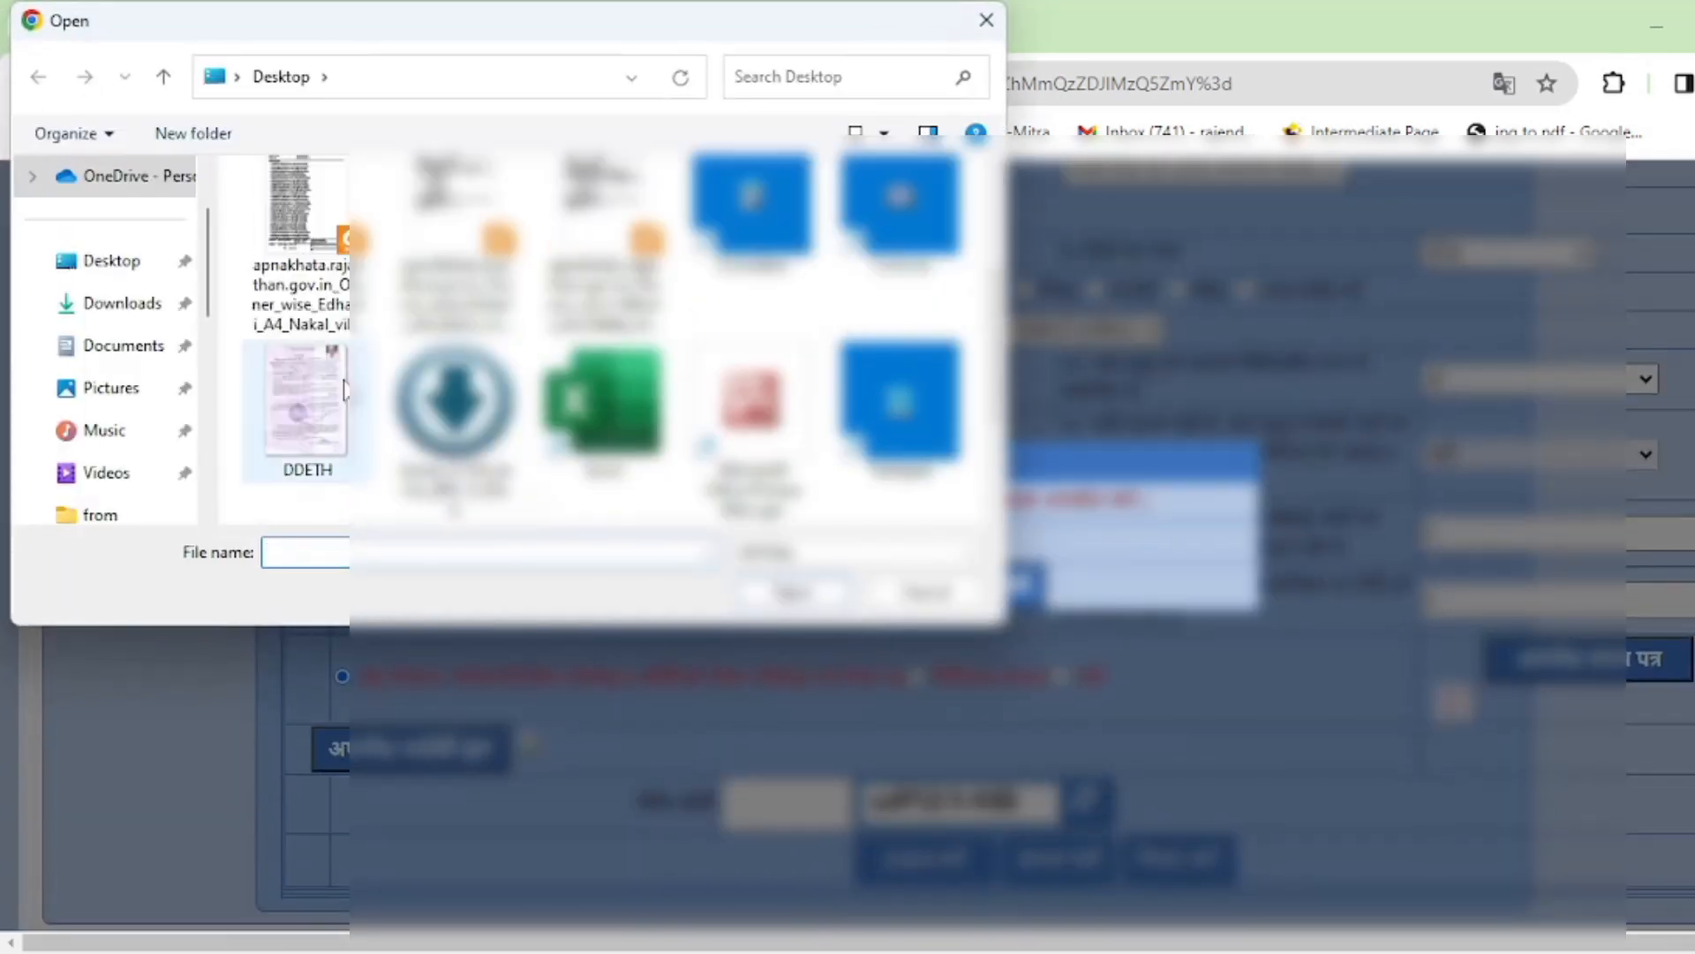
double_click(316, 373)
left_click(783, 583)
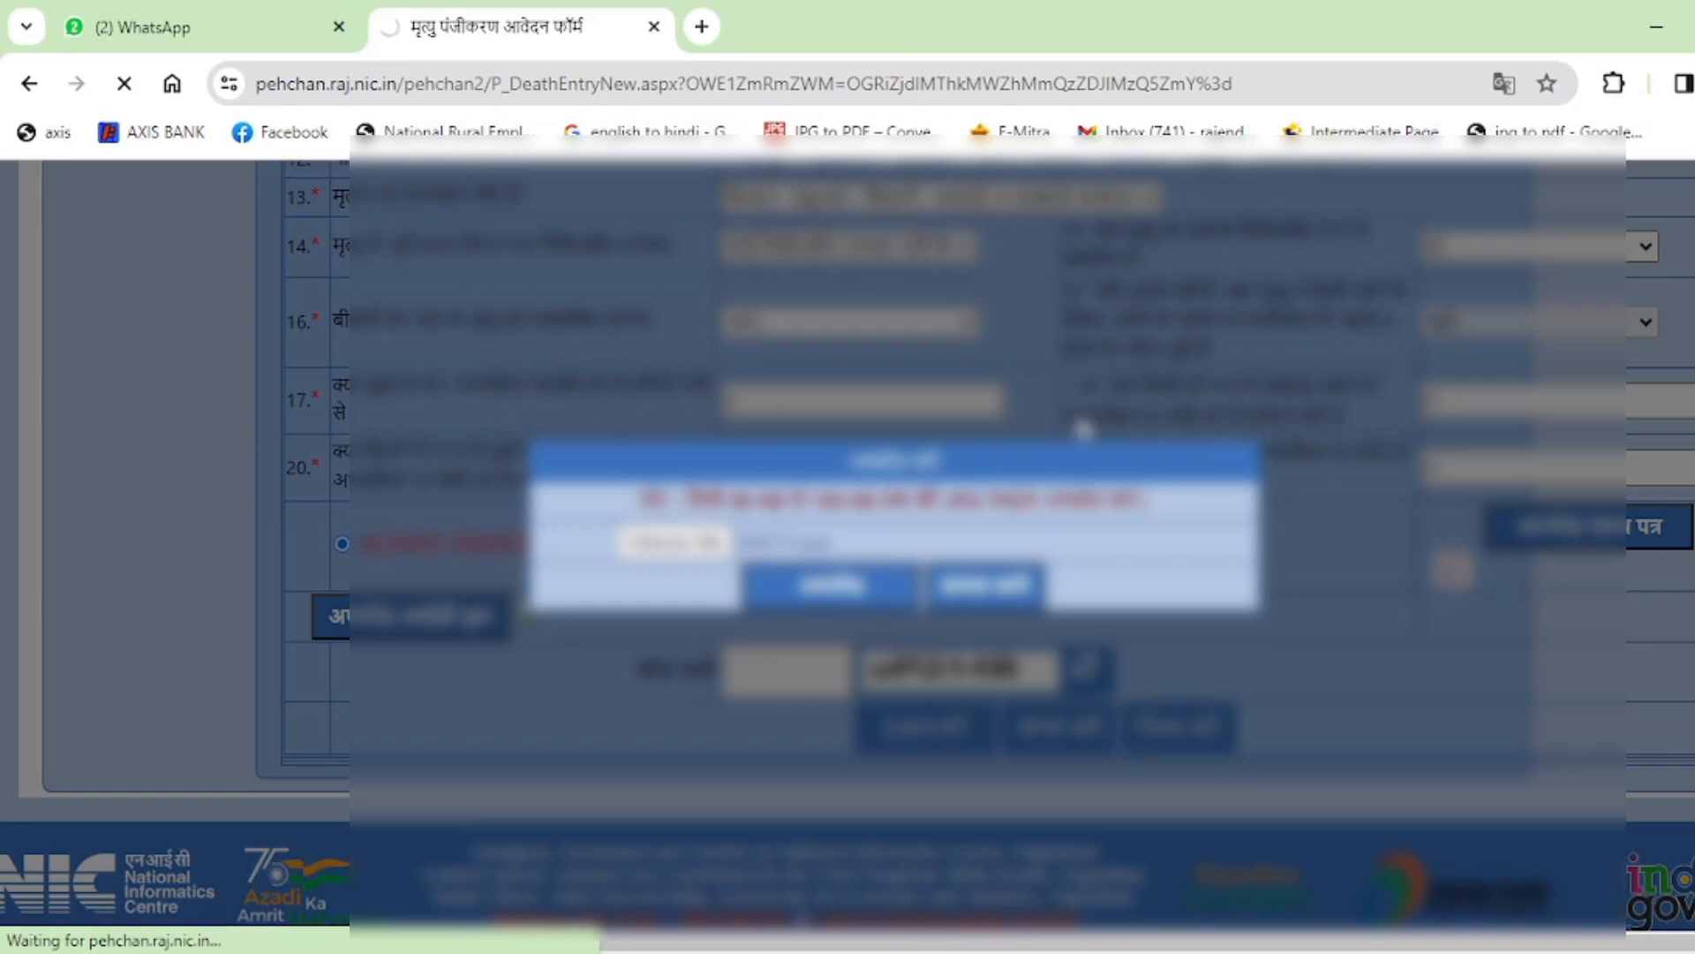
left_click(219, 12)
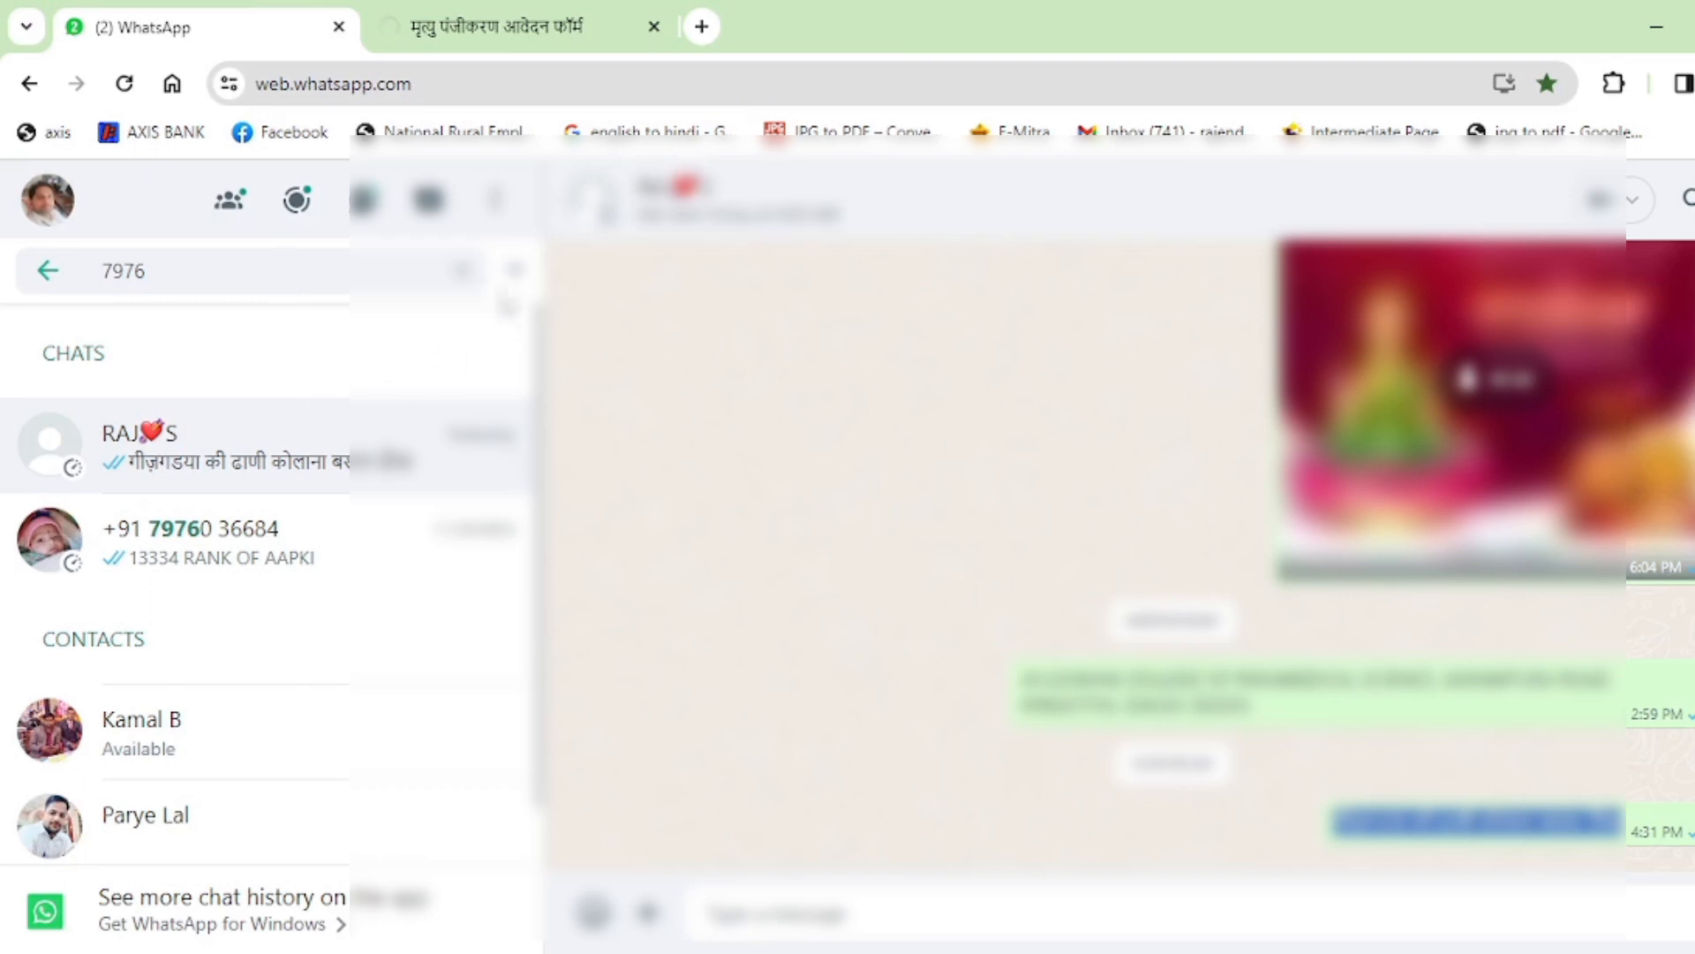
left_click(514, 270)
left_click(530, 22)
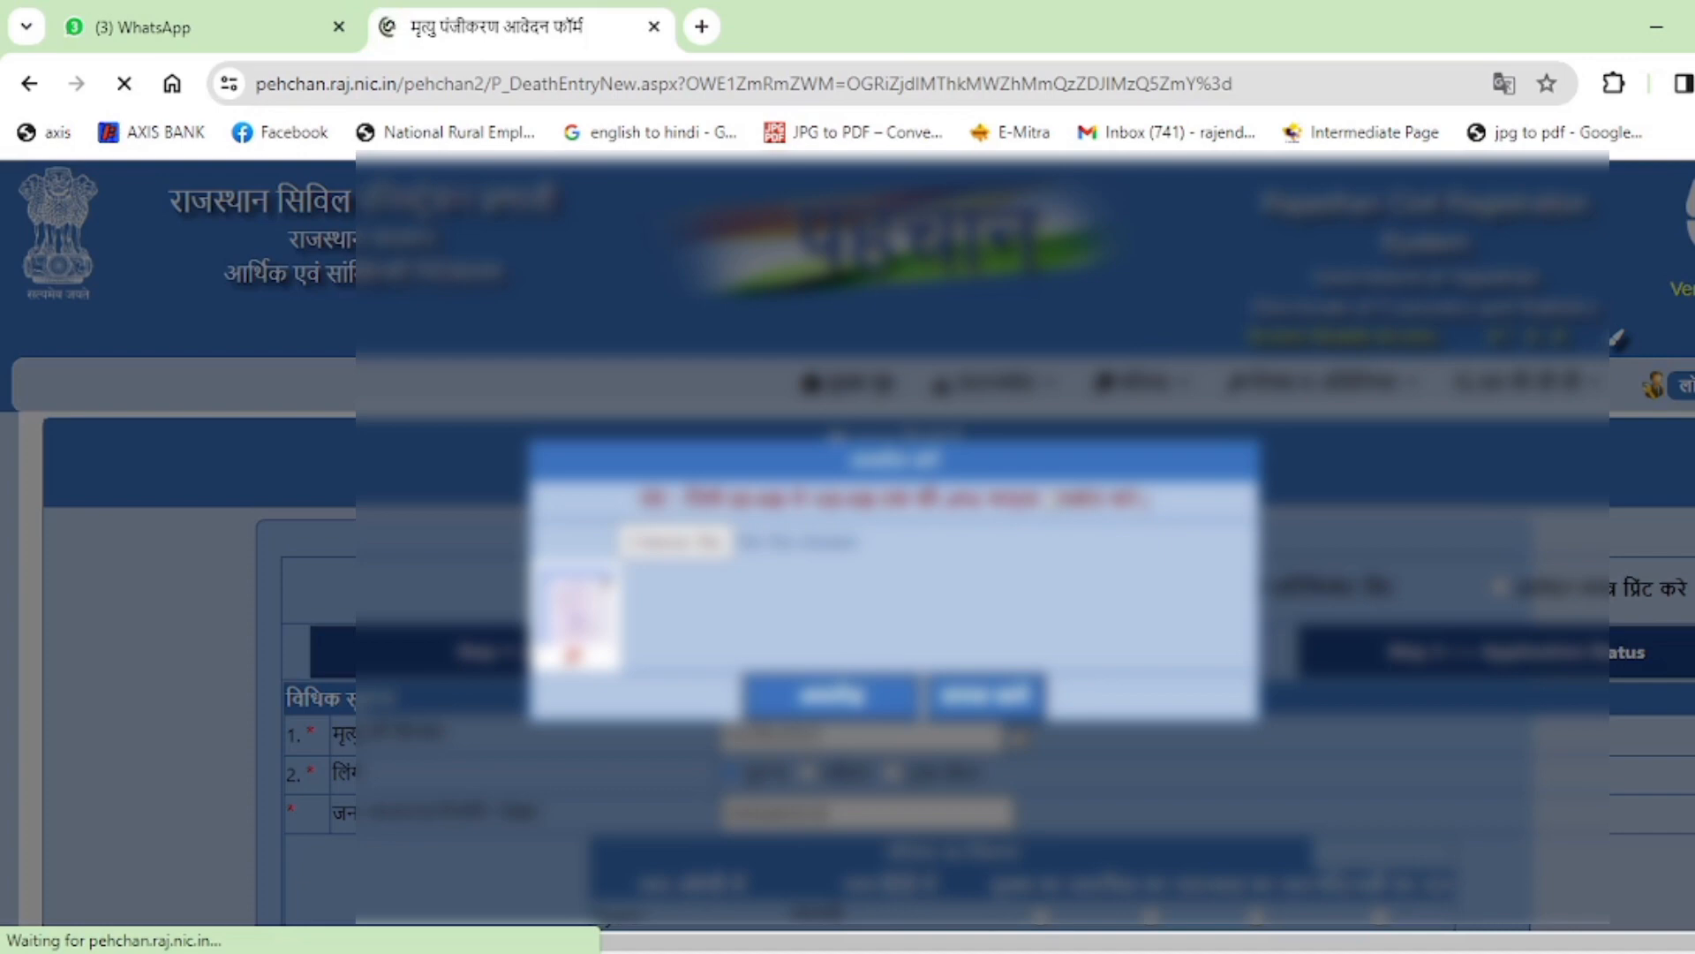
Return to the reloaded death form and scroll down to the captcha and submit buttons.
scroll(1051, 501, "down", 5)
scroll(1050, 500, "up", 5)
scroll(1050, 501, "down", 7)
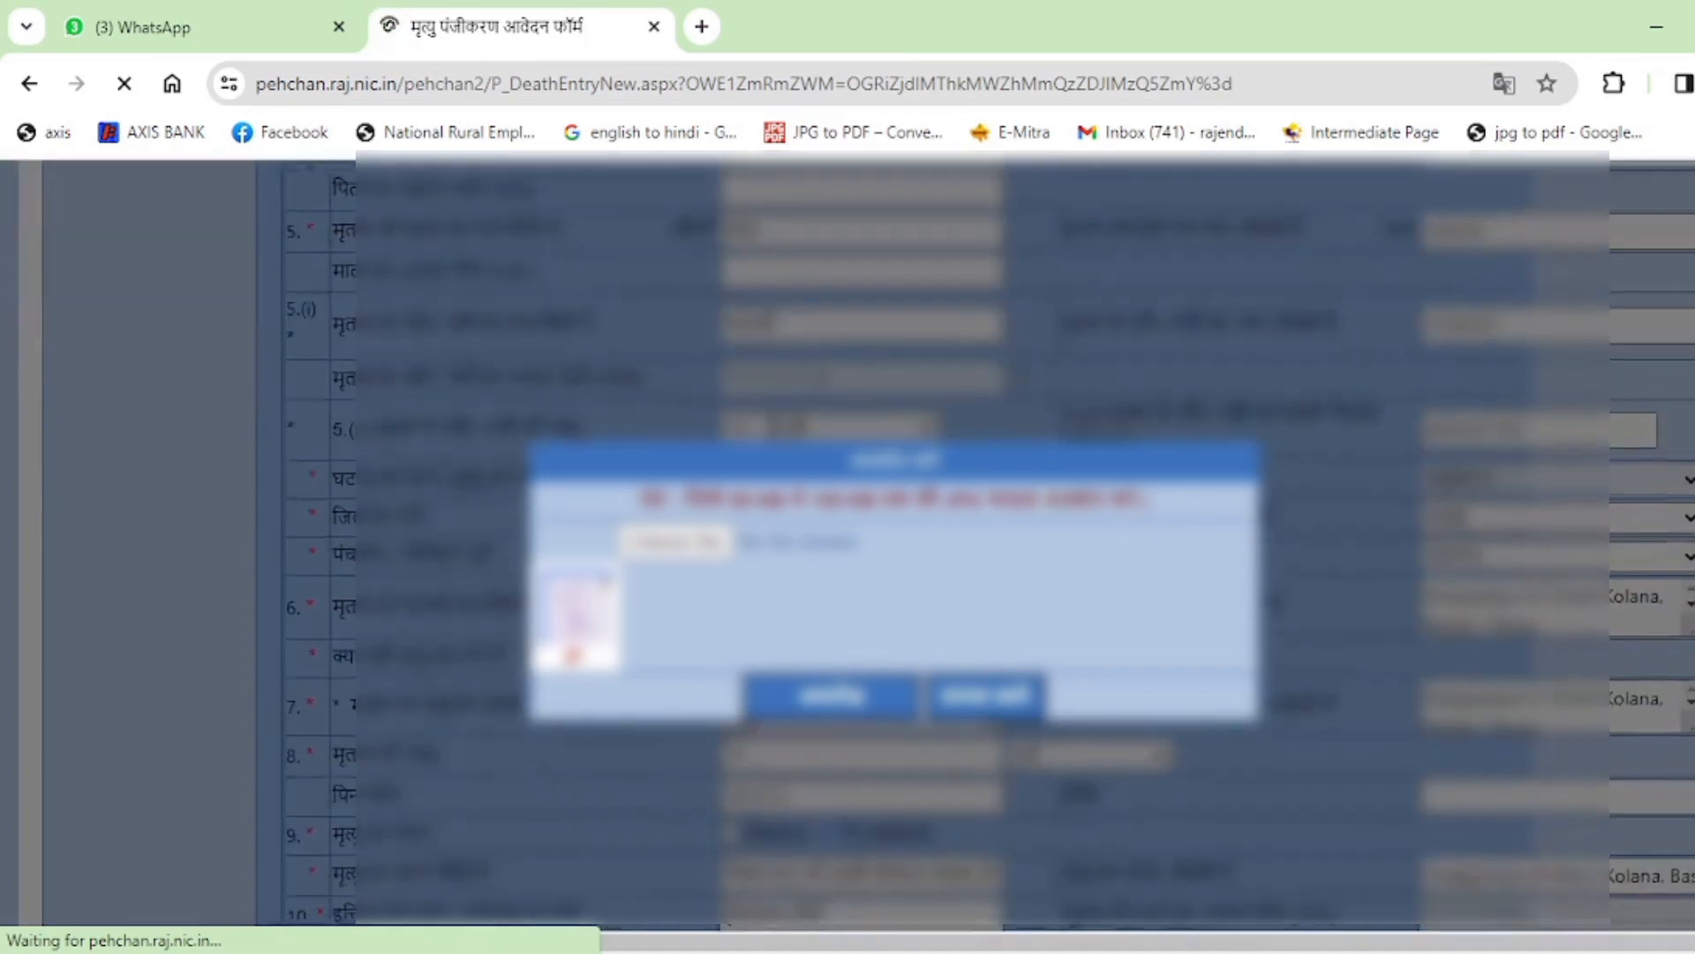
scroll(1050, 500, "up", 6)
scroll(1050, 501, "down", 6)
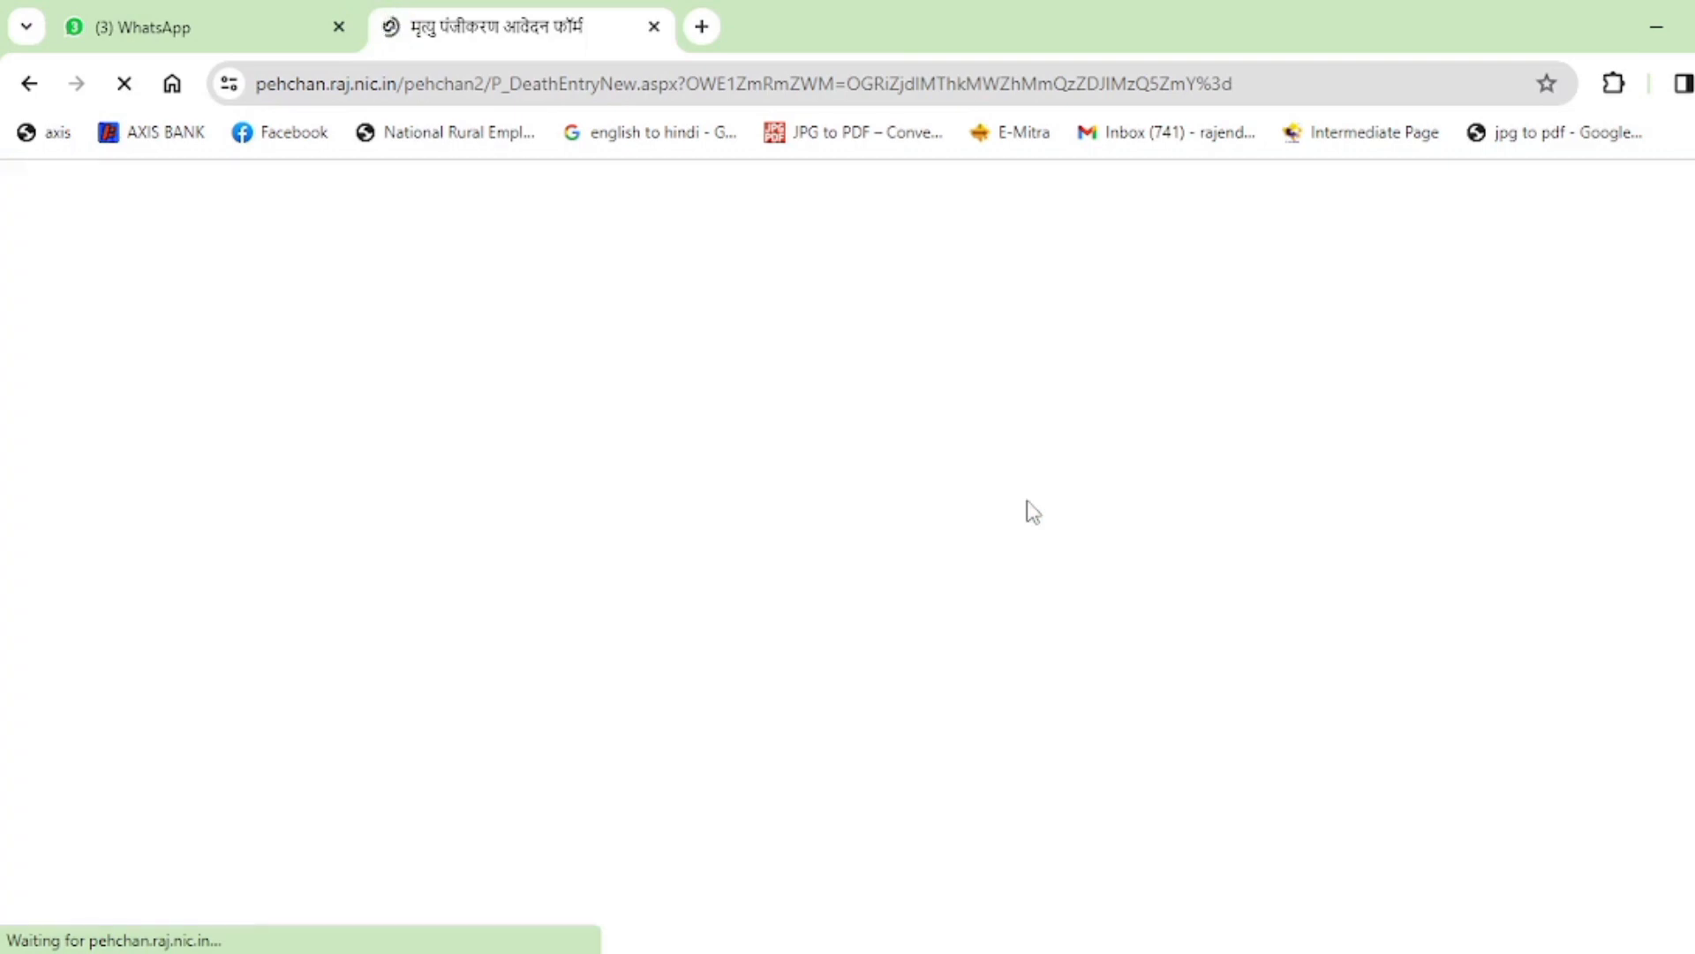
left_click(240, 10)
left_click(531, 7)
left_click(217, 4)
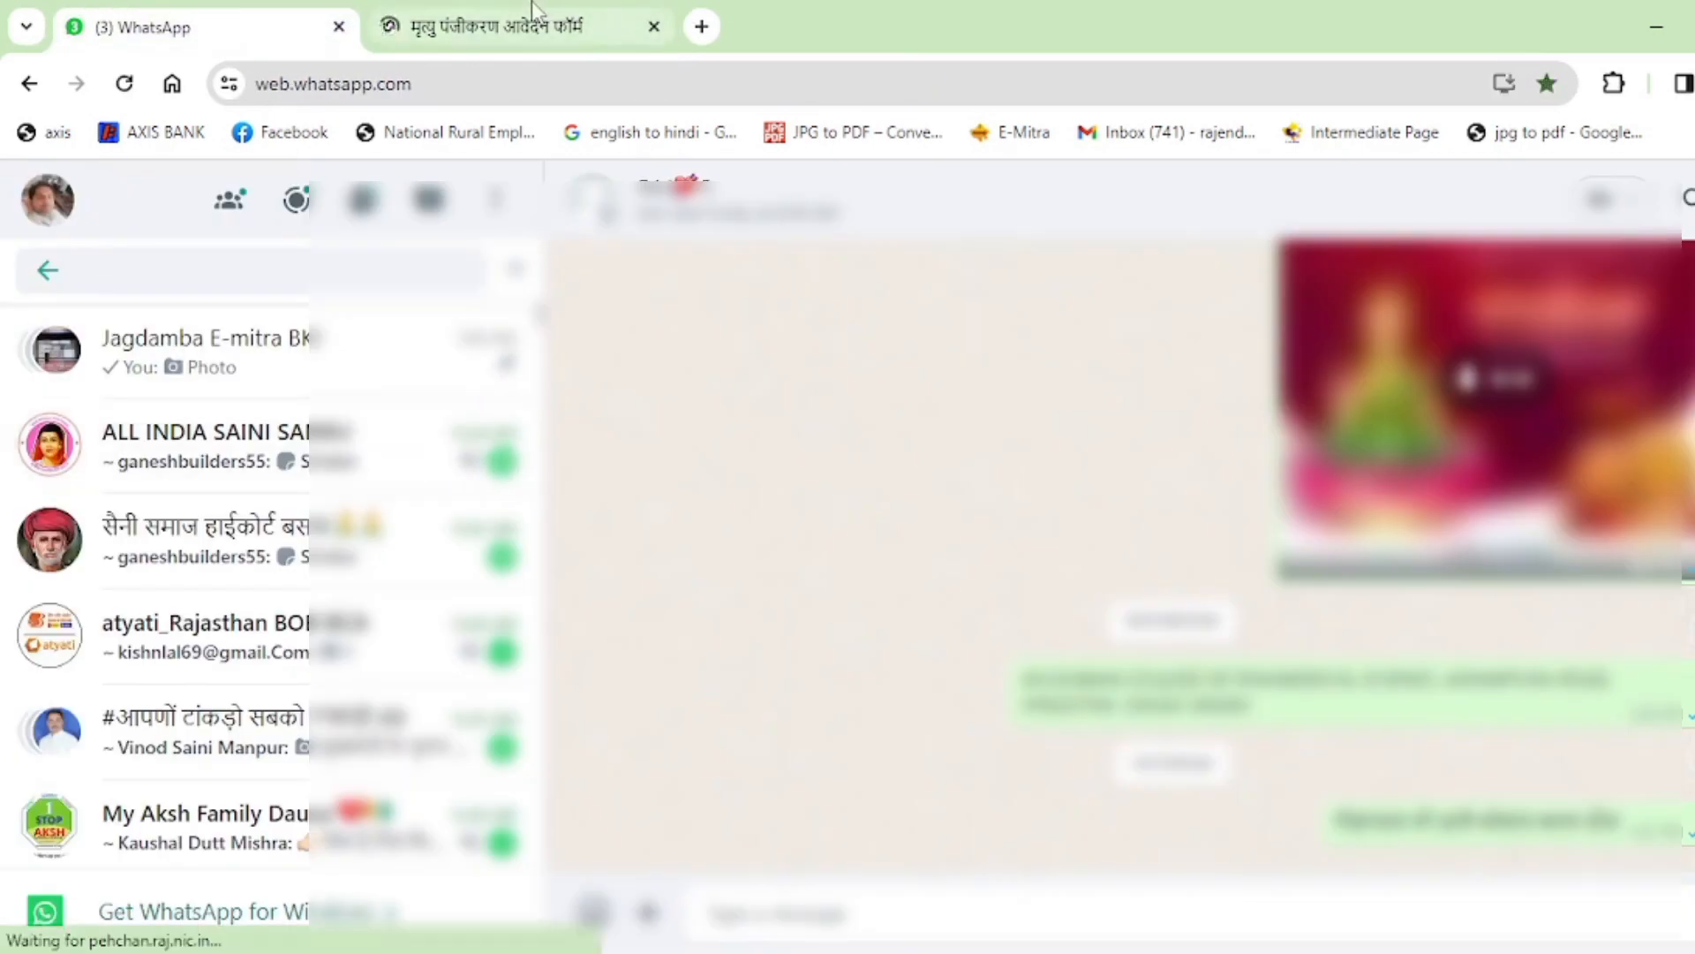
left_click(530, 6)
scroll(997, 559, "down", 1)
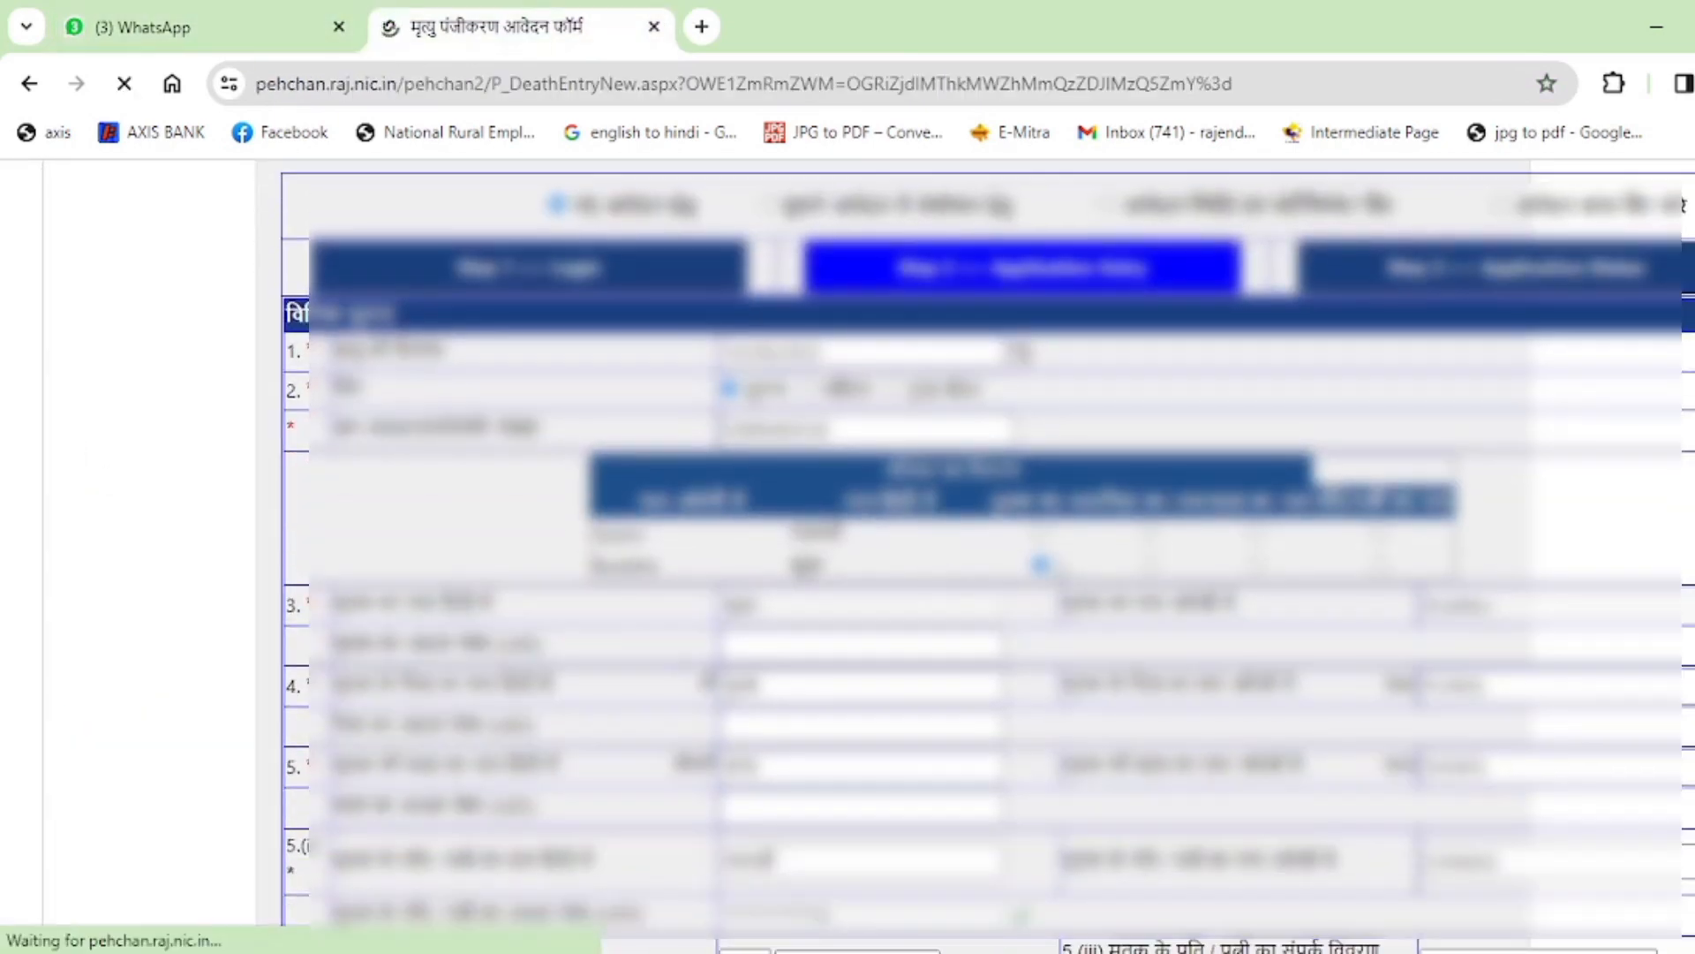
scroll(989, 547, "down", 15)
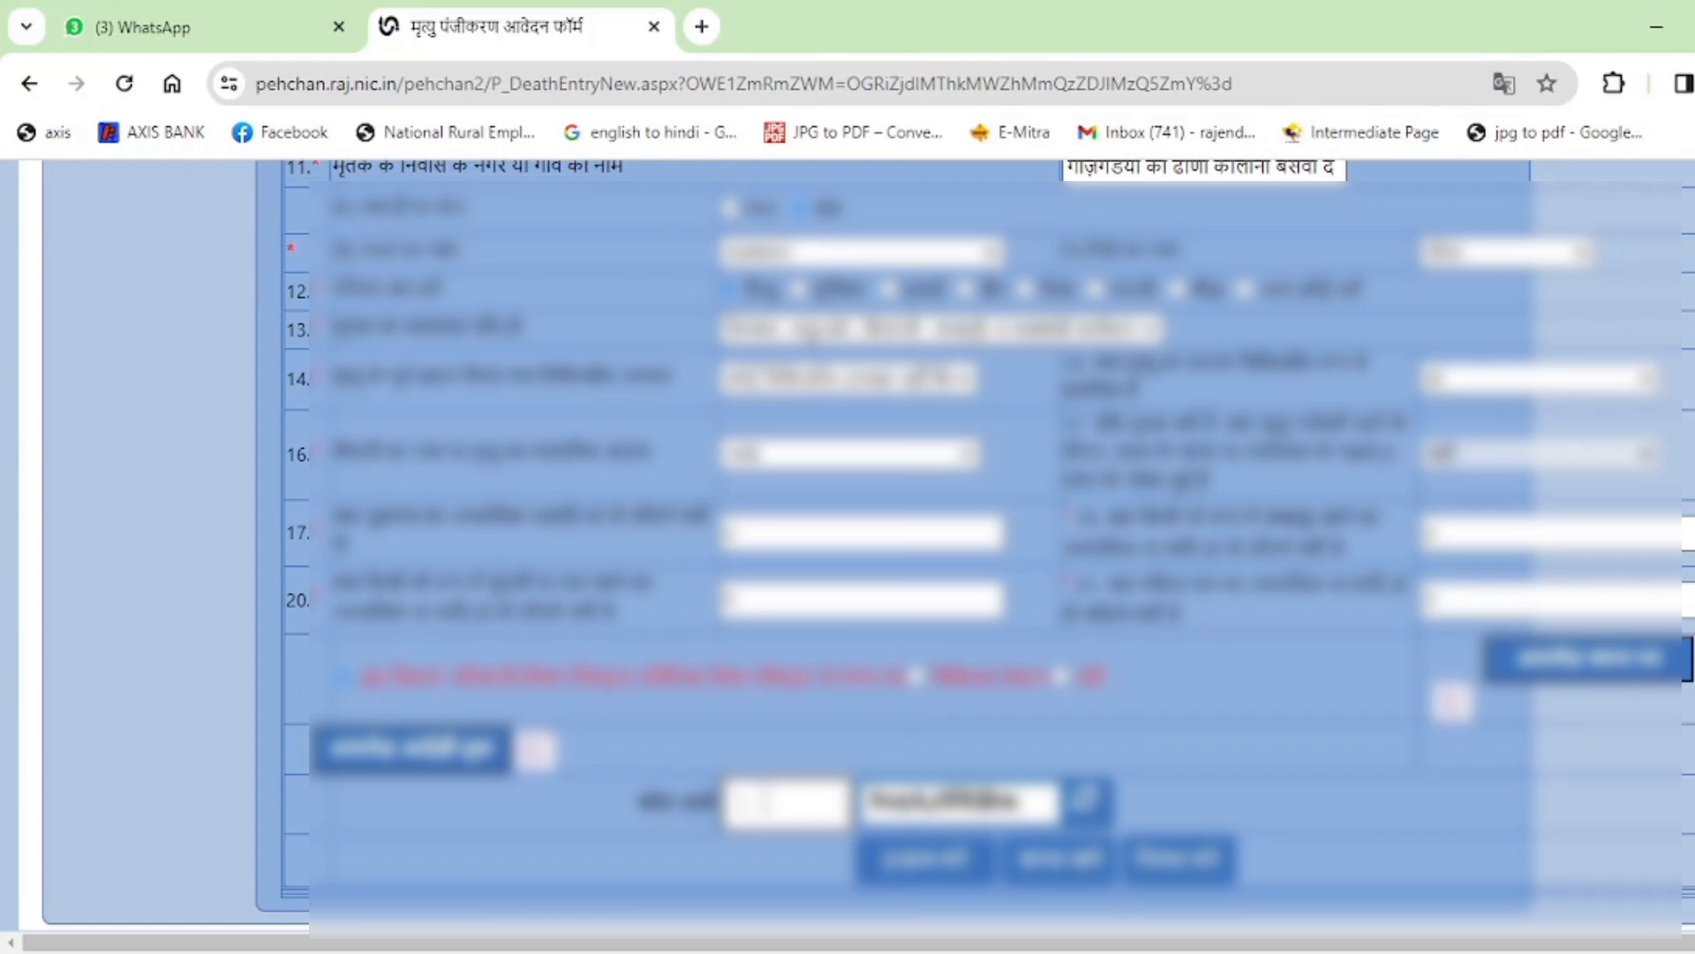
Enter the captcha code, review the form, and submit the death registration application.
type("142556")
scroll(1136, 695, "up", 6)
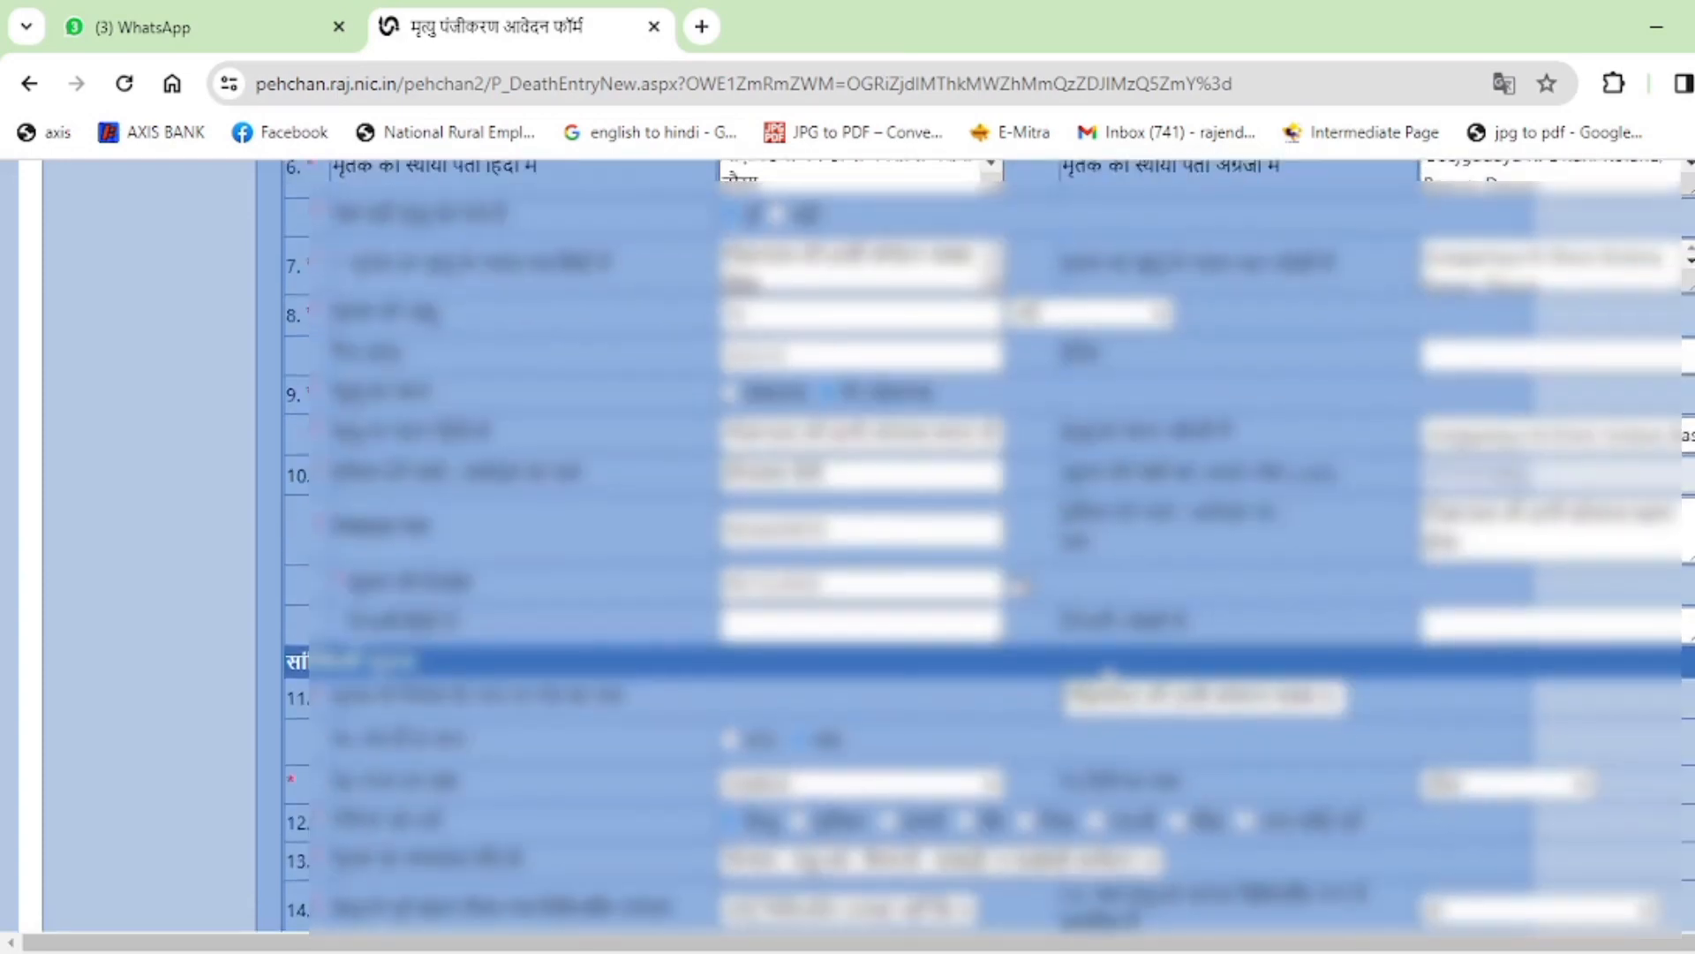
scroll(1108, 671, "up", 10)
scroll(1148, 653, "down", 4)
scroll(1375, 609, "down", 2)
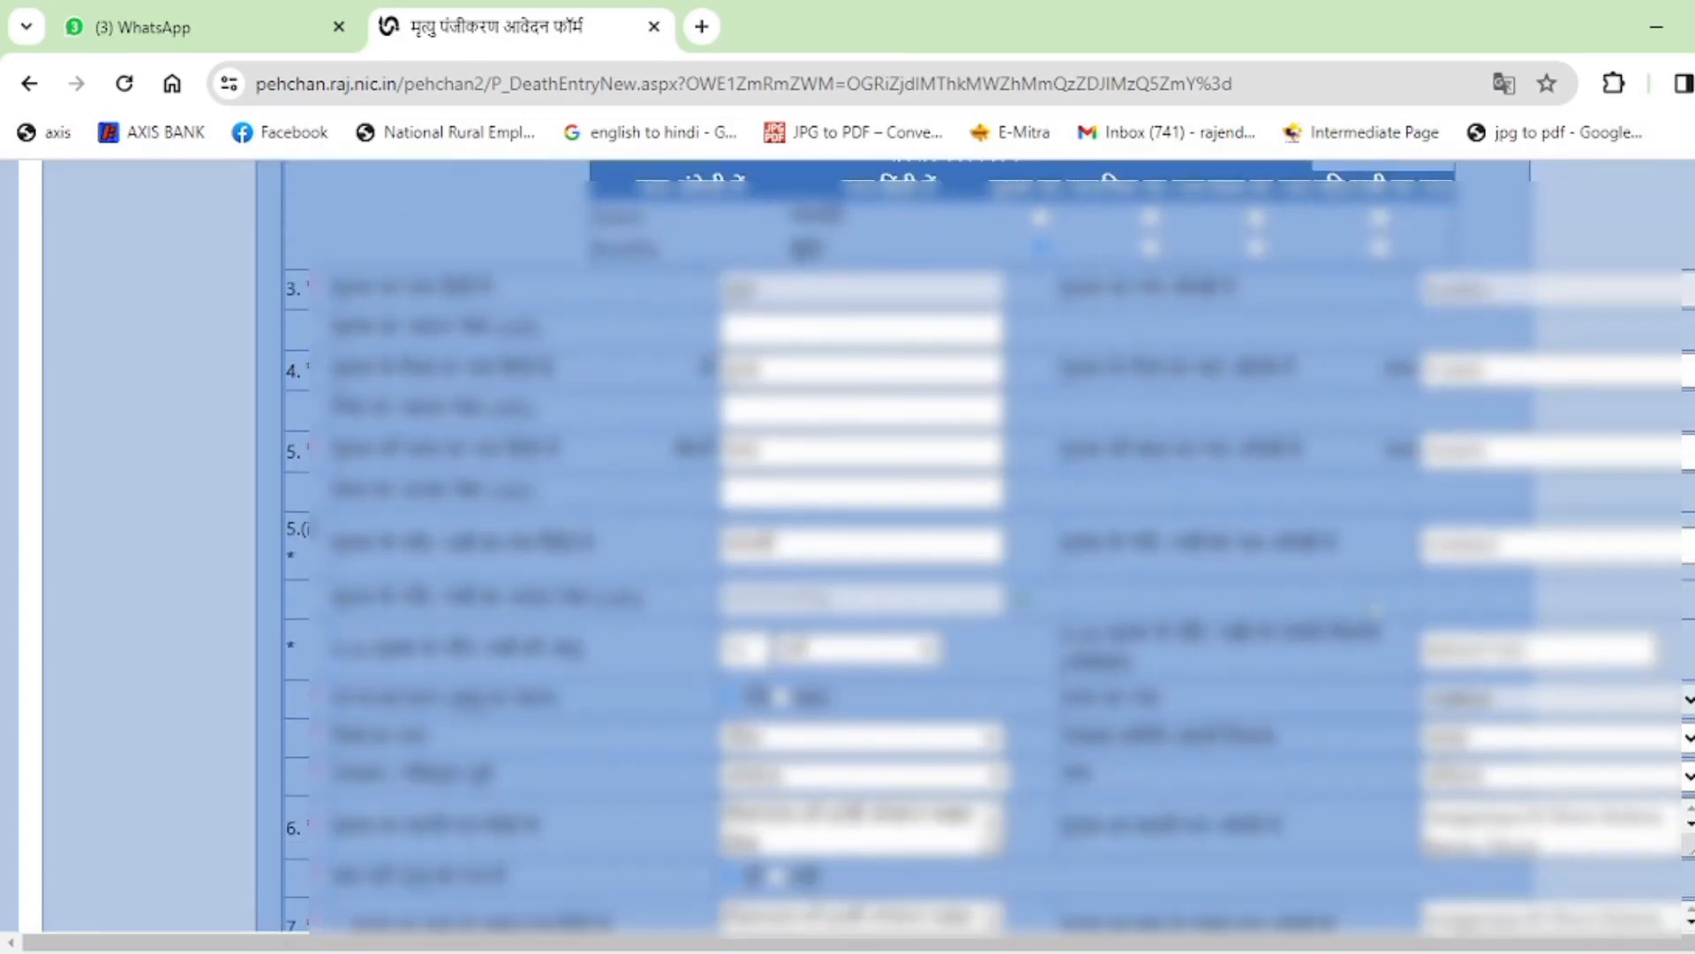
scroll(1375, 609, "down", 6)
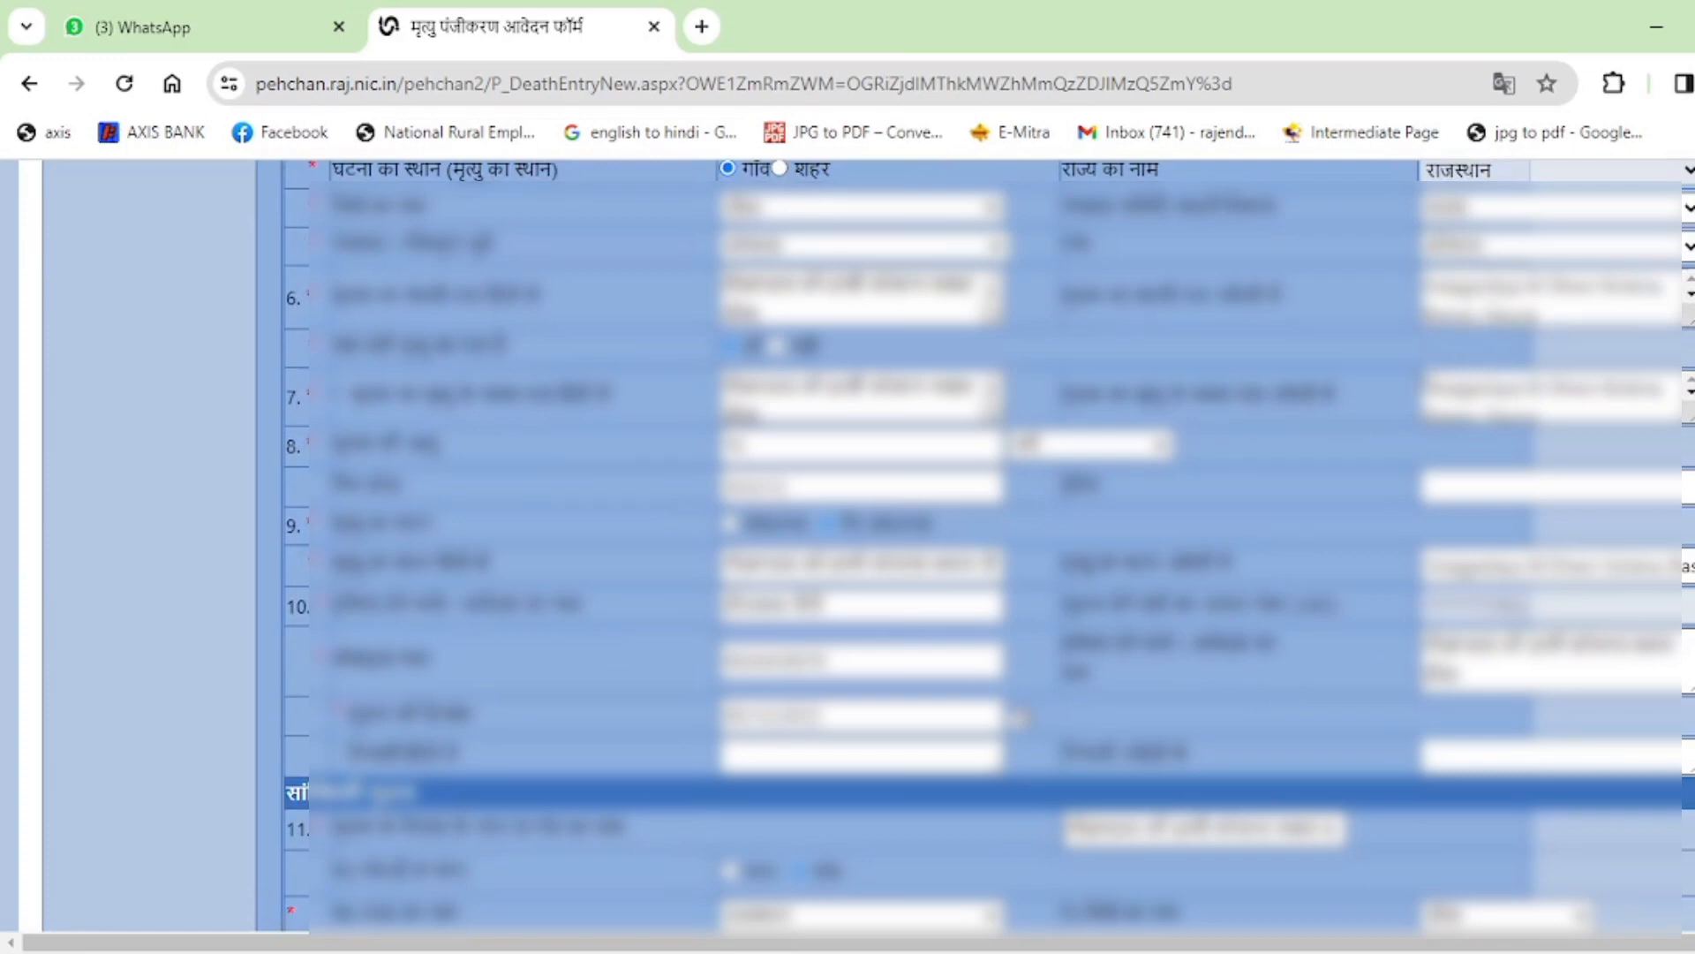
scroll(1019, 717, "down", 10)
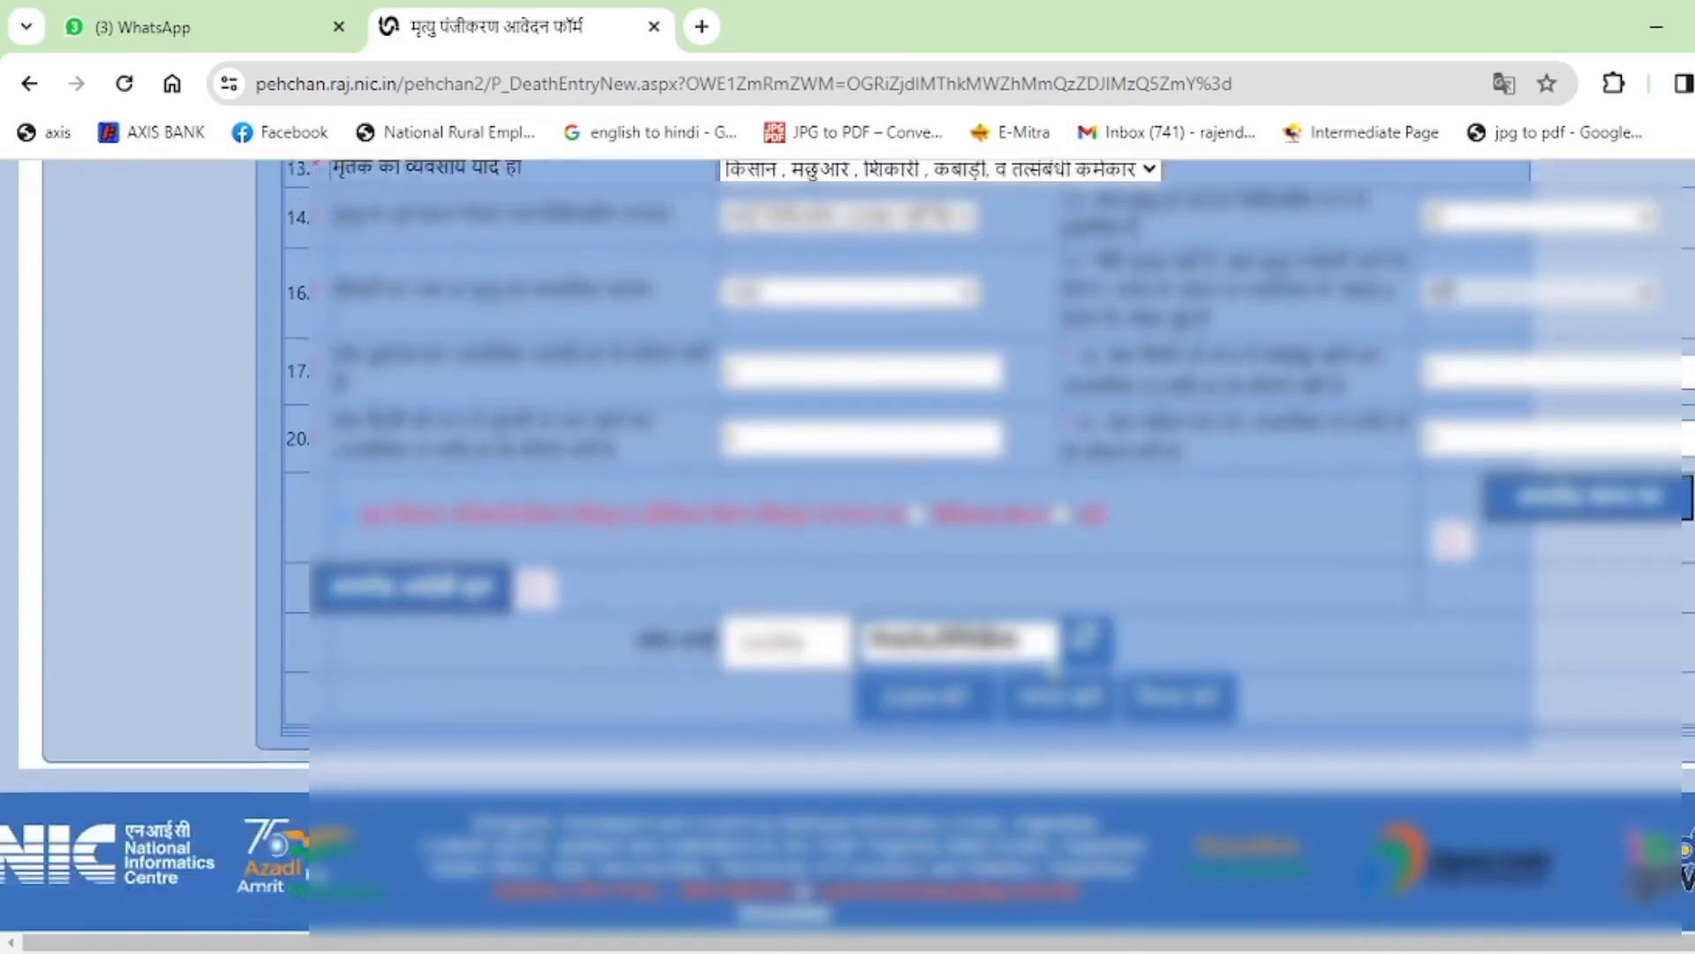
scroll(1052, 668, "down", 1)
left_click(888, 682)
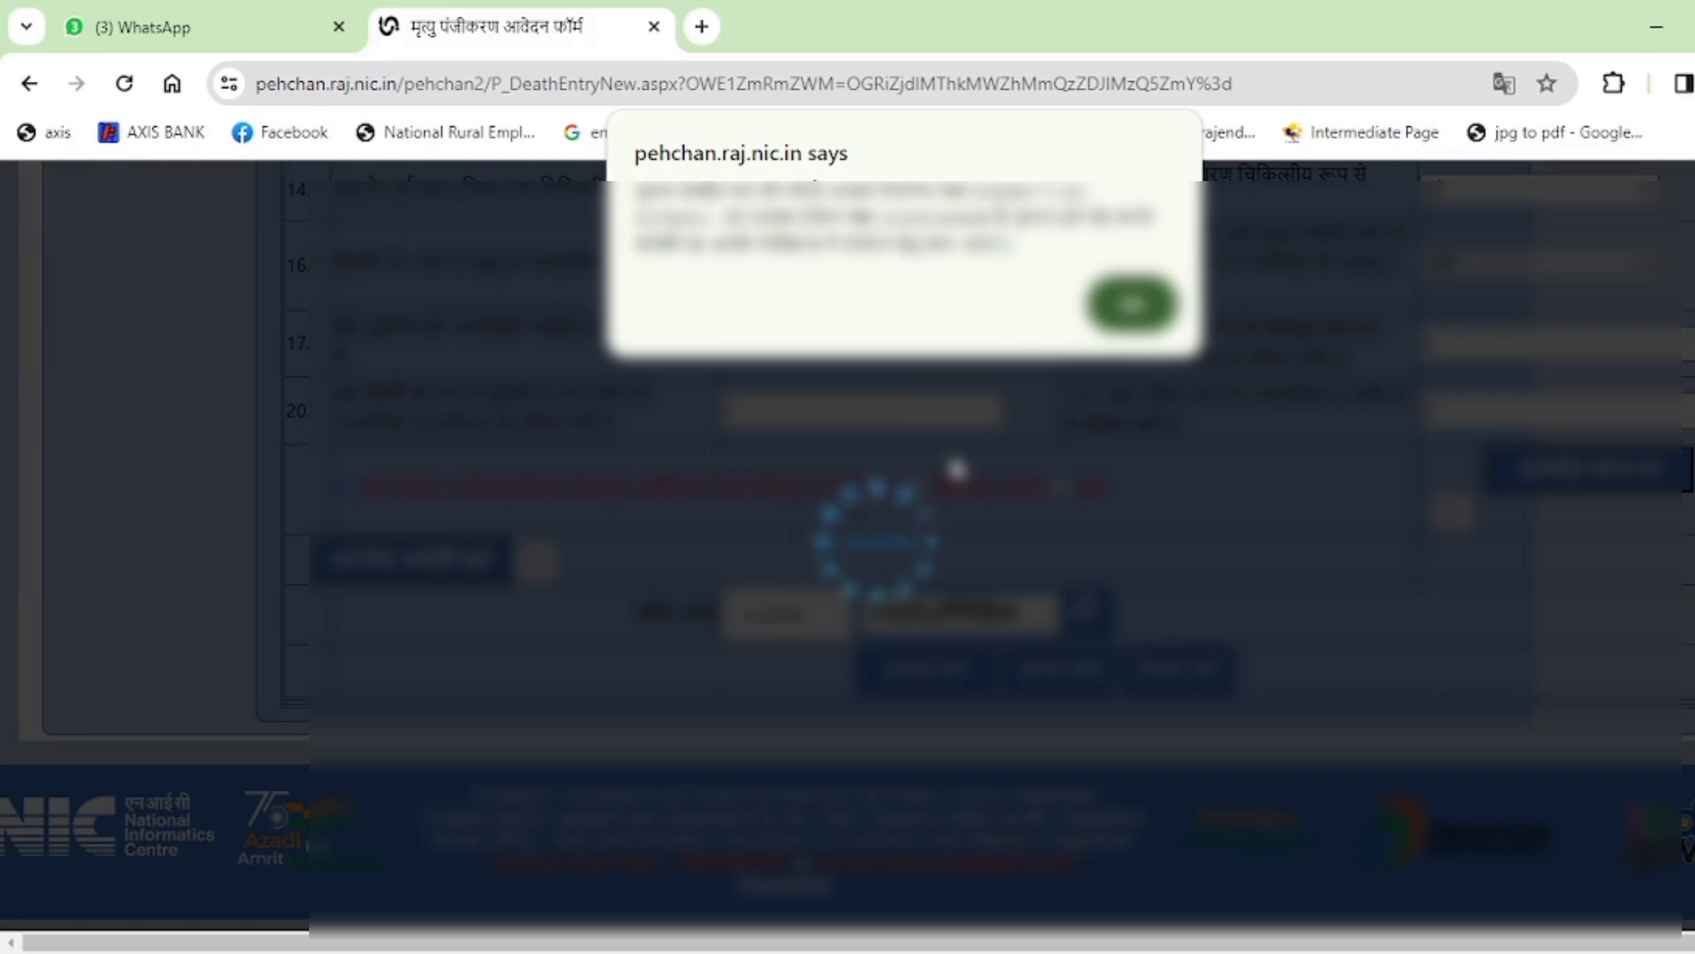
Acknowledge the pehchan.raj.nic.in submission alert and continue to the Application Status confirmation page.
left_click(1161, 315)
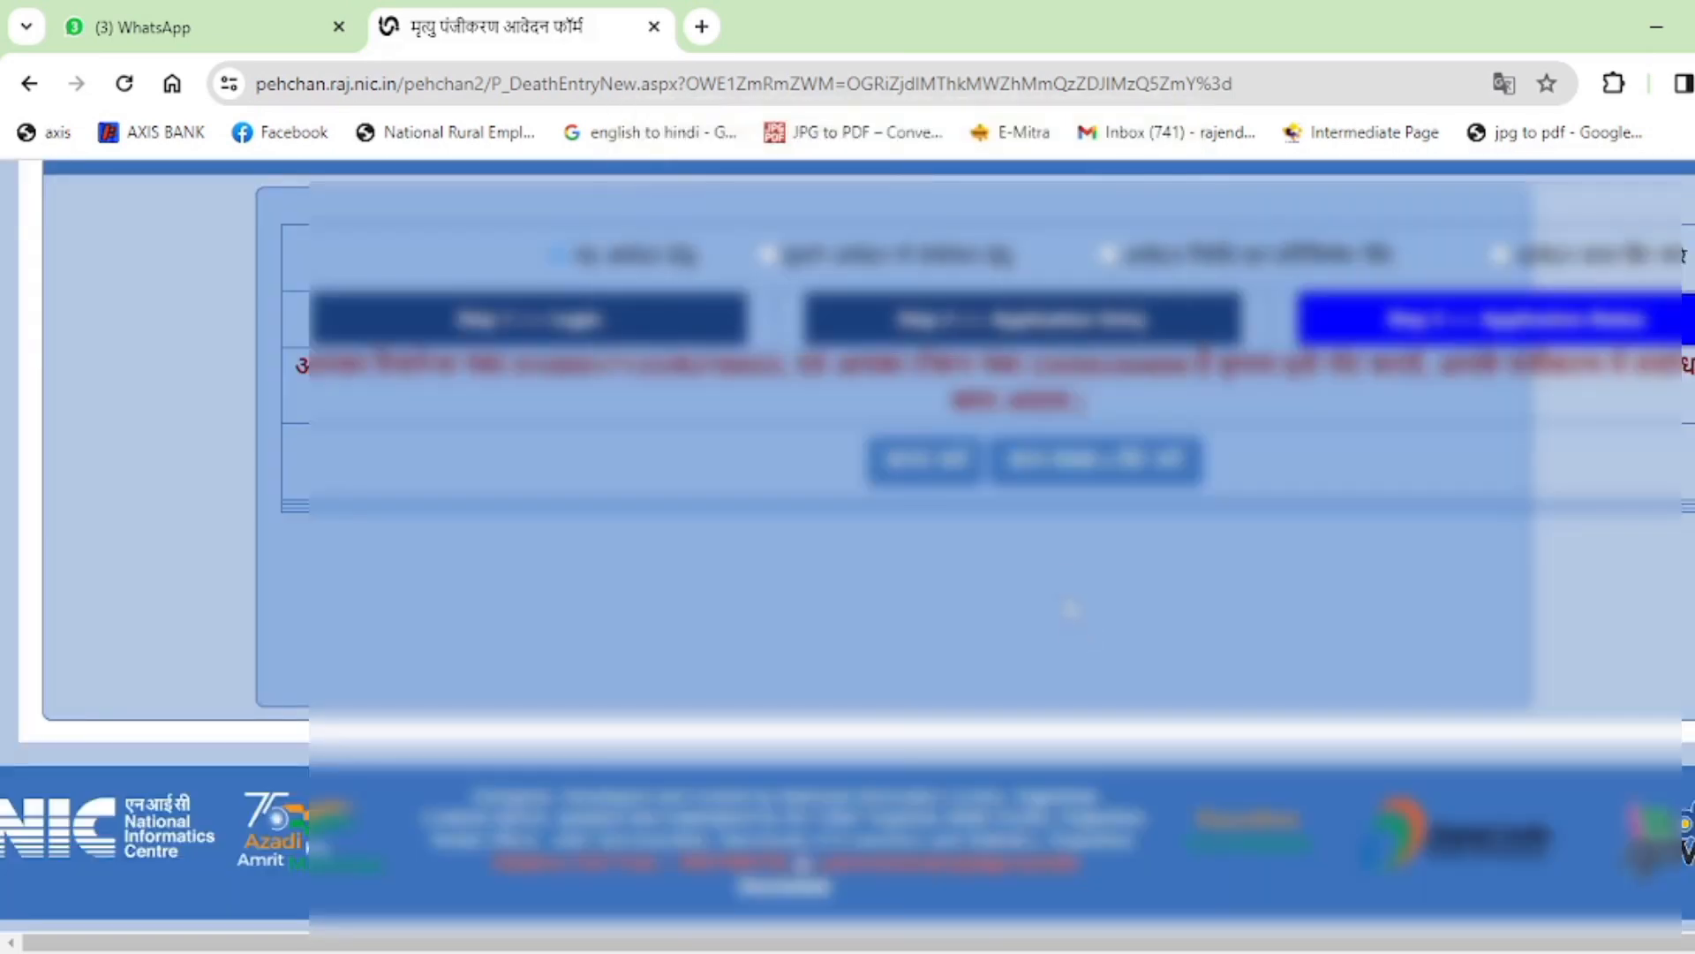
left_click(1047, 481)
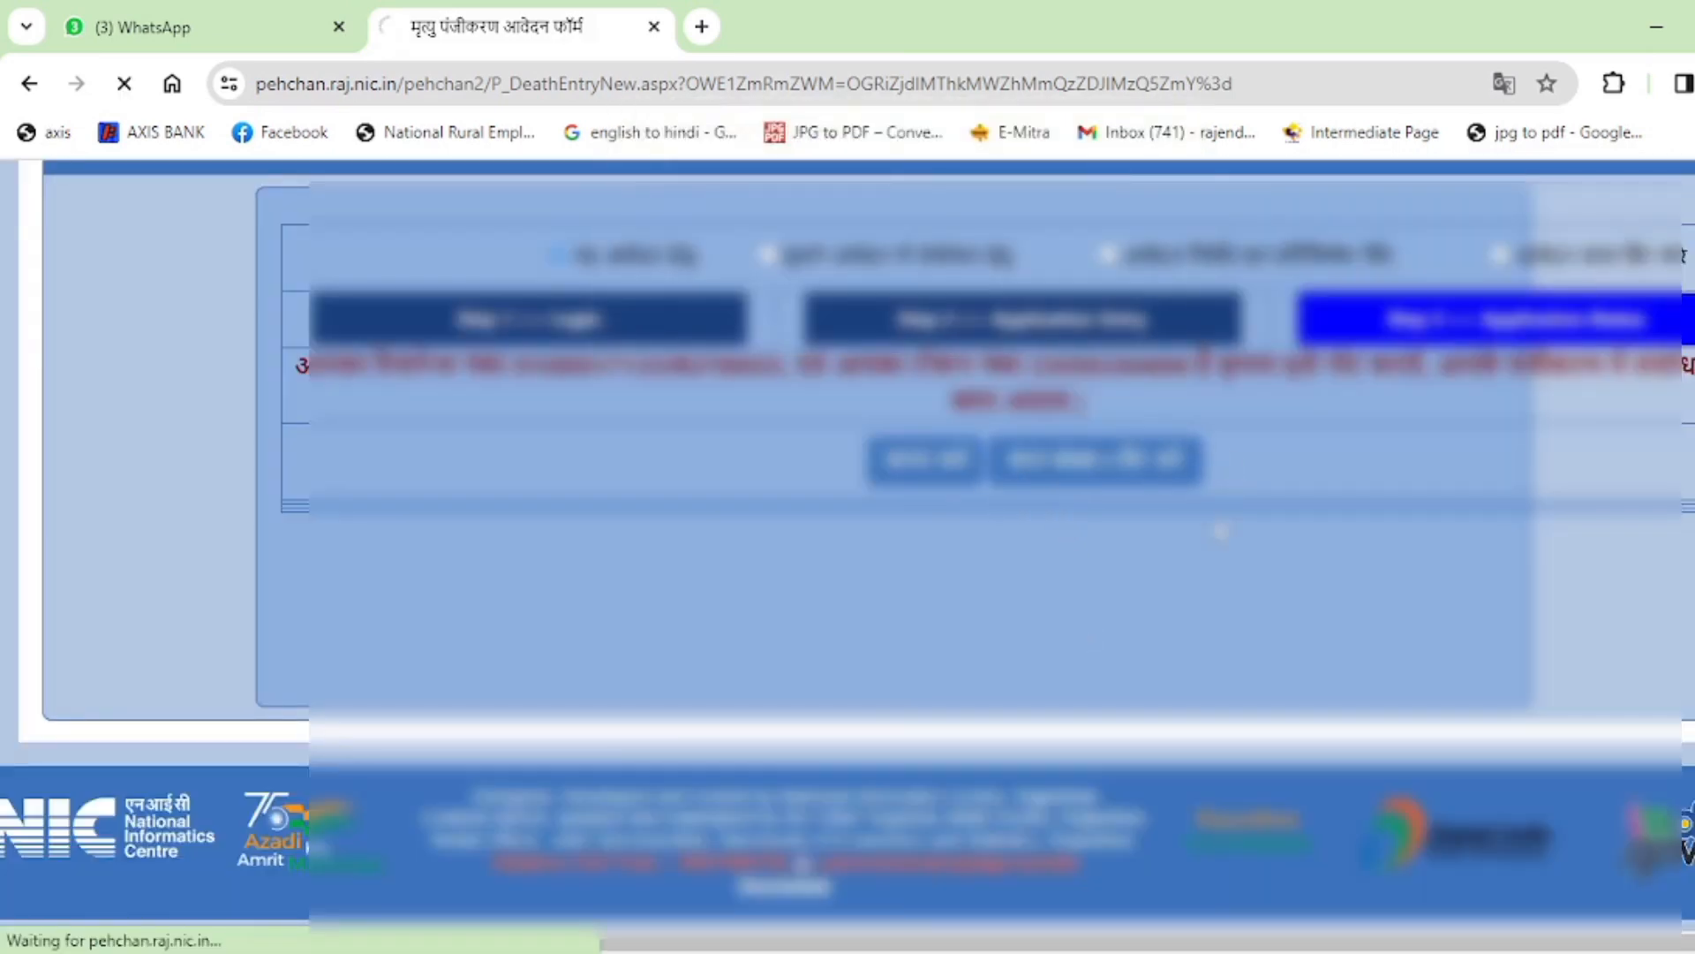